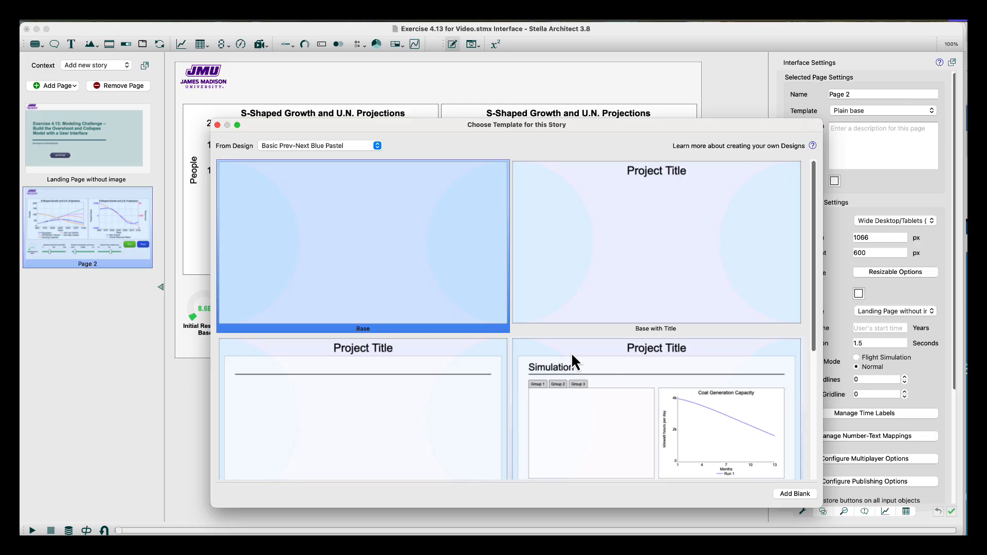
Look through the Basic Prev-Next Blue Pastel templates and start the new story with a blank page.
{"action": "scroll", "coordinate": [590, 292], "scroll_direction": "down", "scroll_amount": 5}
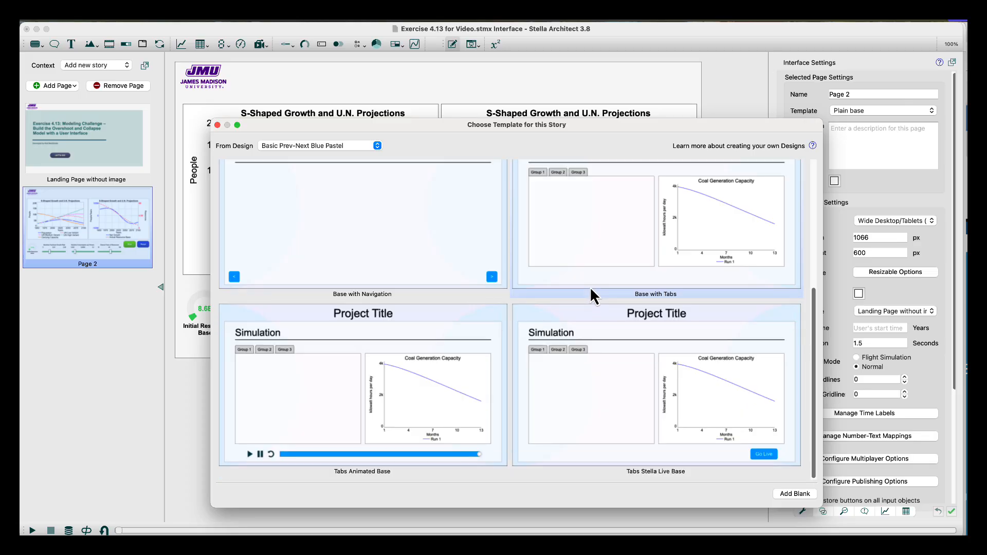
{"action": "scroll", "coordinate": [590, 285], "scroll_direction": "up", "scroll_amount": 5}
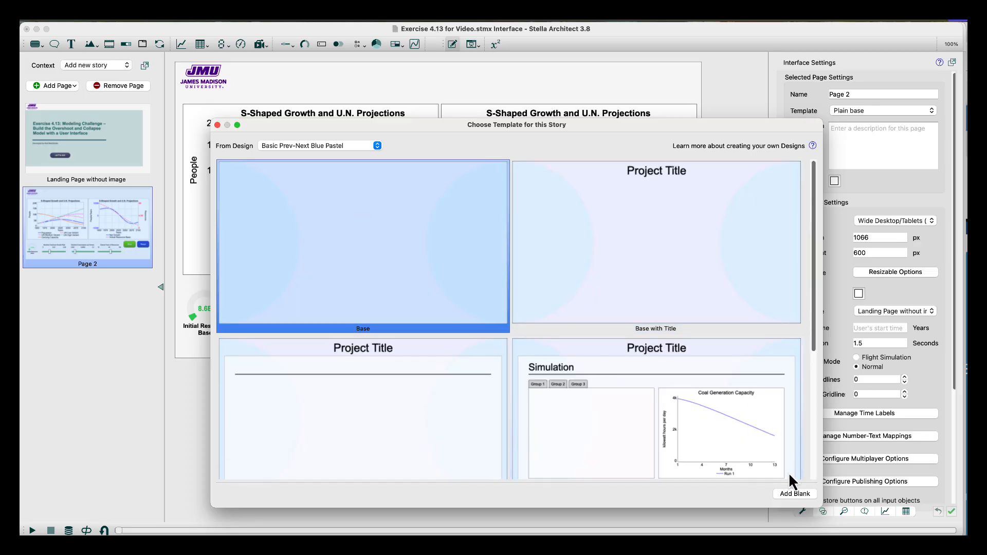
{"action": "left_click", "coordinate": [795, 493]}
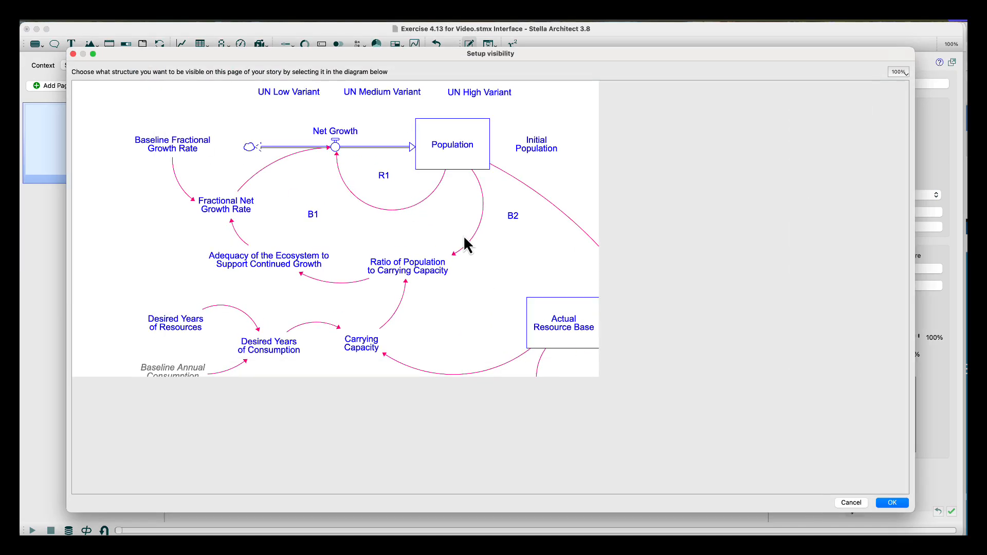
Select the Population stock, the Net Growth flow, the link from Population to Net Growth and the R1 label as visible structure.
{"action": "left_click", "coordinate": [440, 163]}
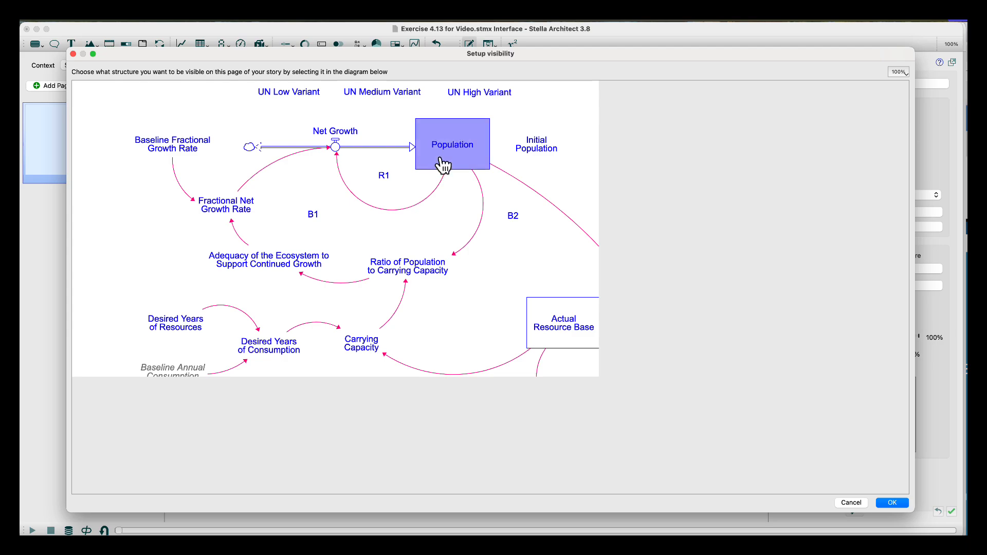
{"action": "left_click", "coordinate": [337, 149]}
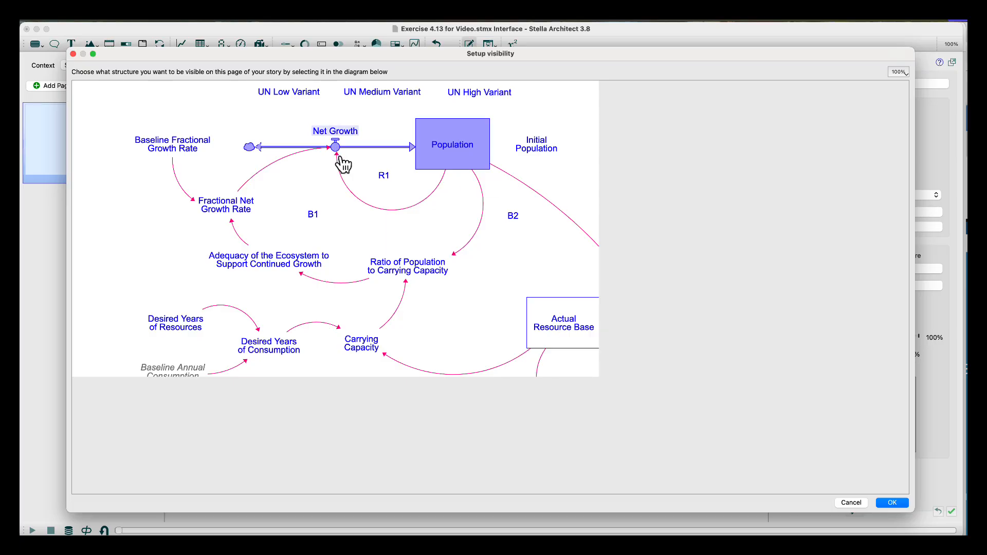
{"action": "left_click", "coordinate": [339, 160]}
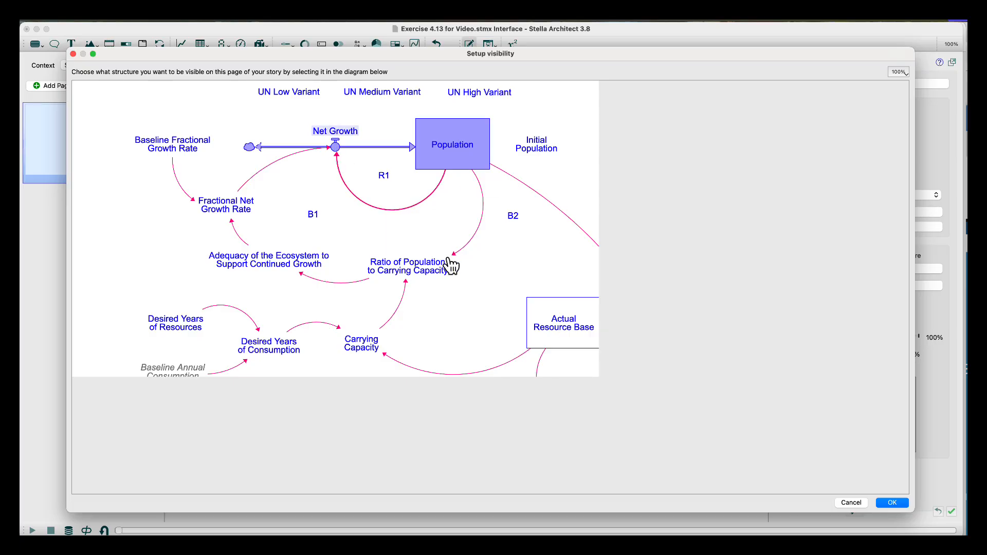
{"action": "left_click", "coordinate": [385, 176]}
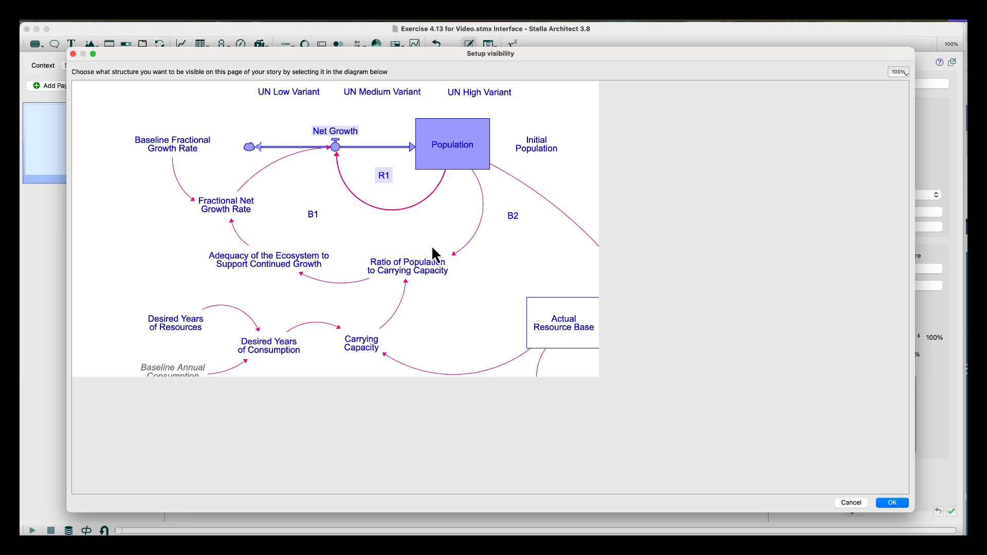
Include Ratio of Population to Carrying Capacity, Adequacy of the Ecosystem, Fractional Net Growth Rate and Baseline Fractional Growth Rate with their links, and apply the selection.
{"action": "left_click", "coordinate": [444, 270]}
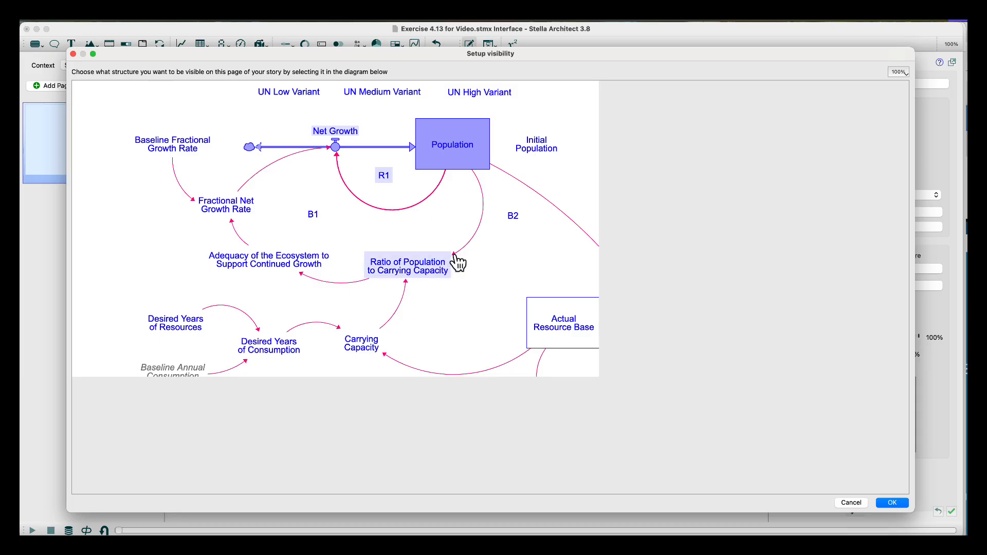
{"action": "left_click", "coordinate": [455, 255]}
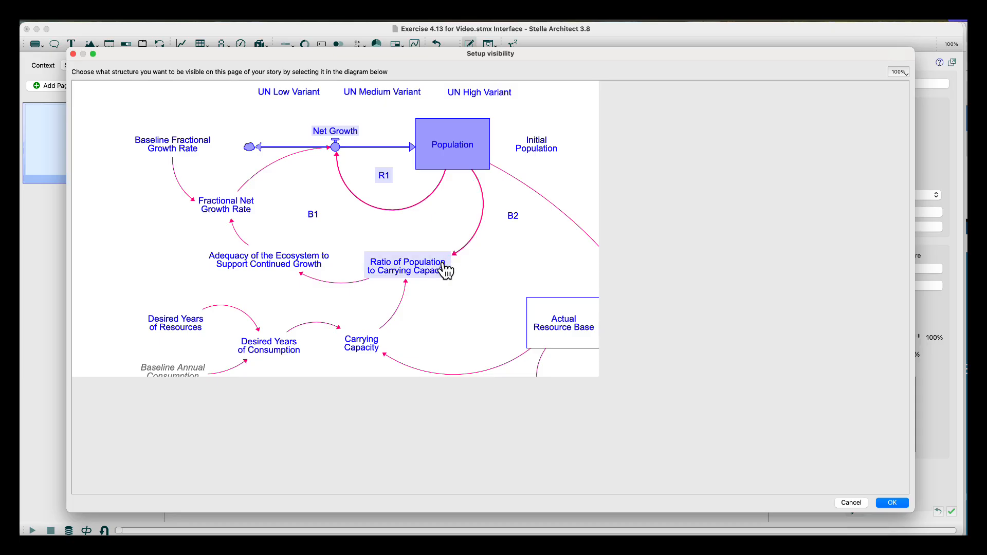
{"action": "left_click", "coordinate": [323, 267]}
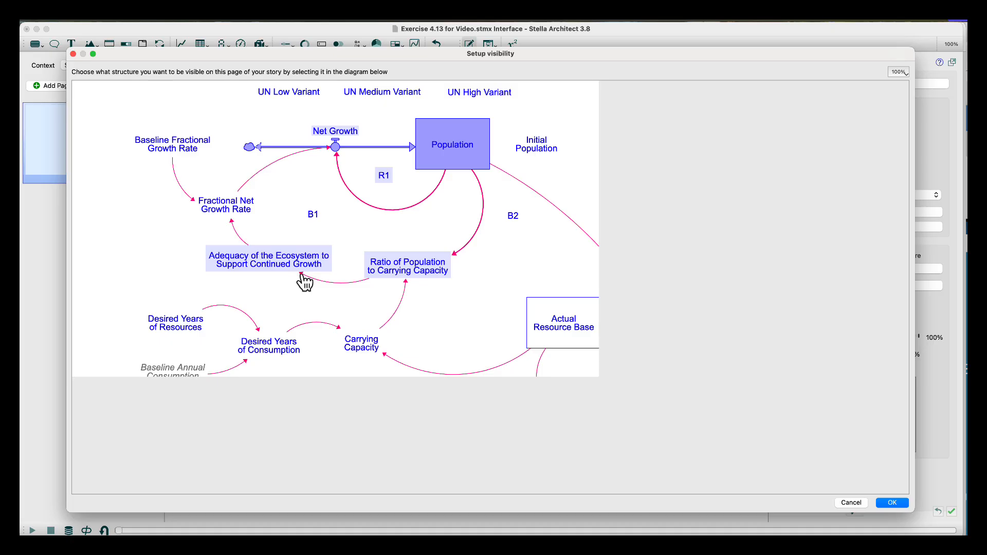
{"action": "left_click", "coordinate": [306, 281]}
{"action": "left_click", "coordinate": [234, 230]}
{"action": "left_click", "coordinate": [231, 212]}
{"action": "left_click", "coordinate": [195, 202]}
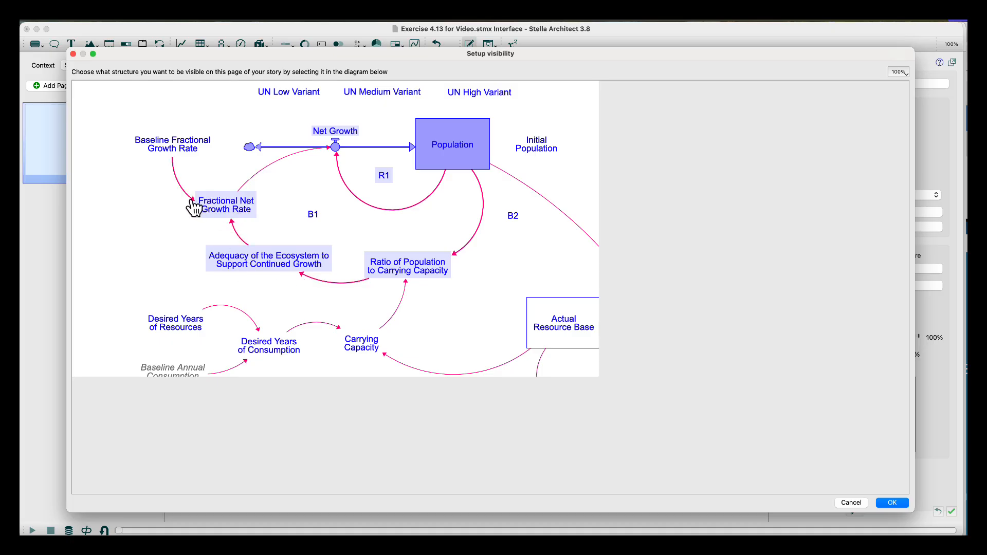
{"action": "left_click", "coordinate": [188, 149]}
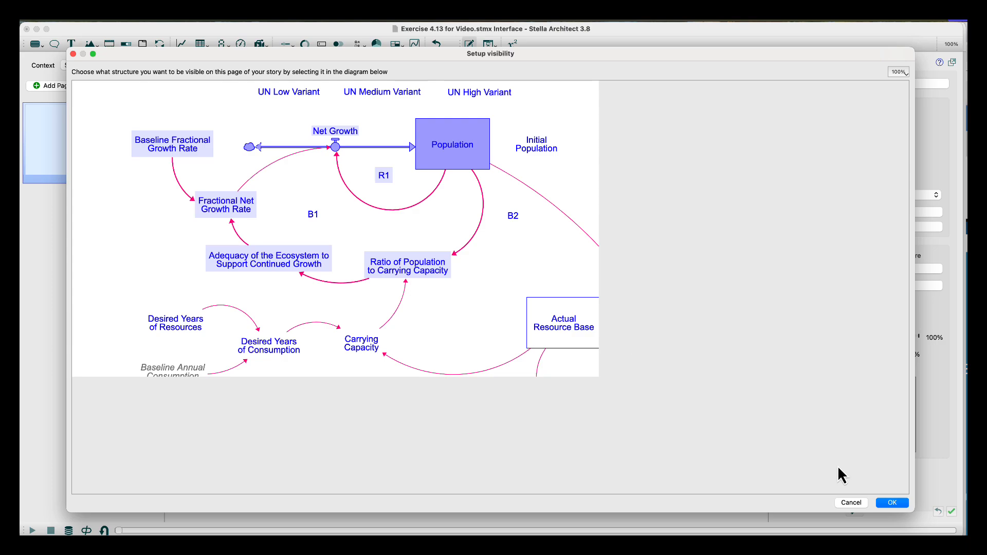
{"action": "left_click", "coordinate": [892, 503]}
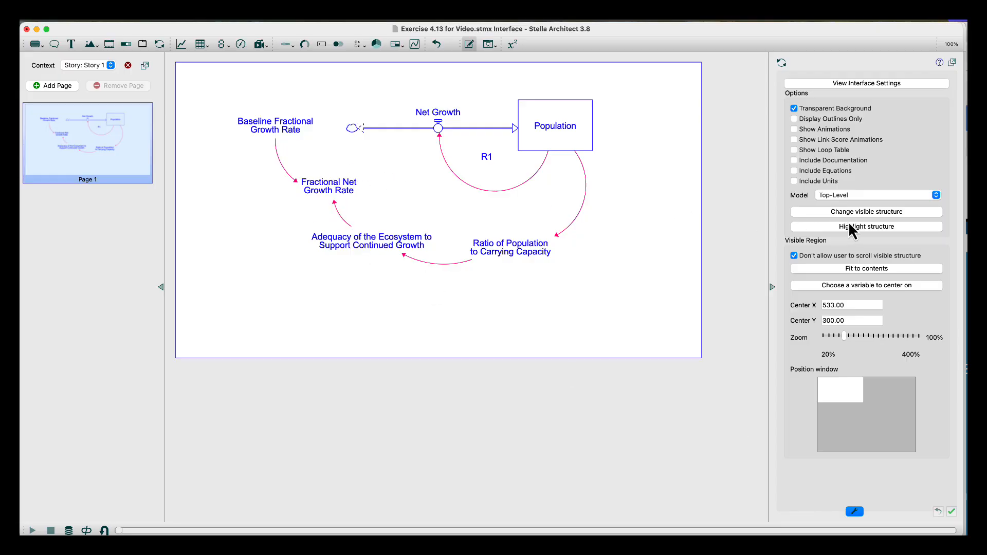
Add the link from Fractional Net Growth Rate to Net Growth to the story page's visible structure.
{"action": "left_click", "coordinate": [856, 211]}
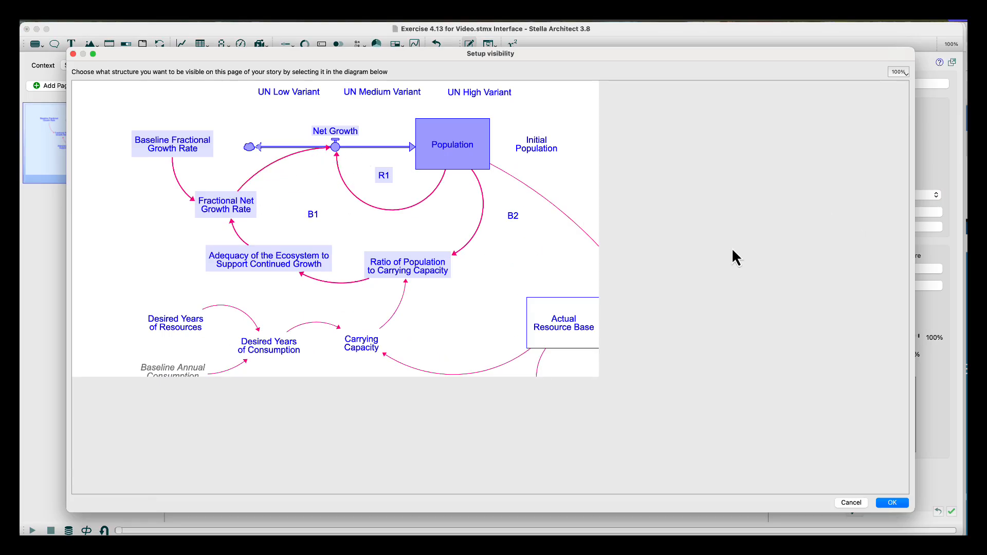
{"action": "left_click", "coordinate": [897, 503]}
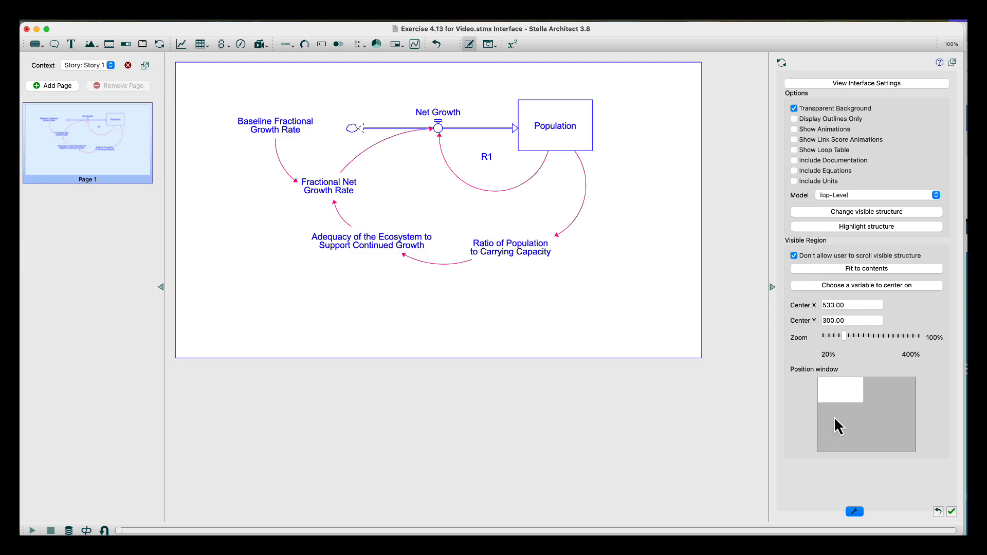
Set the zoom of the story diagram's visible region to 60% and try to shift its position window.
{"action": "left_click_drag", "start_coordinate": [847, 337], "coordinate": [833, 337]}
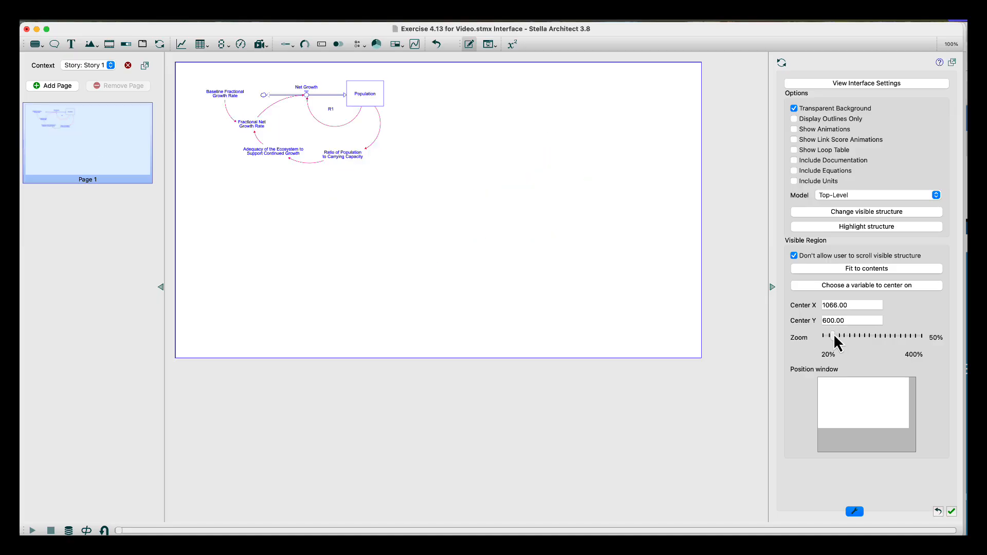
{"action": "left_click_drag", "start_coordinate": [833, 336], "coordinate": [834, 334]}
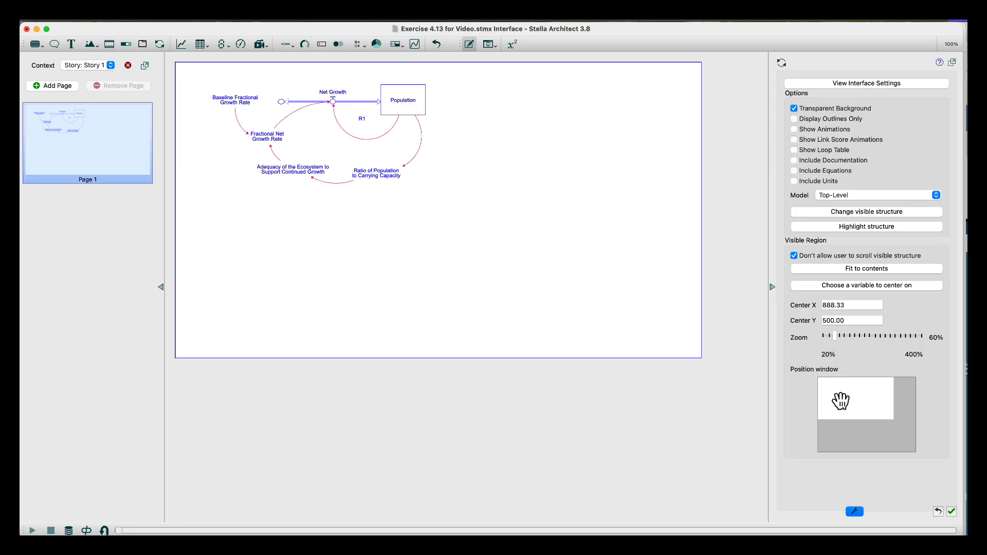
{"action": "left_click_drag", "start_coordinate": [837, 400], "coordinate": [845, 401]}
In the model window, move all diagram objects down slightly and return to the interface window.
{"action": "left_click", "coordinate": [510, 49]}
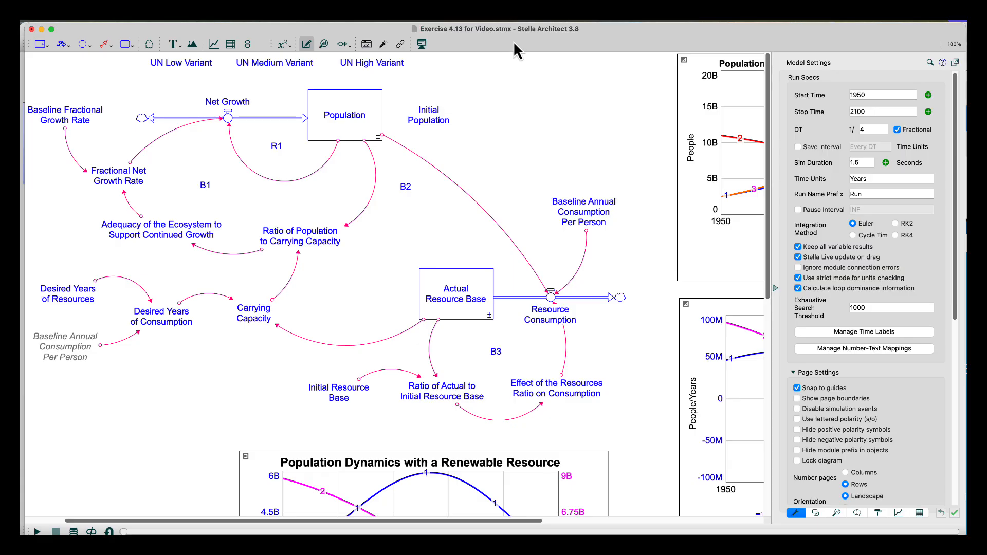
{"action": "key", "text": "super+a"}
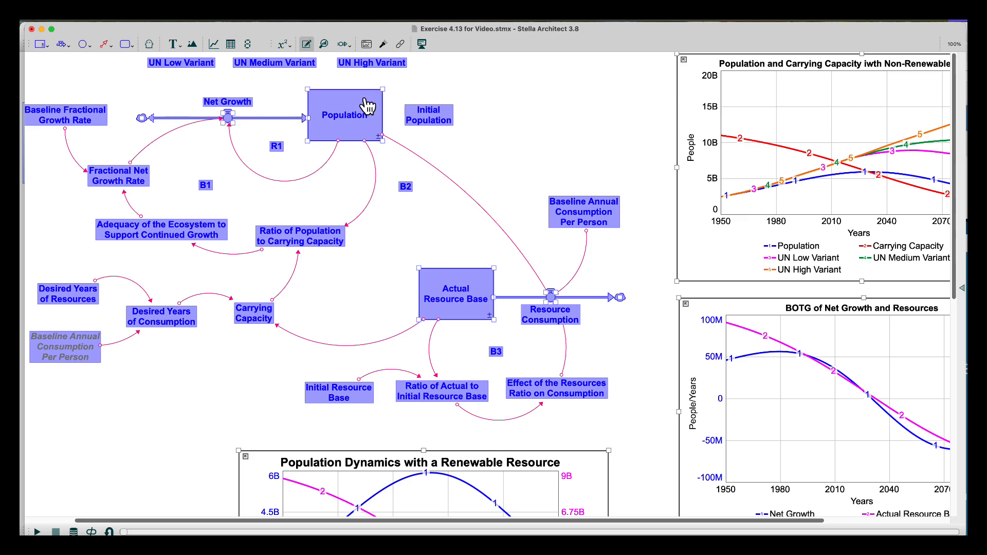
{"action": "left_click_drag", "start_coordinate": [367, 107], "coordinate": [366, 125]}
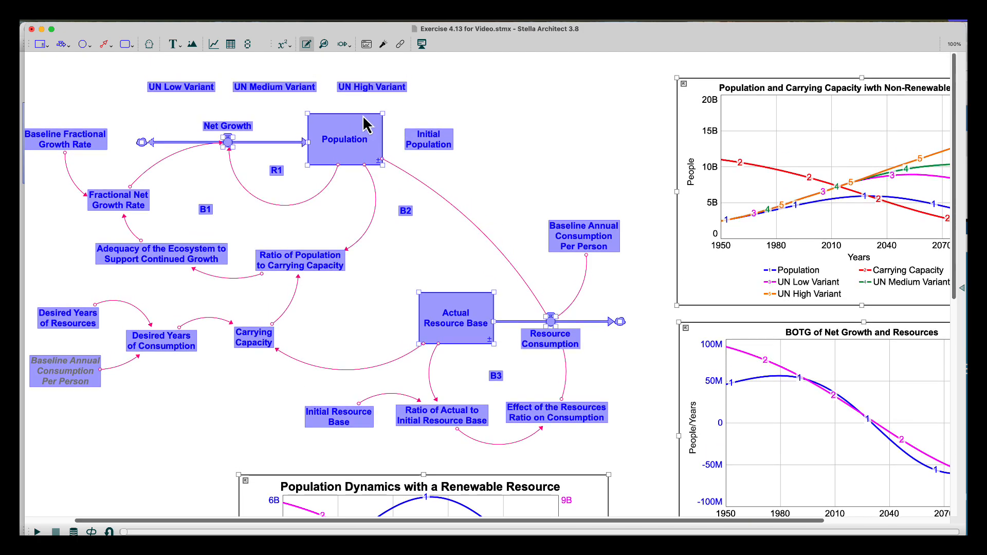
{"action": "left_click", "coordinate": [457, 65]}
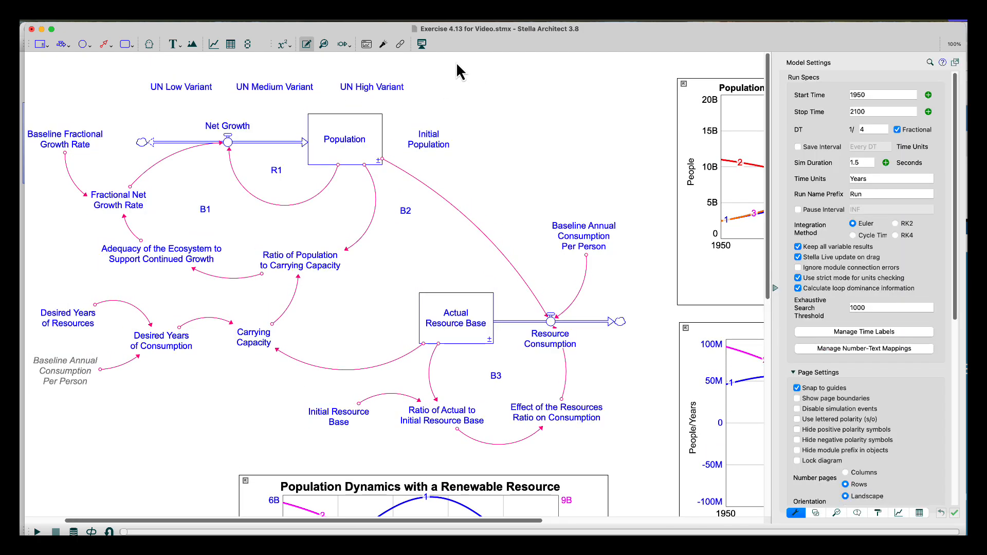
{"action": "left_click", "coordinate": [420, 45]}
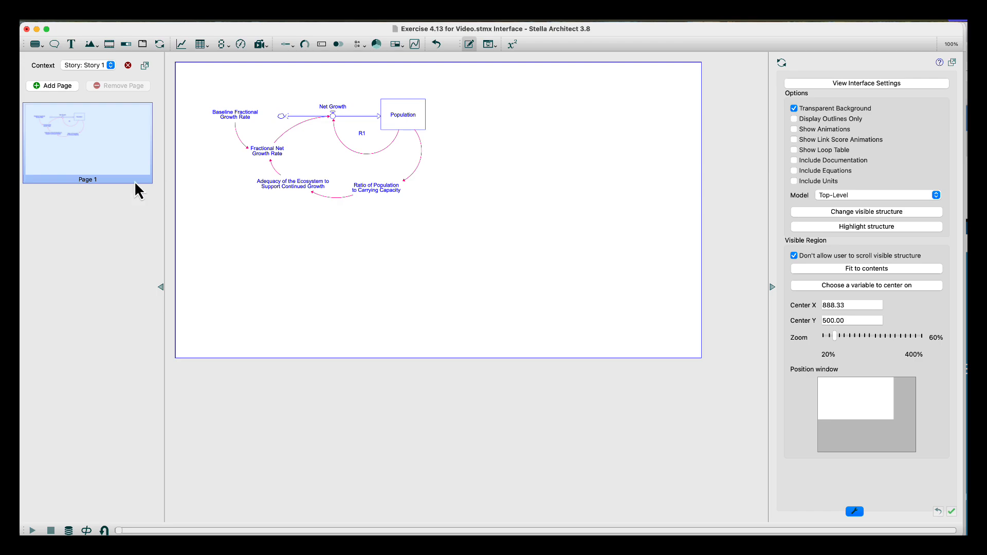
Show animations in the story diagram and apply the Plain base template to Page 1.
{"action": "left_click", "coordinate": [794, 130]}
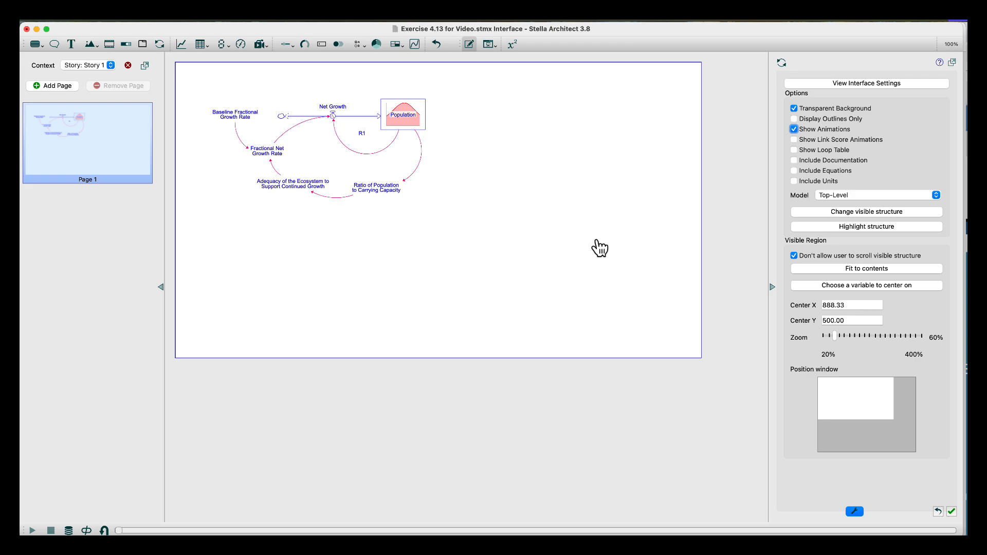
{"action": "left_click", "coordinate": [523, 250]}
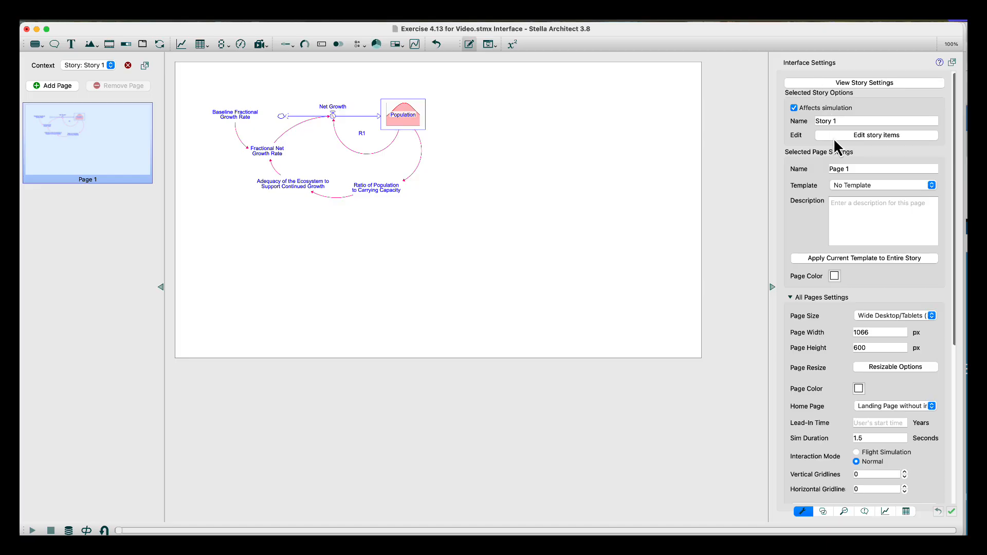
{"action": "left_click", "coordinate": [859, 186]}
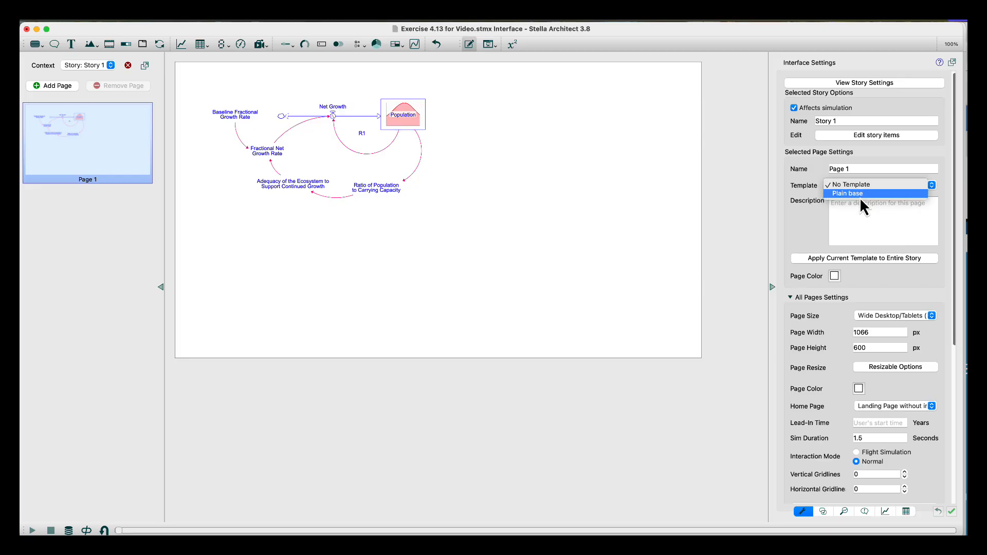
{"action": "left_click", "coordinate": [860, 196]}
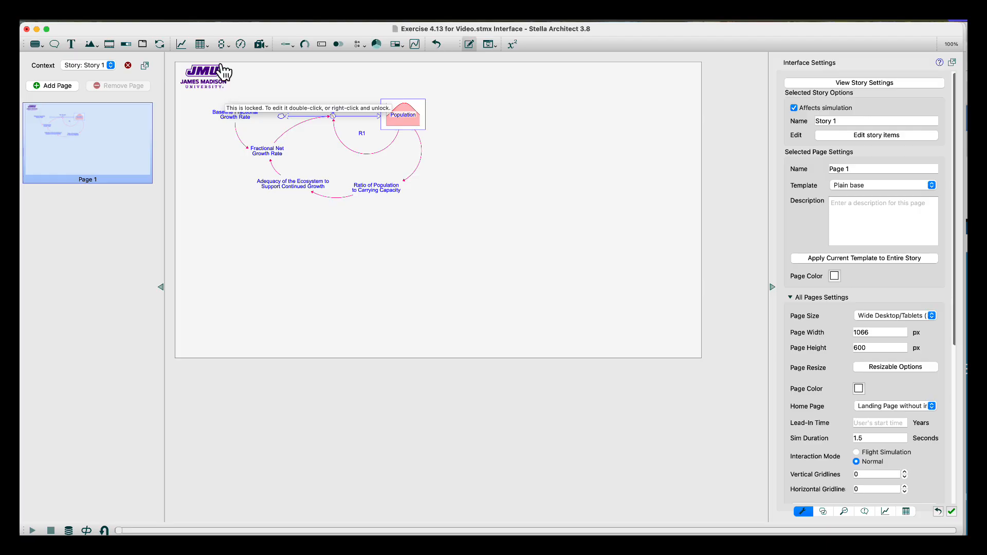
Add a graph to the story page and enlarge it to fill the upper right area beside the diagram.
{"action": "left_click", "coordinate": [181, 44]}
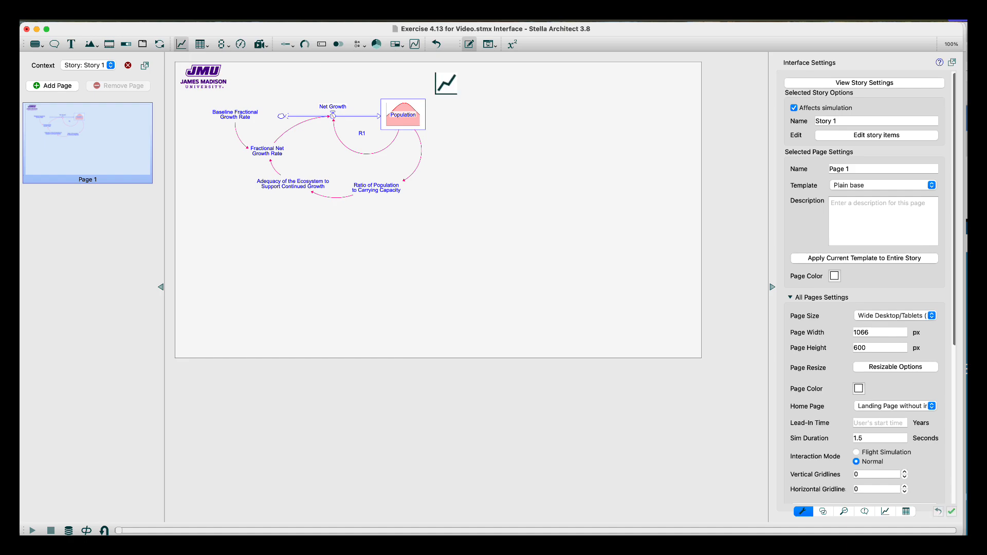
{"action": "left_click", "coordinate": [464, 79]}
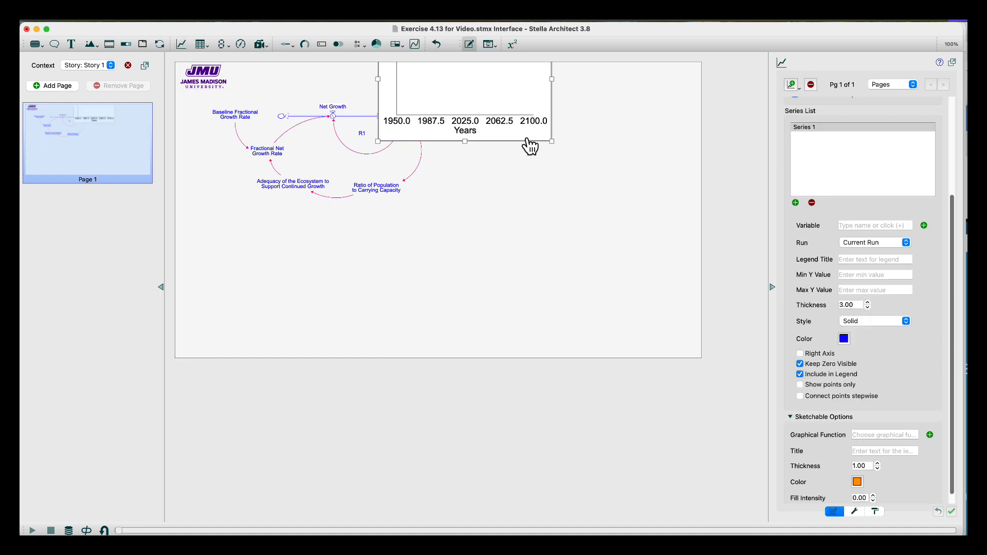
{"action": "left_click_drag", "start_coordinate": [528, 147], "coordinate": [693, 267]}
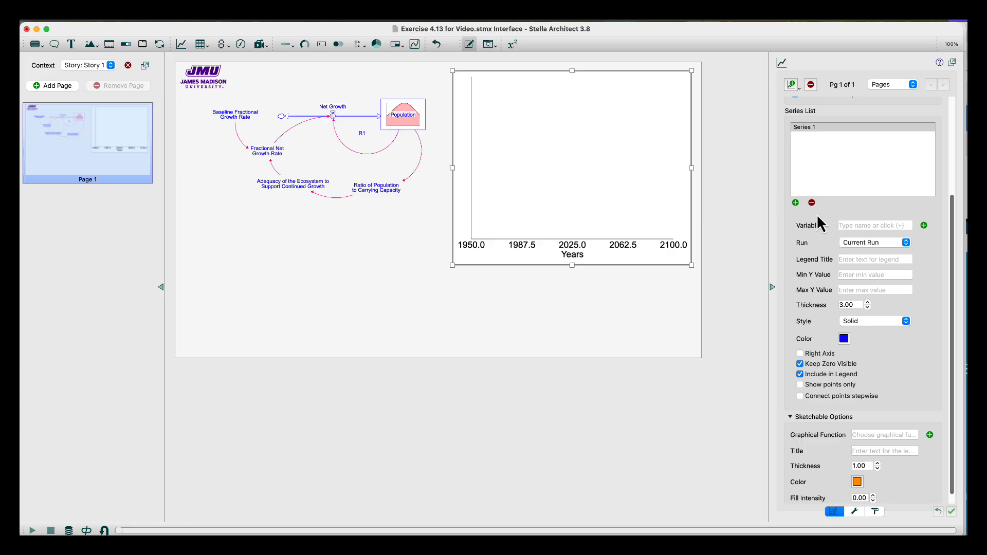
Set the graph's X Labels to 7 and its title to "Population".
{"action": "left_click", "coordinate": [854, 511]}
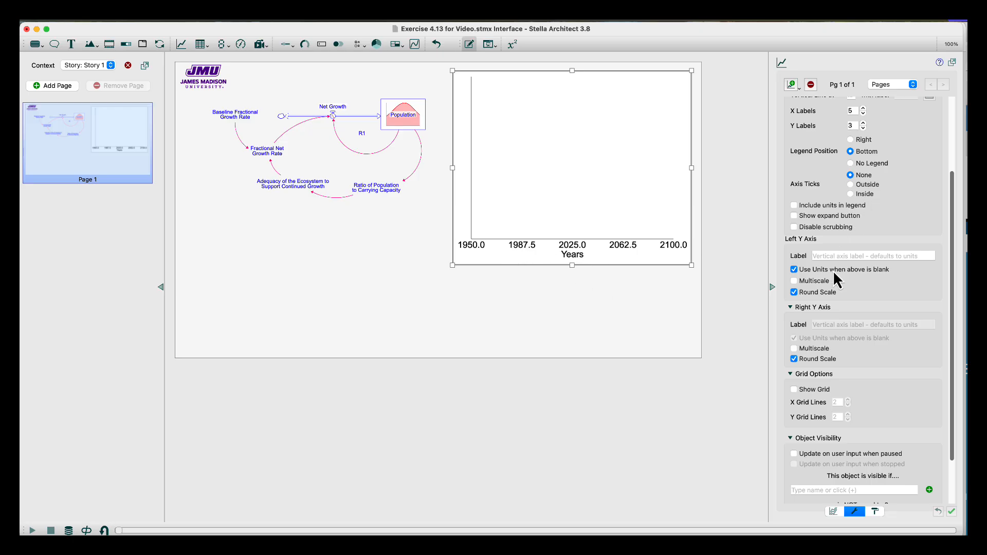
{"action": "scroll", "coordinate": [841, 279], "scroll_direction": "down", "scroll_amount": 3}
{"action": "scroll", "coordinate": [841, 280], "scroll_direction": "up", "scroll_amount": 5}
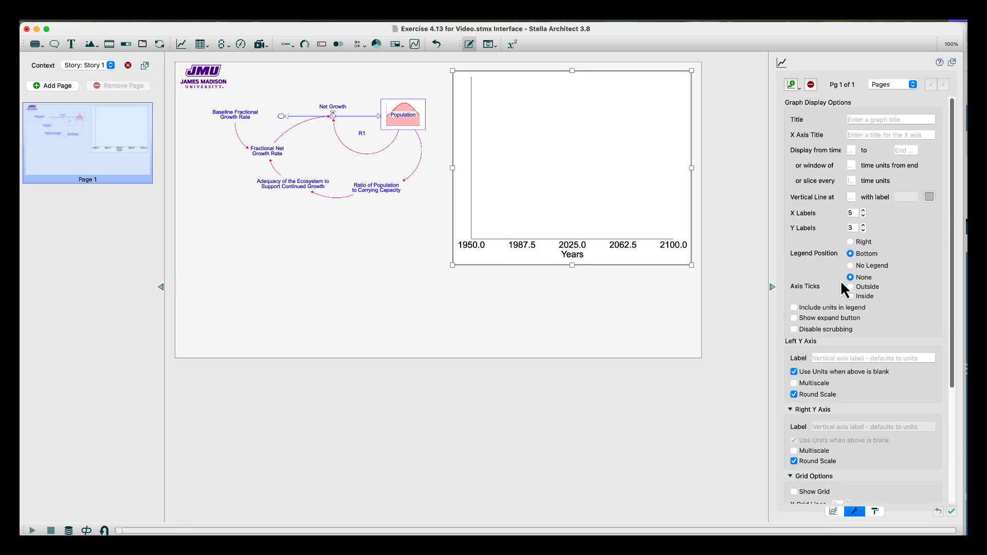
{"action": "left_click", "coordinate": [863, 210]}
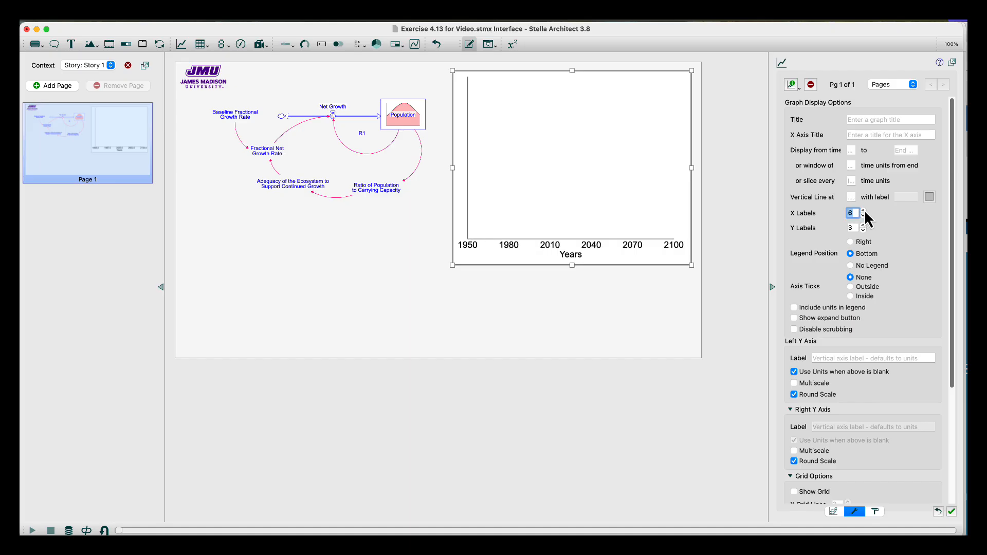
{"action": "left_click", "coordinate": [863, 210]}
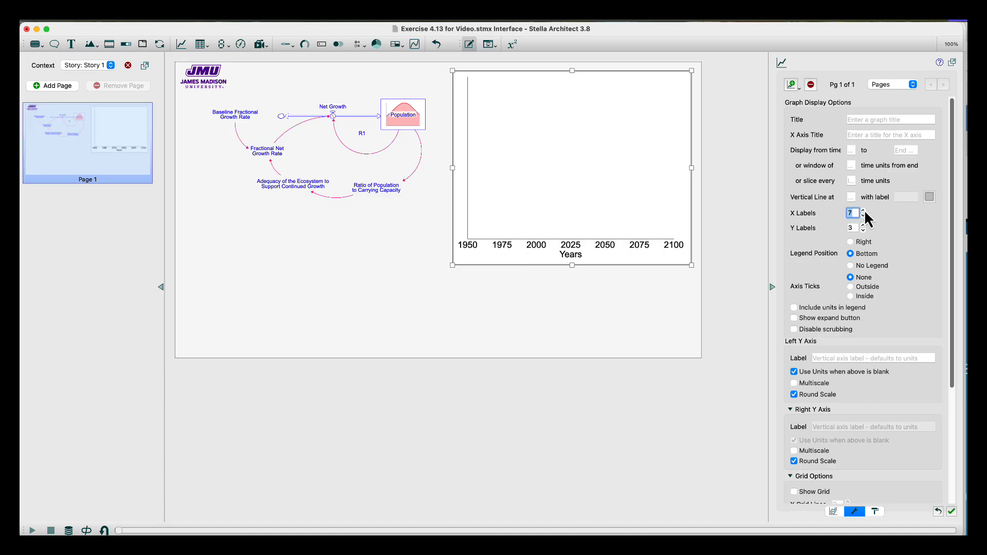
{"action": "left_click", "coordinate": [872, 119]}
{"action": "type", "text": "Population"}
Add the Population variable to the graph's series list on the story page.
{"action": "left_click", "coordinate": [832, 512]}
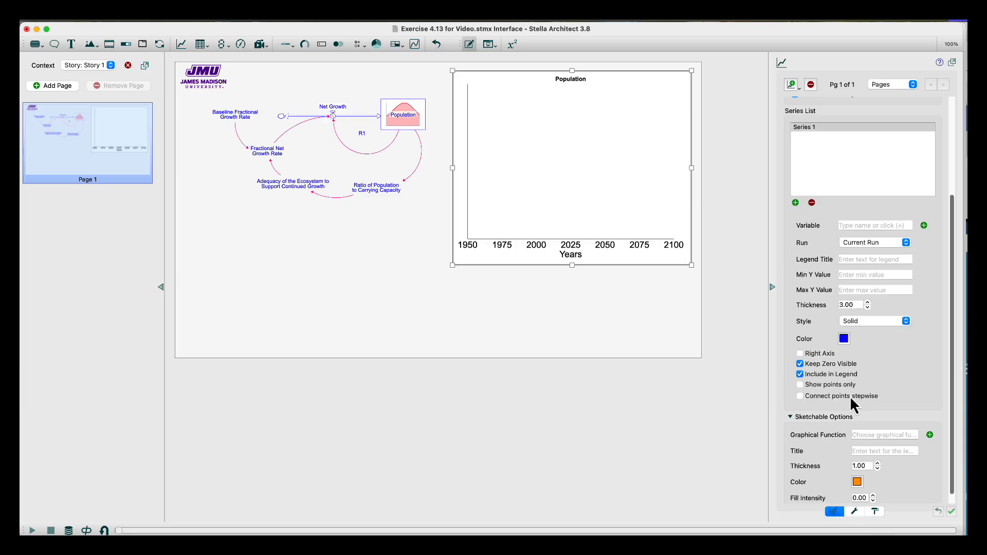
{"action": "left_click", "coordinate": [795, 202]}
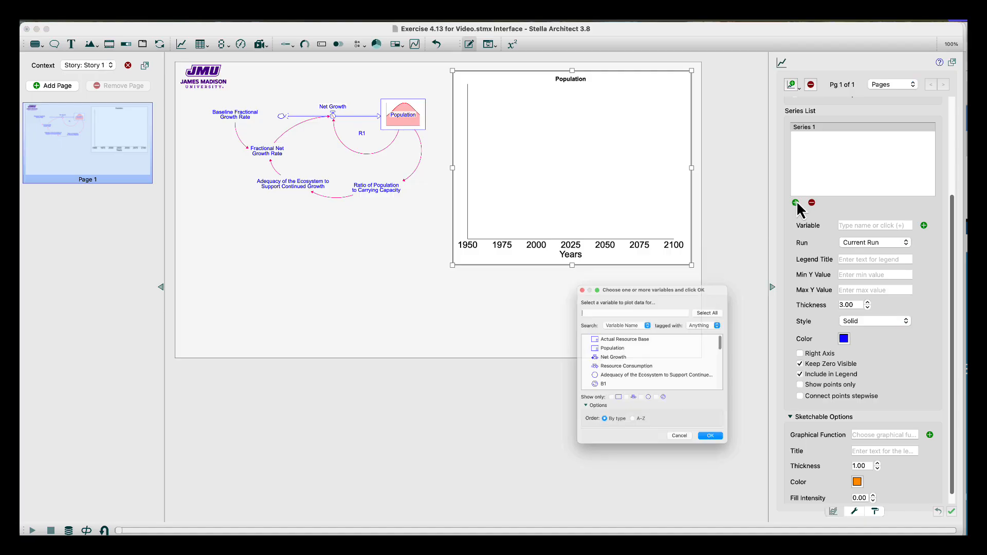
{"action": "left_click", "coordinate": [600, 344]}
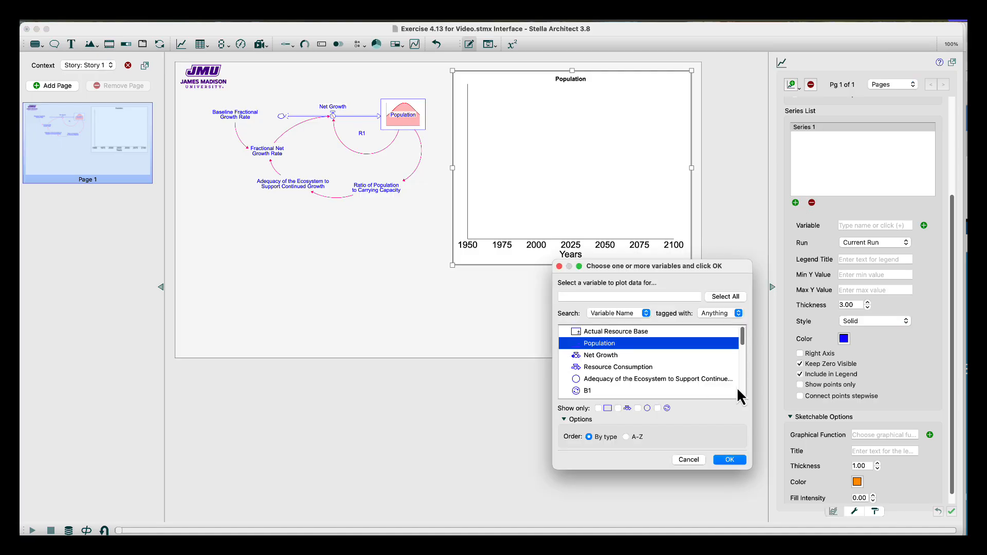
{"action": "left_click", "coordinate": [730, 460]}
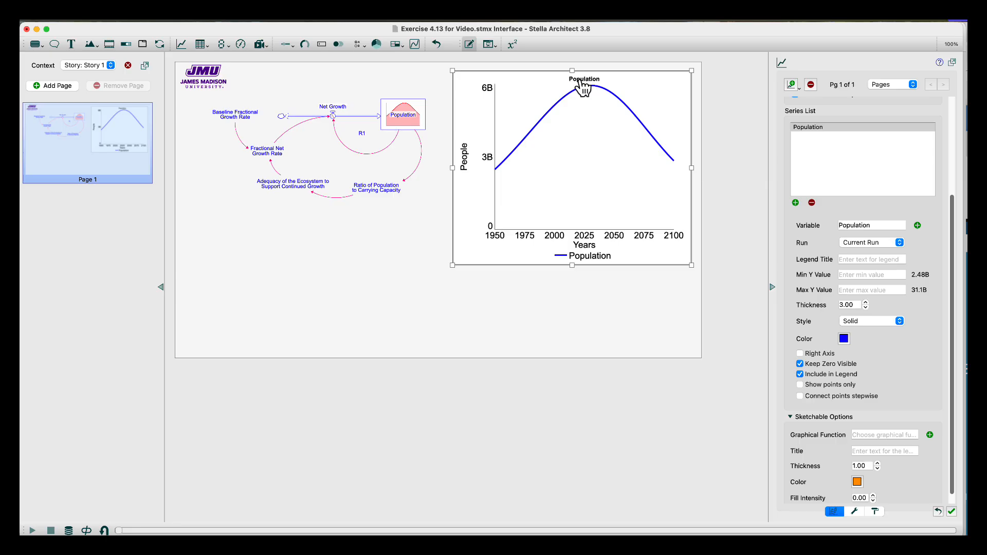
Set the font size of the graph's title text to 18.
{"action": "left_click", "coordinate": [875, 511]}
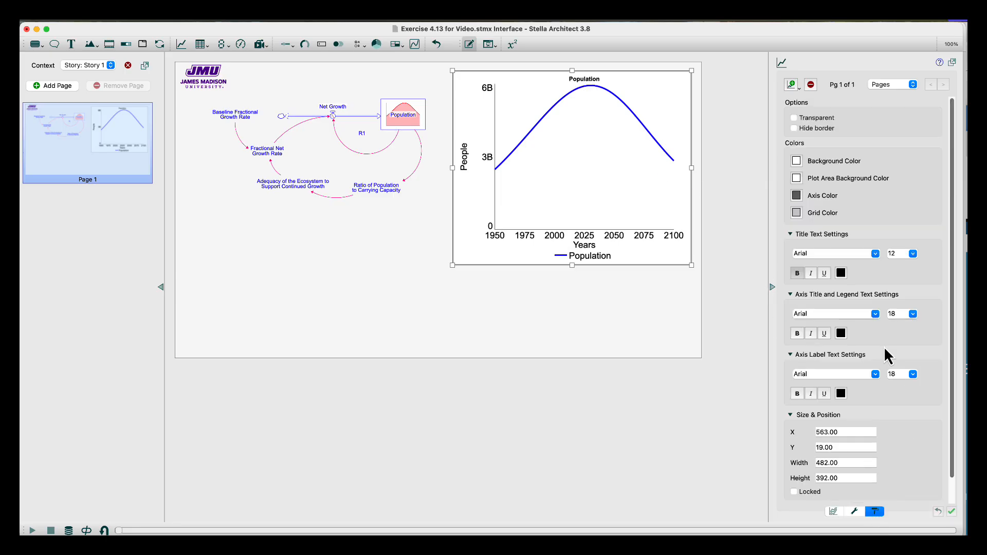
{"action": "left_click", "coordinate": [913, 254]}
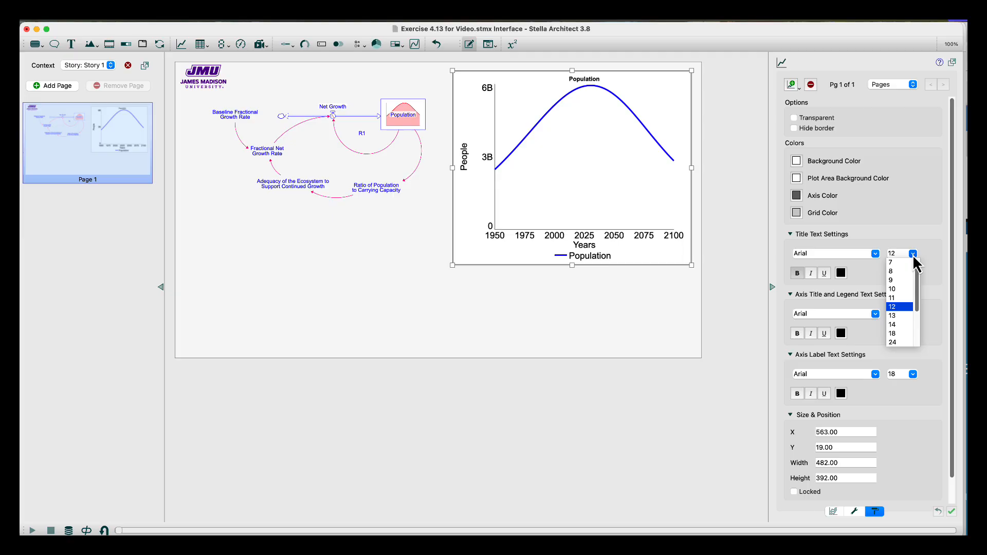
{"action": "left_click", "coordinate": [913, 333]}
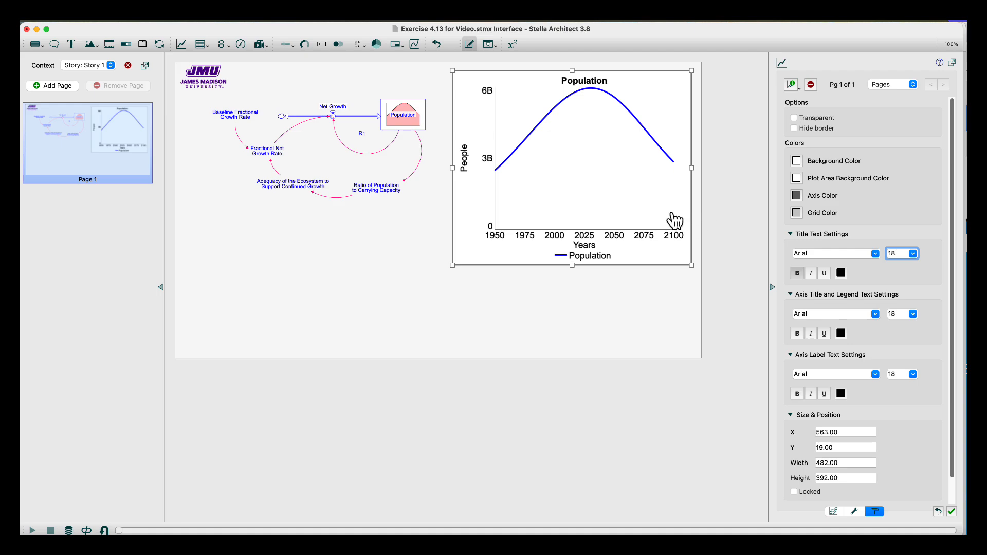
Show the grid on the Population graph and set its X Grid Lines to 7.
{"action": "left_click", "coordinate": [853, 511]}
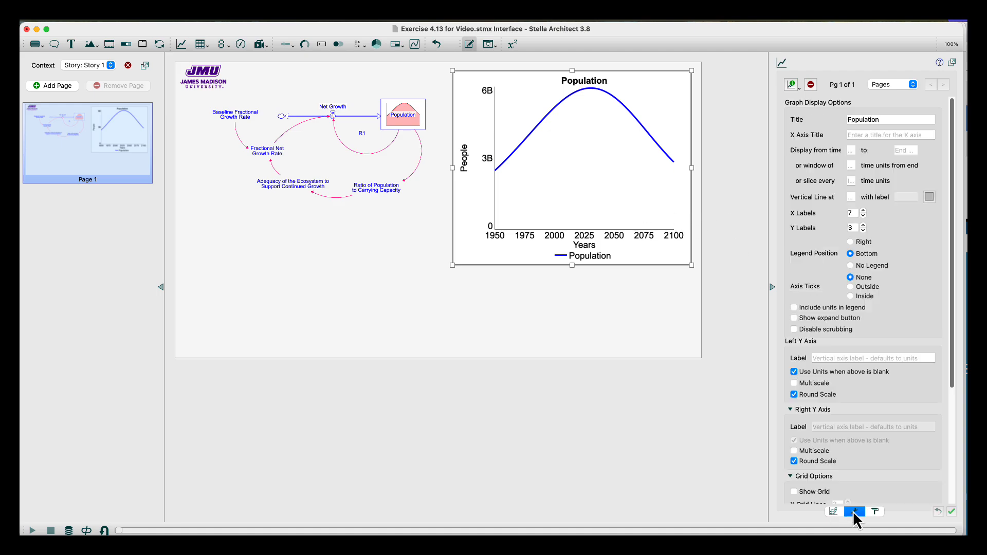
{"action": "scroll", "coordinate": [825, 409], "scroll_direction": "down", "scroll_amount": 3}
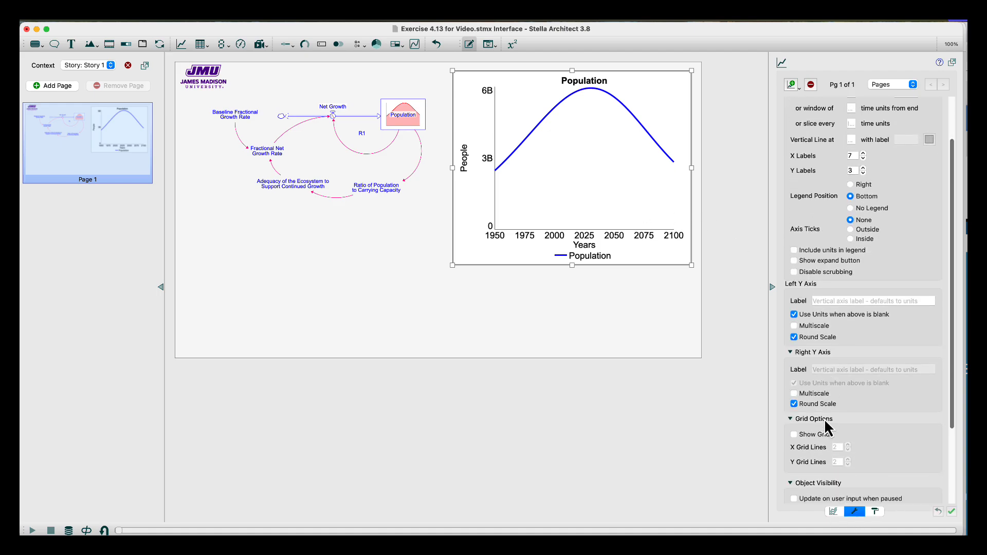
{"action": "left_click", "coordinate": [794, 435]}
{"action": "left_click", "coordinate": [848, 445]}
{"action": "left_click", "coordinate": [847, 445]}
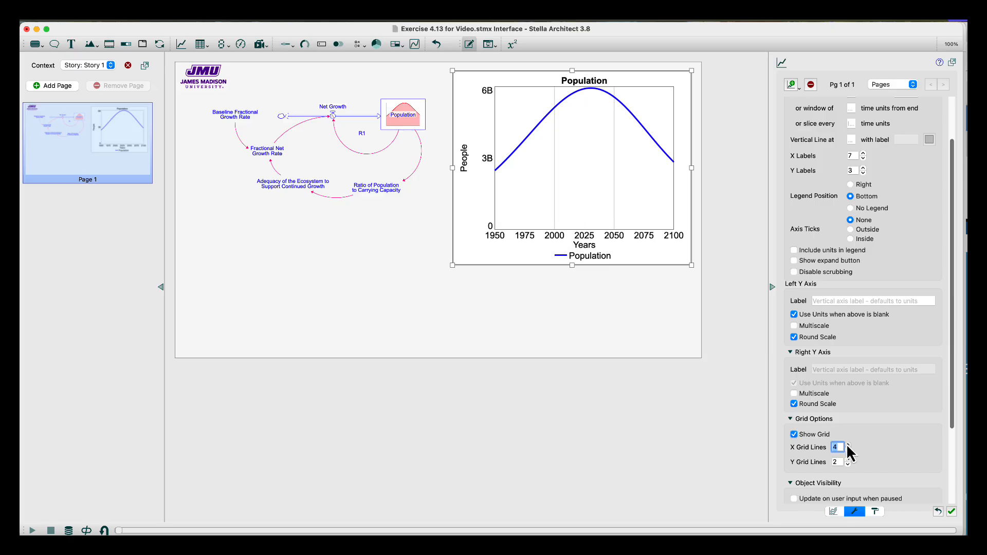
{"action": "left_click", "coordinate": [848, 445]}
{"action": "left_click", "coordinate": [847, 445]}
{"action": "left_click", "coordinate": [848, 445]}
{"action": "left_click", "coordinate": [848, 445]}
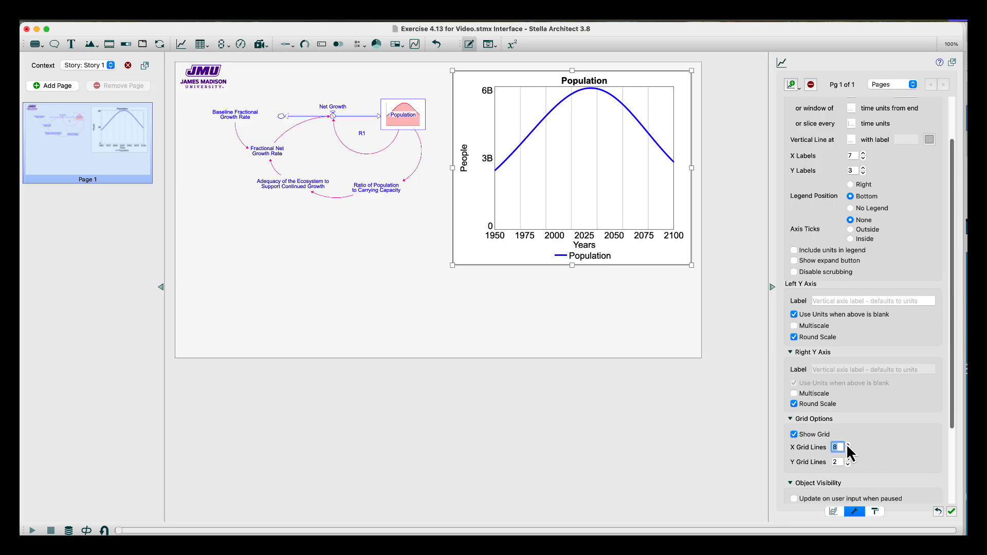
{"action": "left_click", "coordinate": [847, 450]}
Set the graph's Y Grid Lines to 5 and its Y Labels to 5.
{"action": "left_click", "coordinate": [847, 459]}
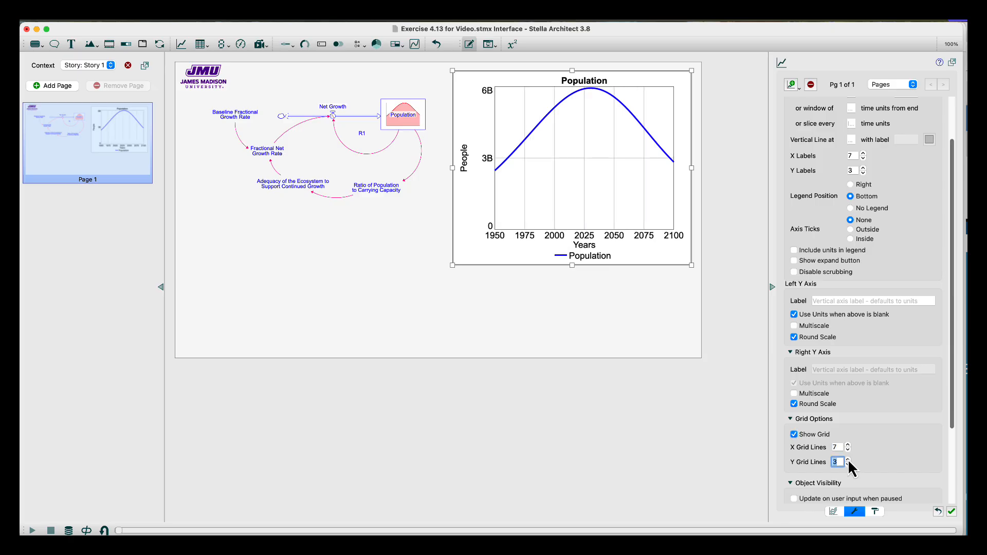
{"action": "left_click", "coordinate": [848, 460]}
{"action": "left_click", "coordinate": [847, 459]}
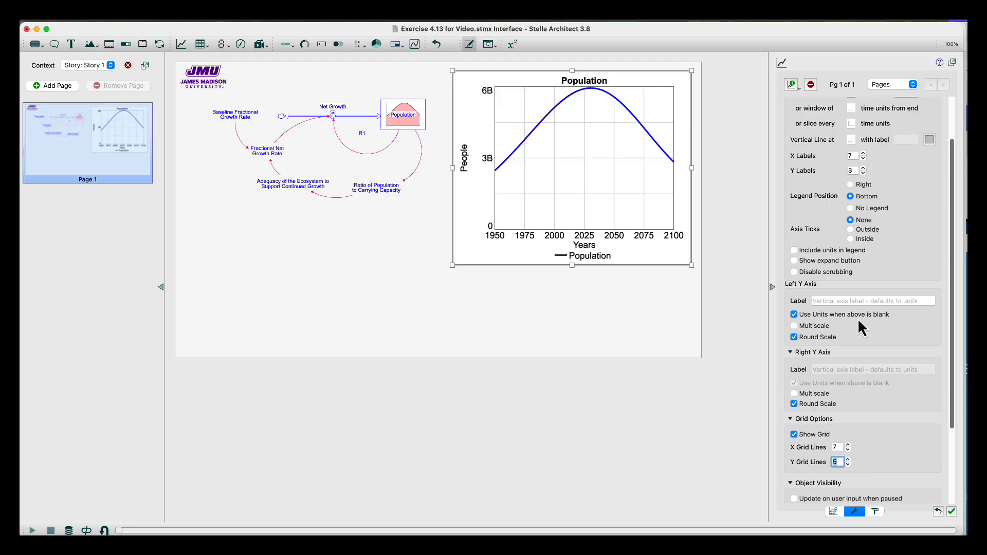
{"action": "left_click", "coordinate": [863, 168]}
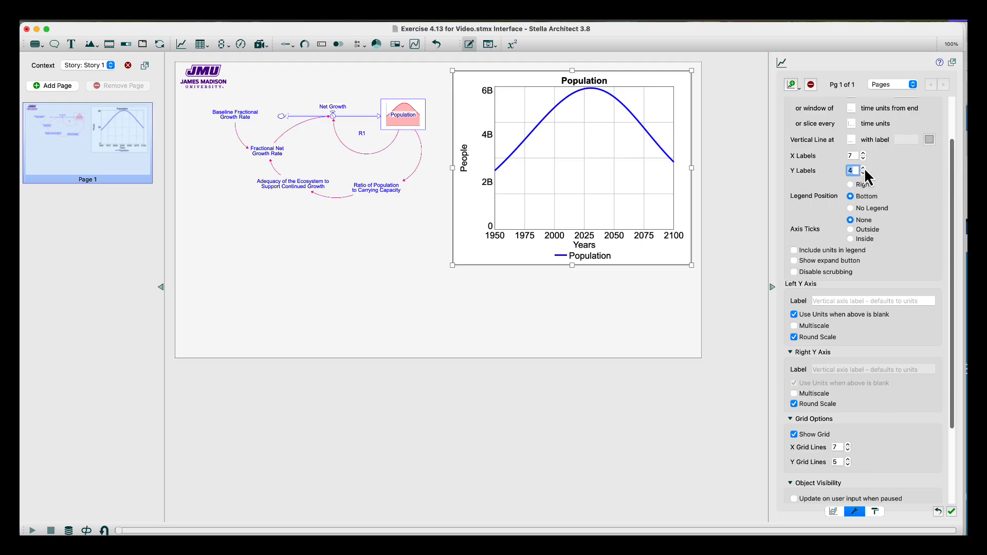
{"action": "left_click", "coordinate": [864, 168]}
{"action": "left_click", "coordinate": [609, 180]}
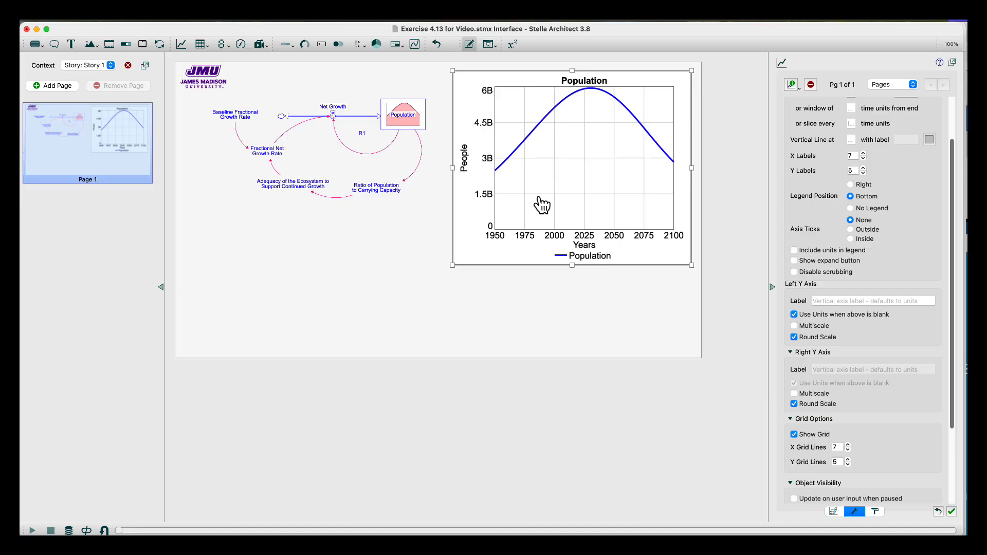
Make the Population graph comparative and set its marker type to Numbers.
{"action": "left_click", "coordinate": [834, 510]}
{"action": "scroll", "coordinate": [833, 198], "scroll_direction": "up", "scroll_amount": 5}
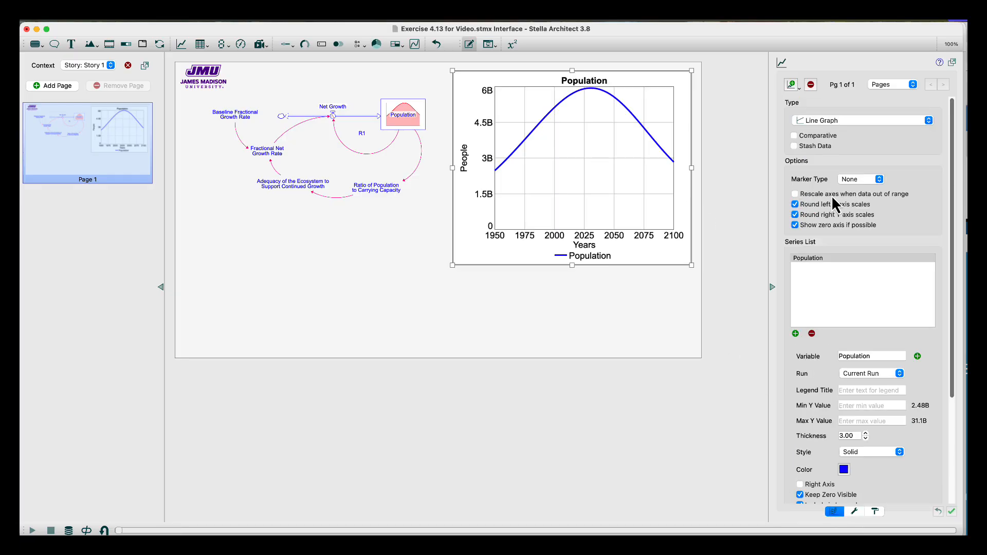
{"action": "left_click", "coordinate": [794, 136]}
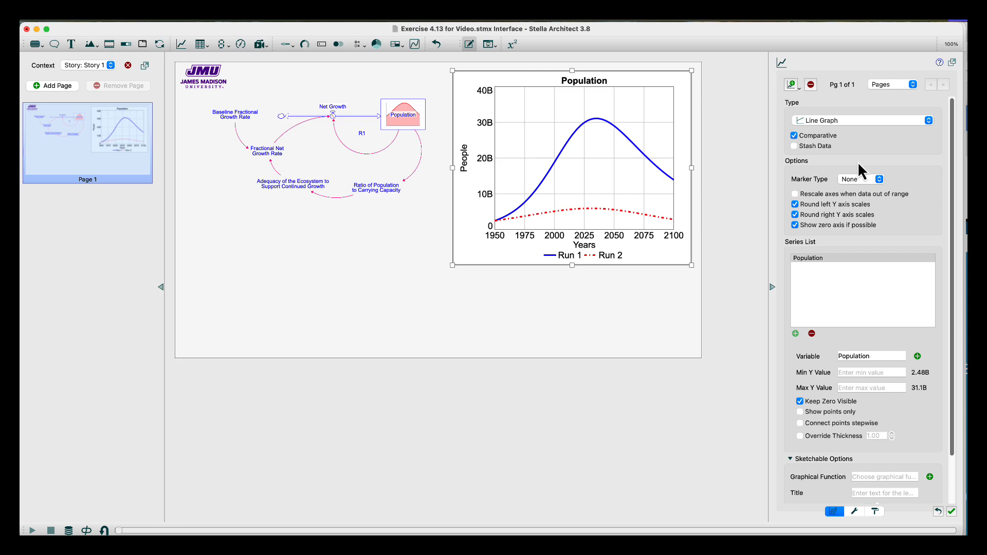
{"action": "left_click", "coordinate": [874, 181]}
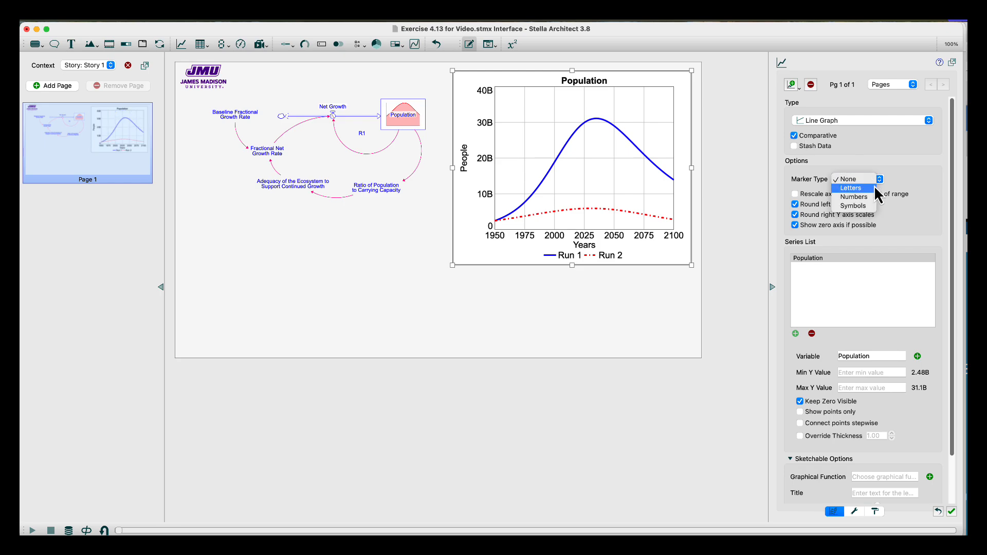
{"action": "left_click", "coordinate": [873, 198]}
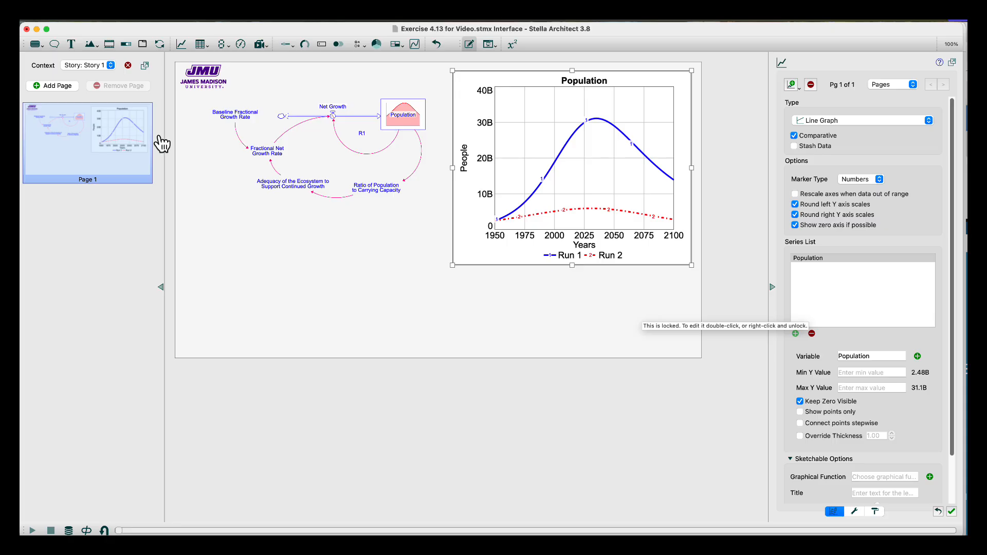
Copy the Run and Reset buttons from Page 2 of the Interface to Story 1 and place them below the graph's right half.
{"action": "left_click", "coordinate": [111, 65]}
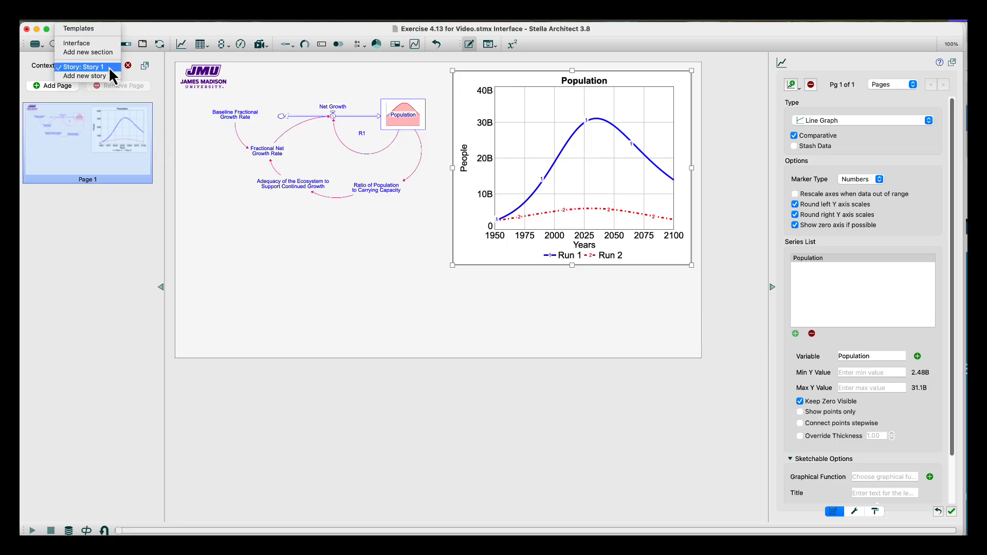
{"action": "left_click", "coordinate": [99, 45]}
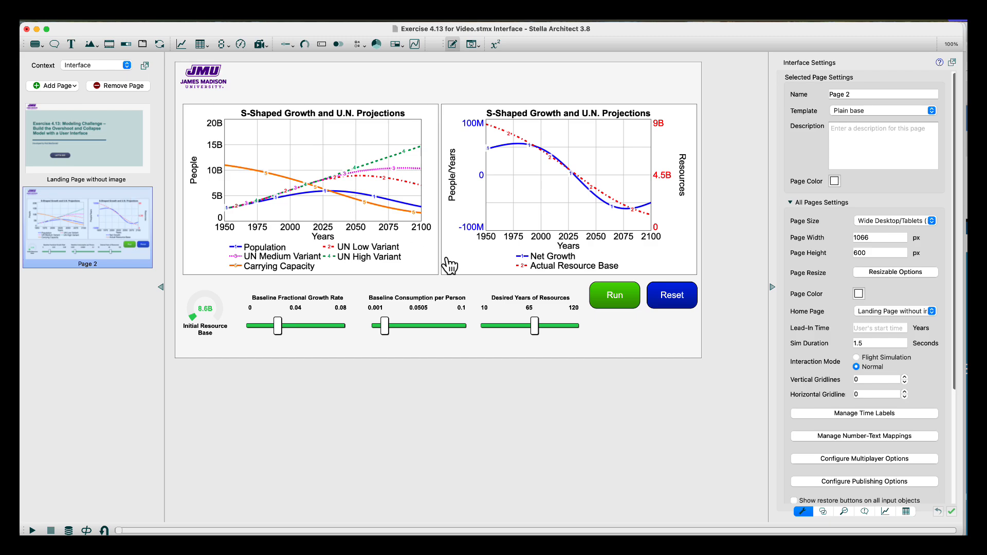
{"action": "left_click", "coordinate": [599, 293]}
{"action": "left_click", "coordinate": [677, 300], "text": "shift"}
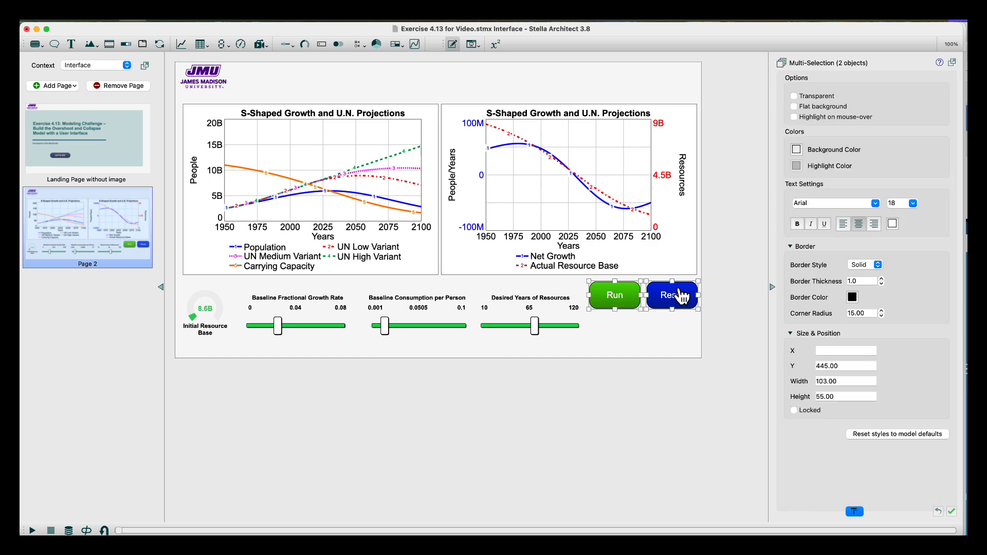
{"action": "left_click", "coordinate": [106, 68]}
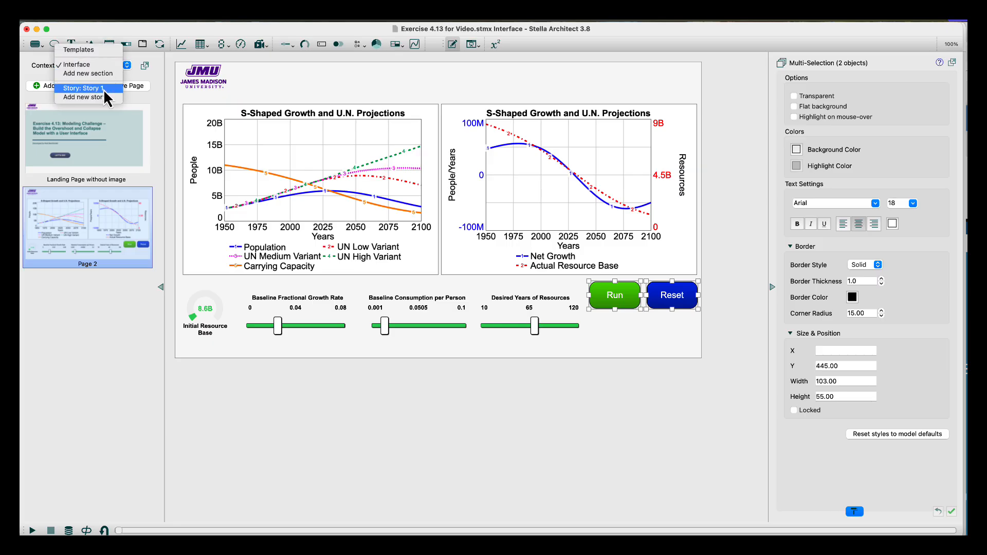
{"action": "left_click", "coordinate": [104, 90]}
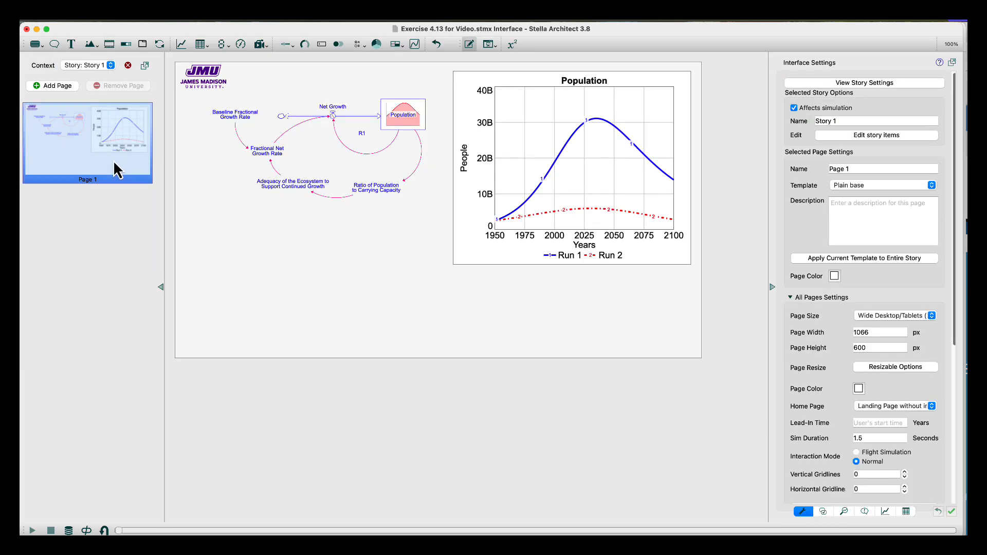
{"action": "key", "text": "cmd+v"}
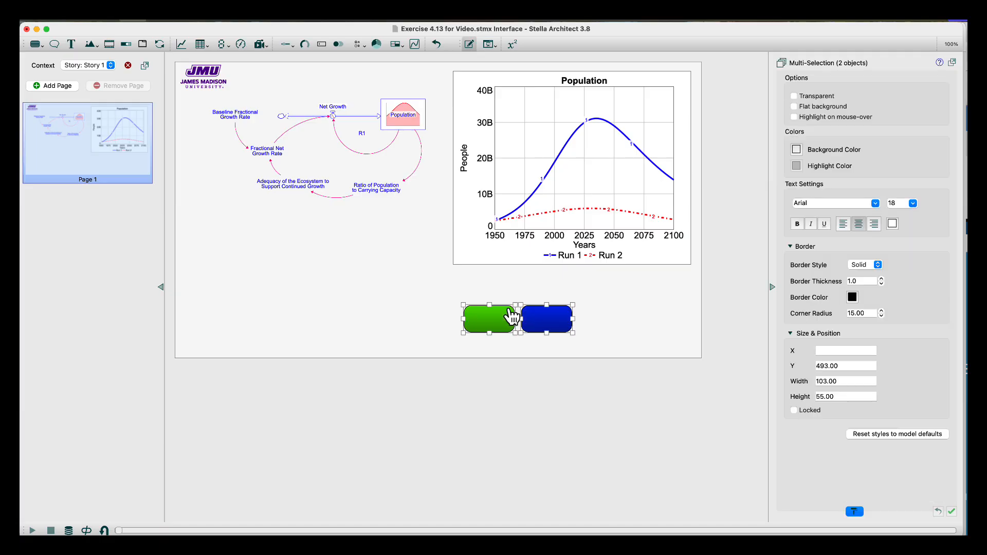
{"action": "left_click_drag", "start_coordinate": [536, 320], "coordinate": [652, 297]}
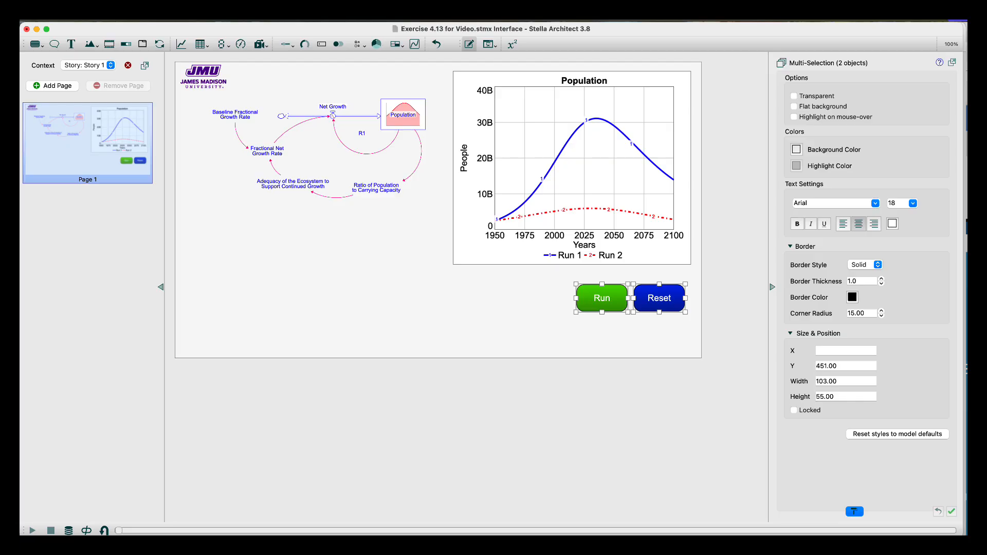
{"action": "key", "text": "cmd+Tab"}
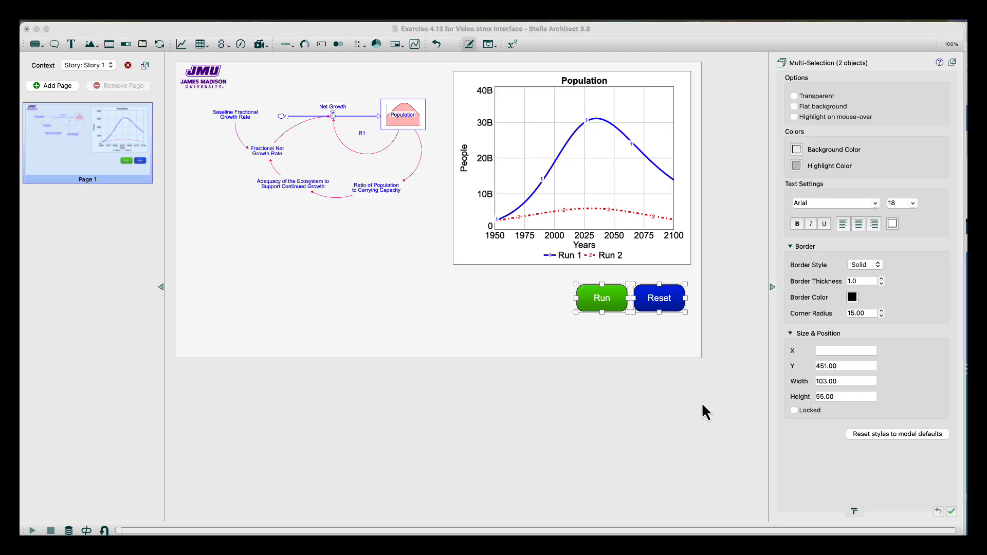
{"action": "left_click", "coordinate": [630, 334]}
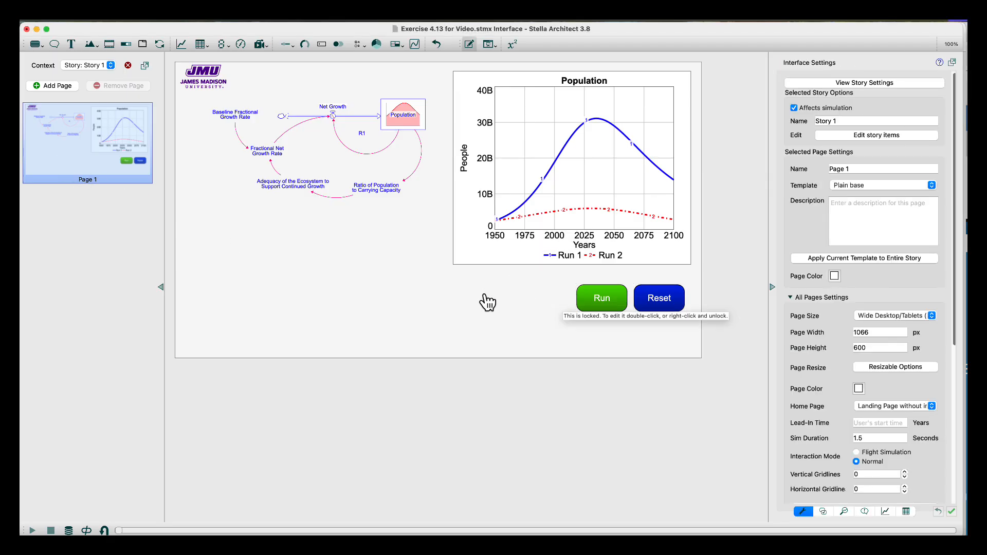
Duplicate the Run button and place the copy in the same row, beneath the graph's left edge.
{"action": "double_click", "coordinate": [586, 297]}
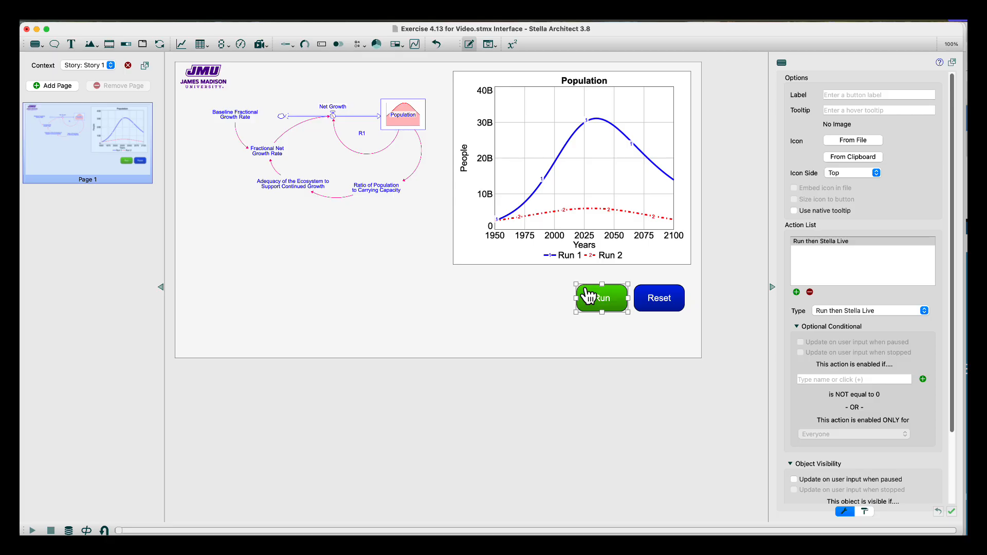
{"action": "key", "text": "super+c"}
{"action": "key", "text": "super+v"}
{"action": "left_click_drag", "start_coordinate": [629, 322], "coordinate": [483, 298]}
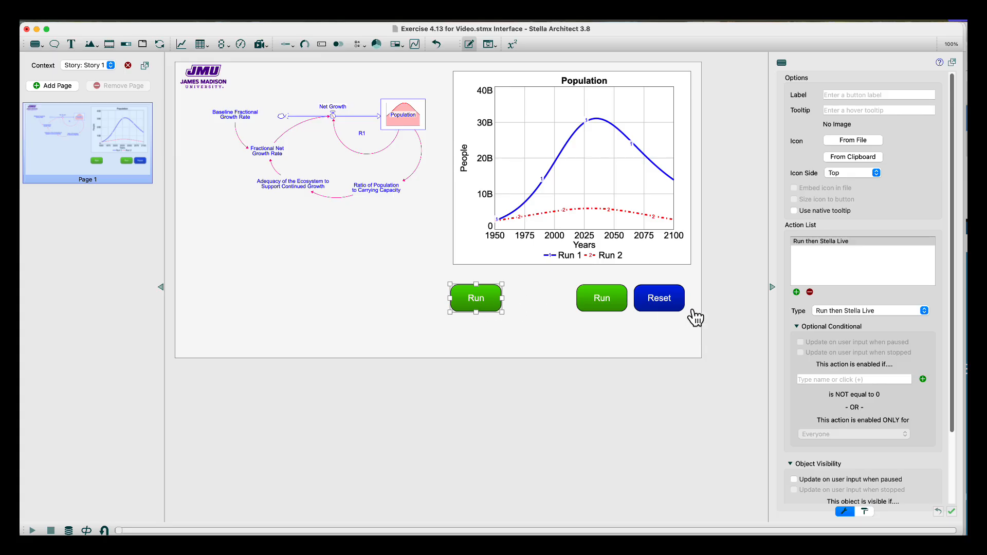
Change the duplicated button's action to Navigate to Story, with Story 1 as the target.
{"action": "scroll", "coordinate": [838, 415], "scroll_direction": "down", "scroll_amount": 3}
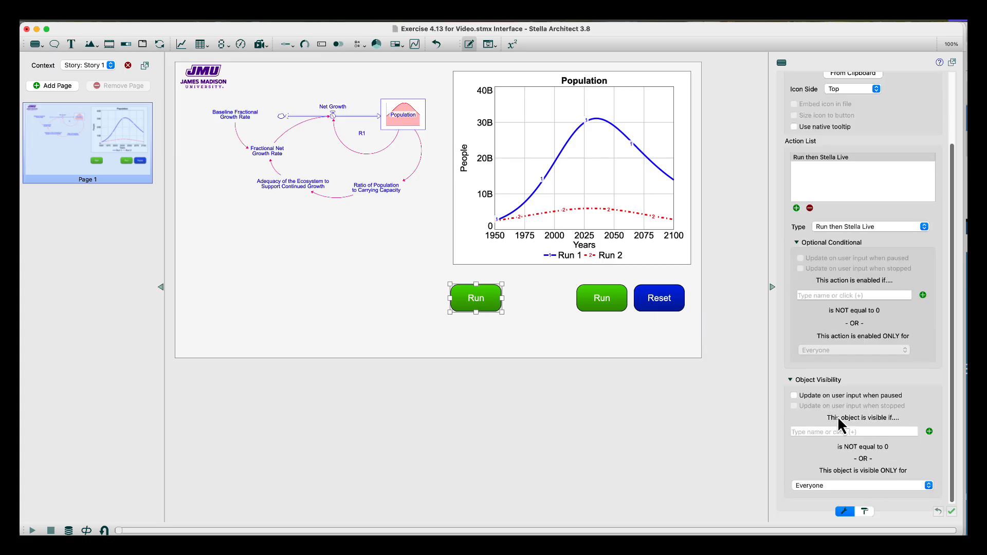
{"action": "left_click", "coordinate": [849, 233]}
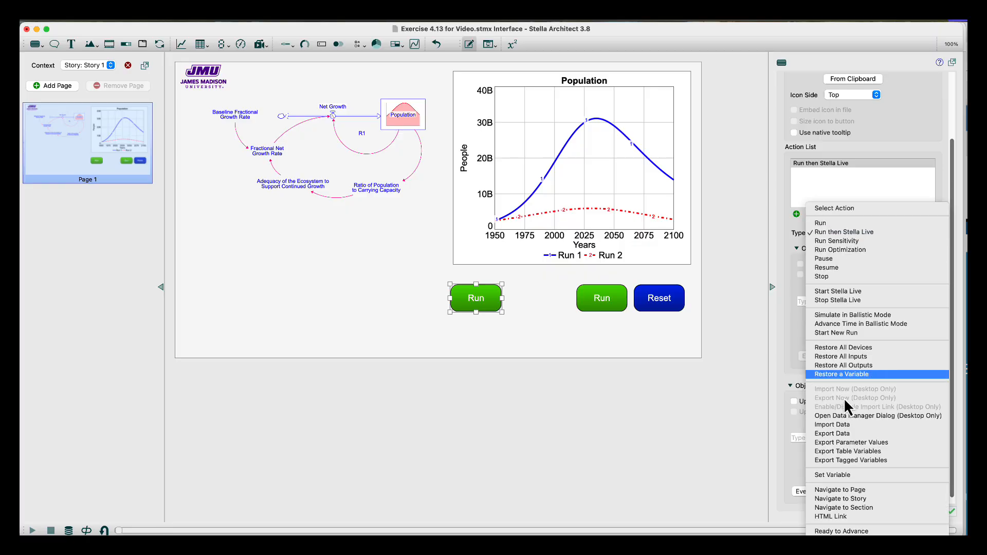
{"action": "left_click", "coordinate": [866, 498]}
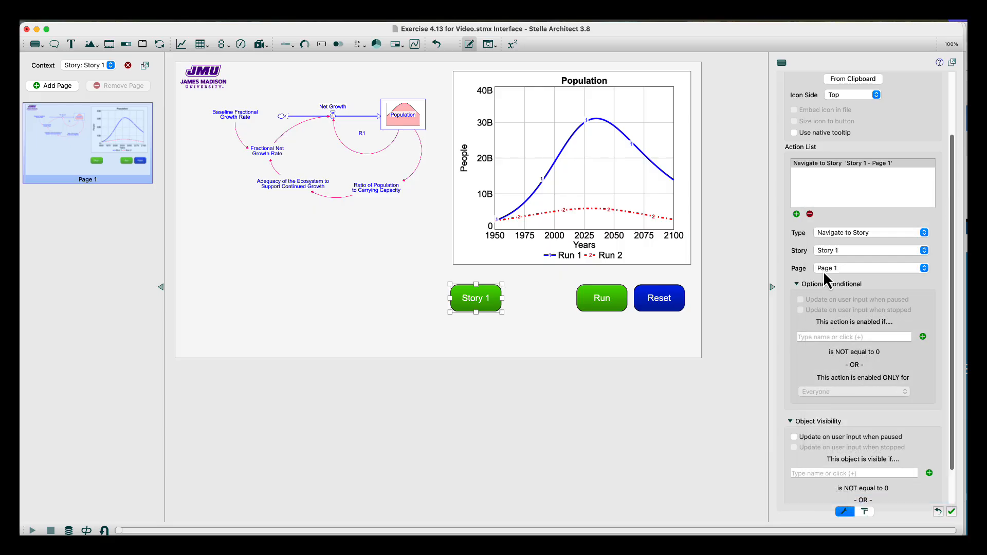
{"action": "left_click", "coordinate": [840, 250]}
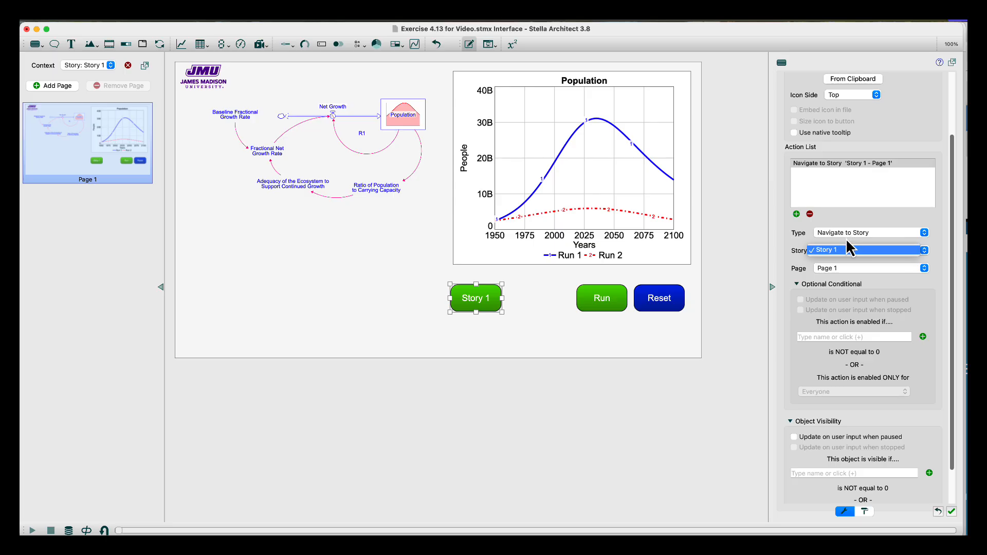
{"action": "left_click", "coordinate": [841, 250]}
Change the duplicated button's action to Navigate to Page, with Page 2 as the target.
{"action": "left_click", "coordinate": [821, 234]}
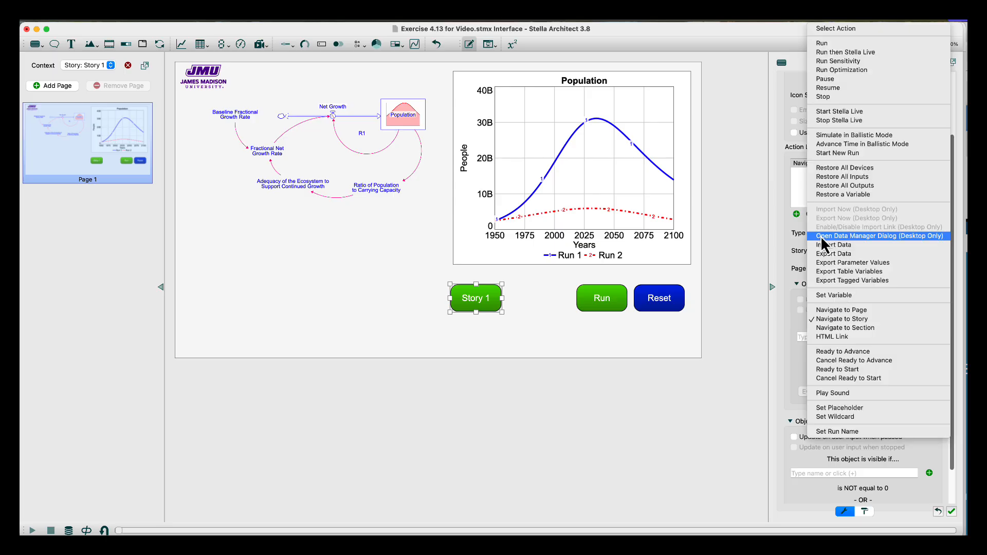
{"action": "left_click", "coordinate": [828, 310]}
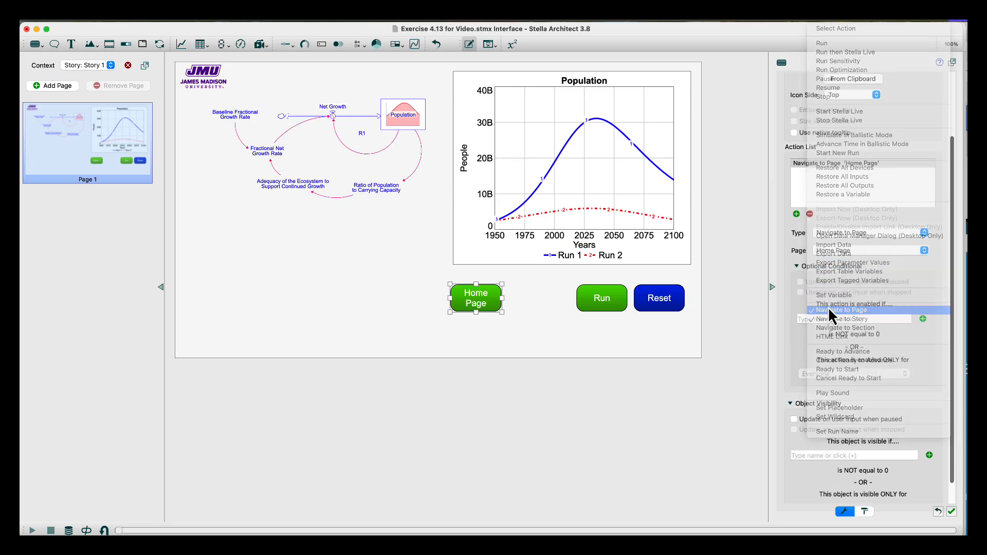
{"action": "left_click", "coordinate": [829, 252]}
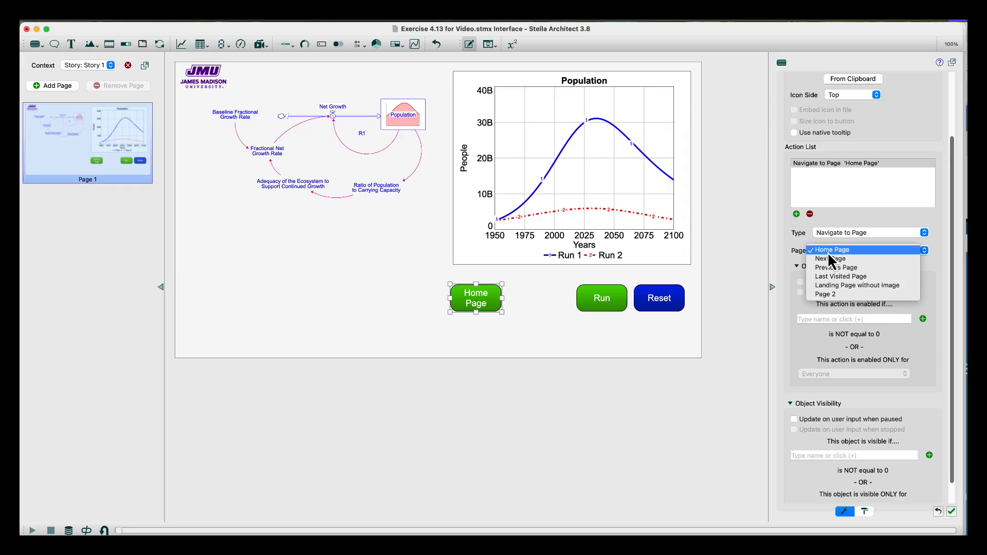
{"action": "left_click", "coordinate": [829, 302]}
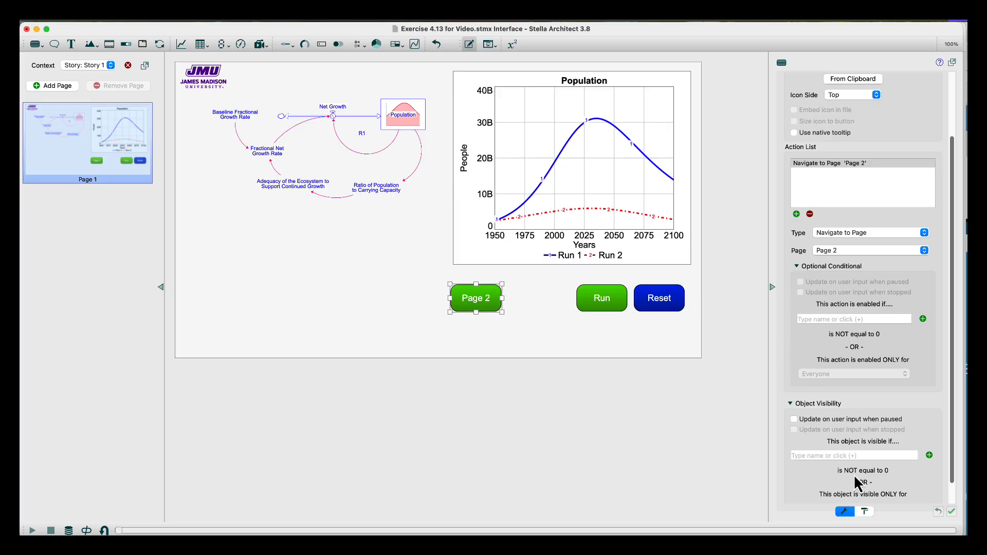
Set the Page 2 navigation button's background color to Licorice black.
{"action": "left_click", "coordinate": [868, 512]}
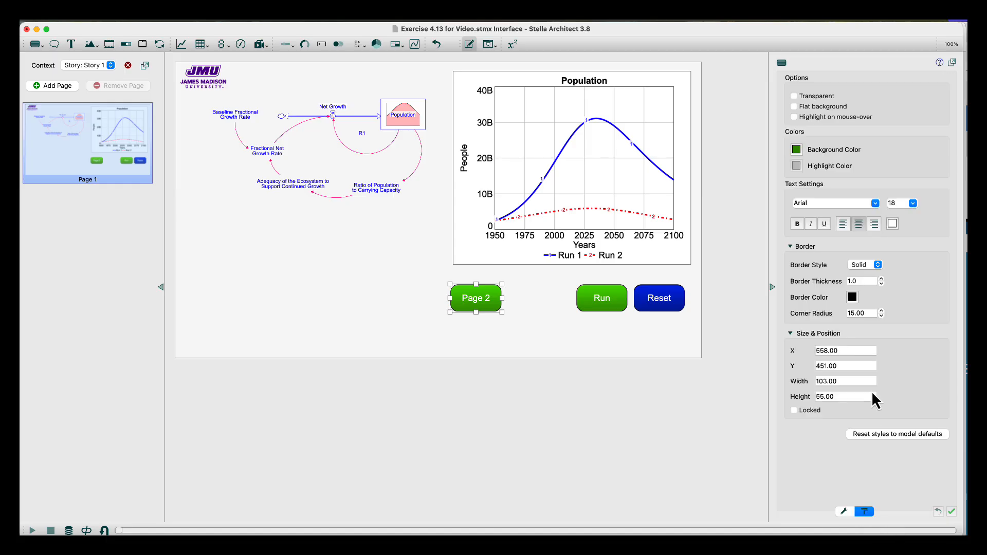
{"action": "left_click", "coordinate": [796, 150]}
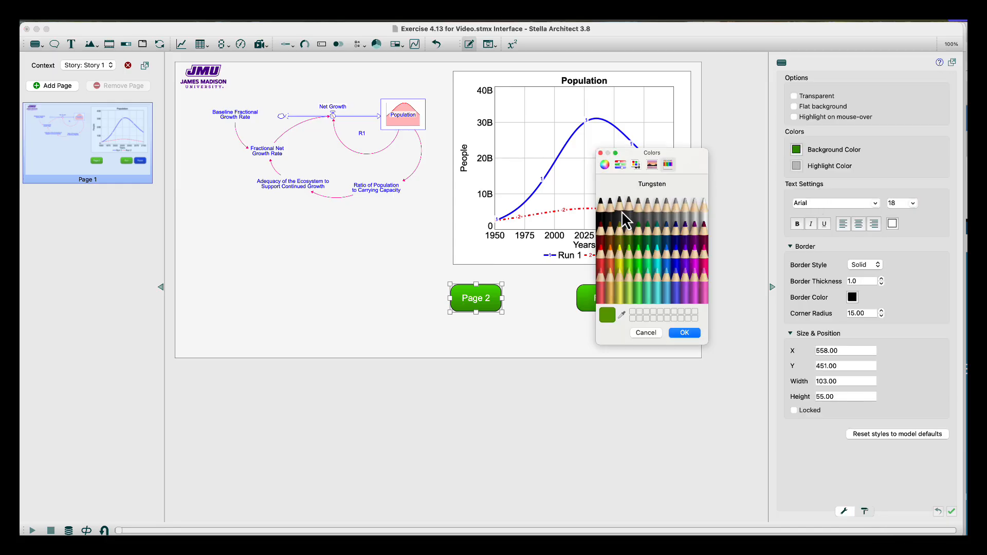
{"action": "left_click", "coordinate": [600, 207]}
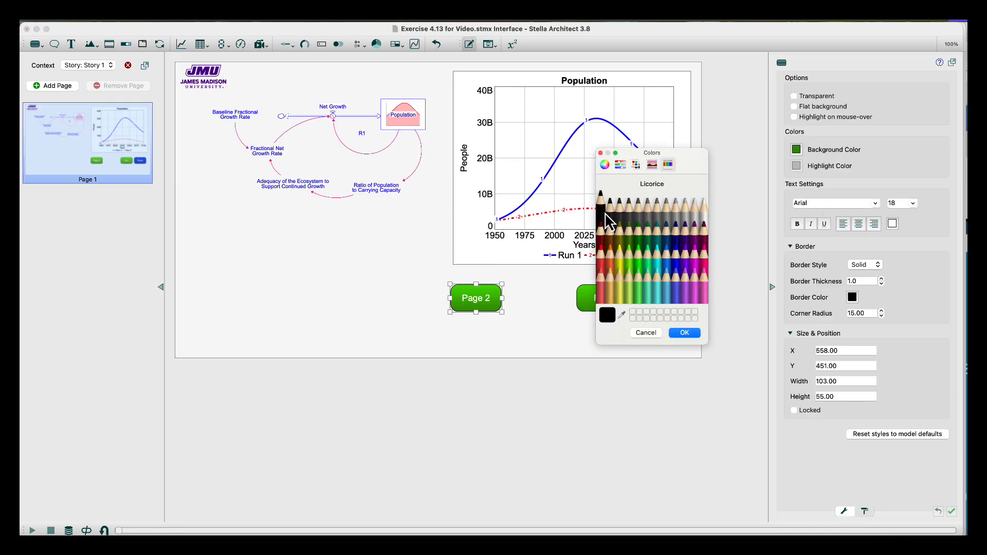
{"action": "left_click", "coordinate": [678, 333]}
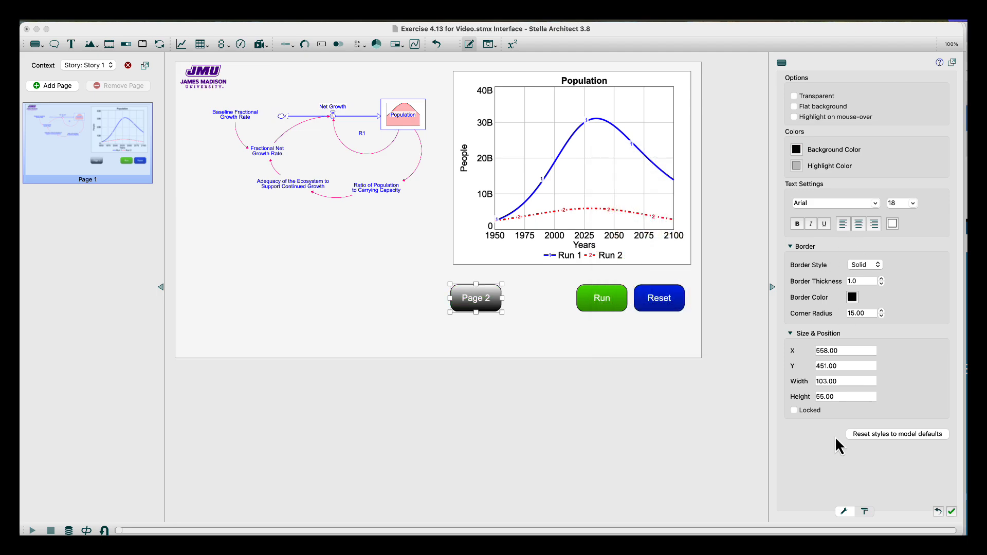
Label the black navigation button "<<< Previous".
{"action": "left_click", "coordinate": [844, 512]}
{"action": "scroll", "coordinate": [852, 189], "scroll_direction": "up", "scroll_amount": 5}
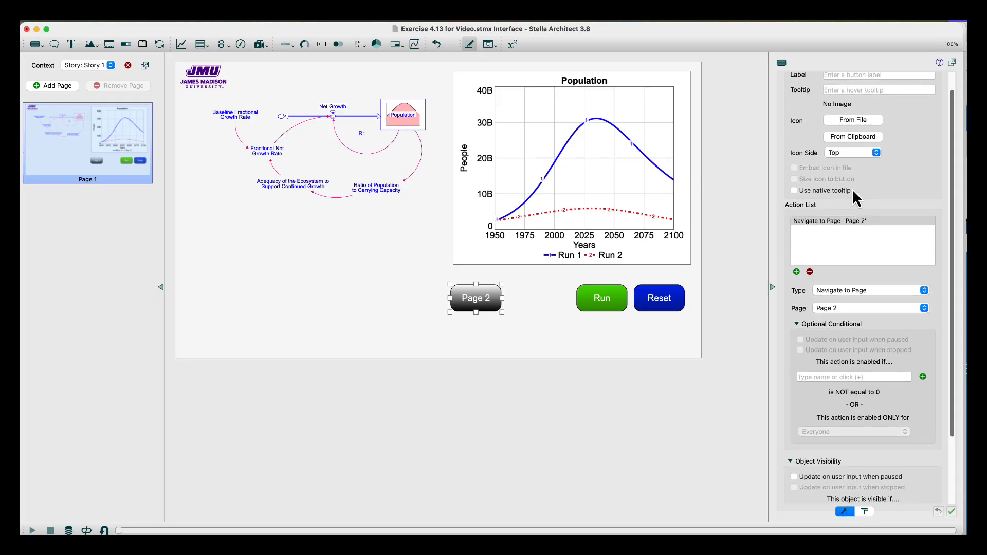
{"action": "left_click", "coordinate": [839, 94]}
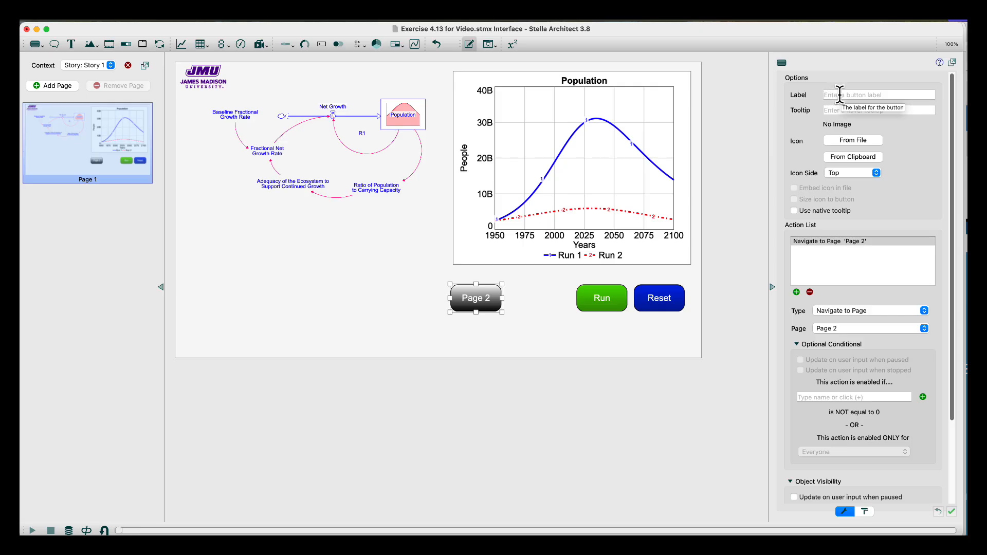
{"action": "type", "text": "<<<"}
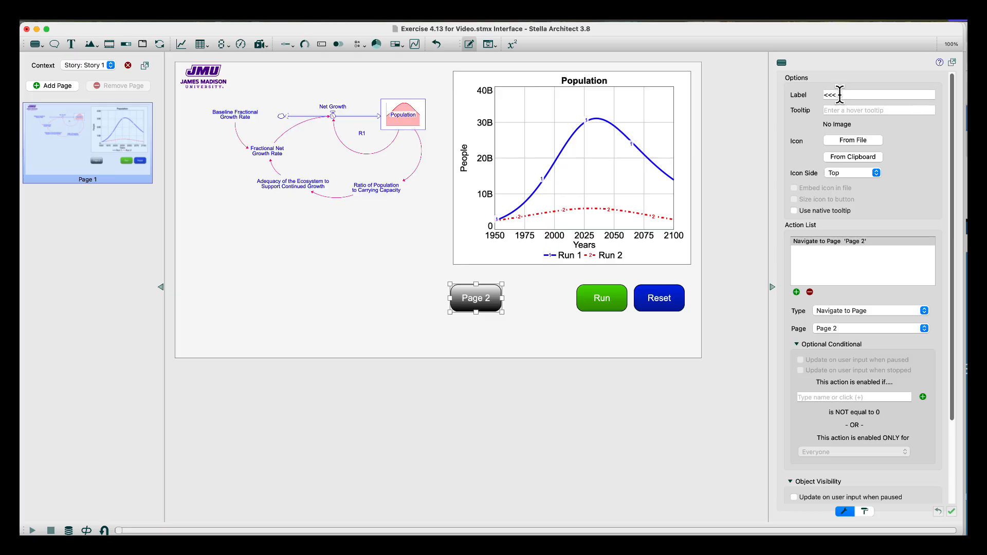
{"action": "type", "text": " Previous"}
{"action": "left_click", "coordinate": [543, 335]}
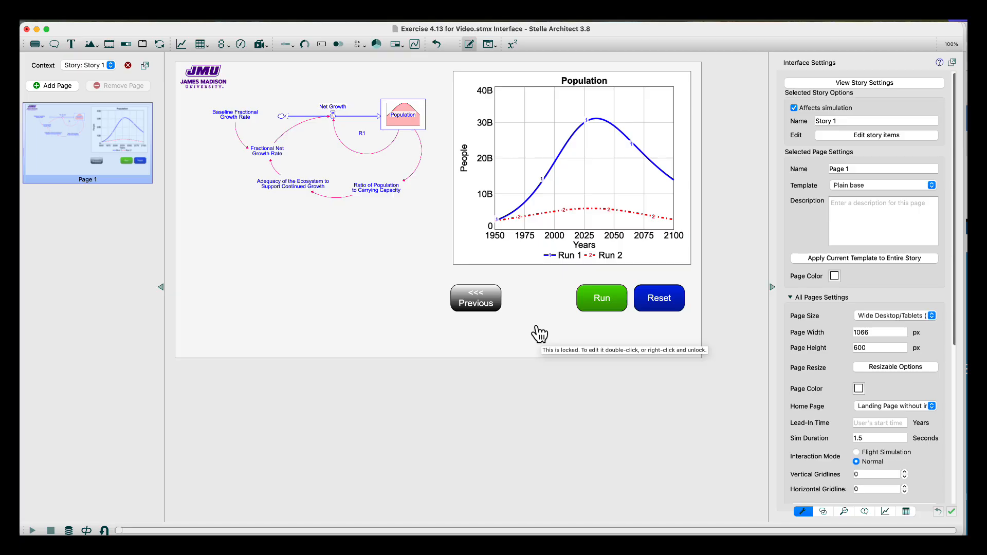
Enlarge the <<< Previous button to about 127 by 65 so its label fits on one line.
{"action": "left_click", "coordinate": [504, 308]}
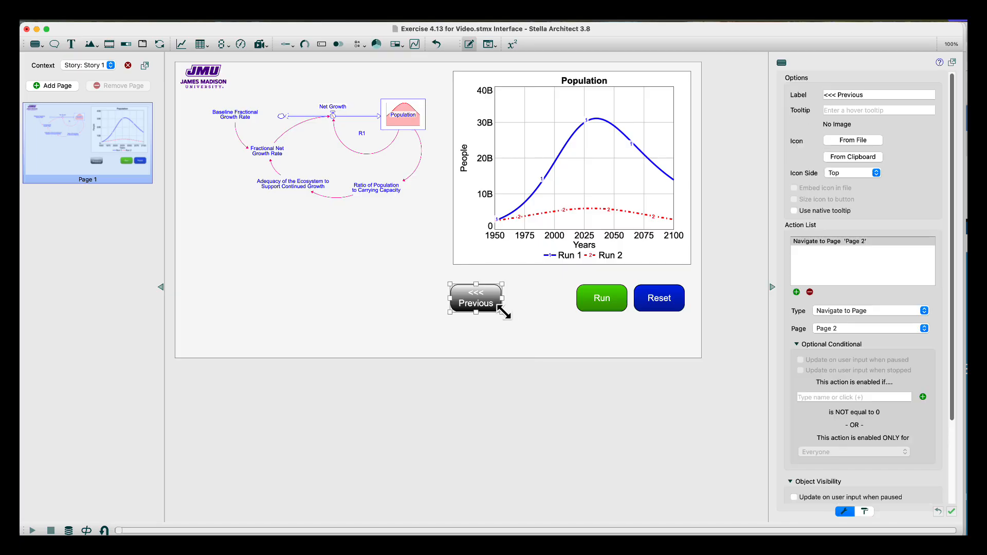
{"action": "mouse_move", "coordinate": [503, 312]}
{"action": "left_mouse_down"}
{"action": "mouse_move", "coordinate": [514, 318]}
{"action": "mouse_move", "coordinate": [496, 310]}
{"action": "left_mouse_up"}
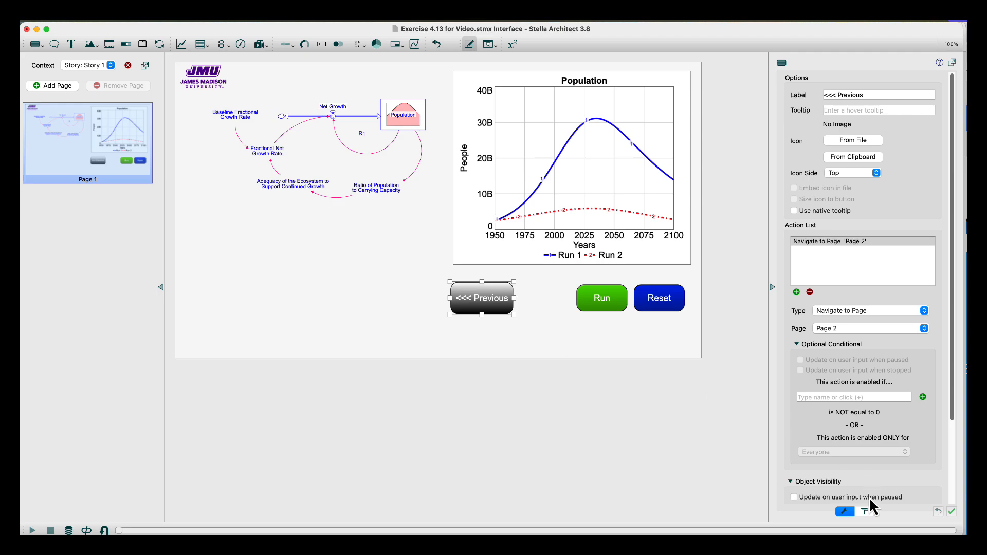
{"action": "left_click", "coordinate": [867, 511]}
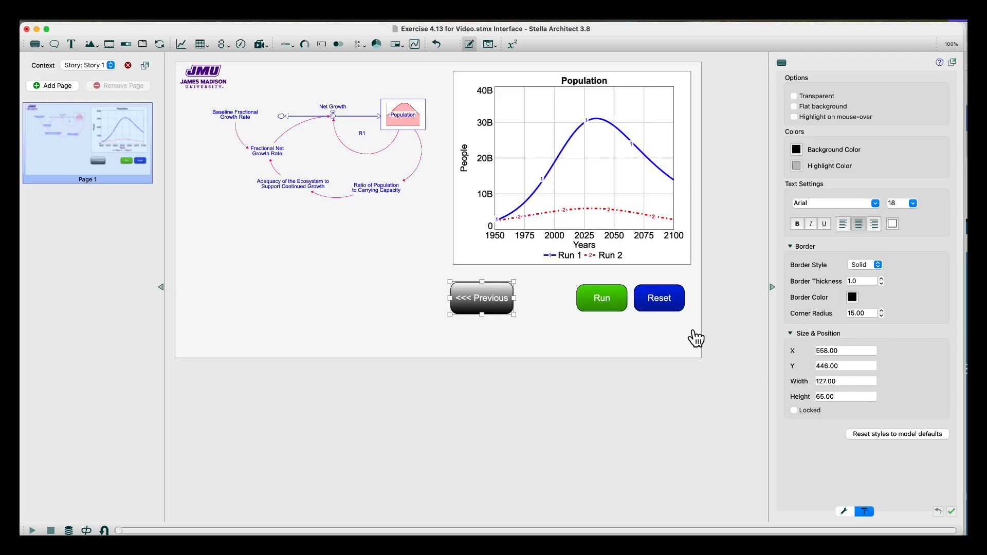
Resize the Run button to 127 wide and 65 high, and move it clear of Reset in line with <<< Previous.
{"action": "left_click", "coordinate": [618, 310]}
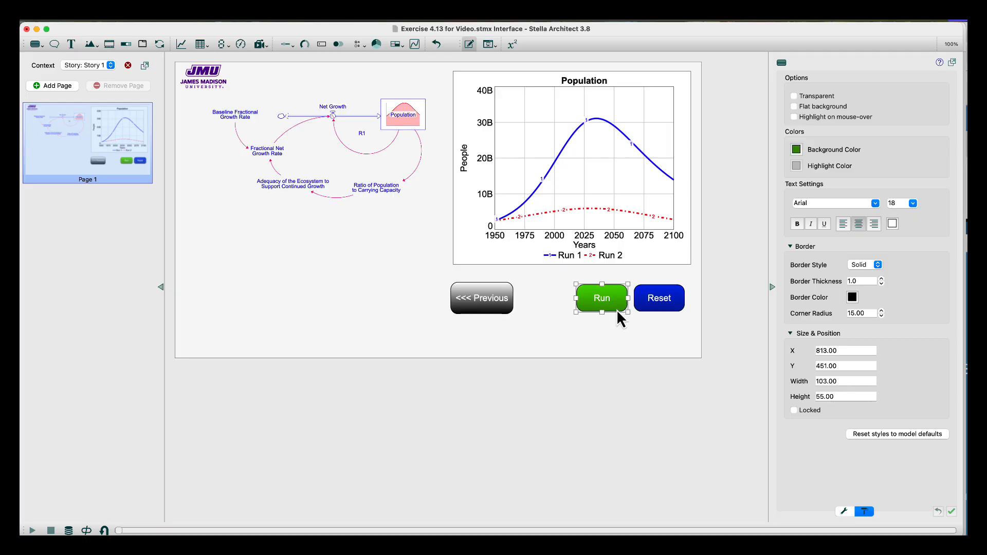
{"action": "double_click", "coordinate": [847, 381]}
{"action": "type", "text": "127"}
{"action": "double_click", "coordinate": [848, 396]}
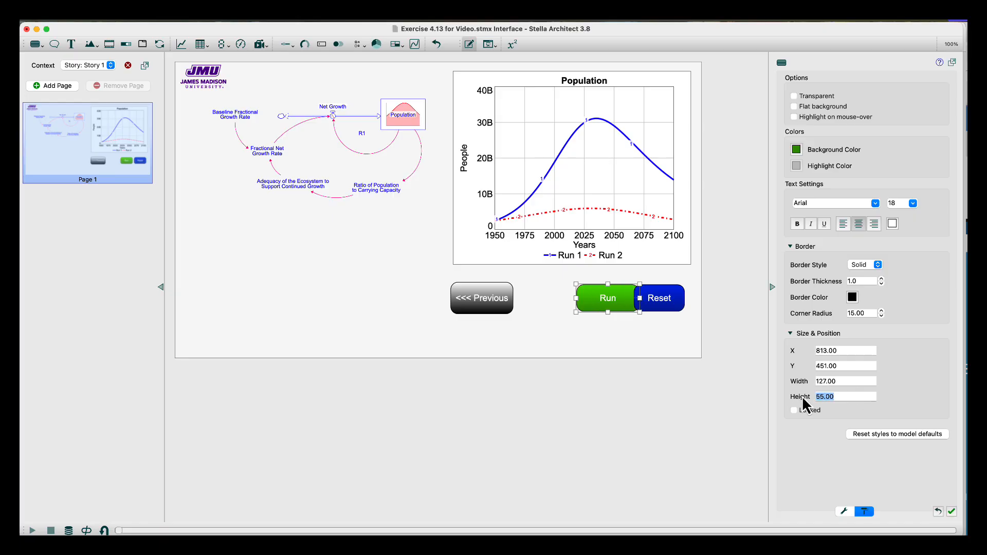
{"action": "type", "text": "65"}
{"action": "key", "text": "Return"}
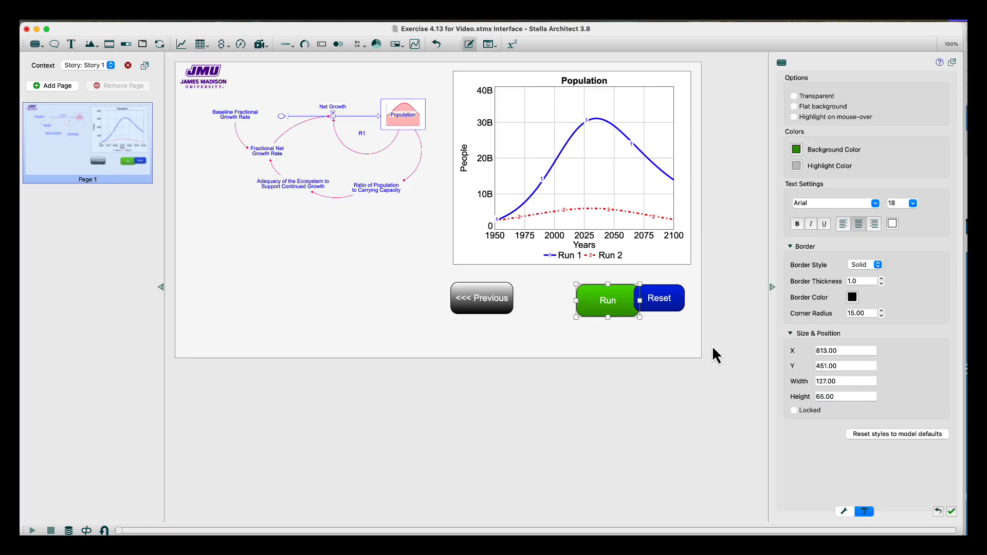
{"action": "left_click_drag", "start_coordinate": [616, 315], "coordinate": [609, 313]}
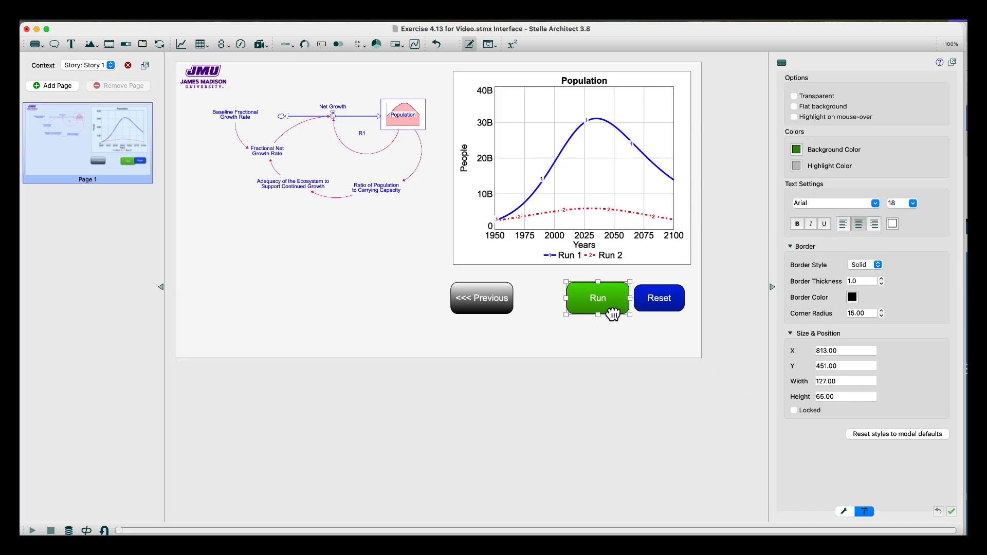
Widen the Population graph on both sides to a width of about 516.
{"action": "left_click", "coordinate": [475, 241]}
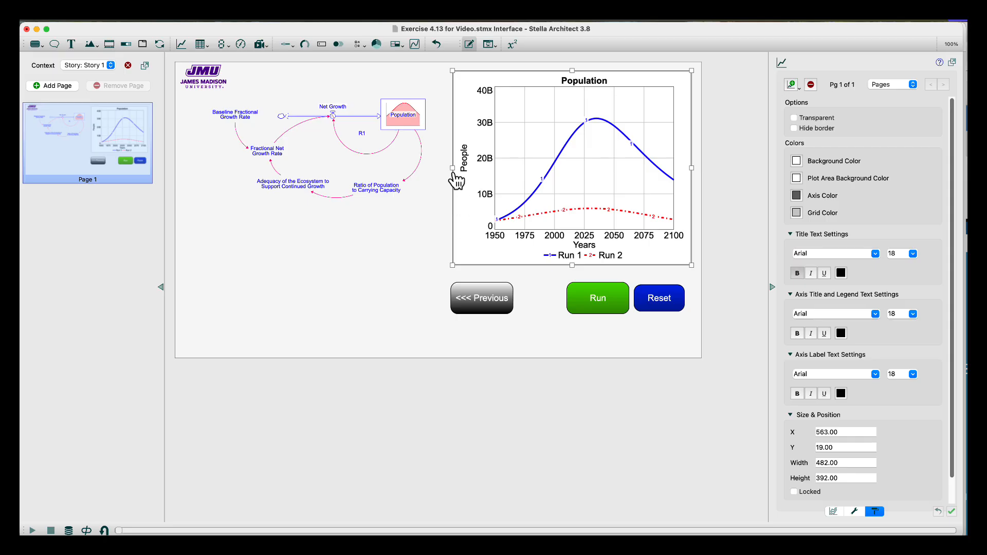
{"action": "left_click_drag", "start_coordinate": [453, 167], "coordinate": [440, 167]}
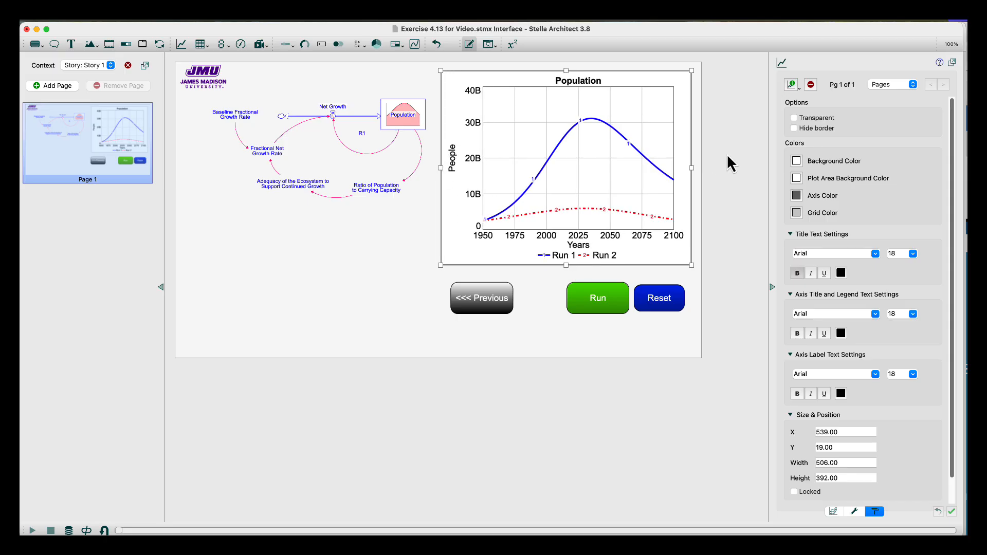
{"action": "left_click_drag", "start_coordinate": [695, 167], "coordinate": [698, 166]}
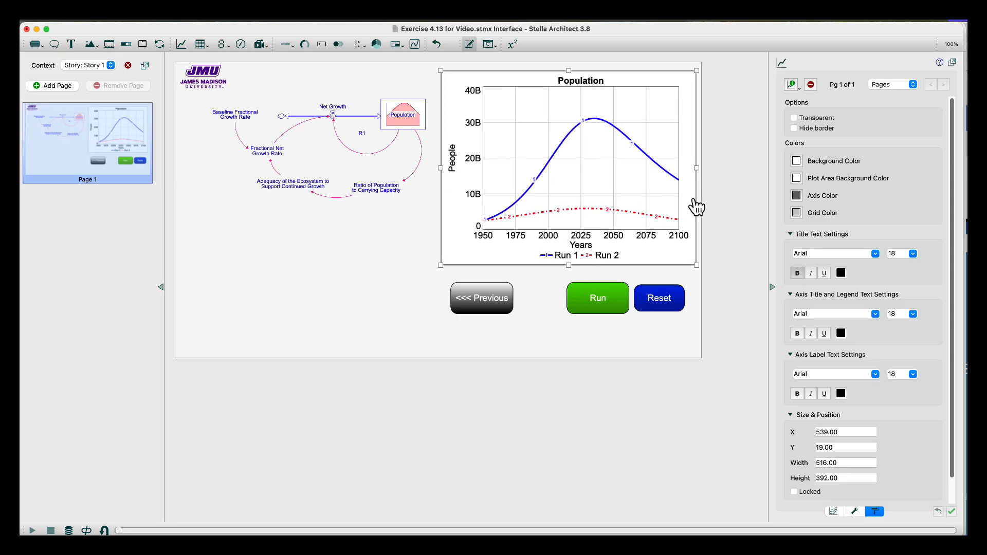
Set the Reset button's width to 157 and its height to 65.
{"action": "left_click", "coordinate": [680, 298]}
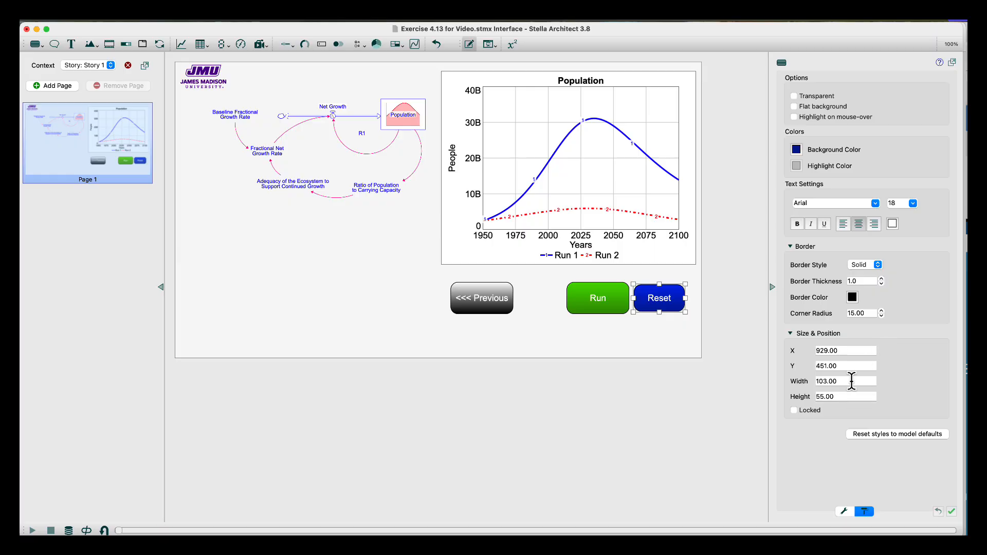
{"action": "left_click_drag", "start_coordinate": [850, 381], "coordinate": [782, 381]}
{"action": "type", "text": "157"}
{"action": "key", "text": "Return"}
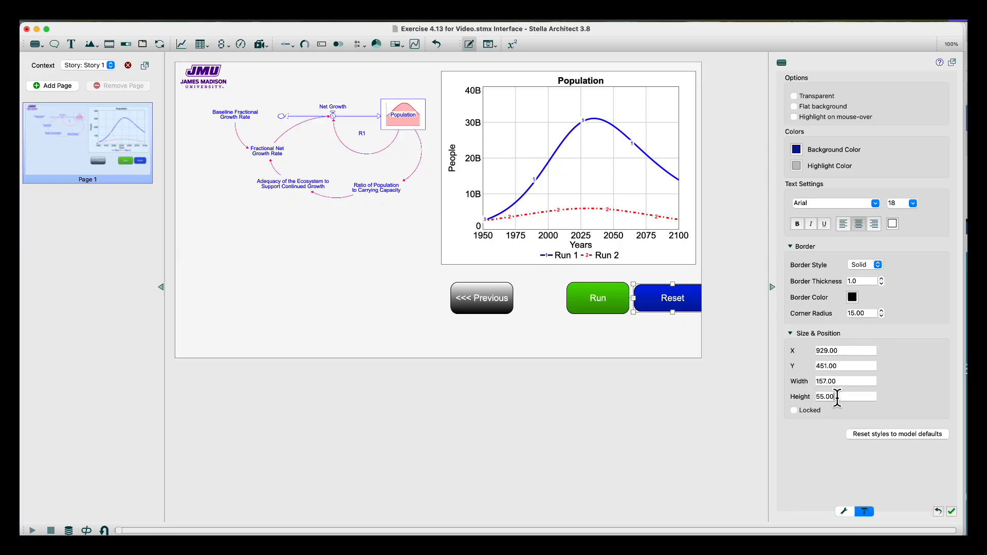
{"action": "left_click_drag", "start_coordinate": [843, 381], "coordinate": [817, 381]}
{"action": "right_click", "coordinate": [791, 382]}
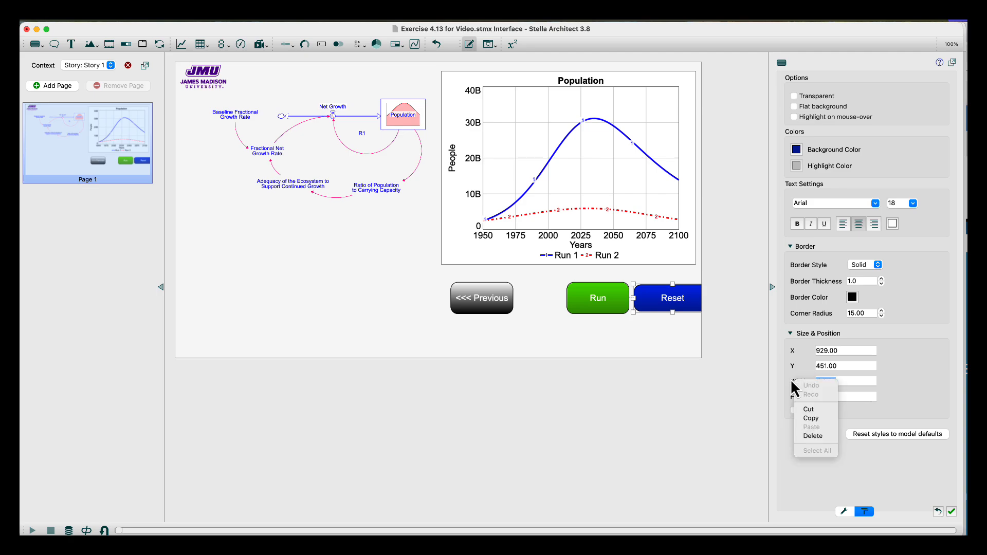
{"action": "left_click", "coordinate": [847, 388]}
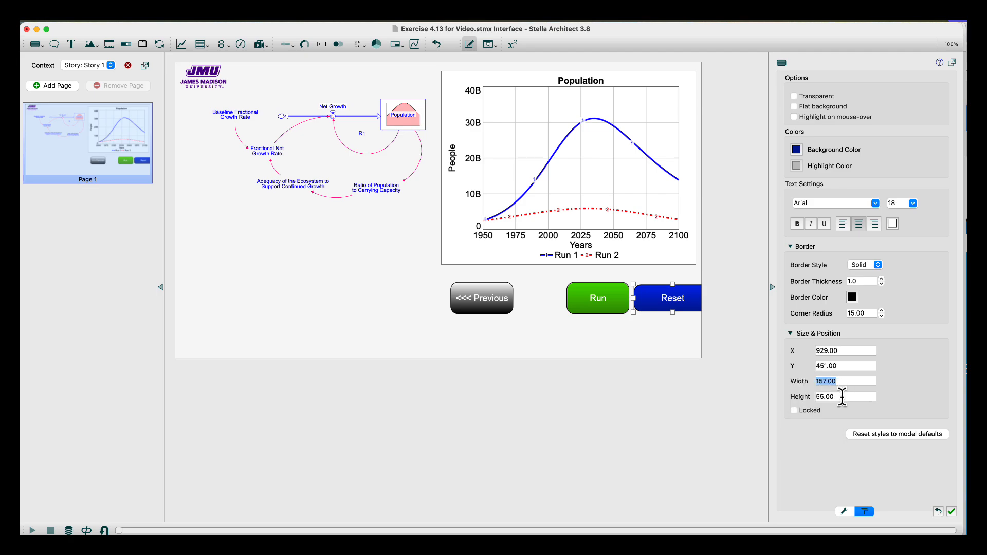
{"action": "left_click_drag", "start_coordinate": [843, 397], "coordinate": [805, 397]}
{"action": "type", "text": "65"}
{"action": "key", "text": "Return"}
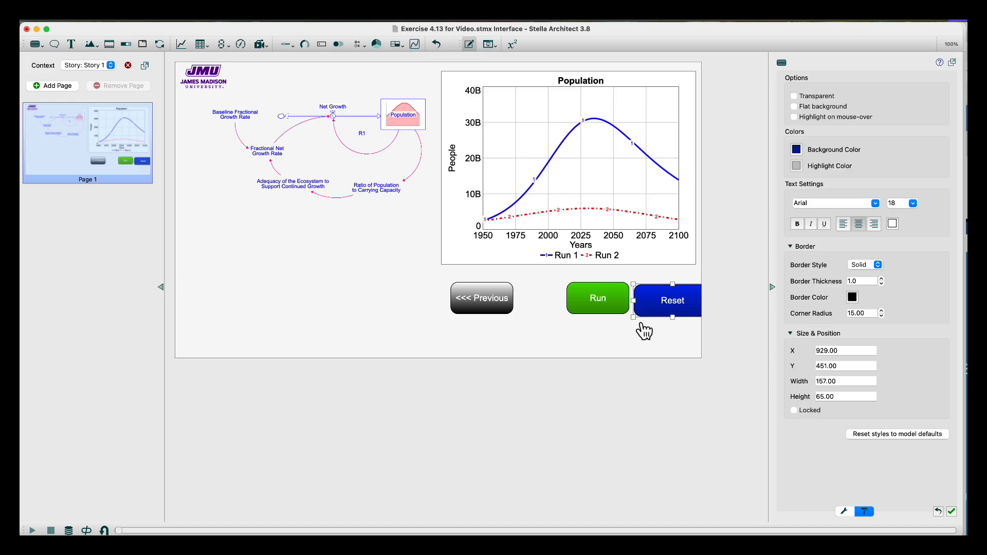
Set the Reset button's width to 127 and place it in line with the Run button, at about X 934, Y 446.
{"action": "left_click", "coordinate": [607, 305]}
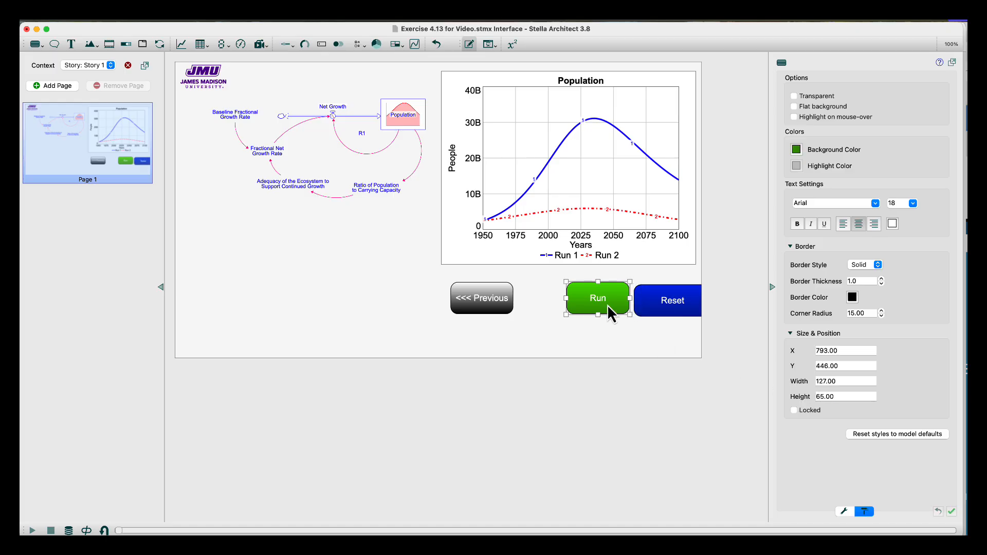
{"action": "left_click", "coordinate": [672, 309]}
{"action": "left_click", "coordinate": [823, 381]}
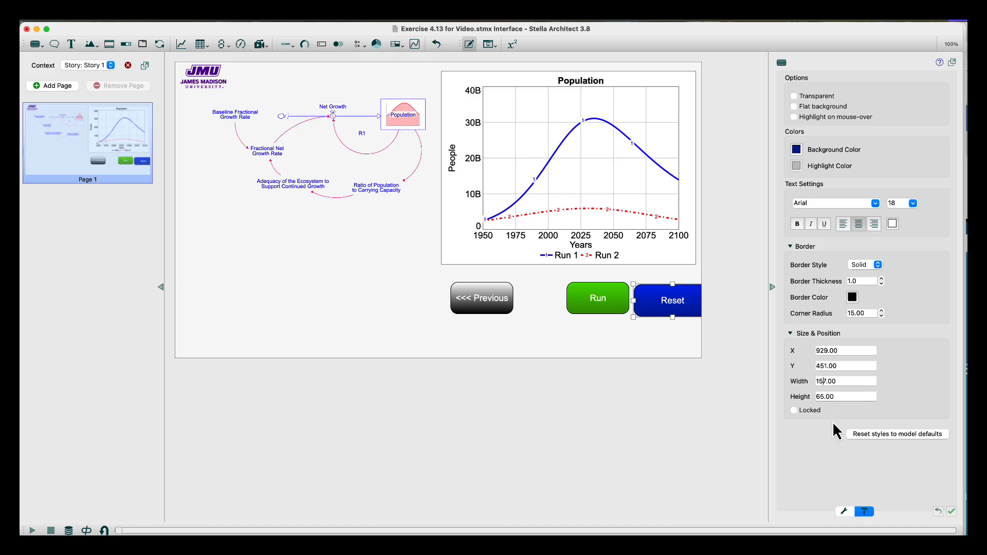
{"action": "key", "text": "BackSpace"}
{"action": "type", "text": "2"}
{"action": "key", "text": "Return"}
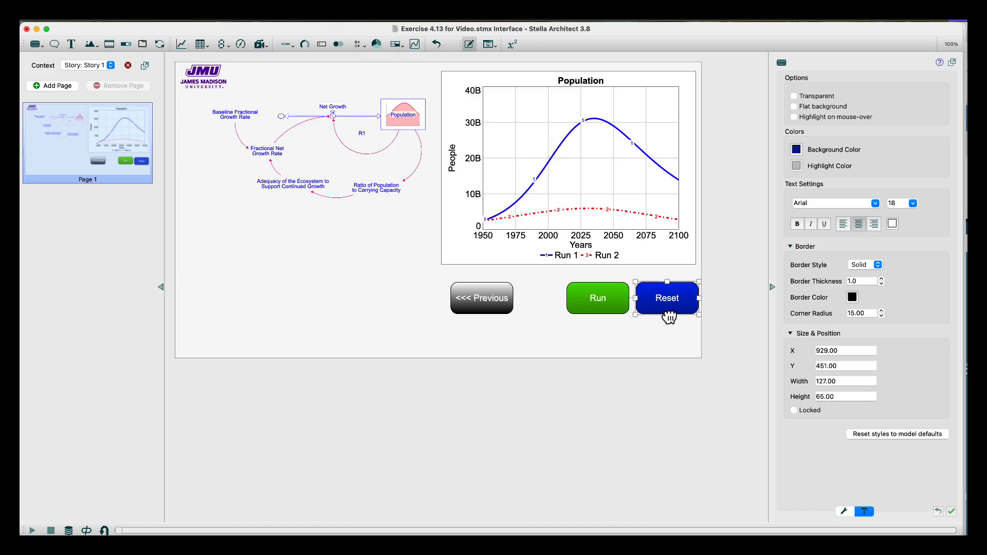
{"action": "left_click_drag", "start_coordinate": [668, 316], "coordinate": [670, 314]}
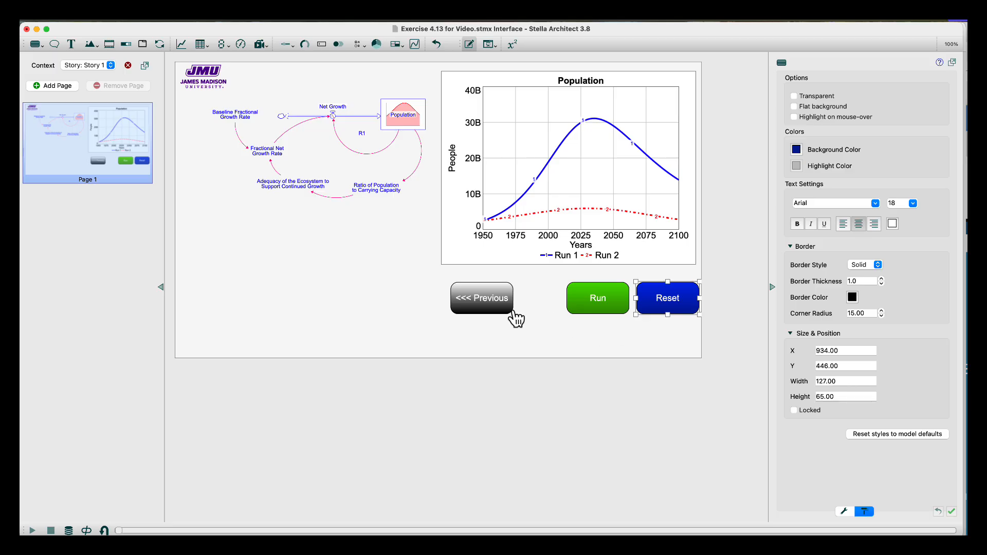
Shift the <<< Previous button to the graph's left edge and place a duplicate between it and Run, at about X 661, Y 446.
{"action": "left_click_drag", "start_coordinate": [505, 312], "coordinate": [494, 314]}
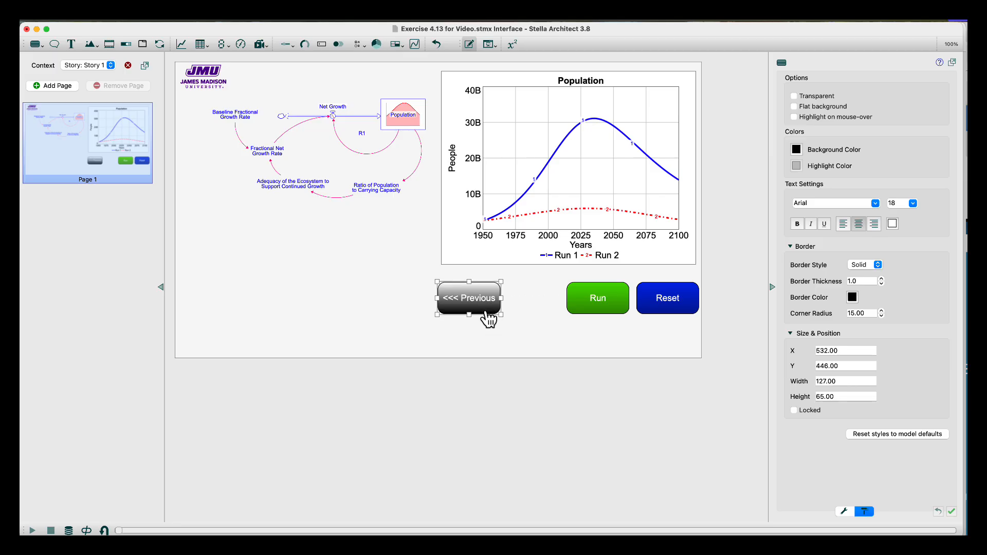
{"action": "key", "text": "super+d"}
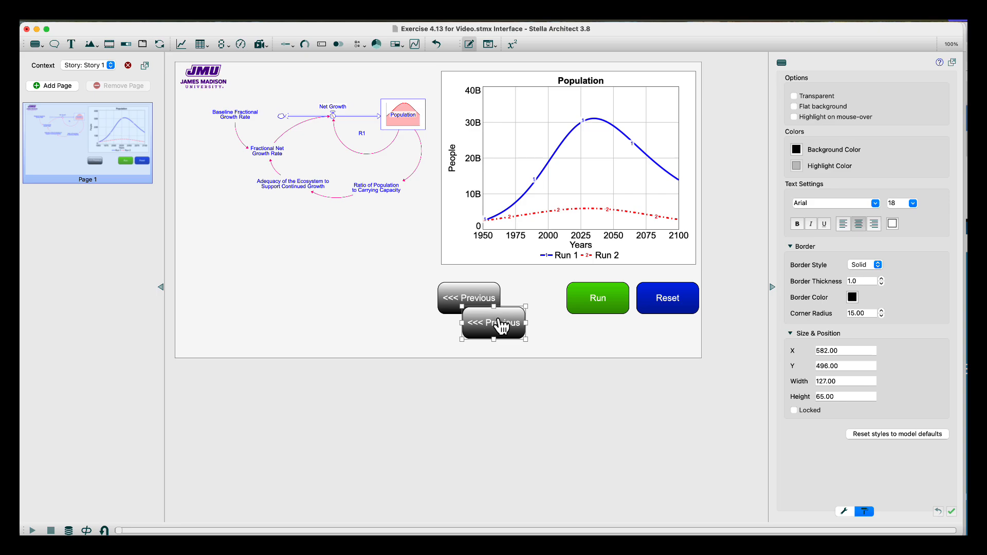
{"action": "left_click_drag", "start_coordinate": [514, 310], "coordinate": [550, 285]}
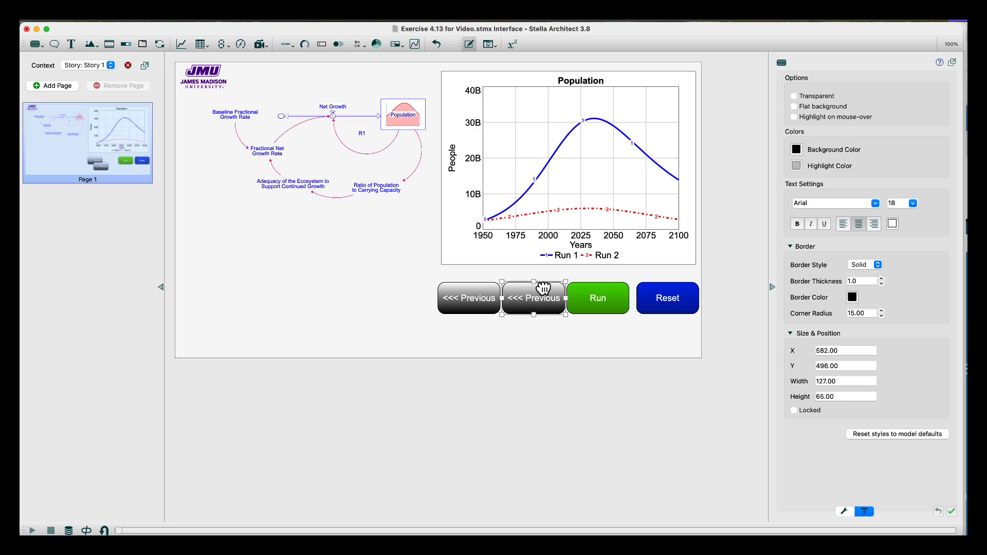
{"action": "left_click", "coordinate": [489, 291]}
{"action": "left_click_drag", "start_coordinate": [489, 291], "coordinate": [484, 286]}
{"action": "left_click", "coordinate": [516, 297]}
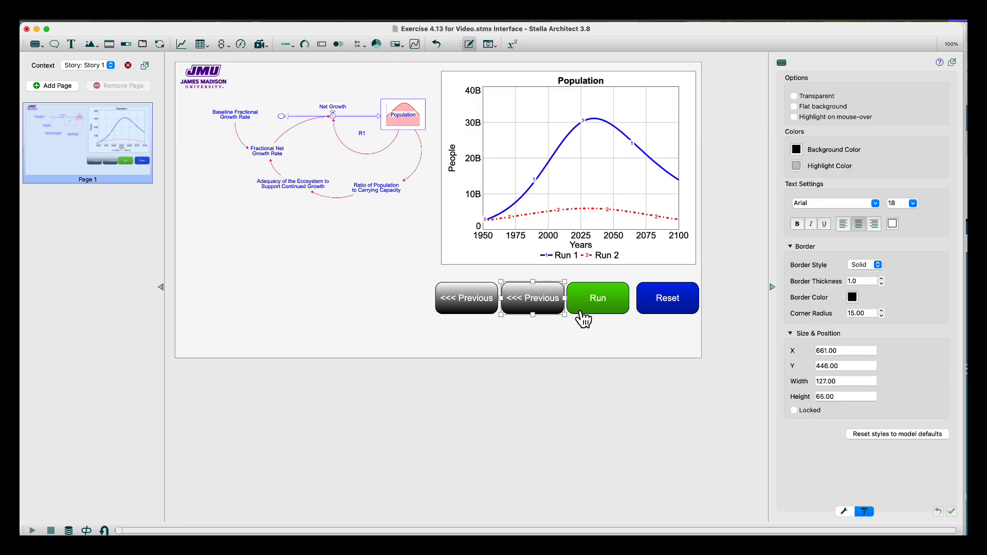
Shift the Run button to X 798 and relabel the <<< Previous button beside it as "Next >>>".
{"action": "left_click_drag", "start_coordinate": [583, 316], "coordinate": [583, 315]}
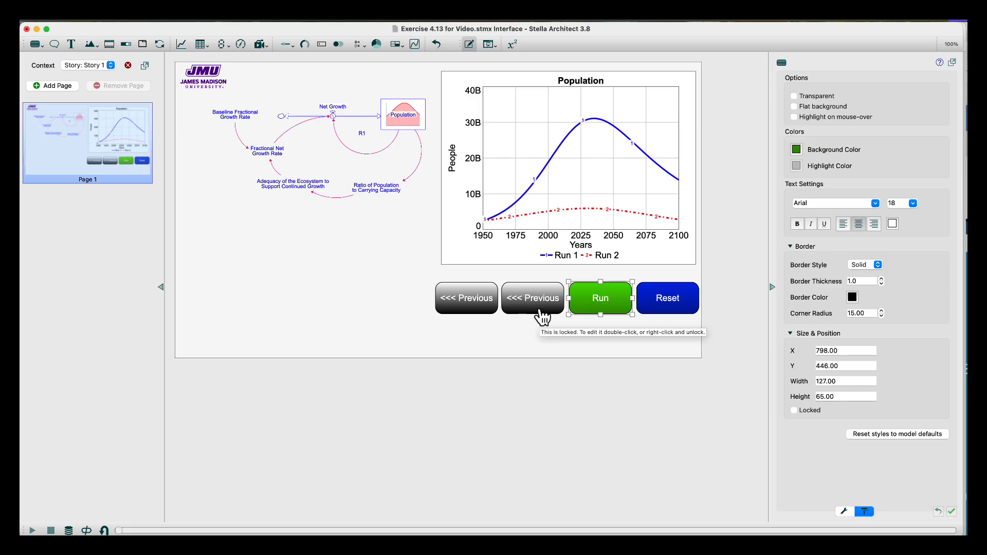
{"action": "left_click", "coordinate": [539, 310]}
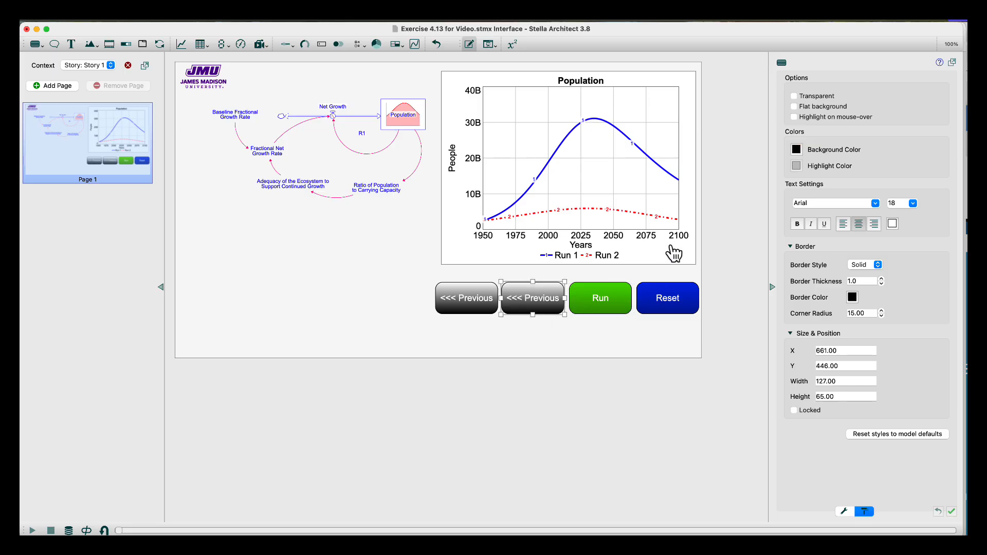
{"action": "left_click", "coordinate": [844, 511]}
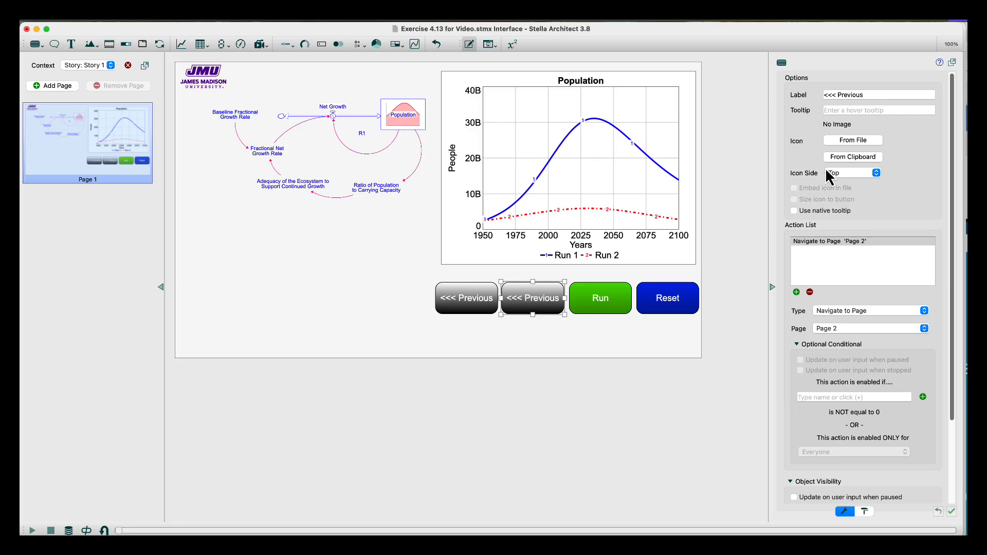
{"action": "left_click_drag", "start_coordinate": [870, 93], "coordinate": [814, 93]}
{"action": "type", "text": "Next >>>"}
{"action": "key", "text": "BackSpace"}
{"action": "key", "text": "BackSpace"}
{"action": "type", "text": ">>"}
{"action": "left_click", "coordinate": [573, 343]}
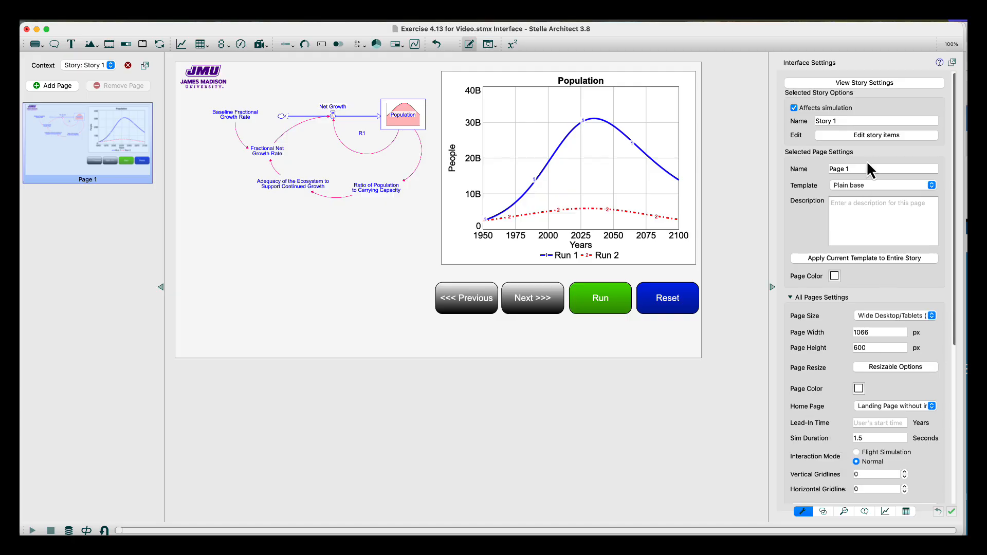
Add the B1 loop label to the structure visible on the story page.
{"action": "left_click", "coordinate": [856, 138]}
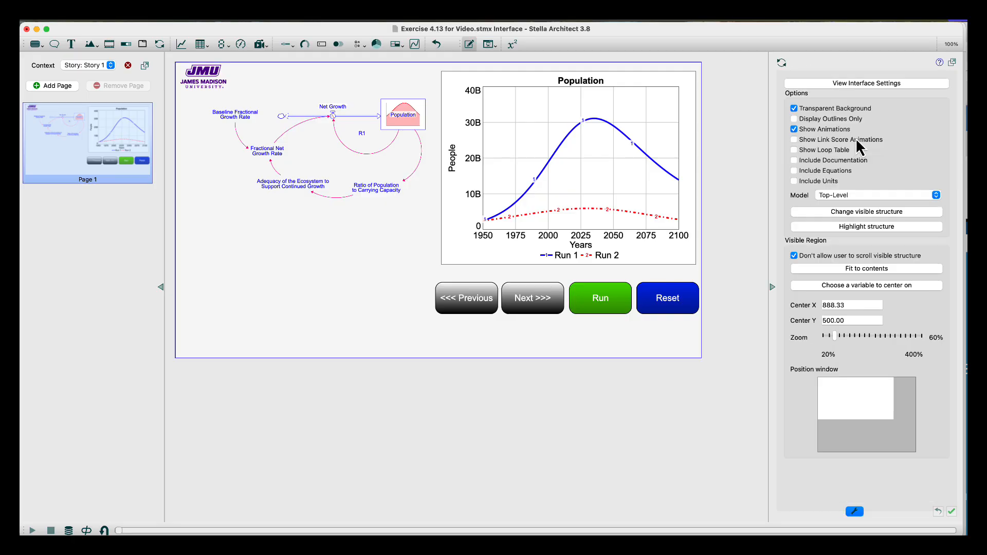
{"action": "left_click", "coordinate": [858, 214]}
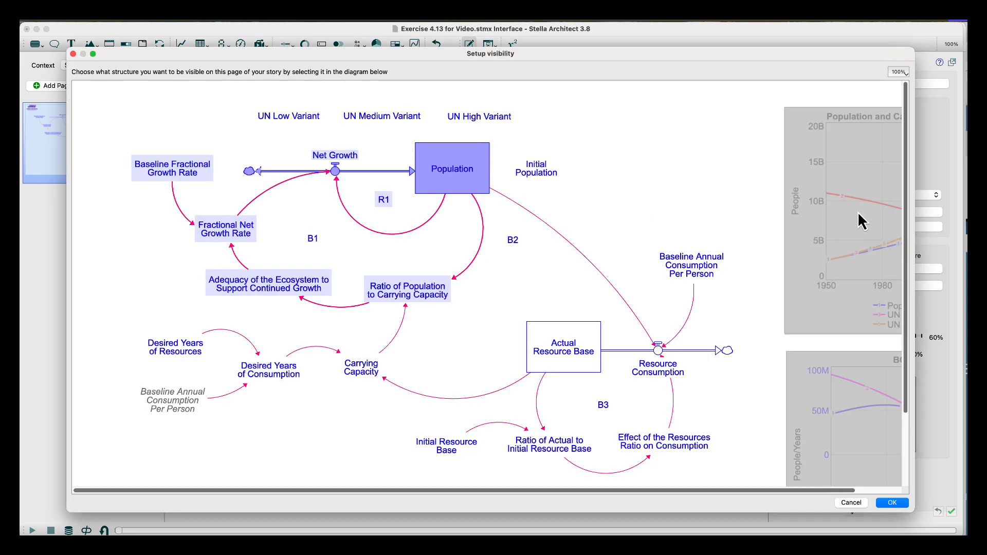
{"action": "left_click", "coordinate": [313, 238]}
{"action": "left_click", "coordinate": [892, 503]}
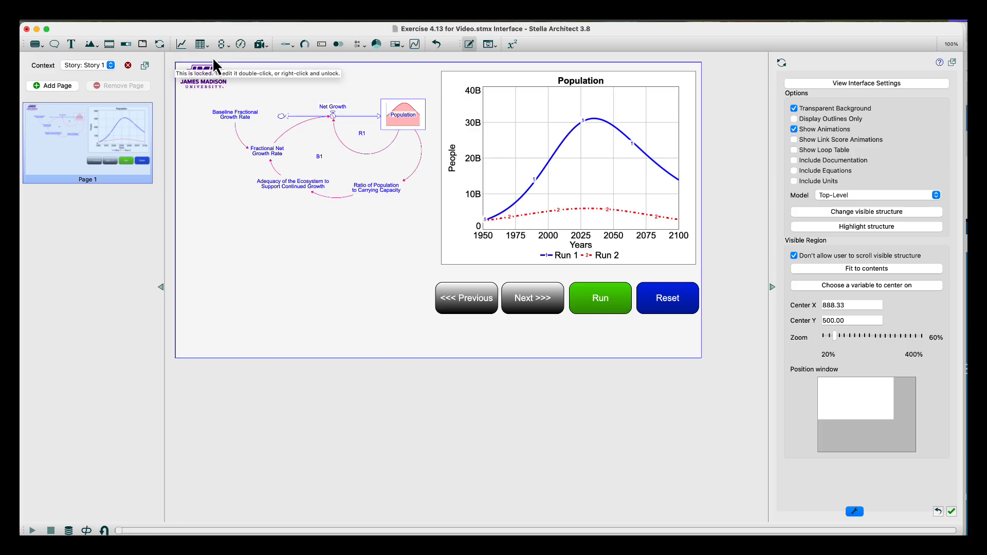
Place a simulation progress bar between the Population graph and the buttons, stretched to the graph's full width.
{"action": "left_click", "coordinate": [292, 45]}
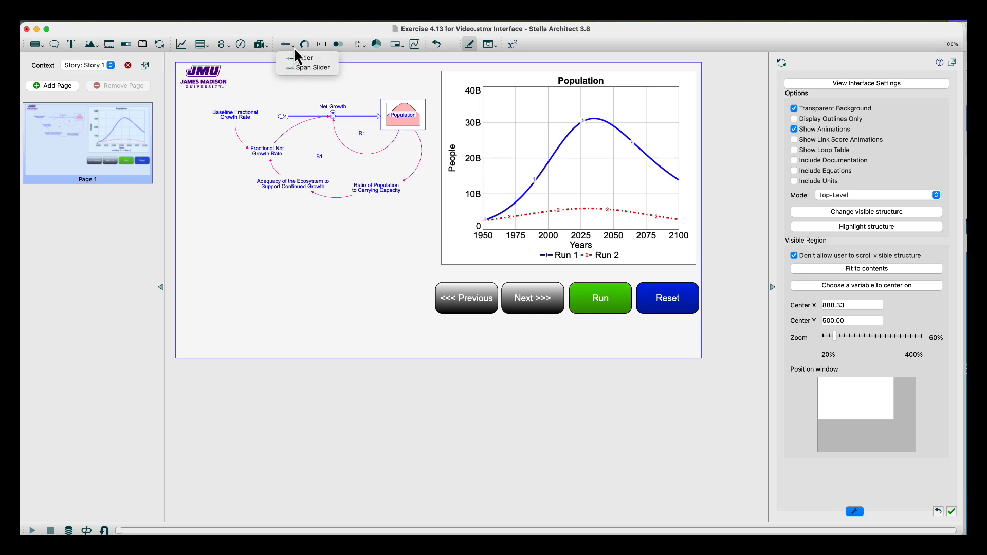
{"action": "left_click", "coordinate": [260, 104]}
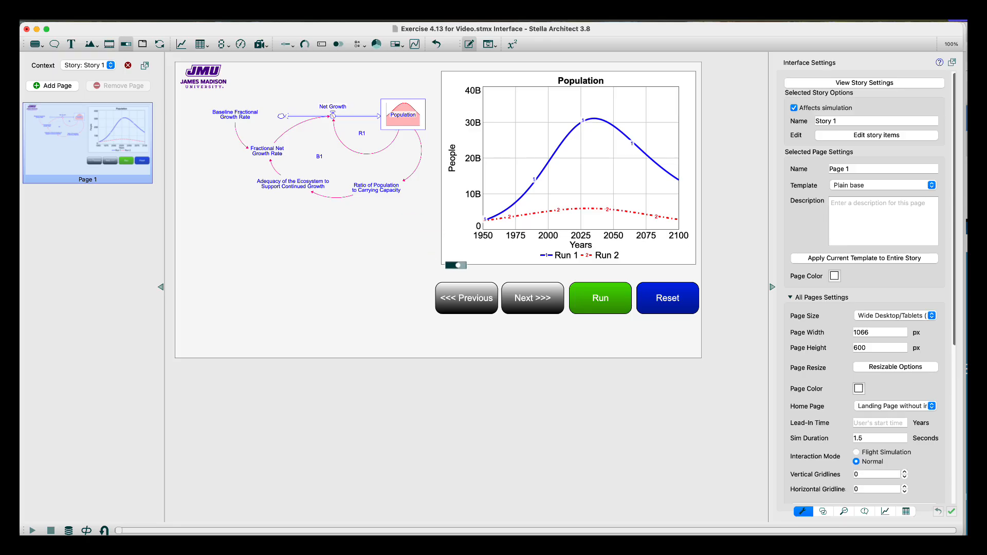
{"action": "left_click", "coordinate": [448, 273]}
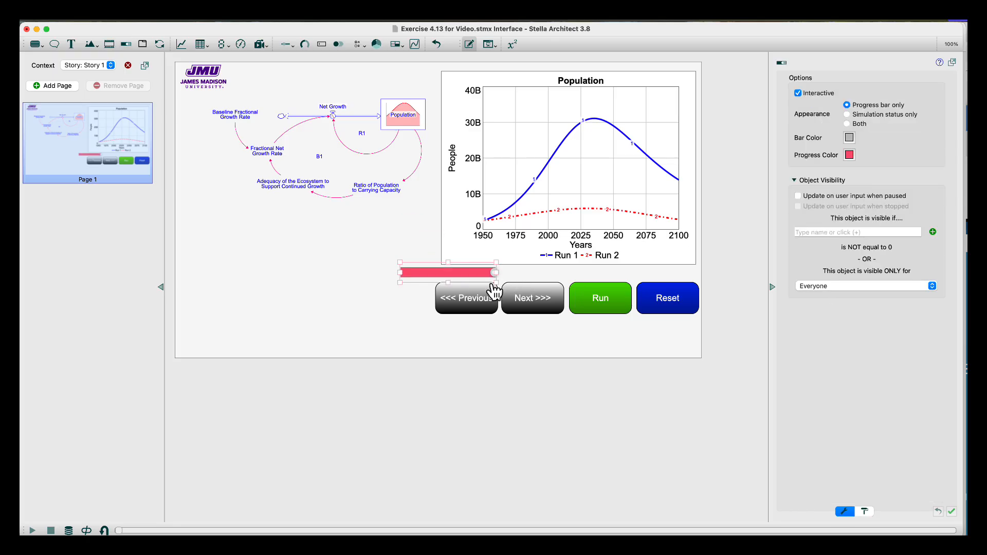
{"action": "left_click_drag", "start_coordinate": [491, 282], "coordinate": [687, 267]}
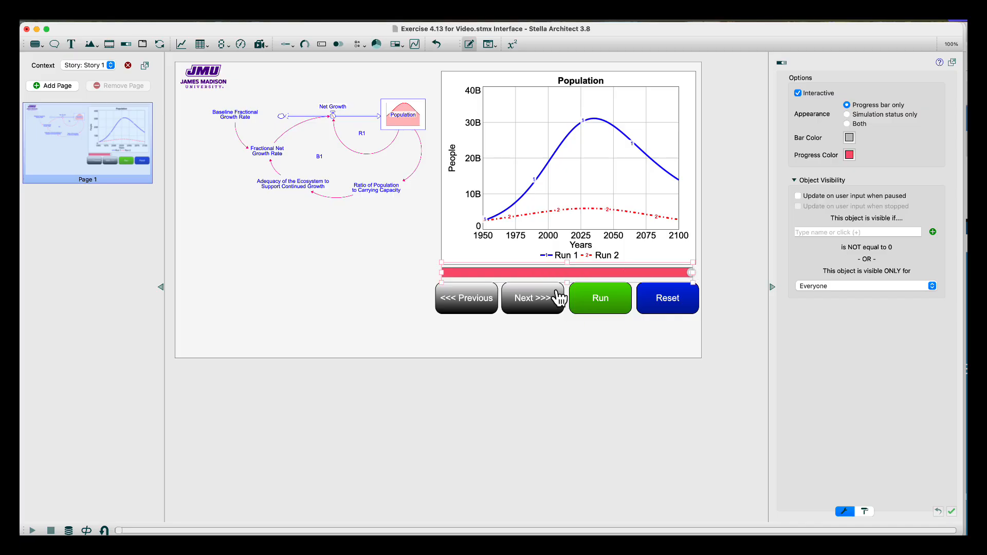
Move the Previous, Next, Run and Reset buttons down together to Y 451.
{"action": "left_click", "coordinate": [416, 295]}
{"action": "left_click_drag", "start_coordinate": [413, 298], "coordinate": [685, 322]}
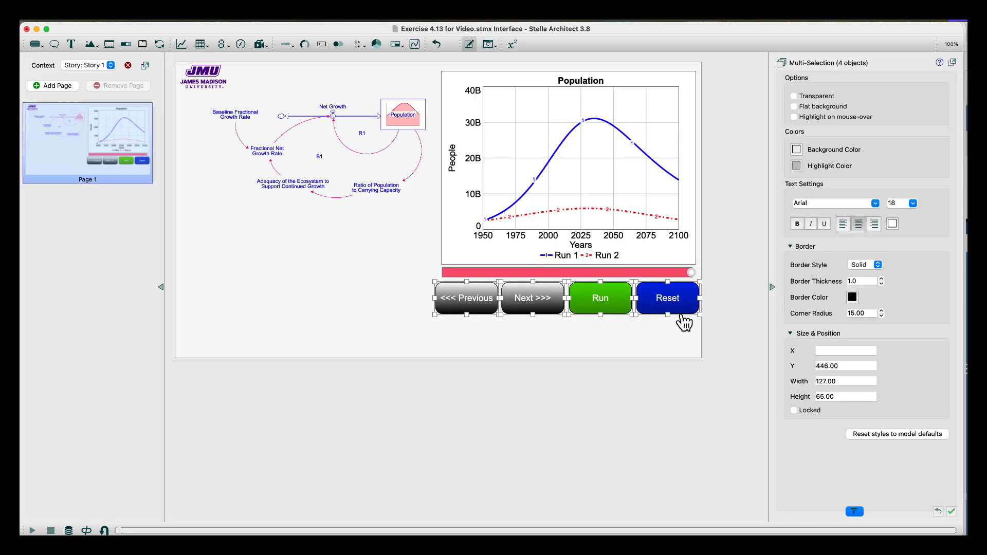
{"action": "key", "text": "Down"}
{"action": "key", "text": "Down"}
{"action": "key", "text": "Down"}
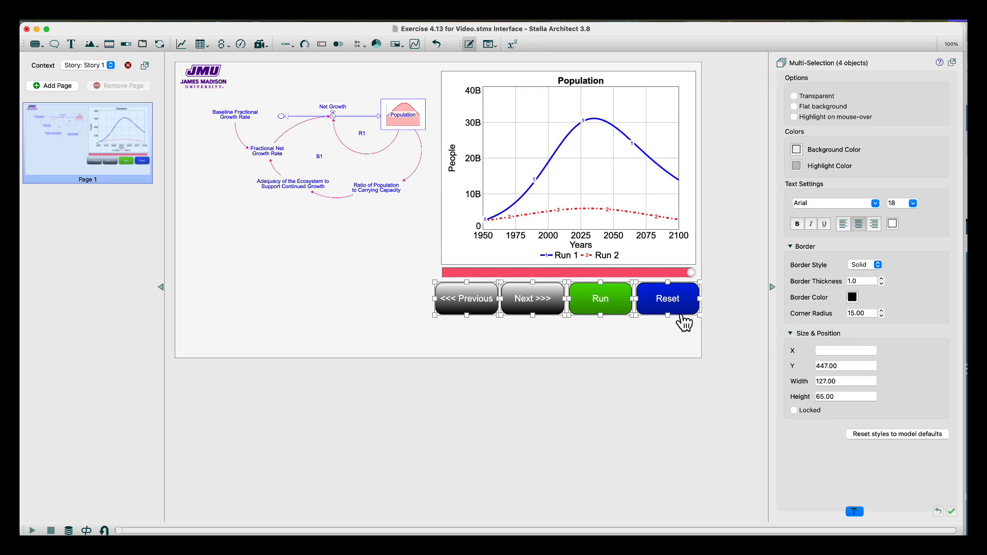
{"action": "key", "text": "Down"}
{"action": "key", "text": "Down"}
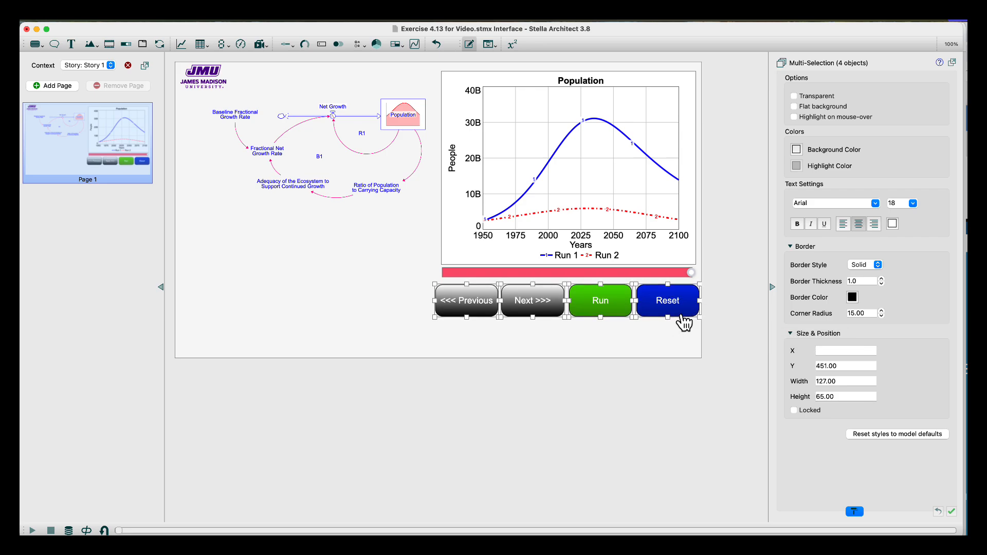
Nudge the progress bar slightly down to balance the gaps between the Population graph and the button row.
{"action": "left_click", "coordinate": [658, 272]}
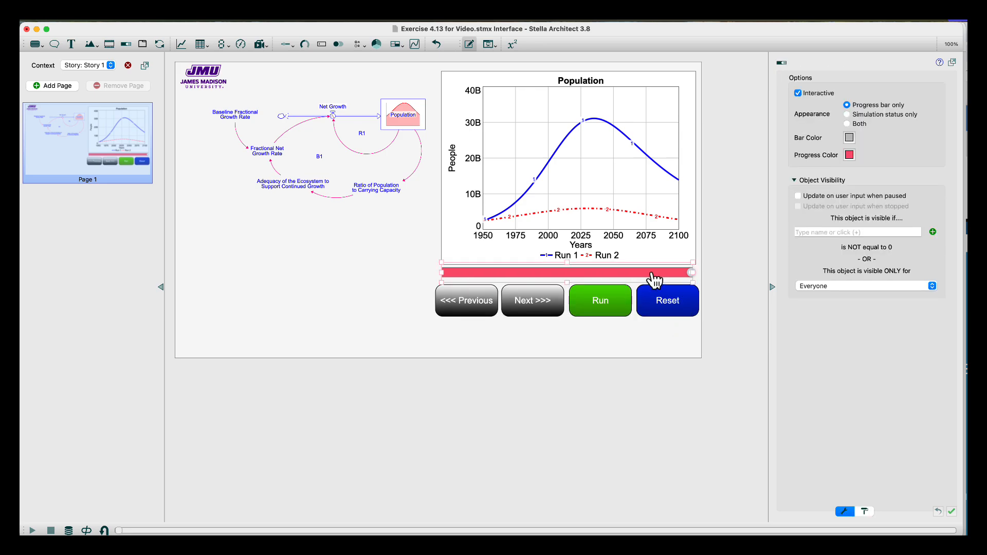
{"action": "key", "text": "Down"}
{"action": "key", "text": "Down"}
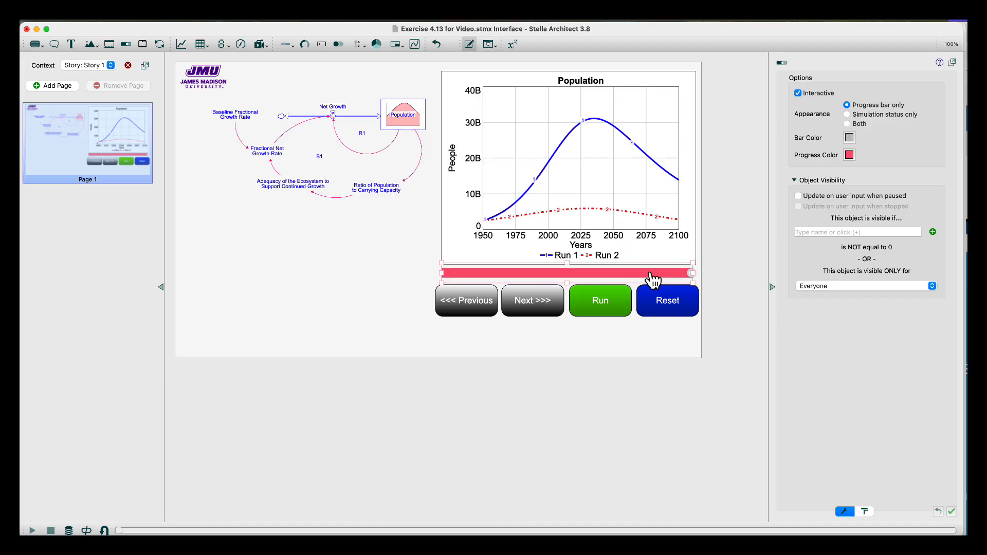
{"action": "key", "text": "Down"}
{"action": "key", "text": "Down"}
{"action": "key", "text": "Up"}
{"action": "key", "text": "Up"}
Change the bar's progress color to bright blue.
{"action": "left_click", "coordinate": [848, 155]}
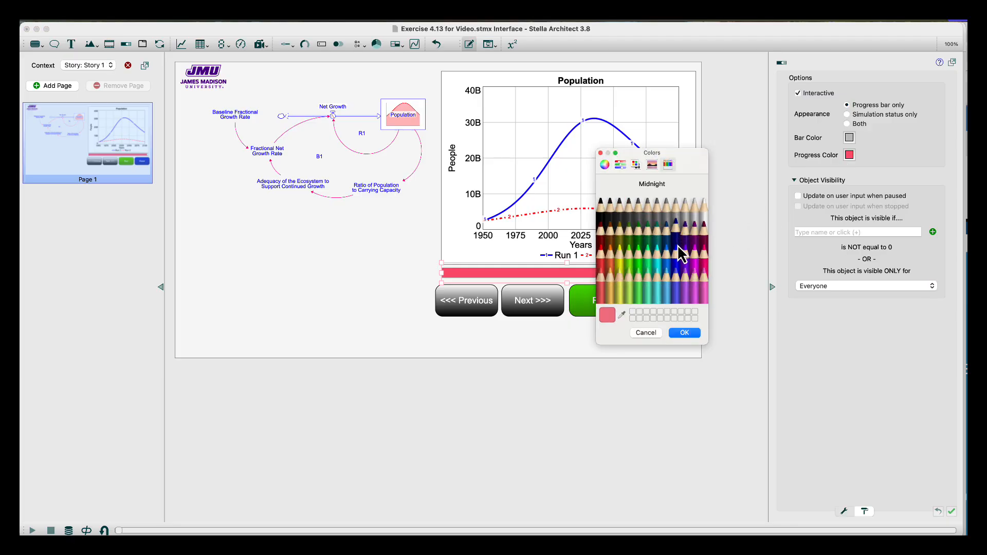
{"action": "left_click", "coordinate": [676, 257]}
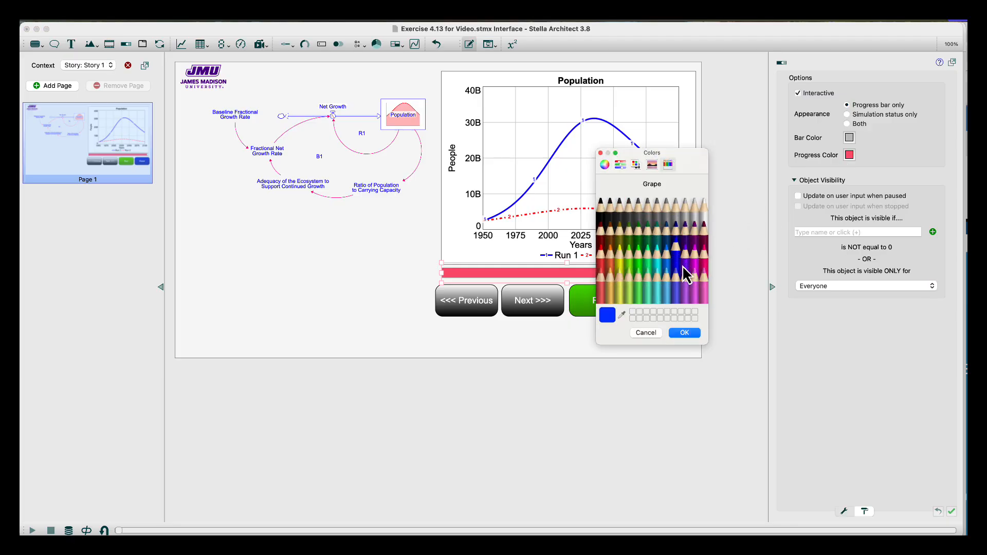
{"action": "left_click", "coordinate": [686, 333]}
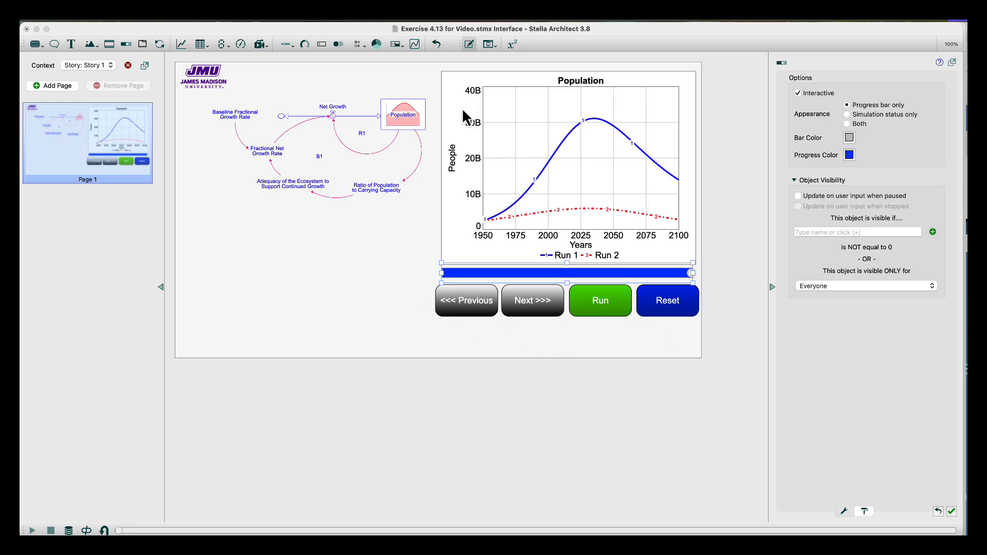
Present the story page, test its Reset, Run and <<< Previous buttons, and return to editing.
{"action": "left_click", "coordinate": [488, 43]}
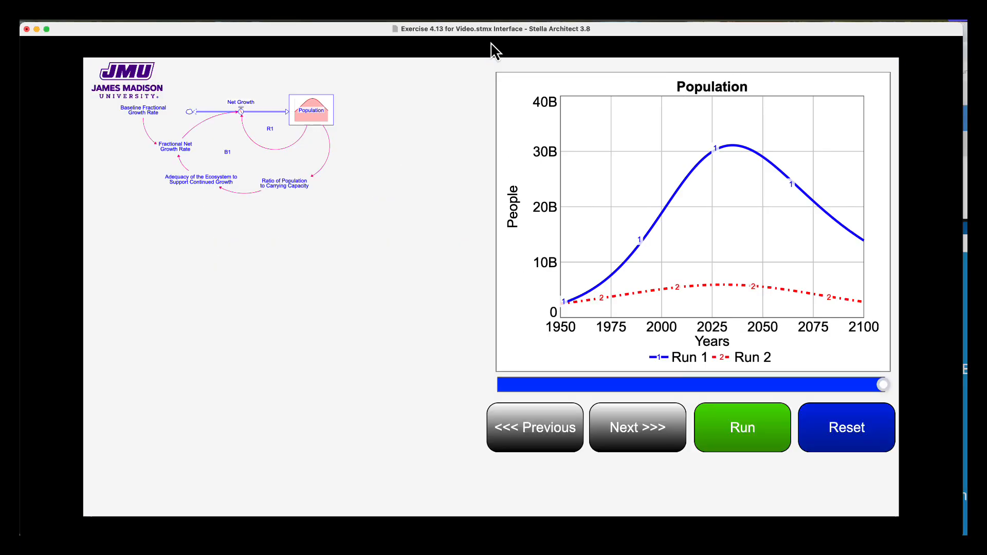
{"action": "left_click", "coordinate": [834, 439]}
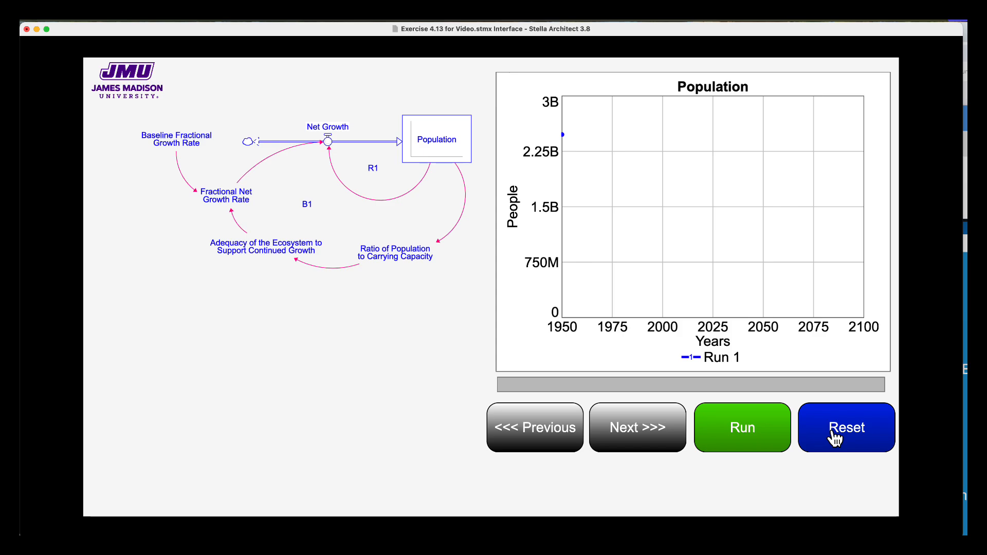
{"action": "left_click", "coordinate": [755, 436]}
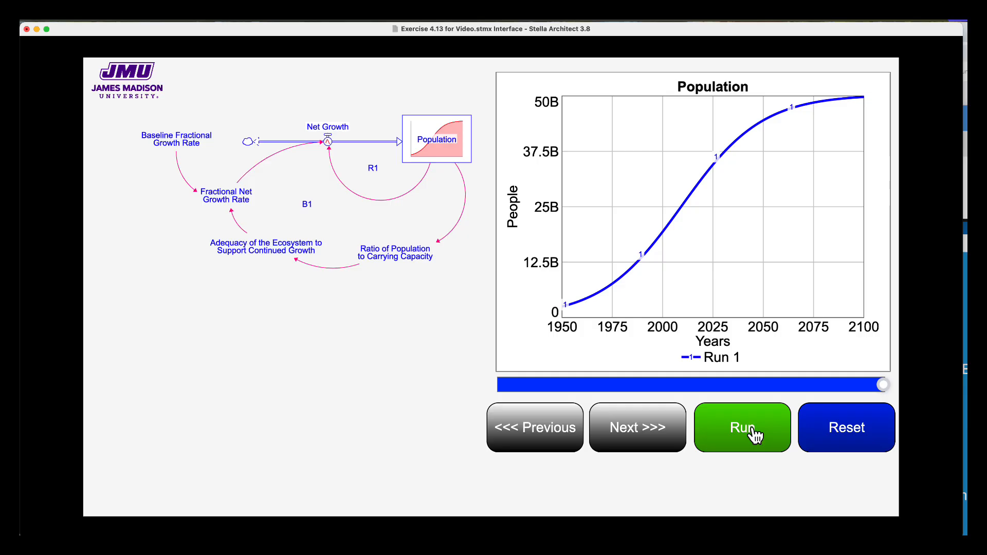
{"action": "left_click", "coordinate": [566, 433]}
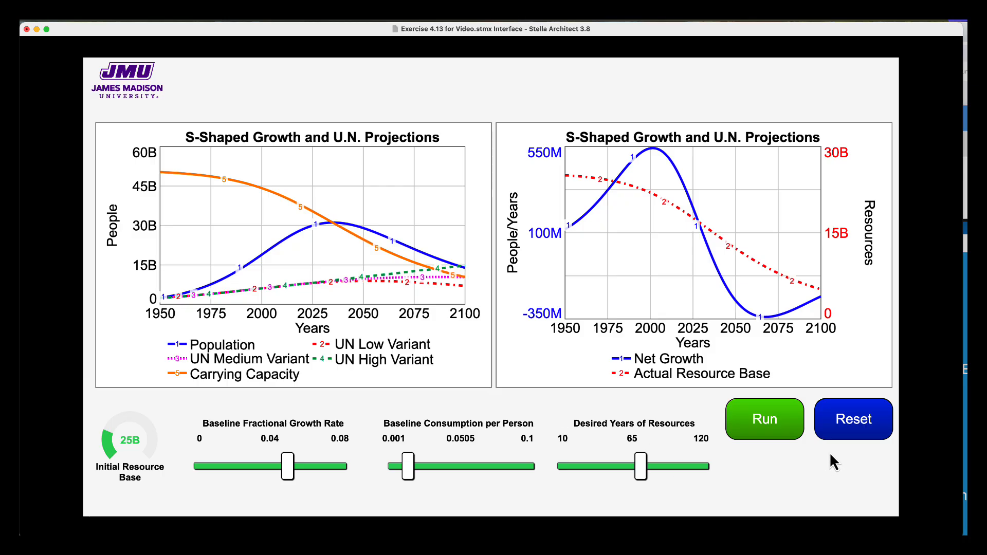
{"action": "key", "text": "Escape"}
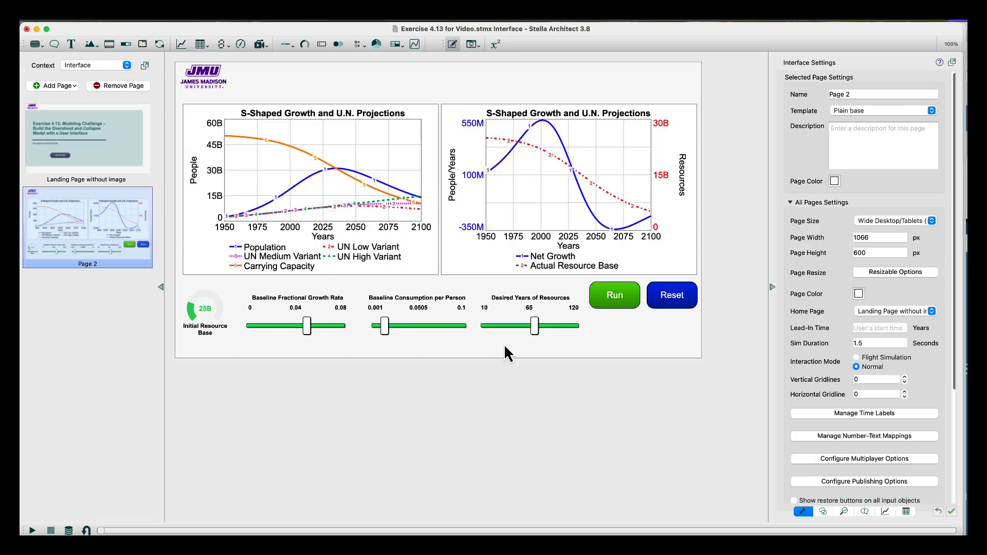
Place an enlarged copy of the Run button, about 210 by 70, below Run and Reset and make it navigate to Story 1, Page 1.
{"action": "left_click", "coordinate": [626, 308]}
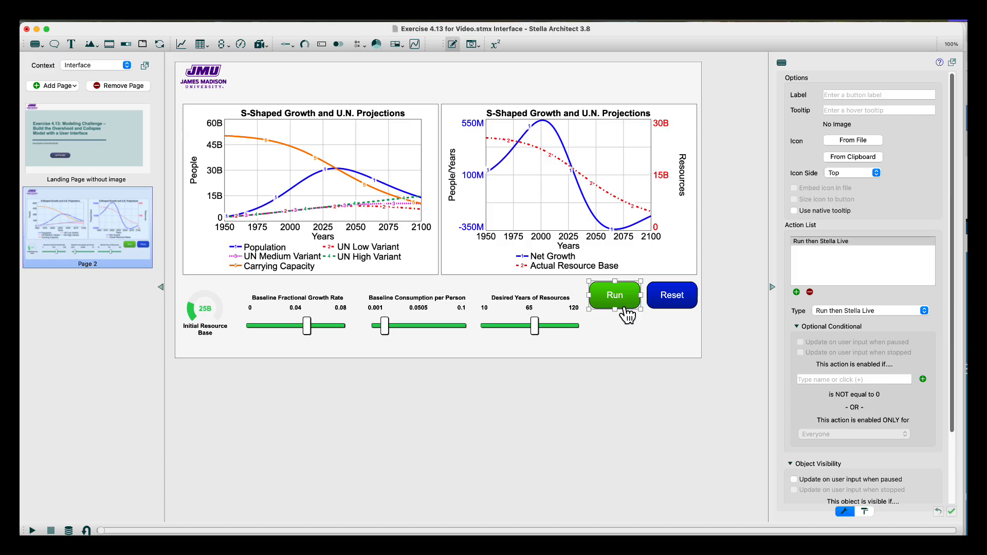
{"action": "left_click_drag", "start_coordinate": [627, 315], "coordinate": [644, 349]}
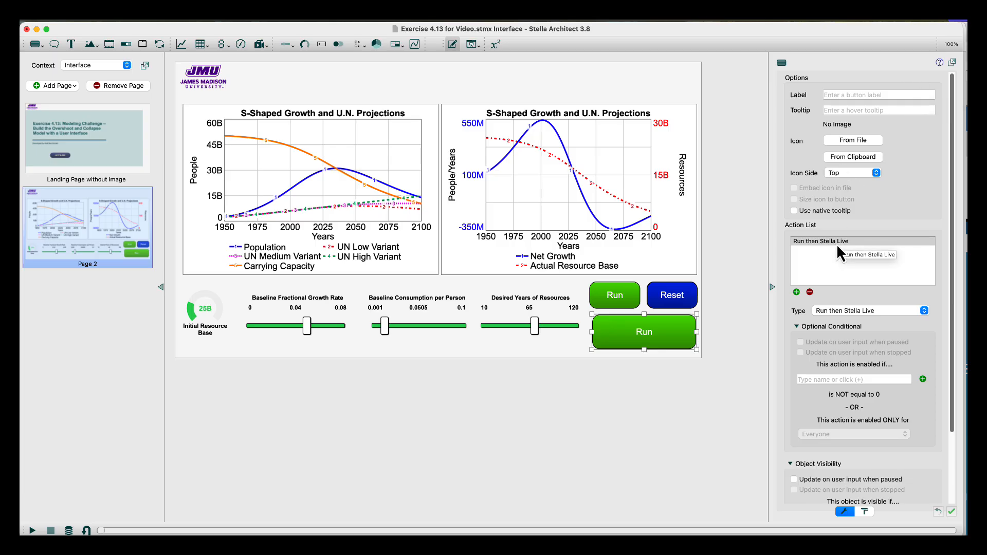
{"action": "left_click", "coordinate": [843, 309]}
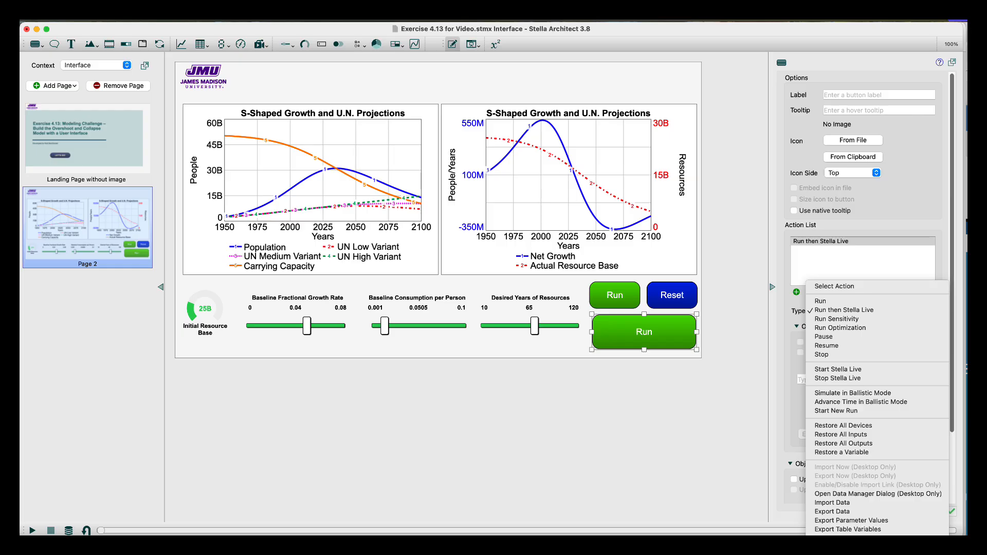
{"action": "key", "text": "Return"}
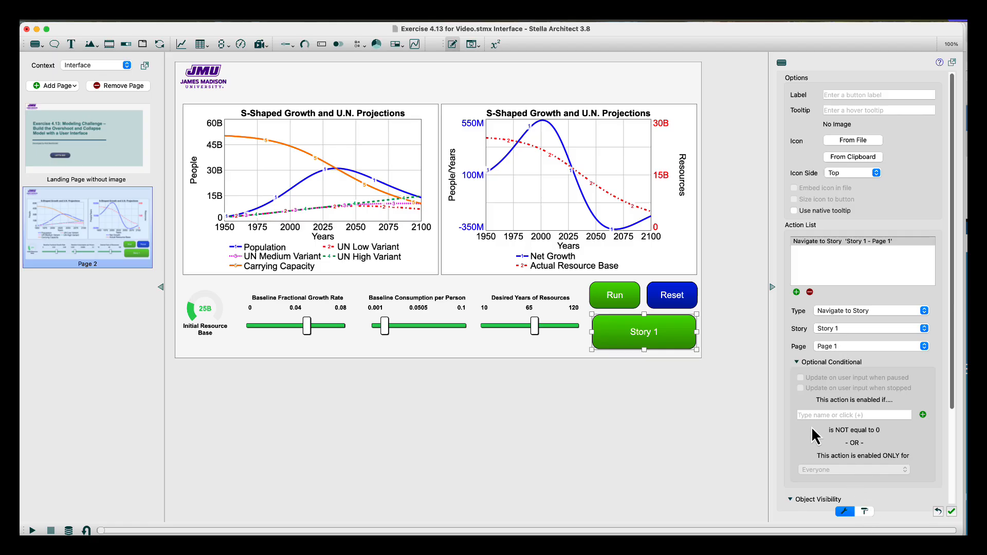
Label the story navigation button "System Structure".
{"action": "left_click", "coordinate": [875, 94]}
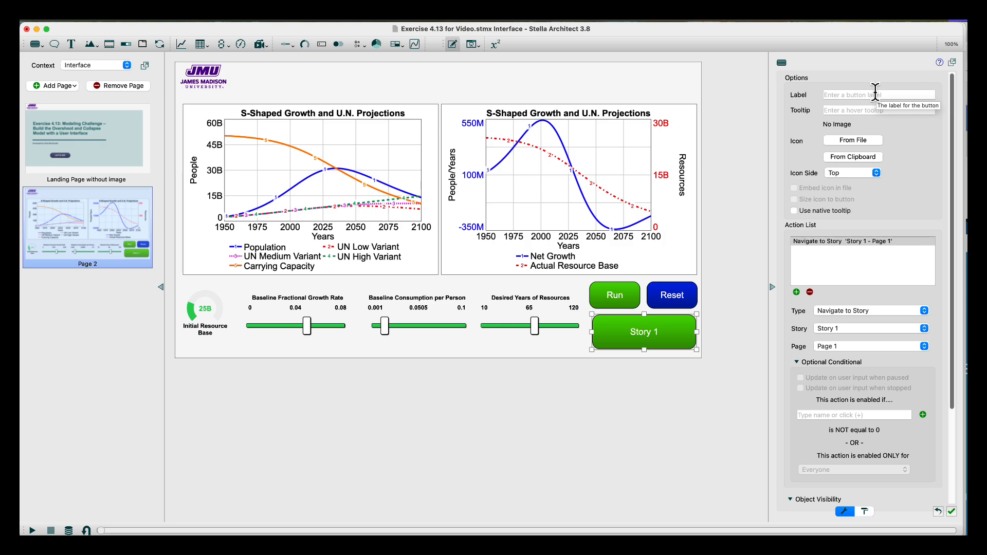
{"action": "type", "text": "System"}
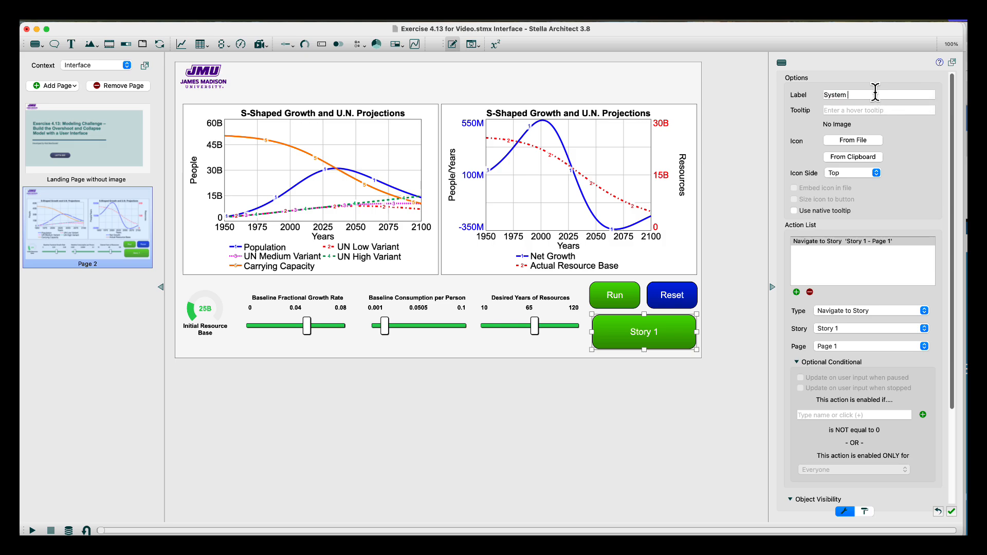
{"action": "type", "text": " Structure"}
{"action": "left_click", "coordinate": [581, 348]}
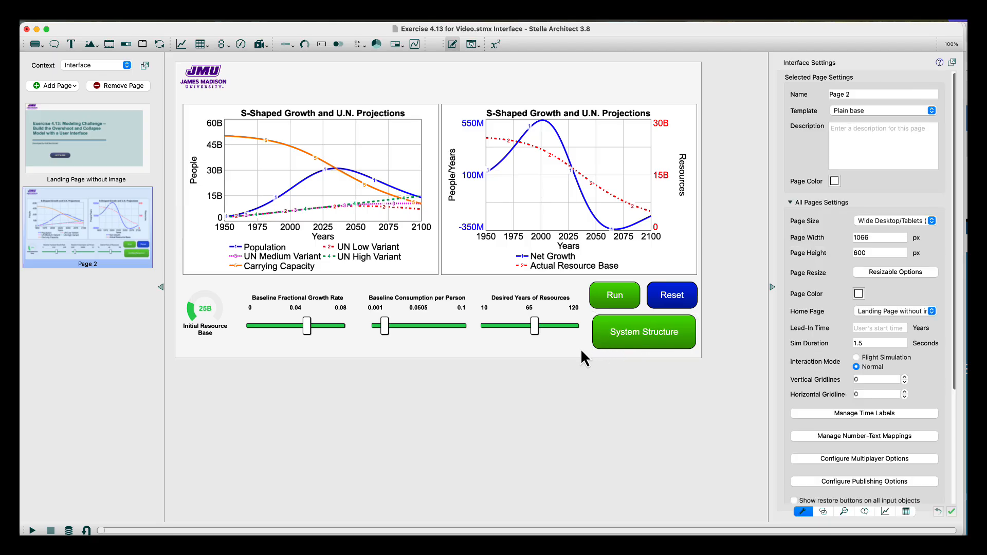
Change the System Structure button's background color to red and test its link to the story page in presentation mode.
{"action": "left_click", "coordinate": [681, 347]}
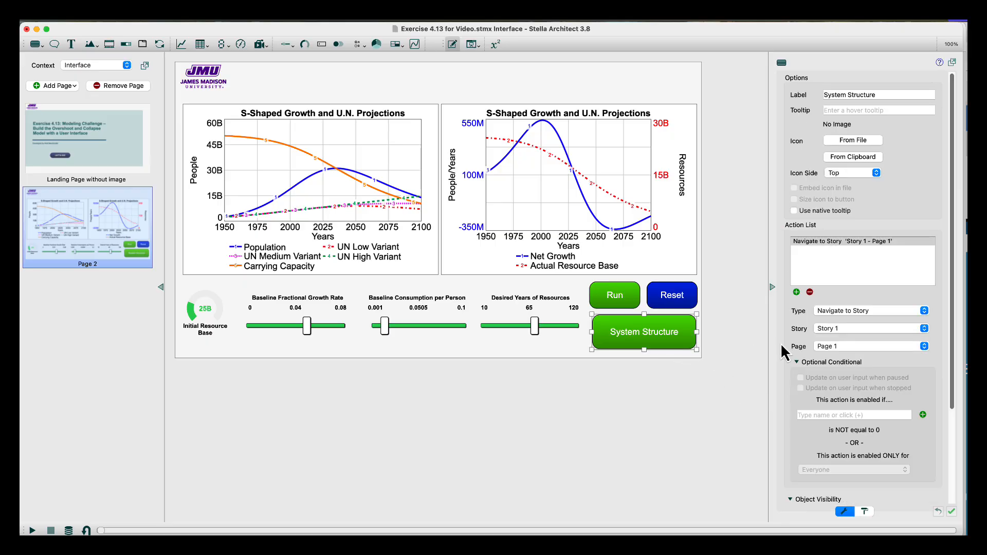
{"action": "left_click", "coordinate": [864, 512]}
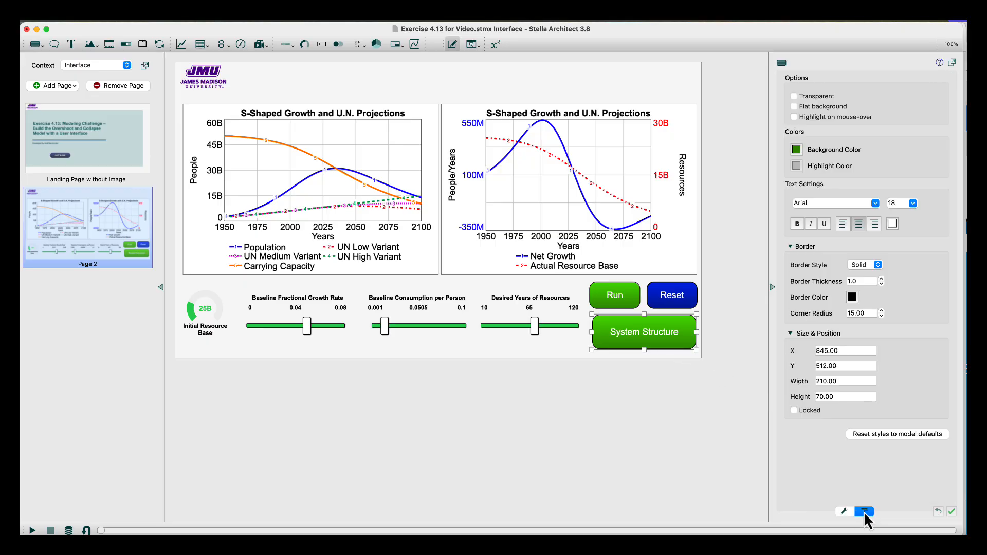
{"action": "left_click", "coordinate": [796, 150]}
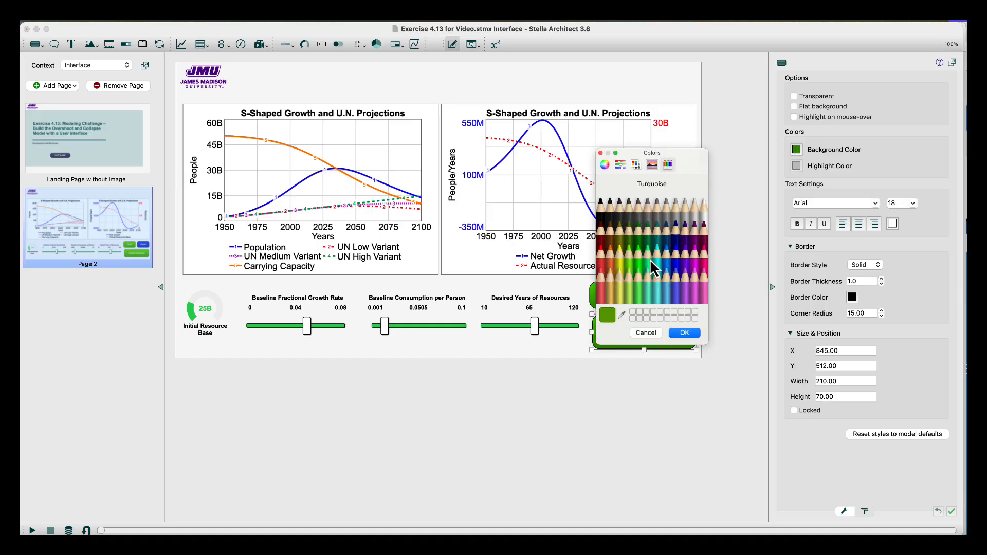
{"action": "left_click", "coordinate": [602, 286]}
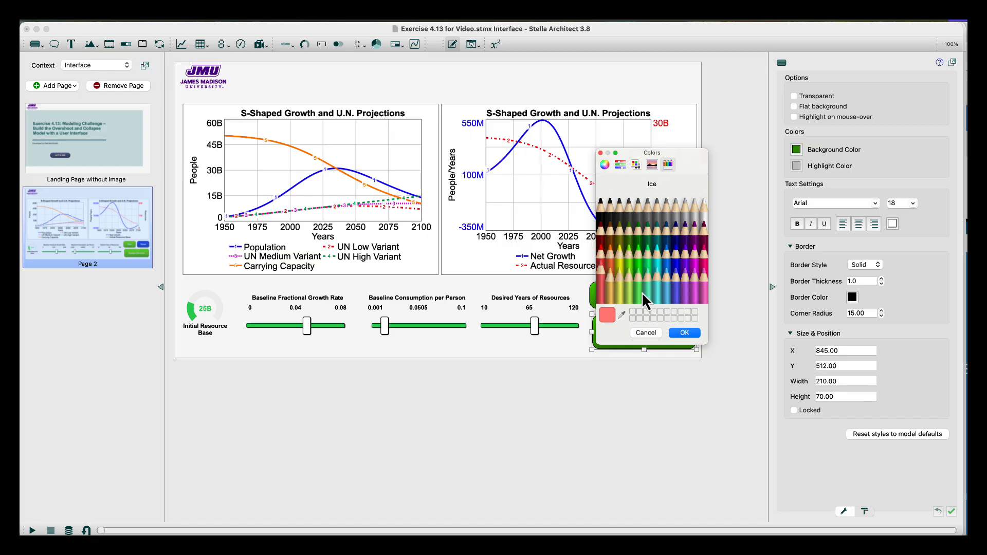
{"action": "left_click", "coordinate": [601, 259]}
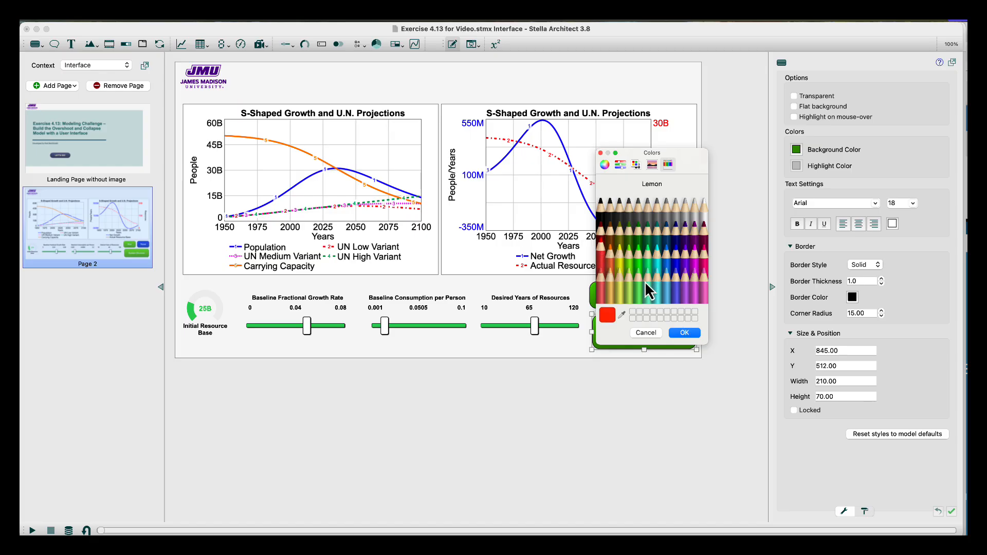
{"action": "left_click", "coordinate": [691, 332]}
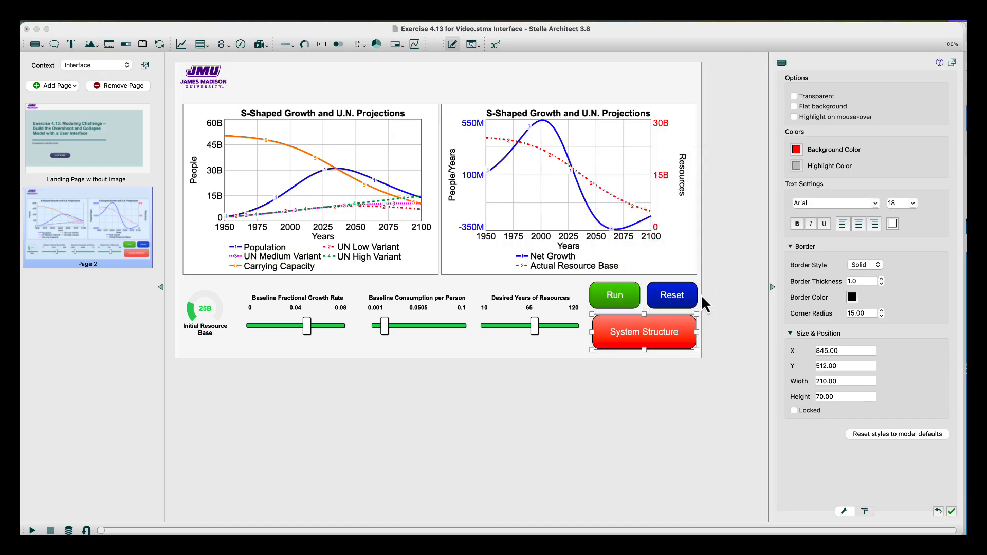
{"action": "left_click", "coordinate": [472, 44]}
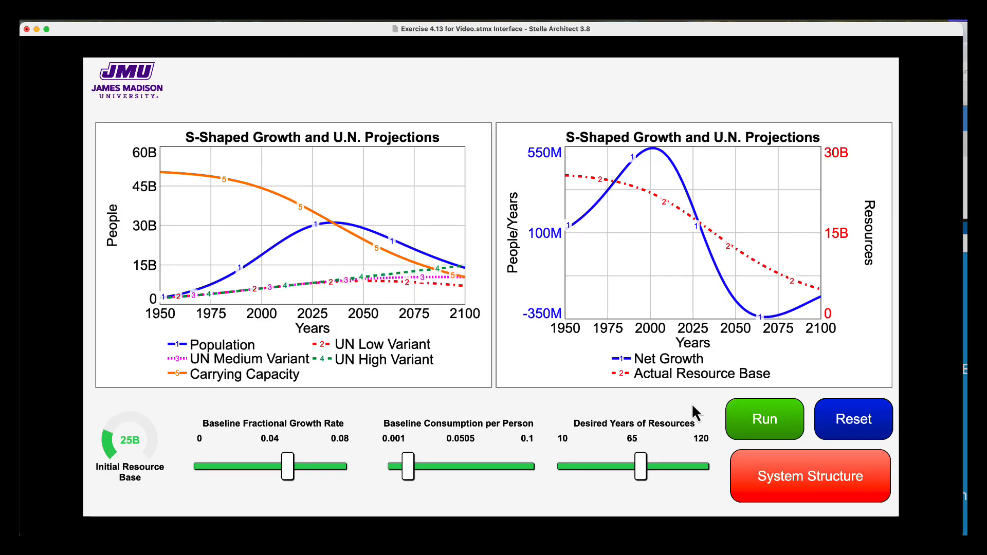
{"action": "left_click", "coordinate": [765, 474]}
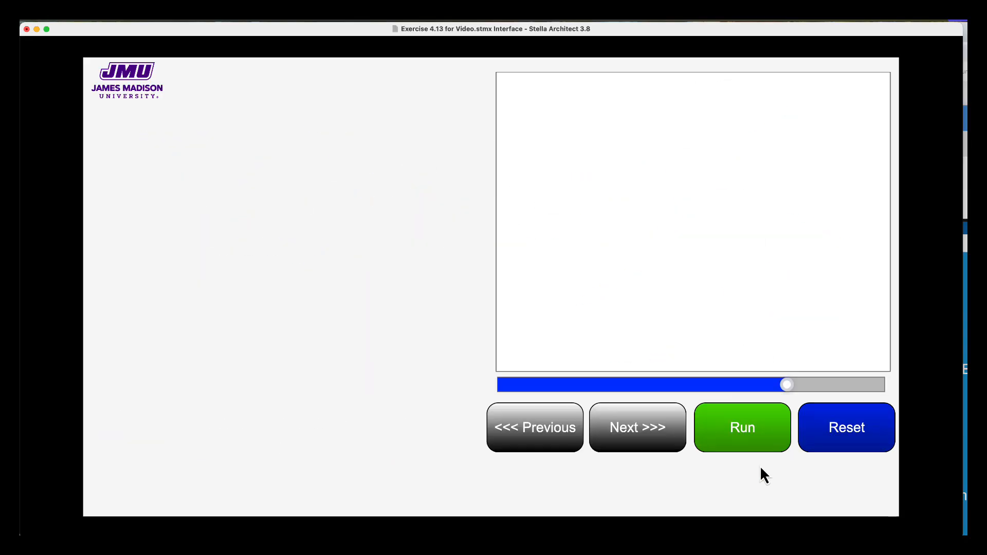
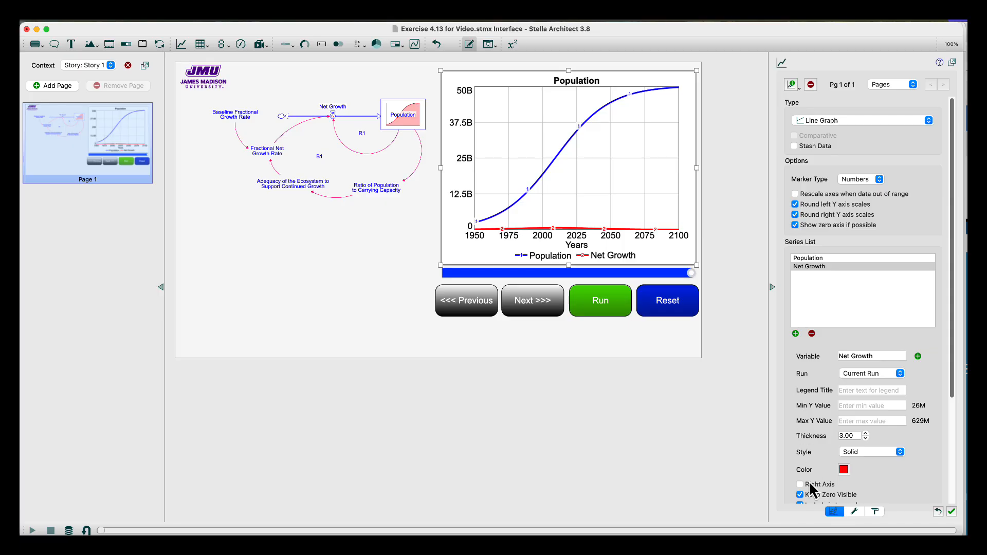
Plot the Net Growth series on the Population graph's right axis and nudge the graph slightly up and to the right.
{"action": "left_click", "coordinate": [800, 484]}
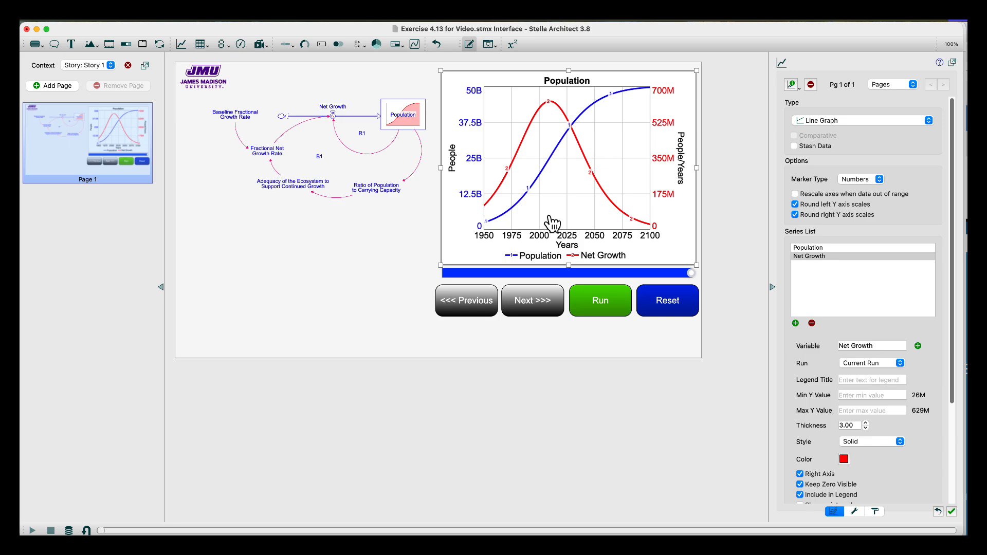
{"action": "left_click_drag", "start_coordinate": [549, 130], "coordinate": [551, 128]}
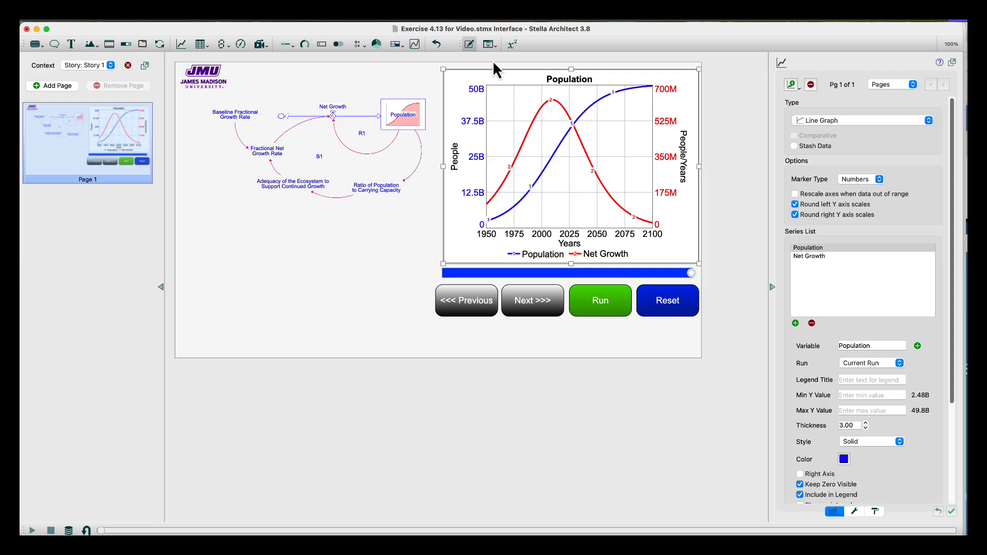
Test the story page in a windowed presentation by scrubbing the progress bar back to about 2010 and rerunning the simulation.
{"action": "left_click", "coordinate": [496, 46]}
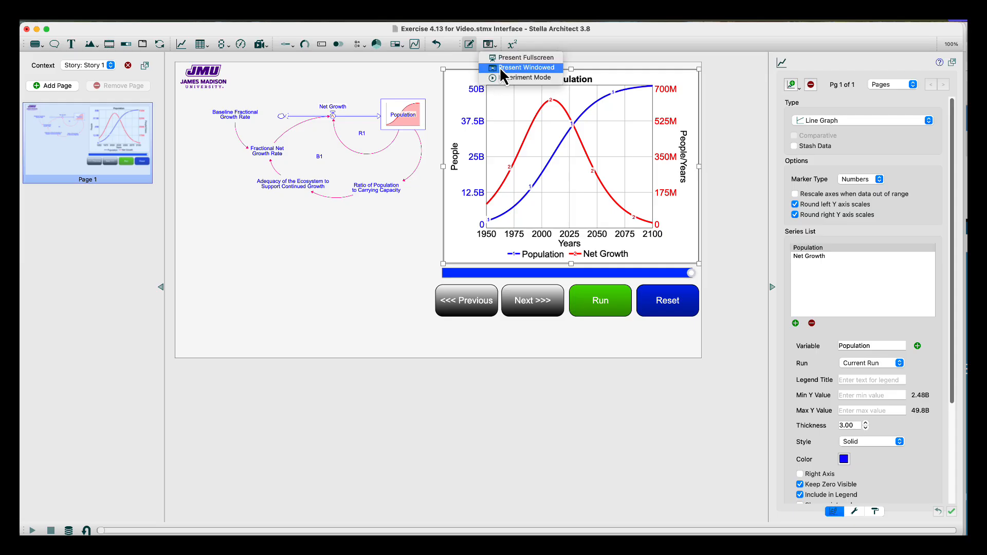
{"action": "left_click", "coordinate": [501, 69]}
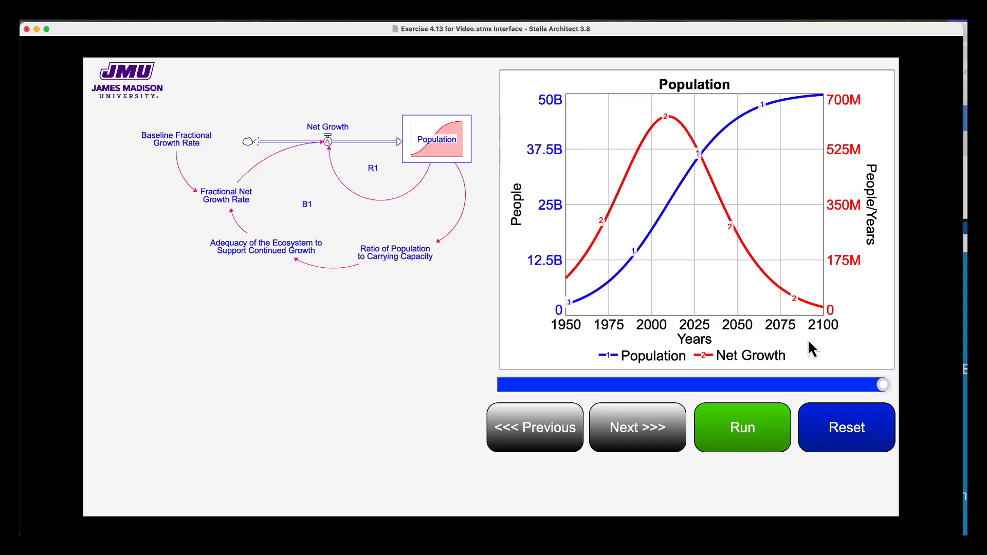
{"action": "left_click_drag", "start_coordinate": [883, 385], "coordinate": [649, 363]}
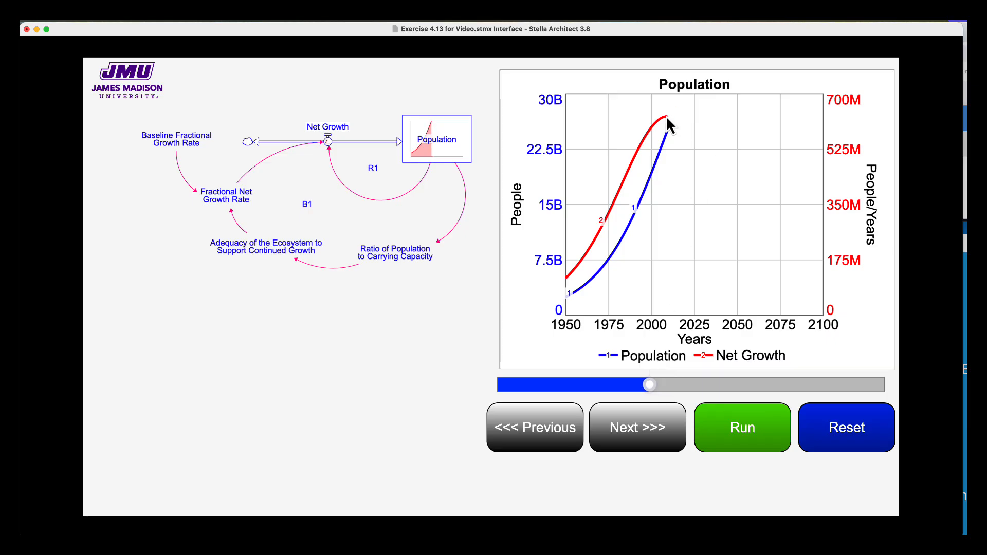
{"action": "mouse_move", "coordinate": [675, 138]}
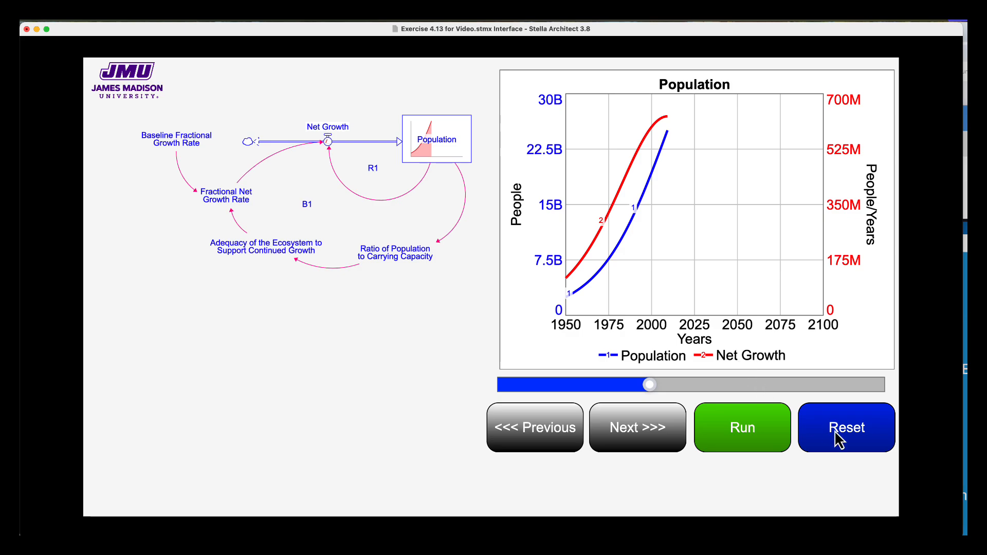
{"action": "left_click", "coordinate": [752, 441]}
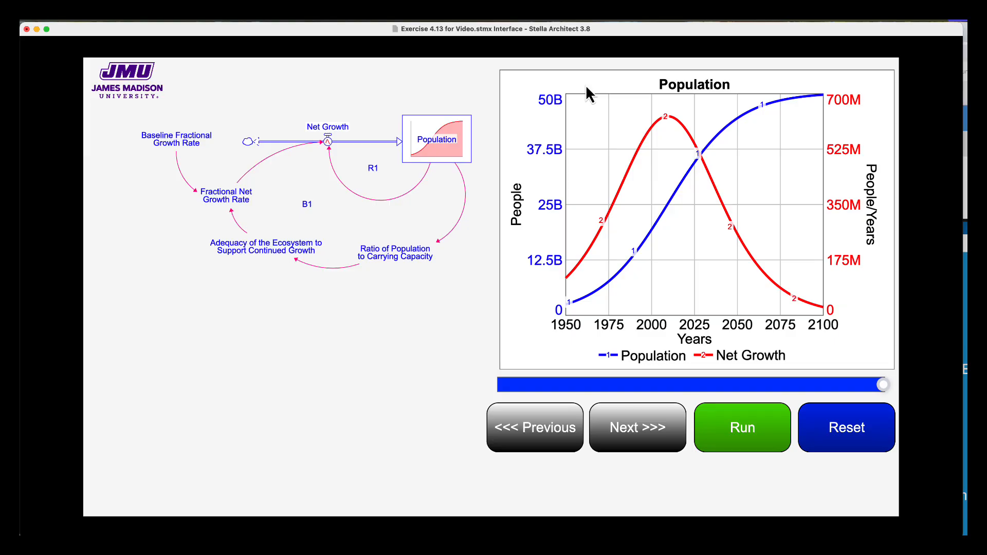
{"action": "key", "text": "Escape"}
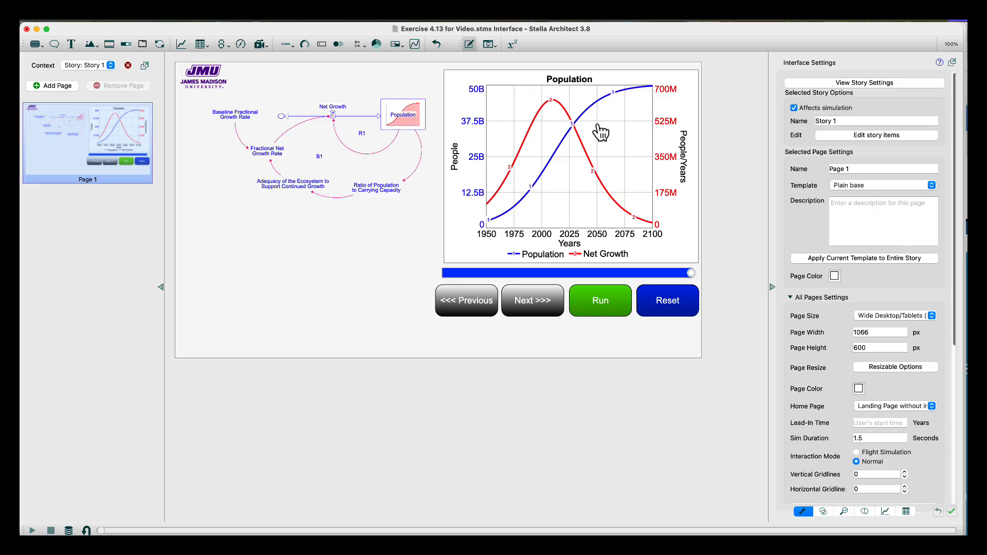
Remove the Net Growth series from the story page's Population graph.
{"action": "left_click", "coordinate": [638, 193]}
{"action": "left_click", "coordinate": [808, 257]}
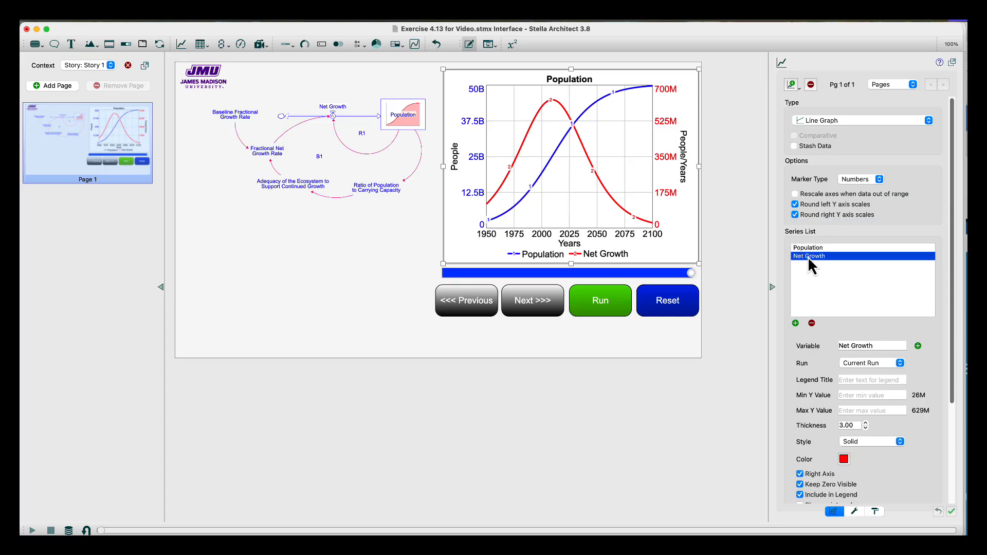
{"action": "left_click", "coordinate": [812, 323]}
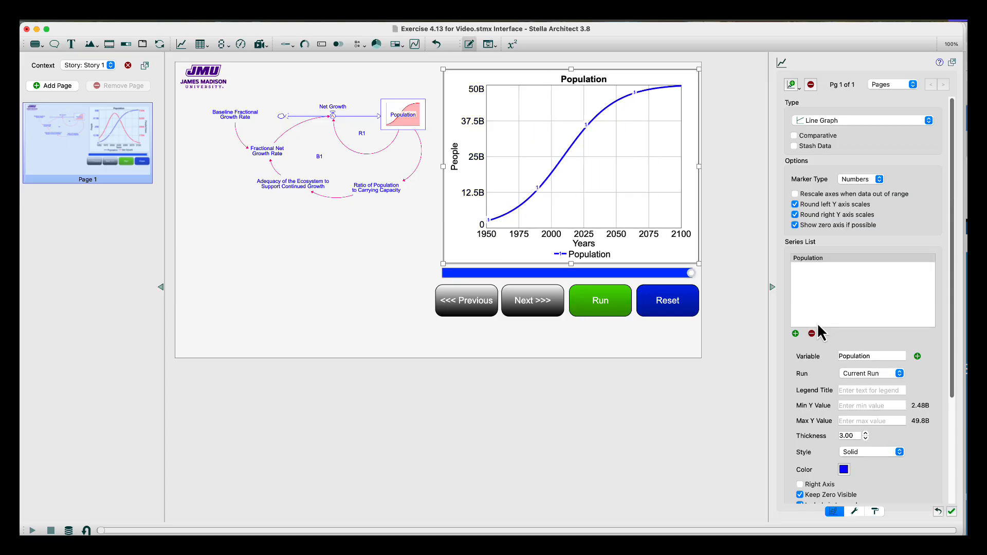
Add a second page to the graph with 7 X labels and 5 Y labels.
{"action": "left_click", "coordinate": [793, 85]}
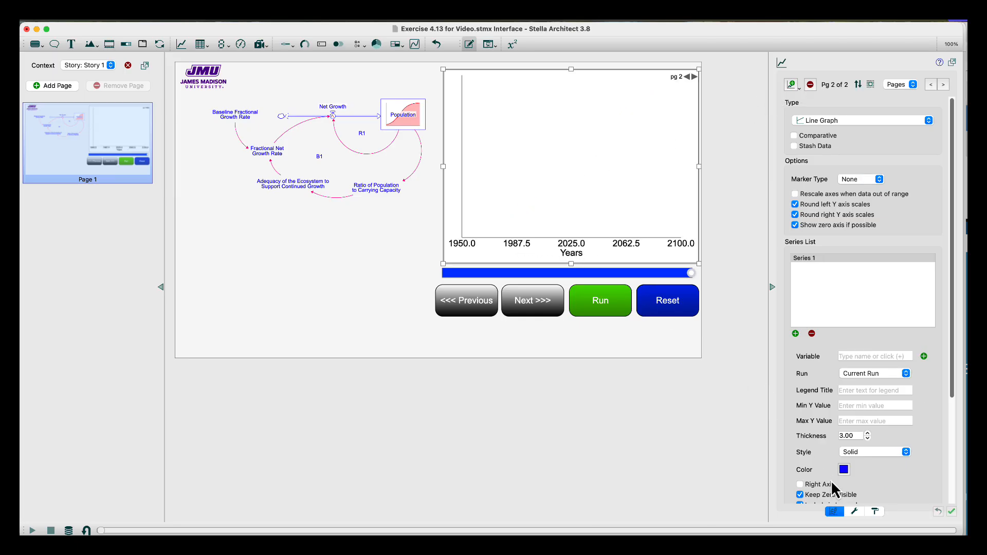
{"action": "left_click", "coordinate": [855, 511]}
{"action": "left_click", "coordinate": [863, 210]}
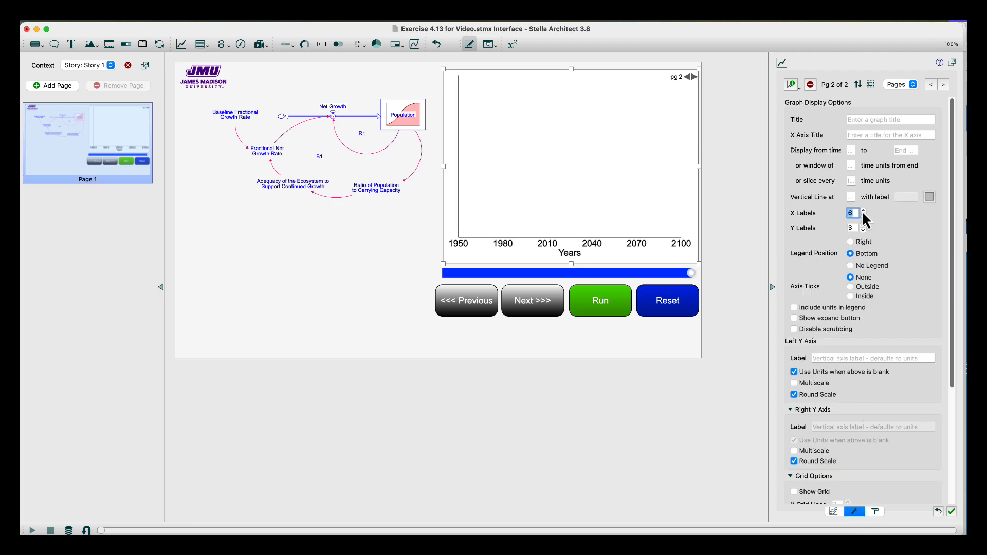
{"action": "left_click", "coordinate": [863, 210]}
{"action": "left_click", "coordinate": [863, 227]}
{"action": "left_click", "coordinate": [863, 227]}
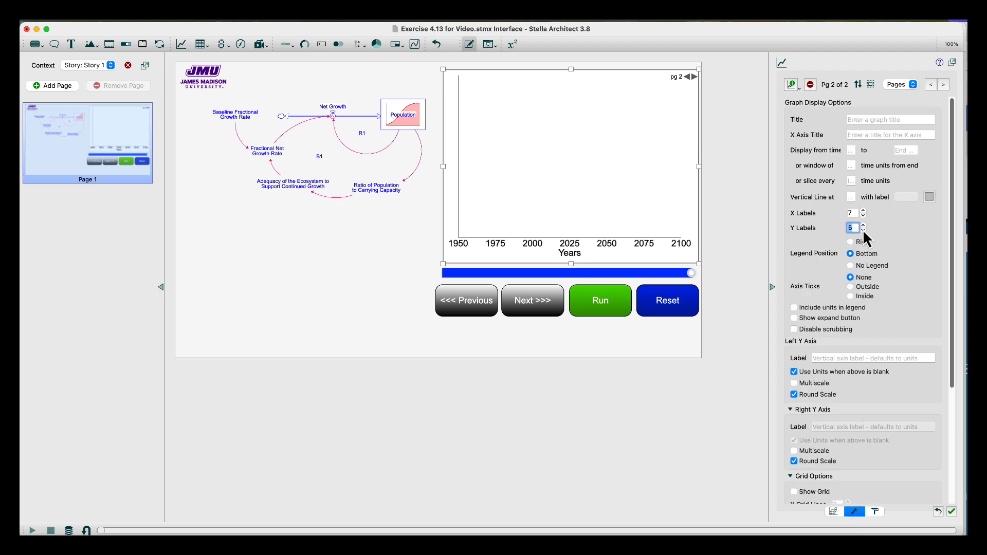
Show the grid on the graph's second page with 7 X grid lines and 5 Y grid lines.
{"action": "scroll", "coordinate": [838, 403], "scroll_direction": "down", "scroll_amount": 1}
{"action": "scroll", "coordinate": [838, 403], "scroll_direction": "down", "scroll_amount": 5}
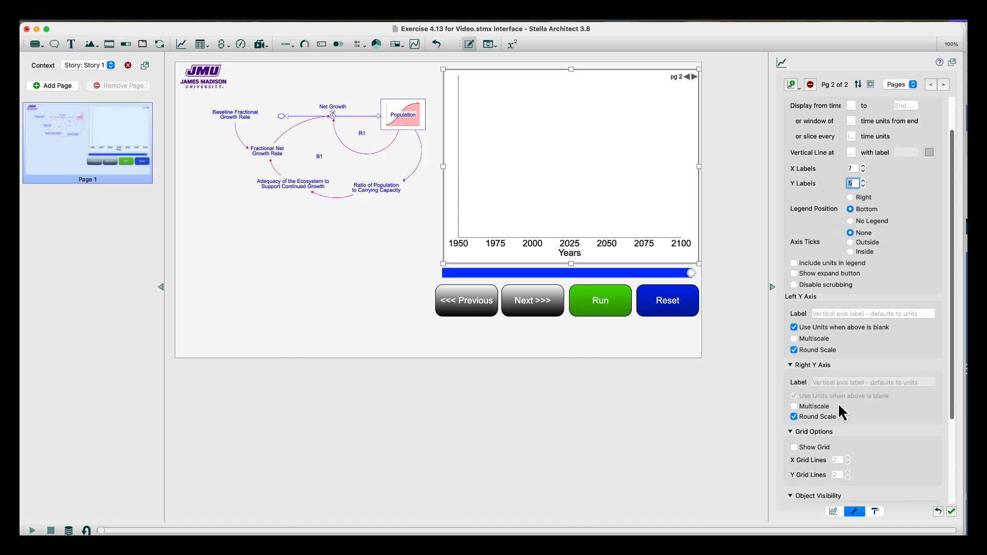
{"action": "left_click", "coordinate": [794, 434]}
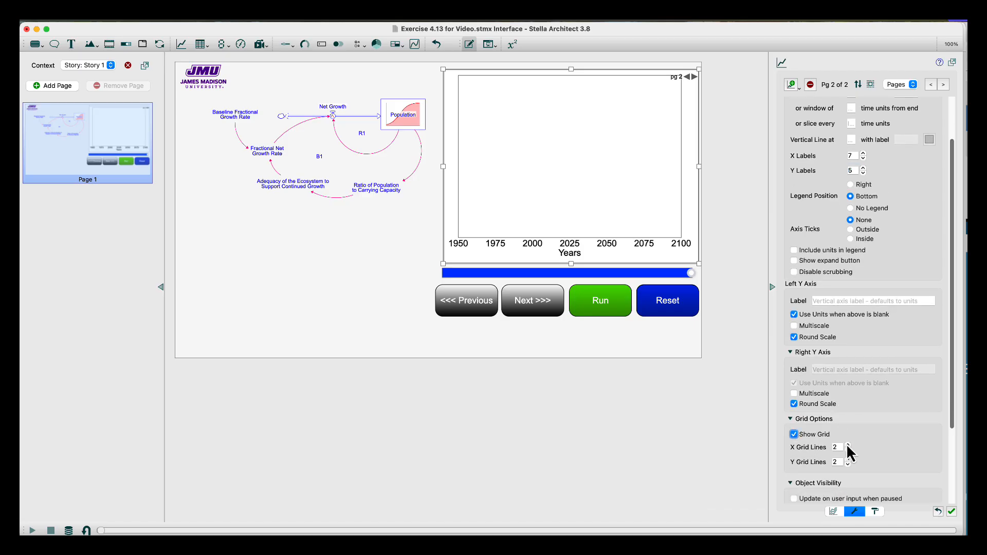
{"action": "left_click", "coordinate": [848, 444]}
{"action": "left_click", "coordinate": [848, 445]}
{"action": "left_click", "coordinate": [847, 444]}
{"action": "left_click", "coordinate": [847, 445]}
{"action": "left_click", "coordinate": [848, 445]}
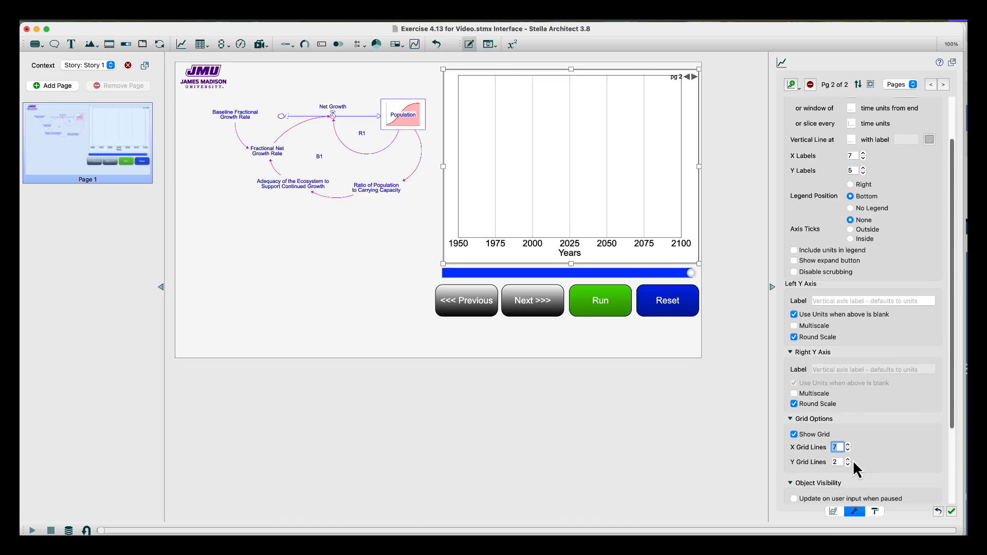
{"action": "left_click", "coordinate": [847, 459]}
{"action": "left_click", "coordinate": [848, 459]}
{"action": "left_click", "coordinate": [847, 459]}
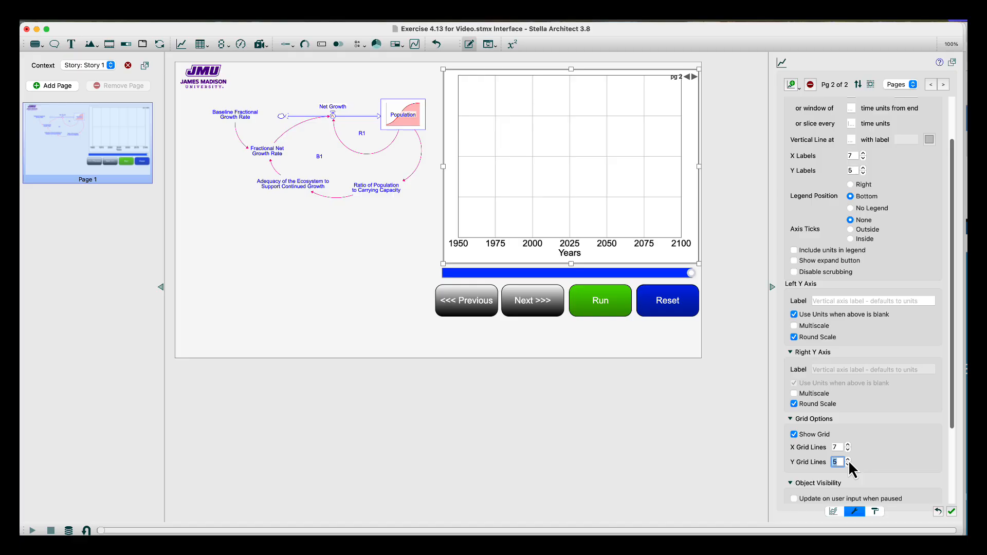
Add Population and Net Growth as the series plotted on the graph's second page.
{"action": "left_click", "coordinate": [837, 512]}
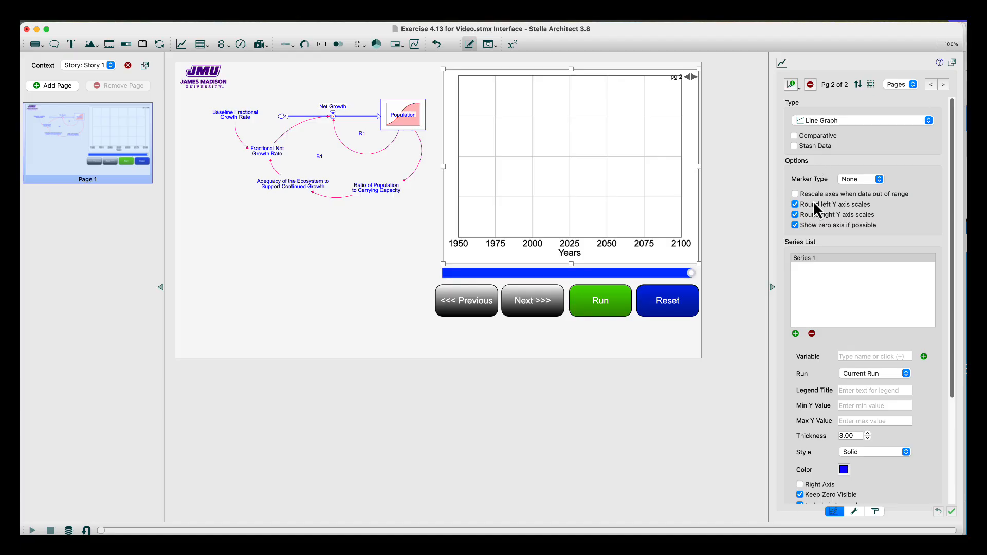
{"action": "left_click", "coordinate": [796, 334]}
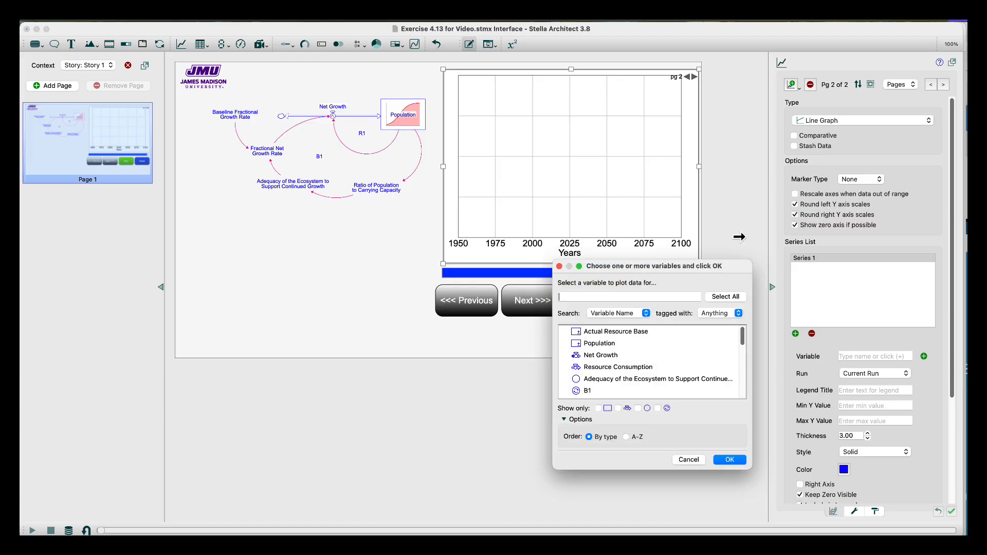
{"action": "left_click", "coordinate": [620, 345]}
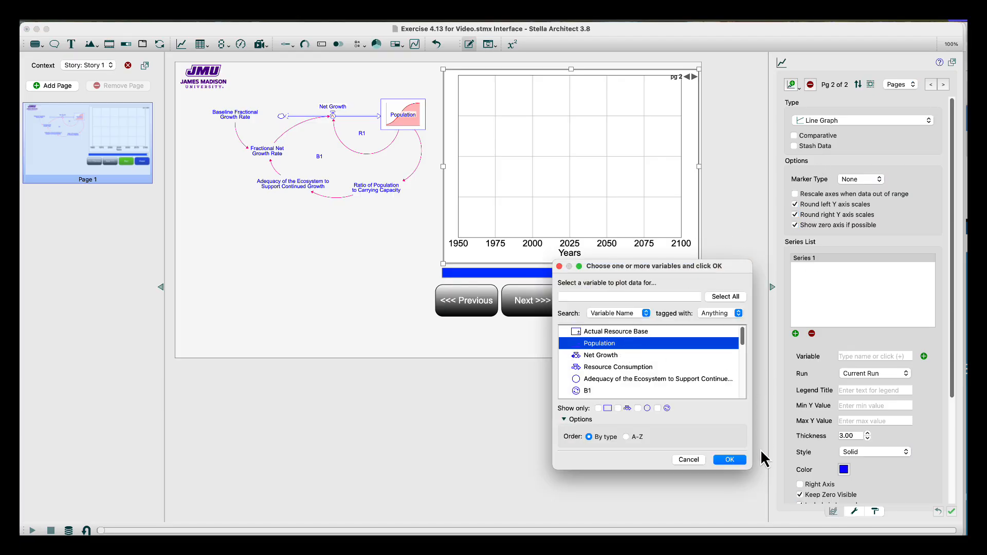
{"action": "left_click", "coordinate": [732, 462]}
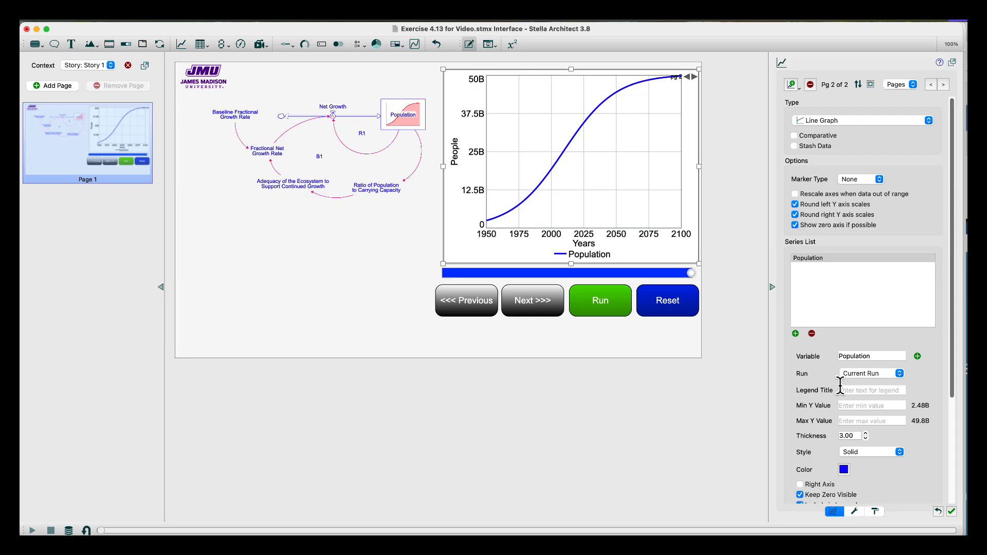
{"action": "left_click", "coordinate": [796, 334]}
{"action": "left_click", "coordinate": [611, 355]}
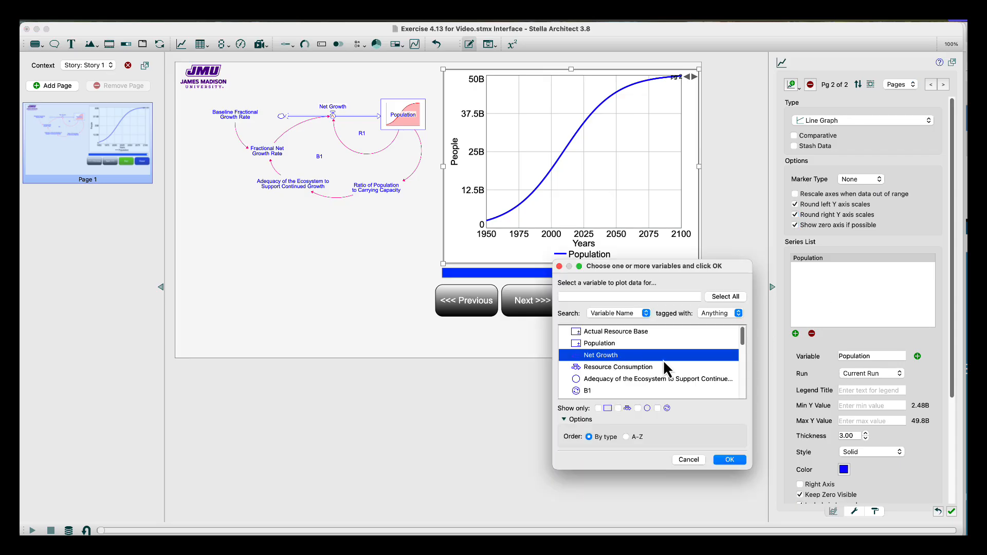
{"action": "left_click", "coordinate": [728, 459]}
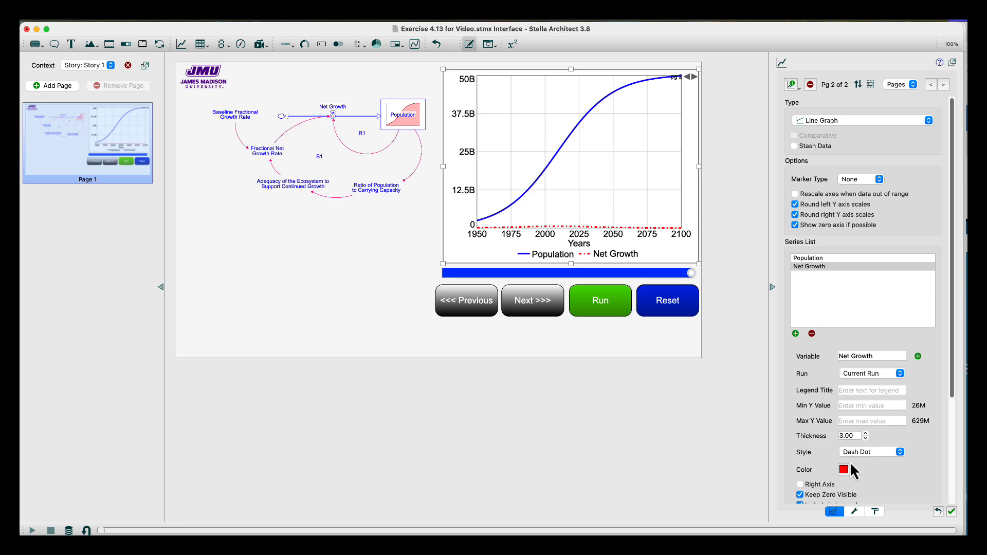
Plot the Net Growth series against the right axis on the graph's second page.
{"action": "left_click", "coordinate": [854, 511]}
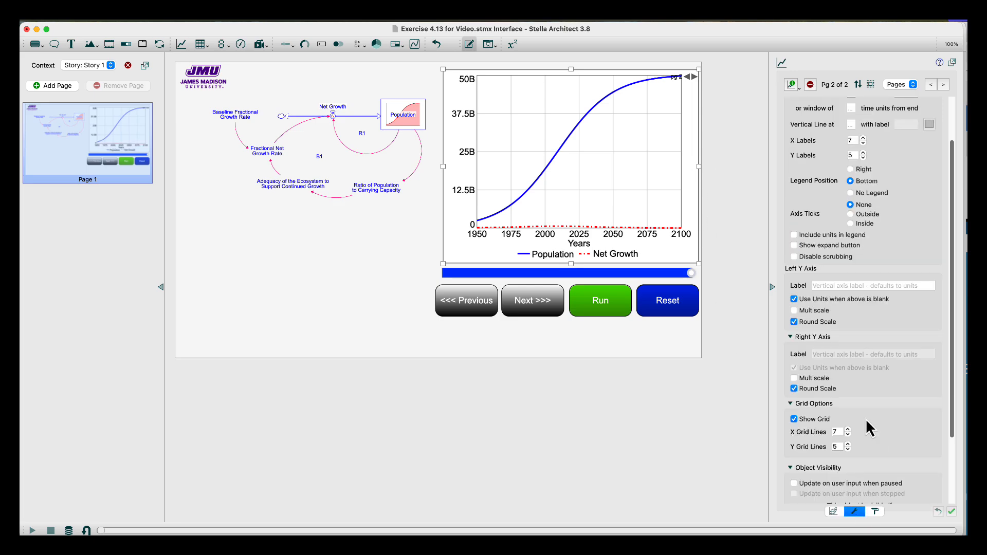
{"action": "left_click", "coordinate": [833, 511]}
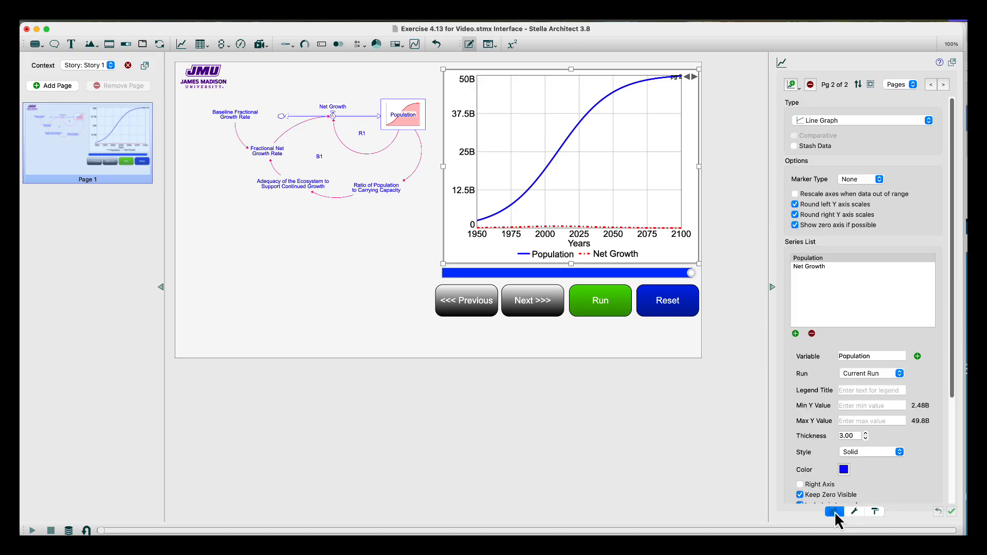
{"action": "left_click", "coordinate": [828, 268]}
{"action": "scroll", "coordinate": [837, 414], "scroll_direction": "down", "scroll_amount": 1}
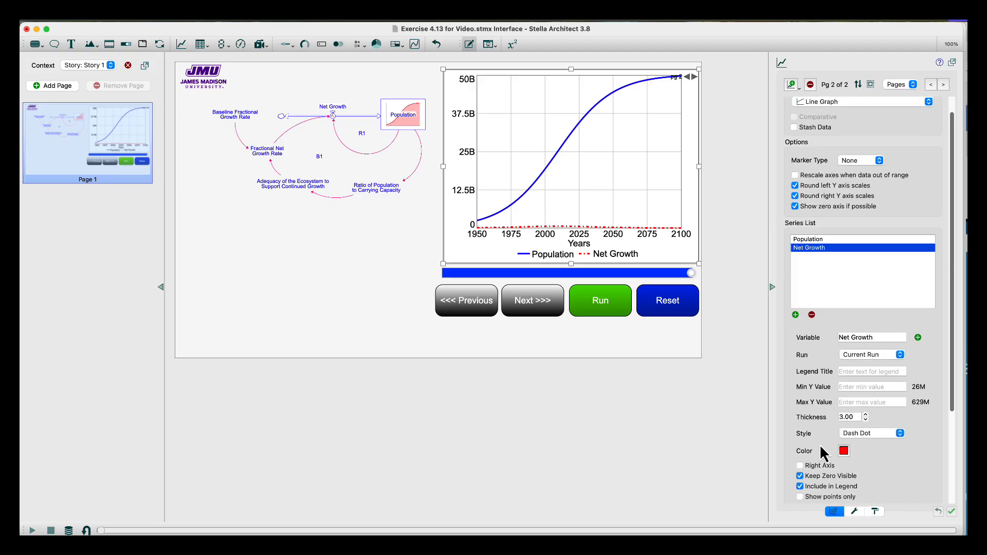
{"action": "left_click", "coordinate": [799, 465]}
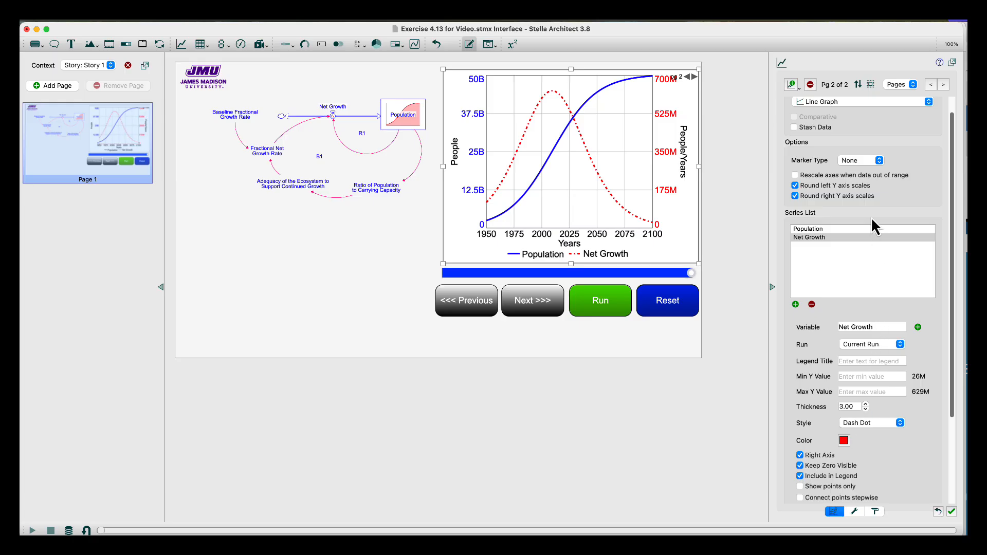
Set the marker type to Numbers for the graph's second page.
{"action": "left_click", "coordinate": [865, 161]}
{"action": "left_click", "coordinate": [865, 175]}
{"action": "scroll", "coordinate": [845, 235], "scroll_direction": "up", "scroll_amount": 2}
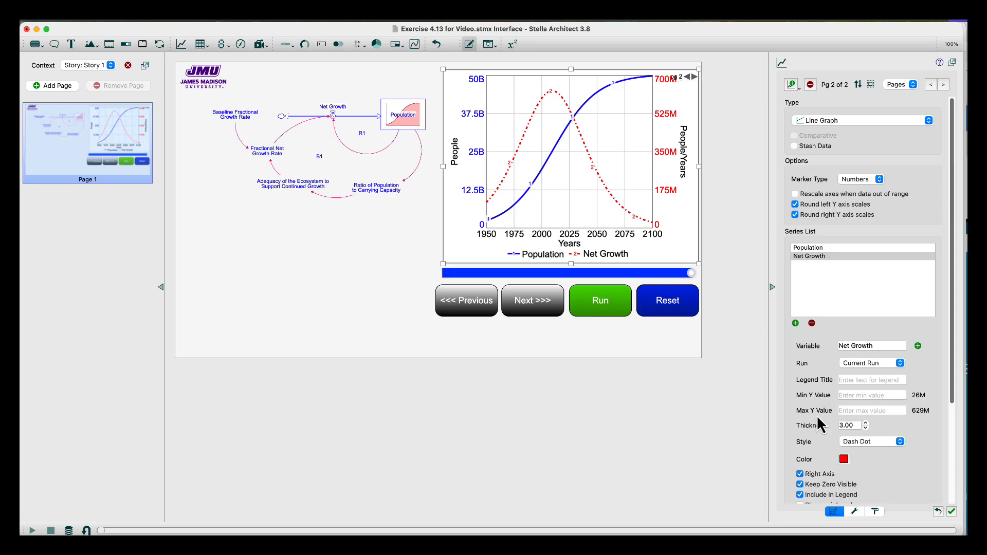
Title the graph's second page "Population and Net Growth".
{"action": "left_click", "coordinate": [853, 510]}
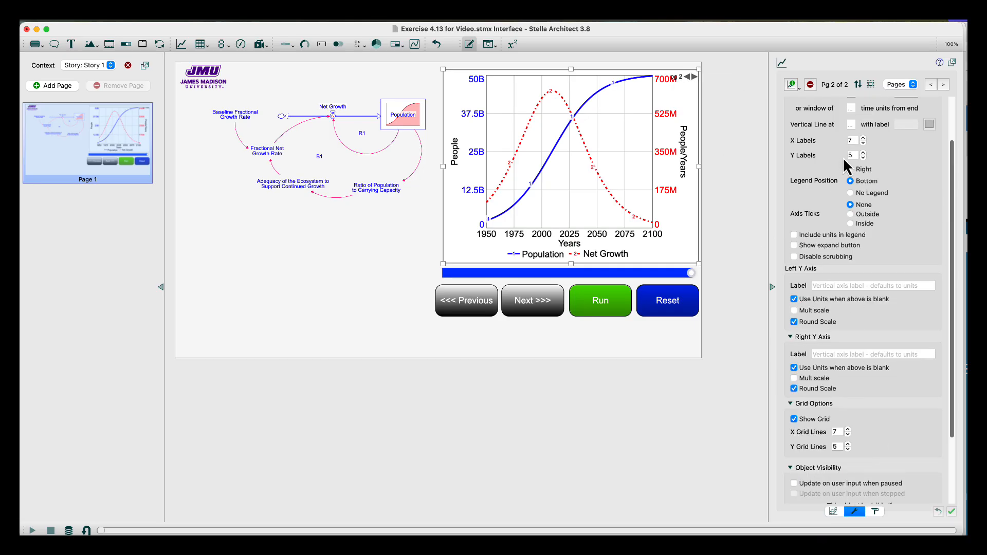
{"action": "scroll", "coordinate": [856, 278], "scroll_direction": "up", "scroll_amount": 3}
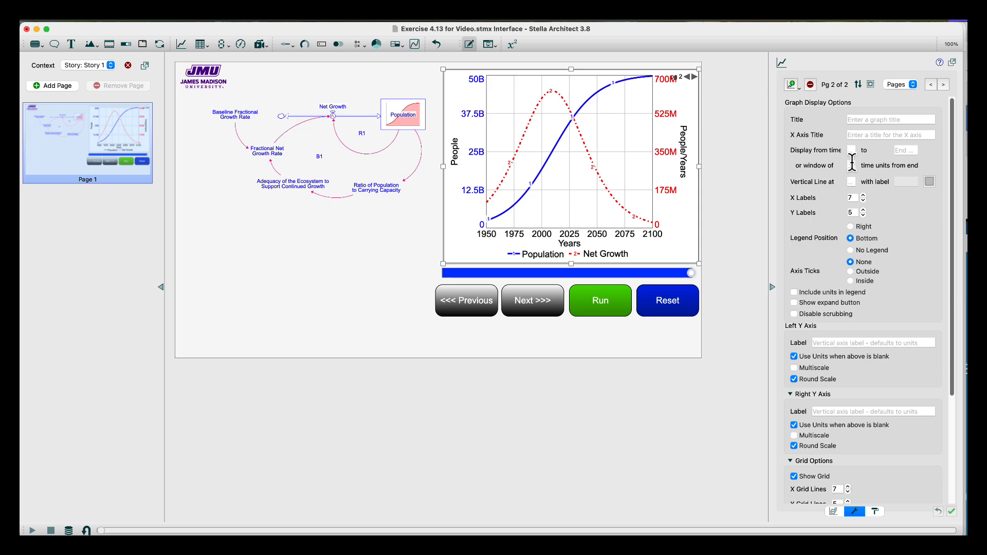
{"action": "left_click", "coordinate": [859, 118]}
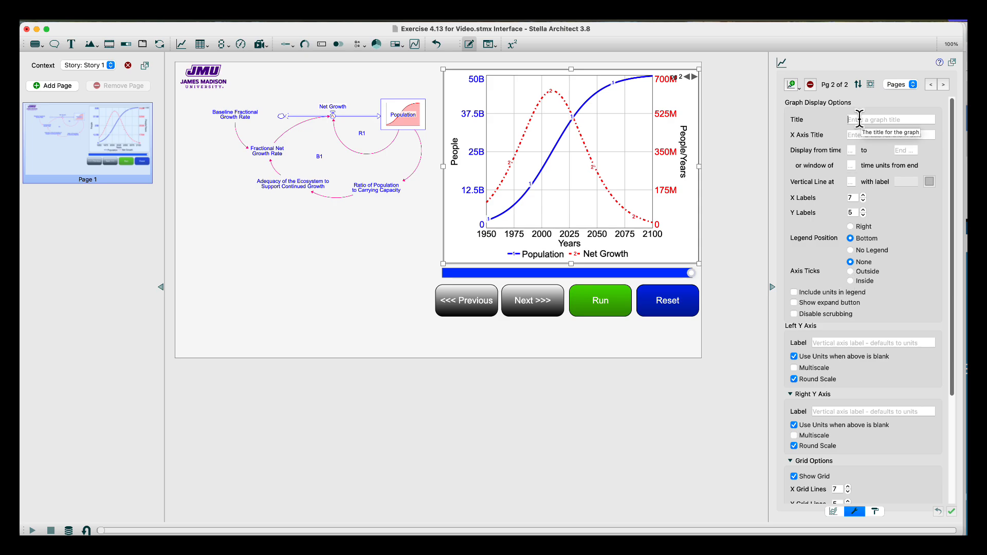
{"action": "type", "text": "Pop"}
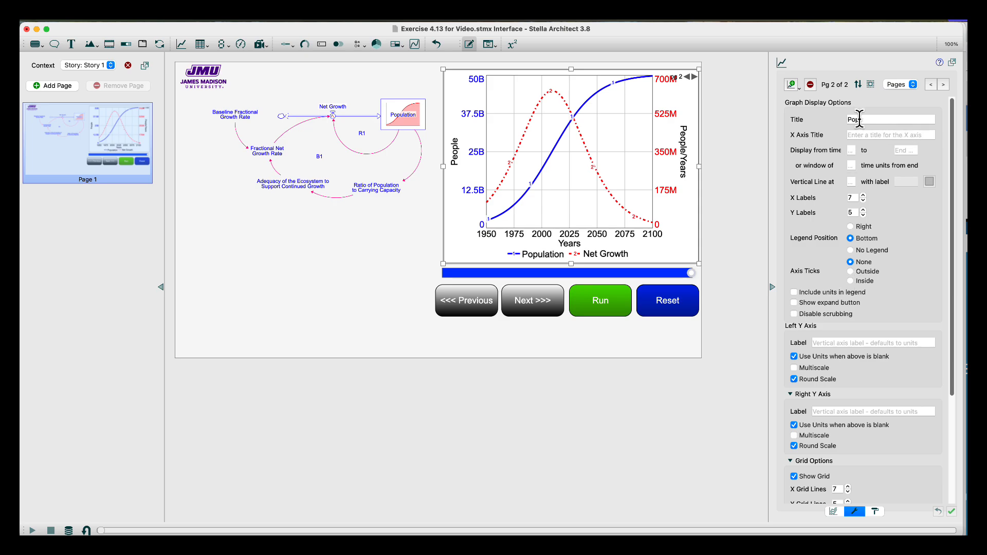
{"action": "type", "text": "ulation and Net Growth"}
{"action": "left_click", "coordinate": [682, 245]}
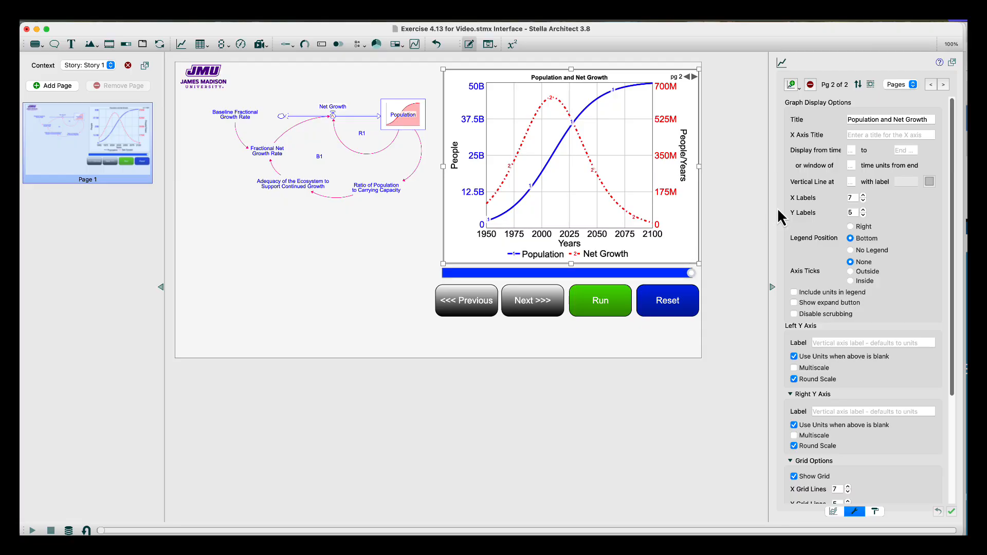
Set the title font size of the graph's second page to 18.
{"action": "left_click", "coordinate": [874, 511]}
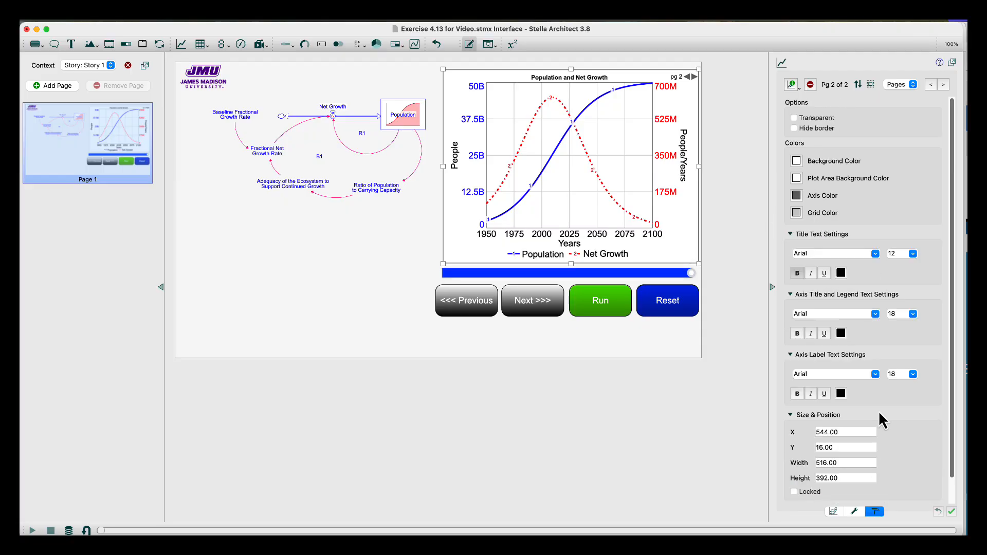
{"action": "left_click", "coordinate": [913, 254]}
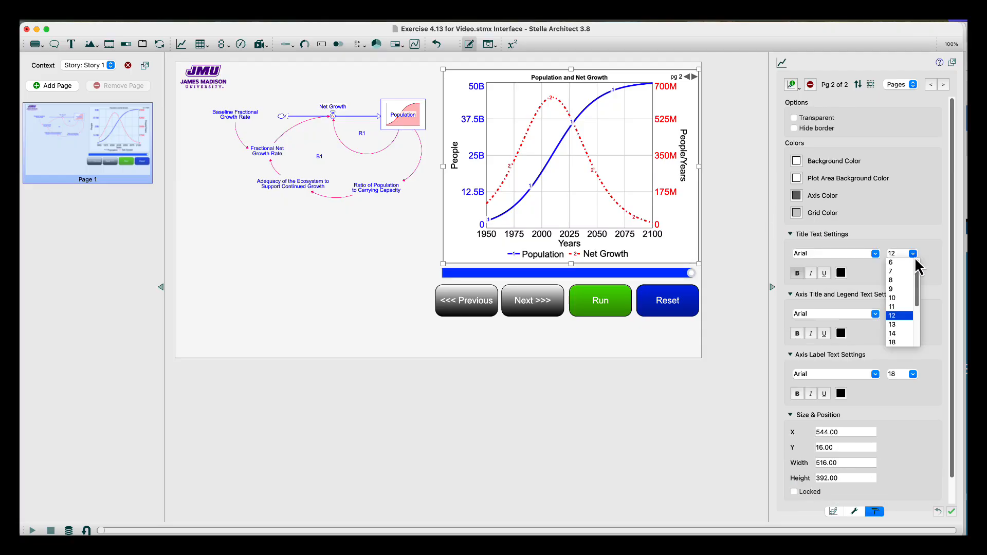
{"action": "left_click", "coordinate": [902, 342]}
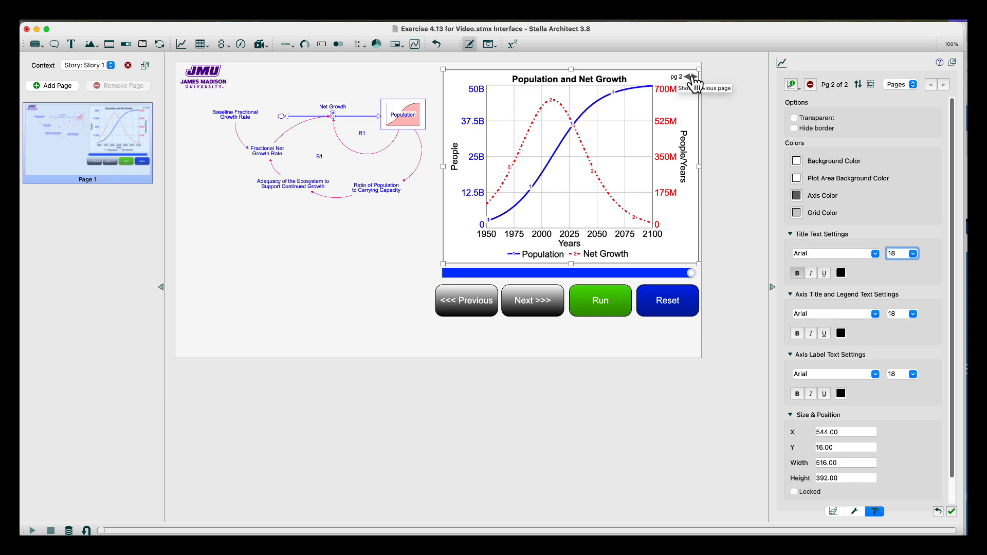
Set the graph's page navigation style to Tabs, trying the Dropdown style along the way.
{"action": "left_click", "coordinate": [899, 93]}
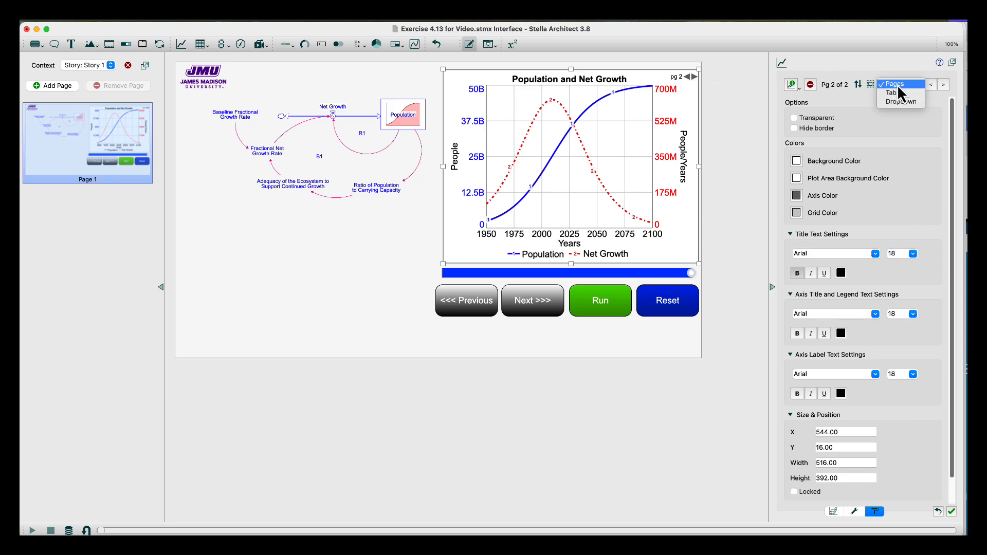
{"action": "left_click", "coordinate": [897, 92]}
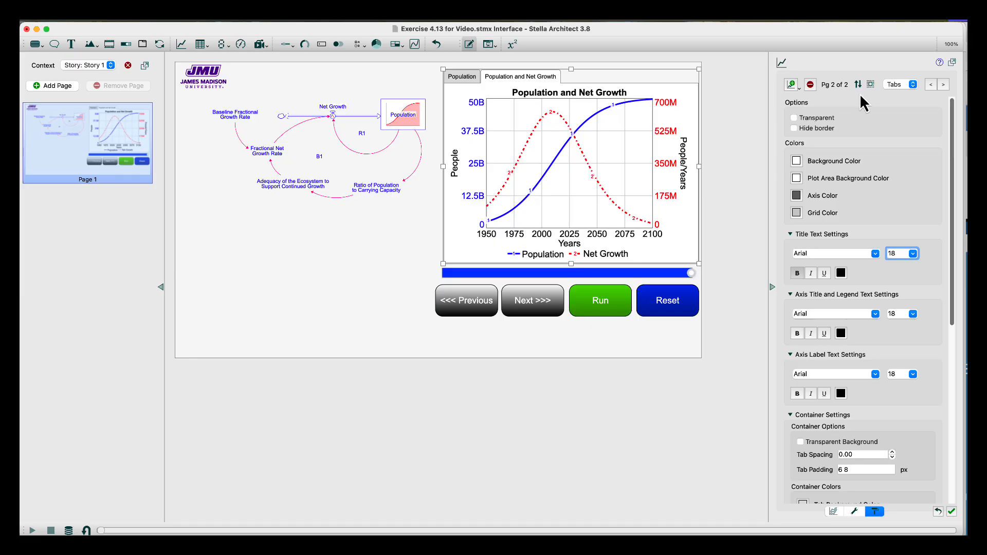
{"action": "left_click", "coordinate": [890, 84]}
{"action": "left_click", "coordinate": [892, 93]}
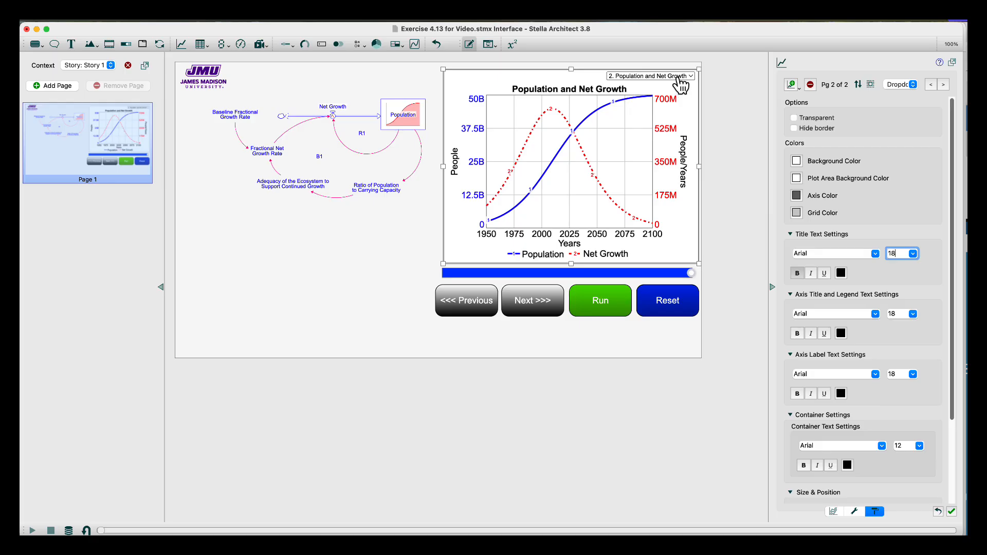
{"action": "left_click", "coordinate": [898, 84]}
{"action": "left_click", "coordinate": [893, 76]}
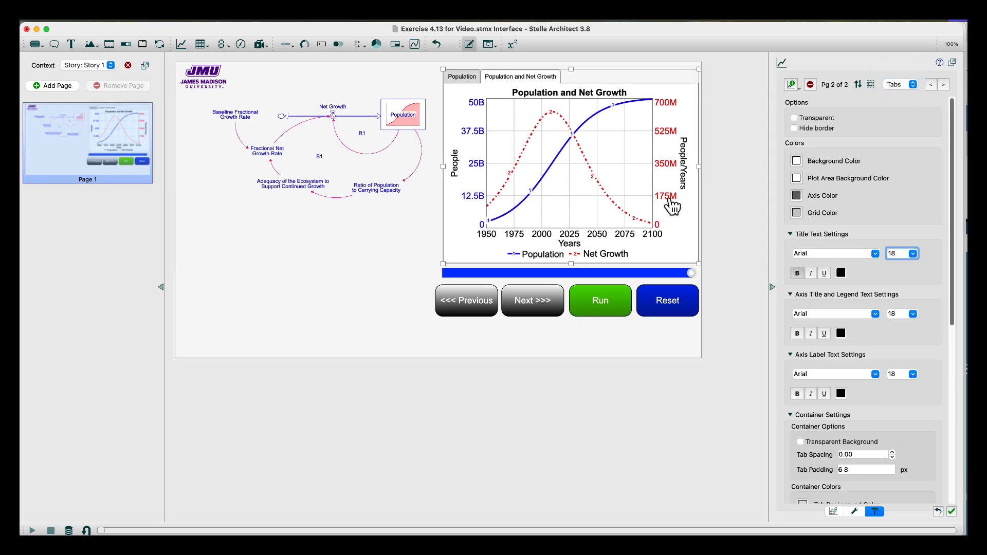
Preview the story page and switch between the Population and the Population and Net Growth graph tabs.
{"action": "left_click", "coordinate": [489, 46]}
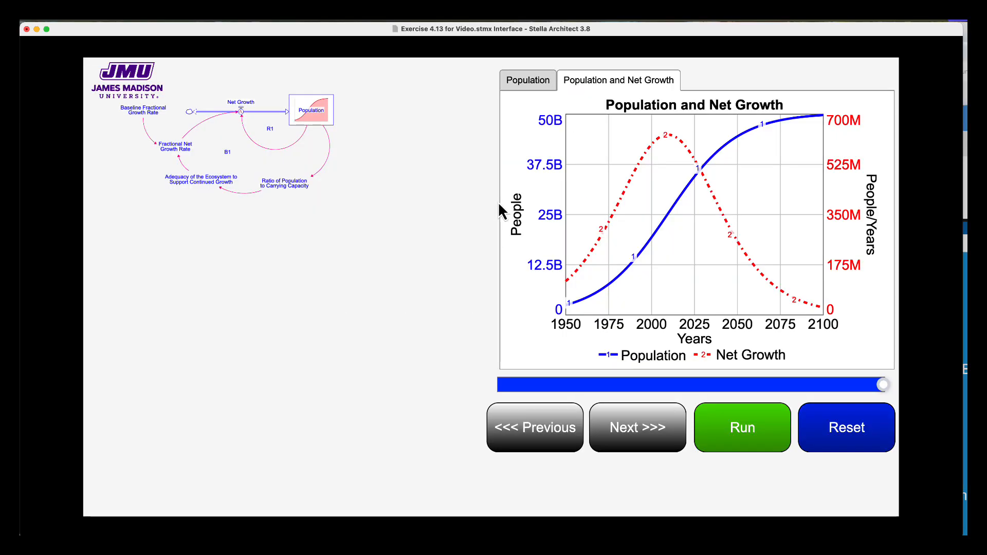
{"action": "left_click", "coordinate": [540, 87]}
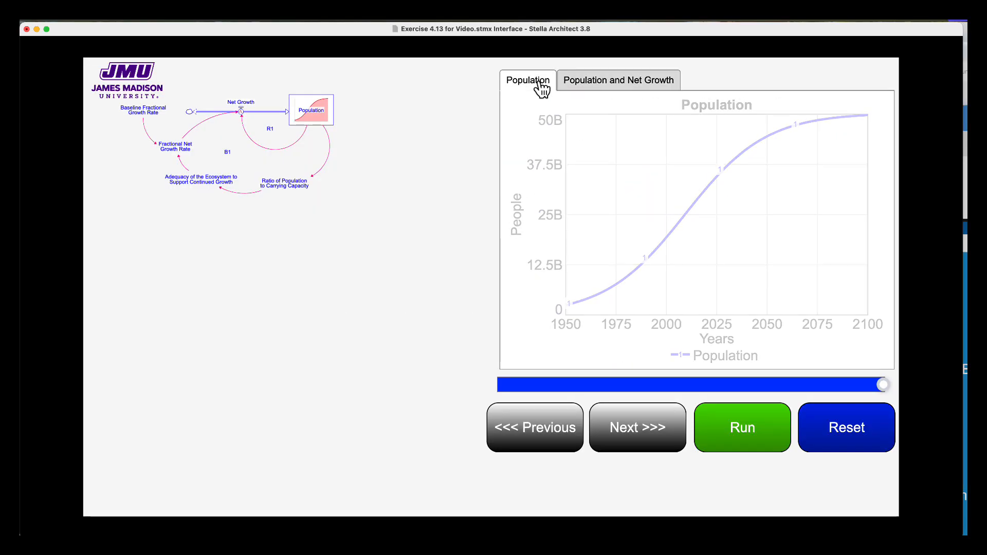
{"action": "left_click", "coordinate": [581, 87]}
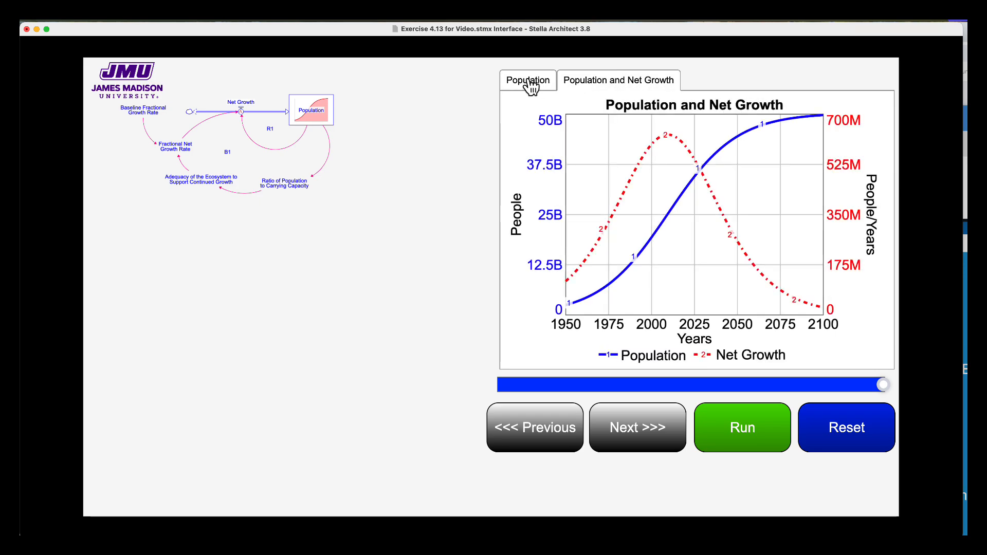
{"action": "left_click", "coordinate": [529, 82]}
{"action": "left_click", "coordinate": [584, 82]}
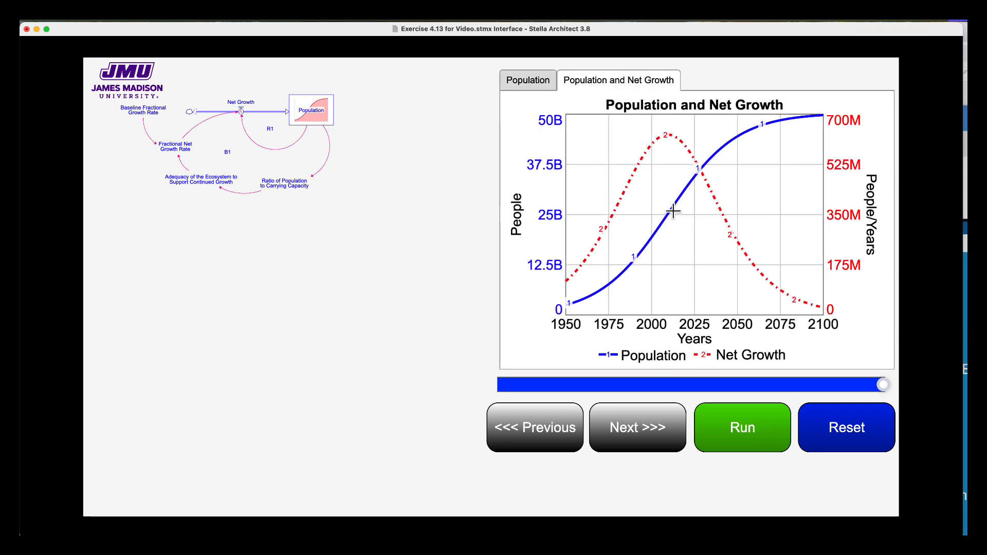
Reset and run the model in the preview, view the Population graph tab, and return to editing.
{"action": "left_click", "coordinate": [849, 424]}
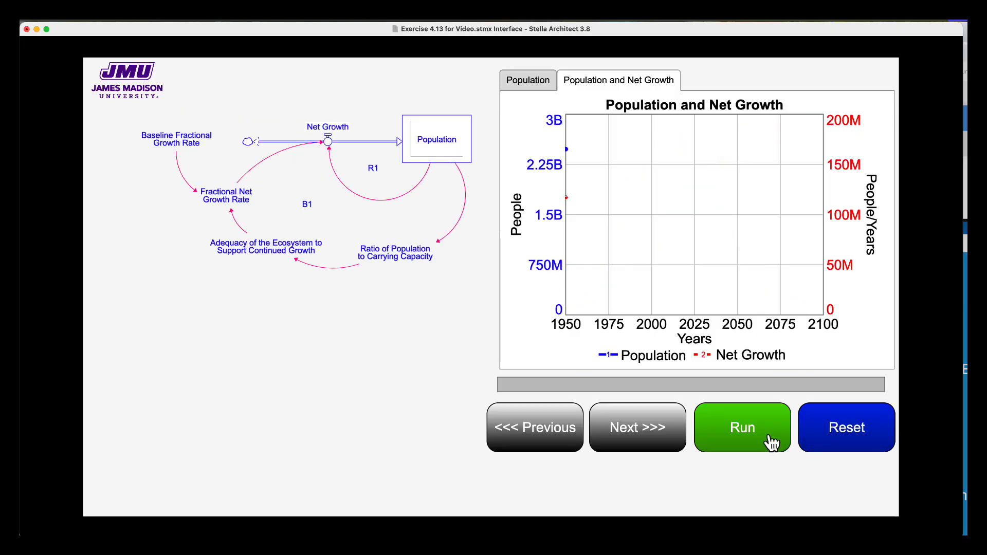
{"action": "left_click", "coordinate": [766, 437]}
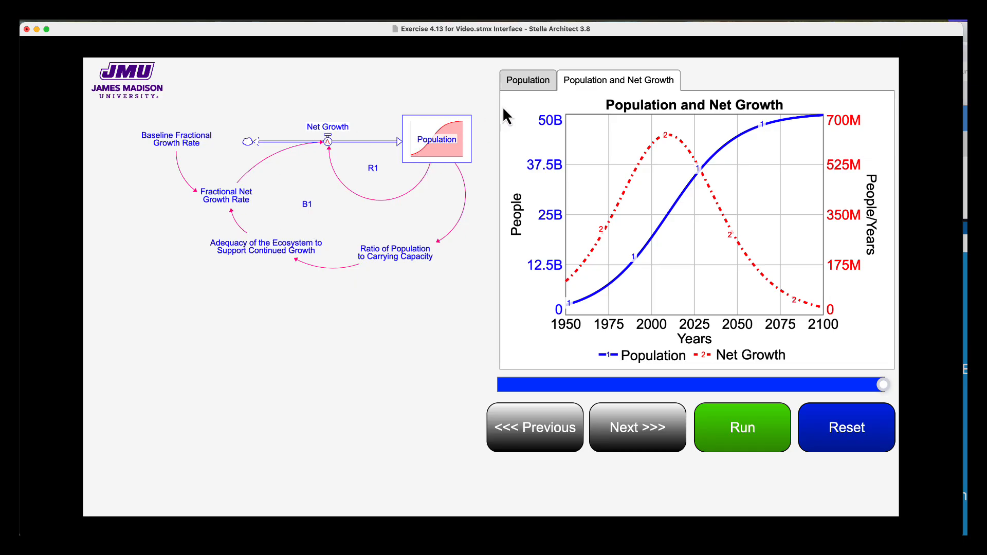
{"action": "left_click", "coordinate": [523, 85]}
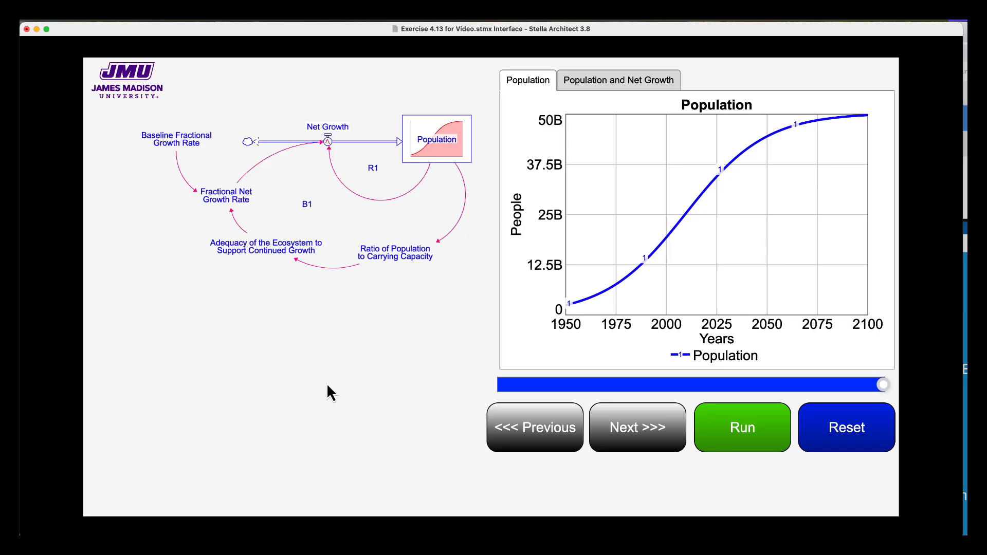
{"action": "key", "text": "Escape"}
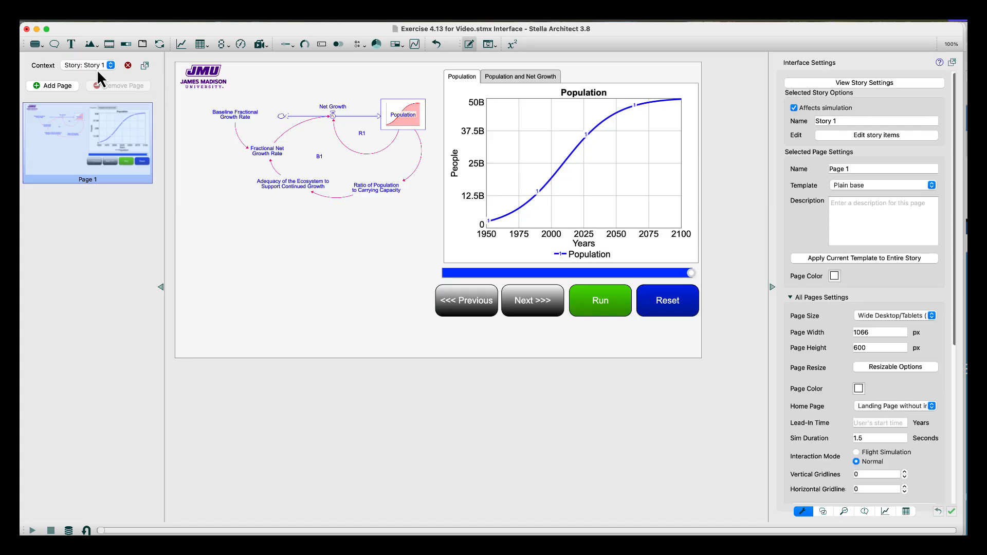
Add an annotation box to the story page in the empty area below the structure diagram.
{"action": "left_click", "coordinate": [54, 44]}
{"action": "left_click", "coordinate": [261, 248]}
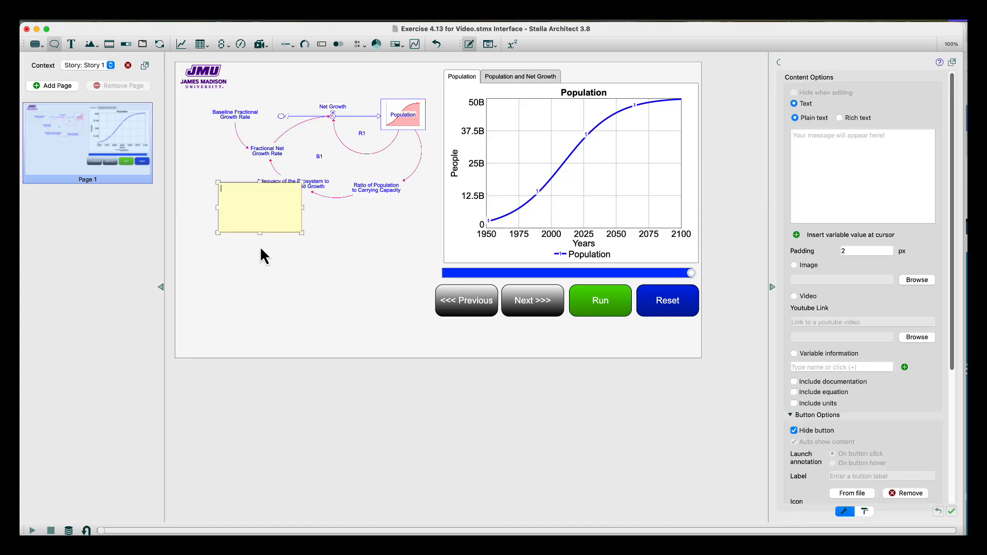
{"action": "mouse_move", "coordinate": [273, 233]}
{"action": "left_mouse_down"}
{"action": "mouse_move", "coordinate": [271, 279]}
{"action": "mouse_move", "coordinate": [415, 344]}
{"action": "left_mouse_up"}
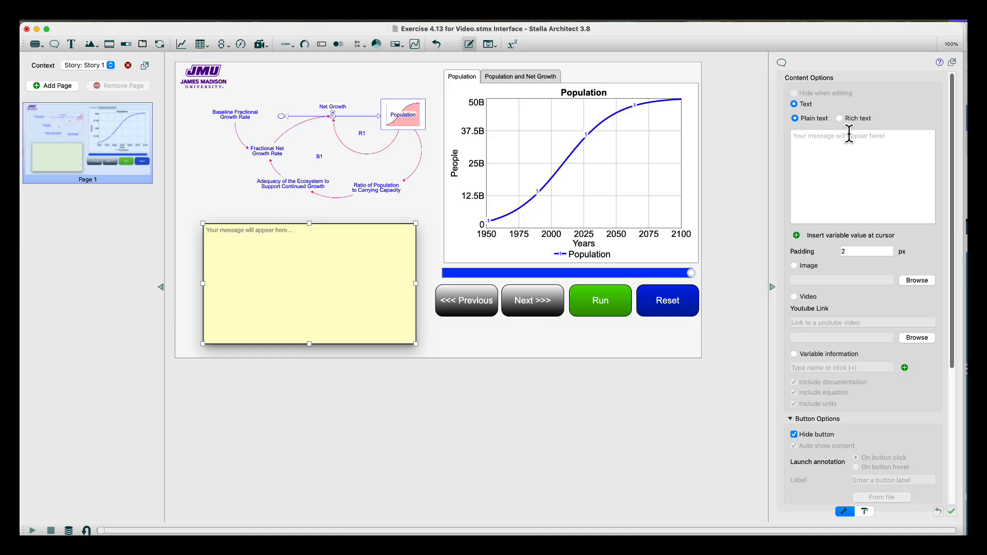
Switch the annotation to rich text and paste in the copied page instructions about polarities, feedback loops and Carrying Capacity.
{"action": "left_click", "coordinate": [840, 119]}
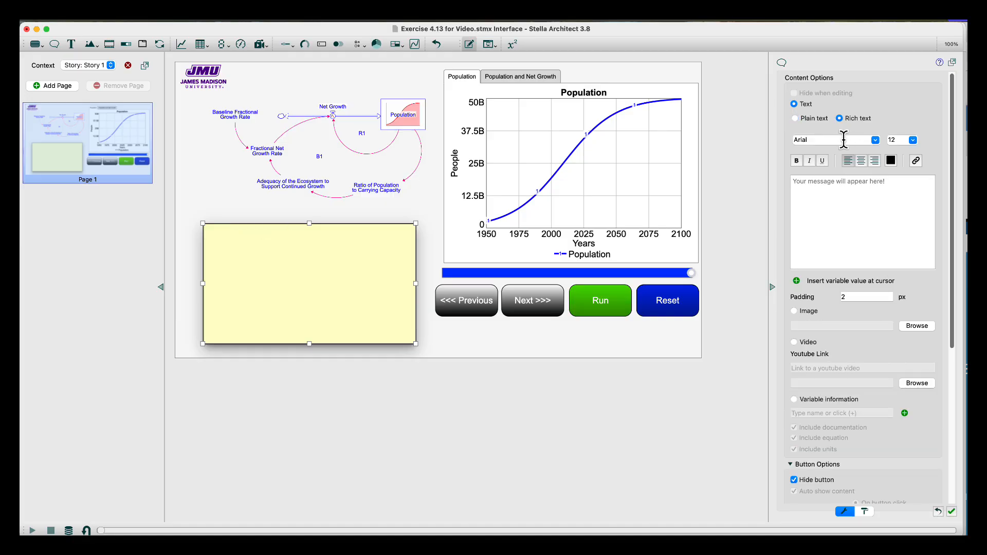
{"action": "left_click", "coordinate": [842, 192]}
{"action": "key", "text": "super+v"}
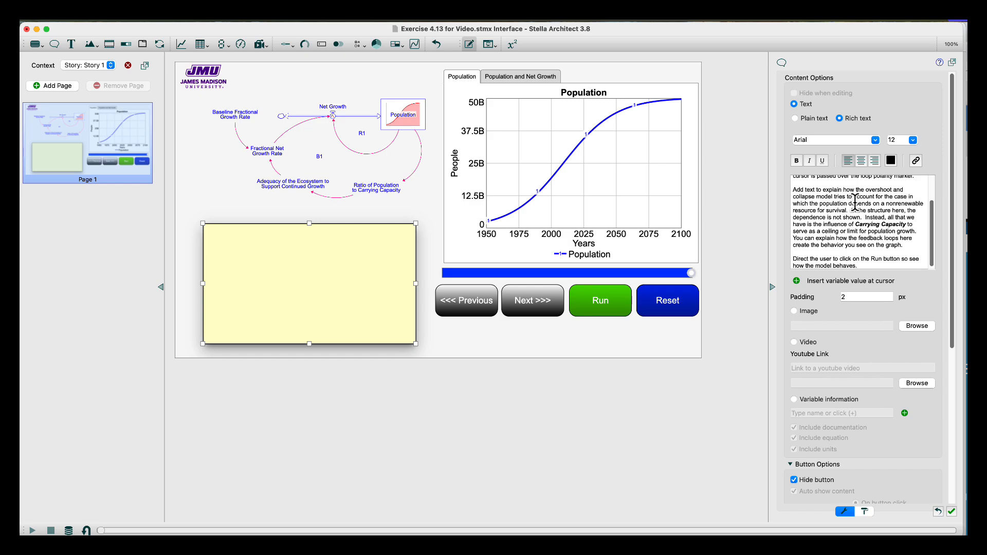
Set the annotation's text padding to 12 px.
{"action": "left_click", "coordinate": [853, 297]}
{"action": "type", "text": "12"}
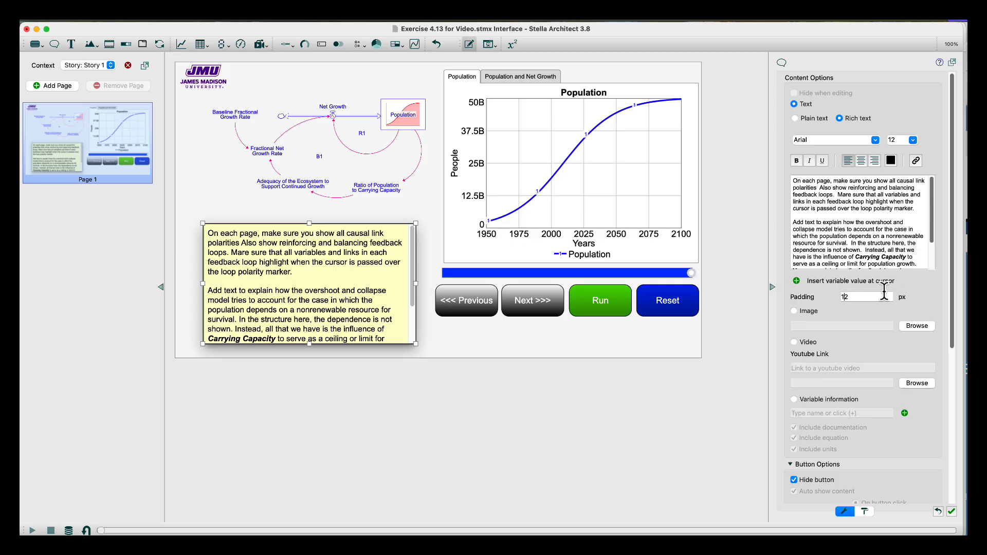
{"action": "scroll", "coordinate": [884, 291], "scroll_direction": "down", "scroll_amount": 5}
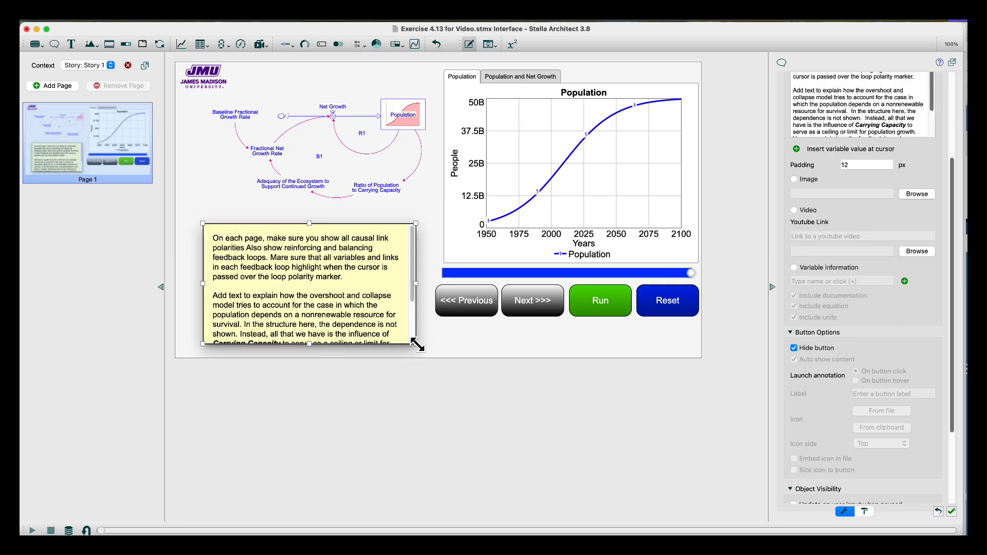
Enlarge the annotation box to fill the space between the structure diagram, the page's left and bottom edges and the Previous button.
{"action": "left_click_drag", "start_coordinate": [417, 342], "coordinate": [429, 355]}
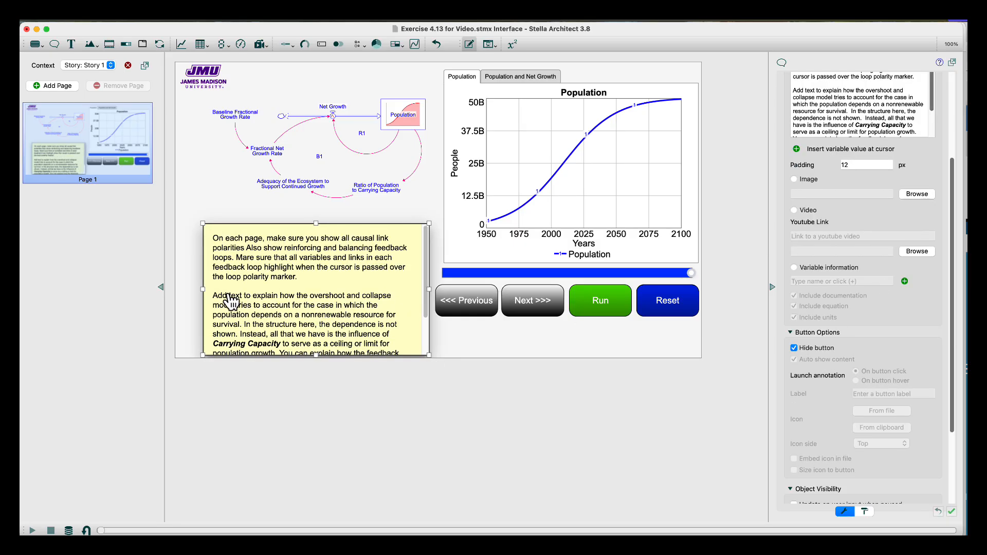
{"action": "left_click_drag", "start_coordinate": [203, 289], "coordinate": [174, 287]}
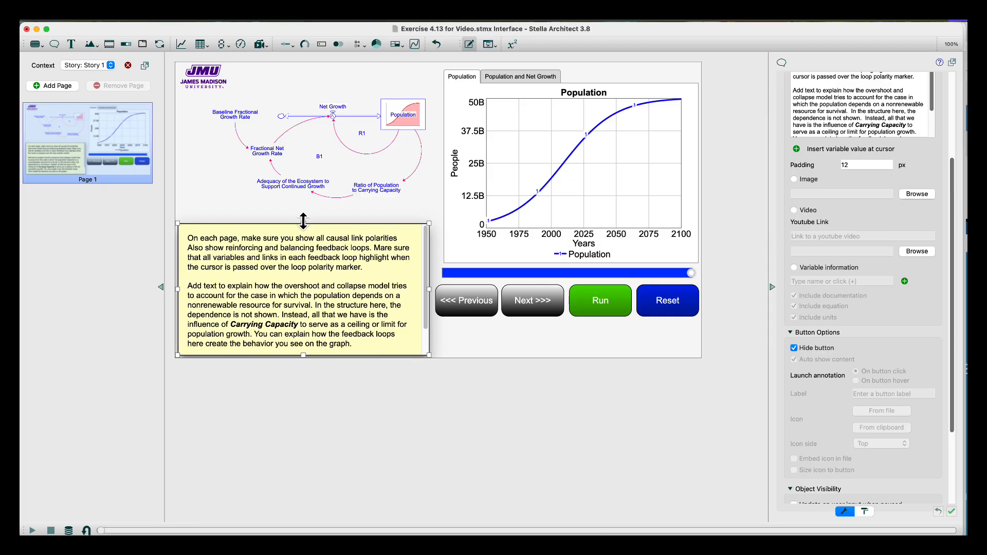
{"action": "left_click_drag", "start_coordinate": [303, 223], "coordinate": [302, 198]}
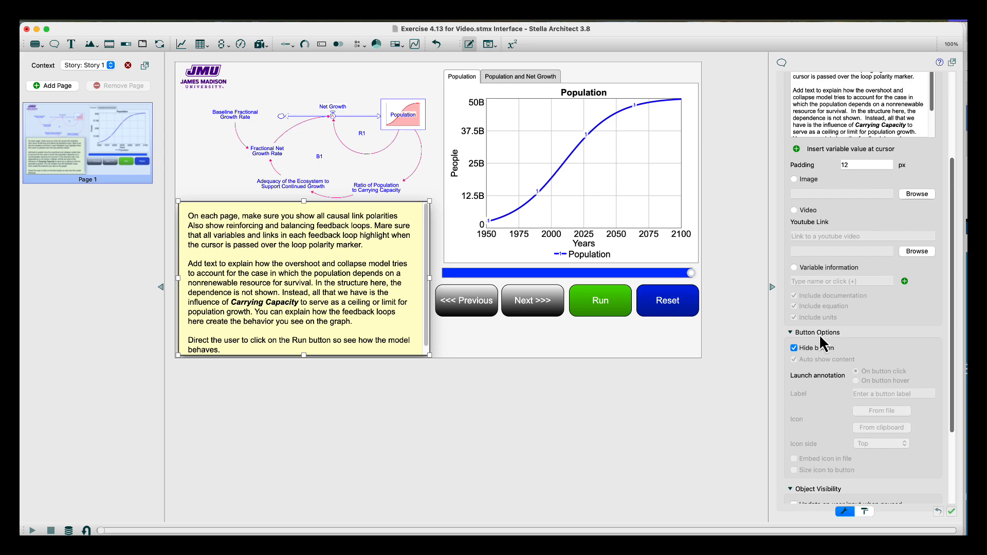
Unhide the annotation's launch button and label it Instructions.
{"action": "left_click", "coordinate": [794, 347]}
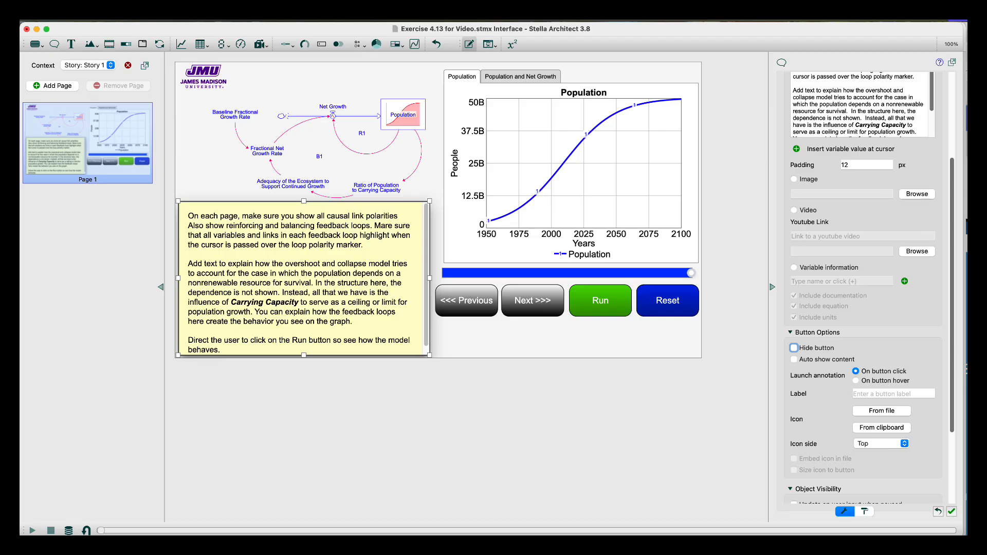
{"action": "left_click", "coordinate": [916, 394]}
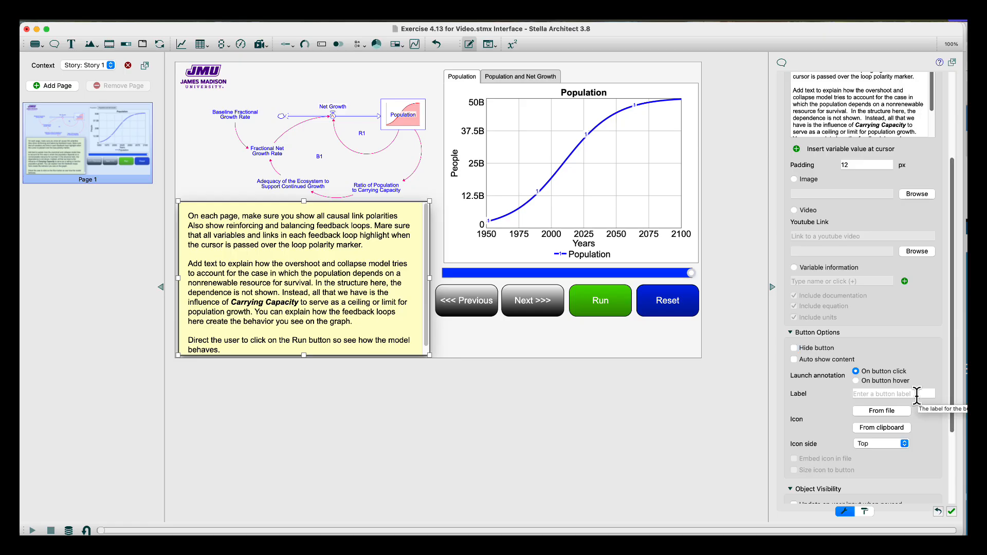
{"action": "type", "text": "Inst"}
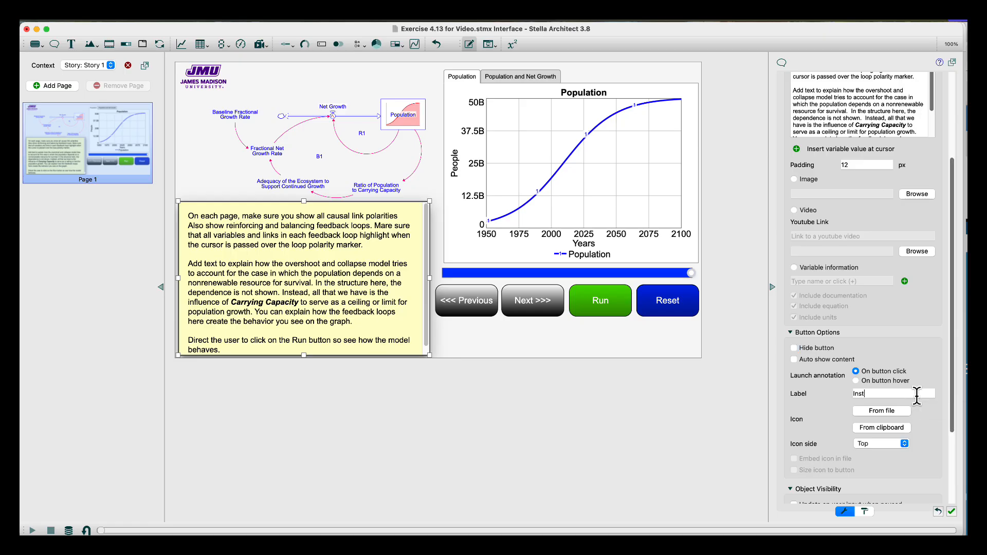
{"action": "type", "text": "ructions"}
{"action": "scroll", "coordinate": [842, 451], "scroll_direction": "down", "scroll_amount": 5}
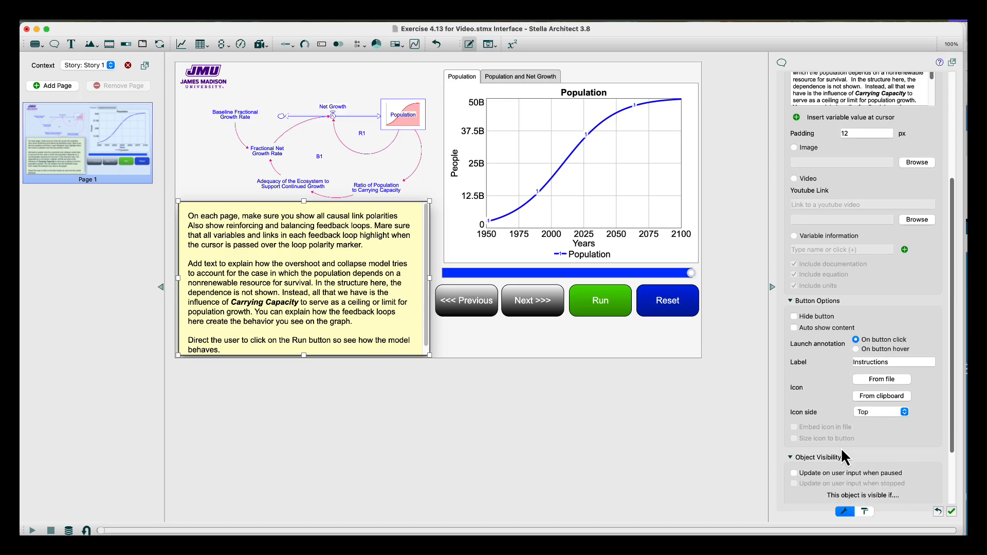
{"action": "scroll", "coordinate": [840, 447], "scroll_direction": "up", "scroll_amount": 3}
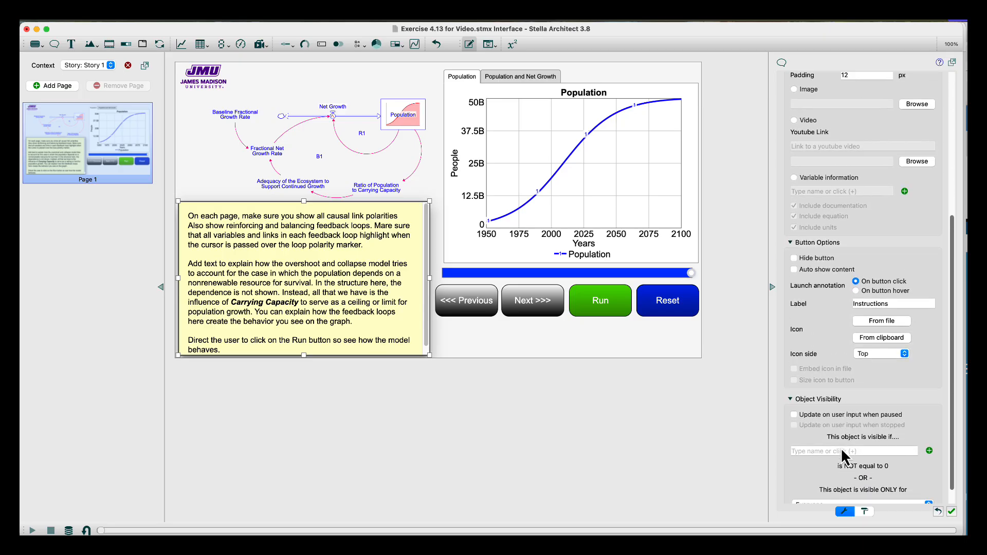
{"action": "left_click", "coordinate": [557, 354]}
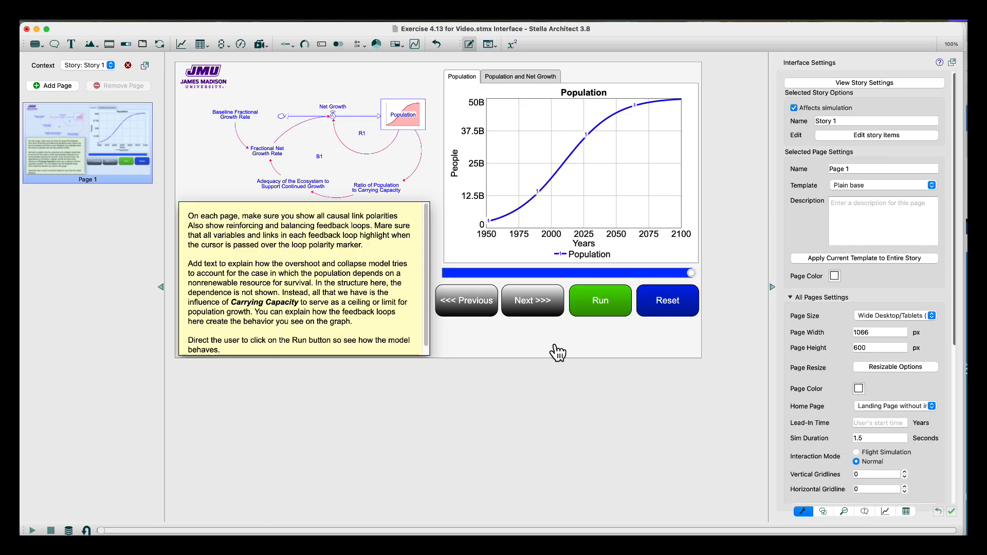
Present the page in a window to check how the annotation button looks, and return to editing.
{"action": "left_click", "coordinate": [493, 45]}
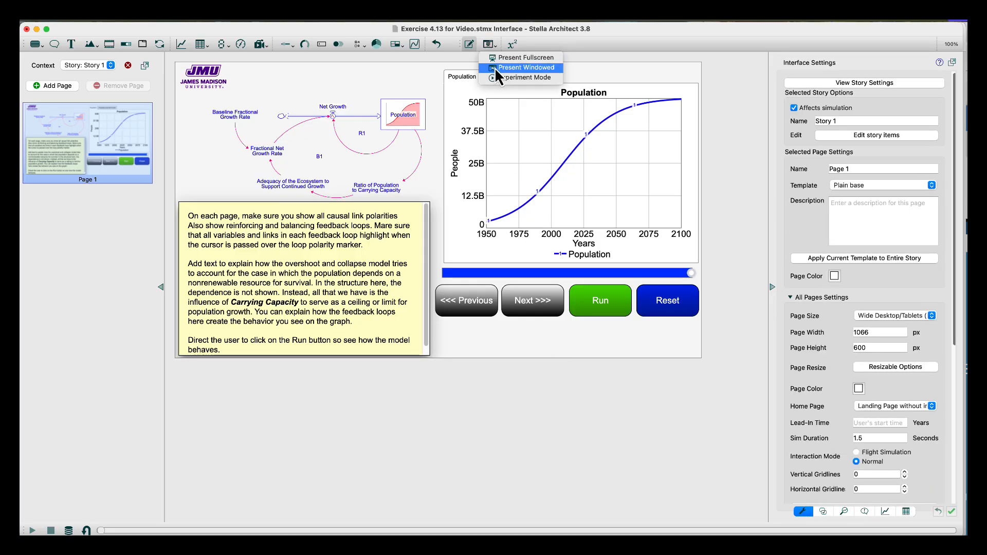
{"action": "left_click", "coordinate": [535, 69]}
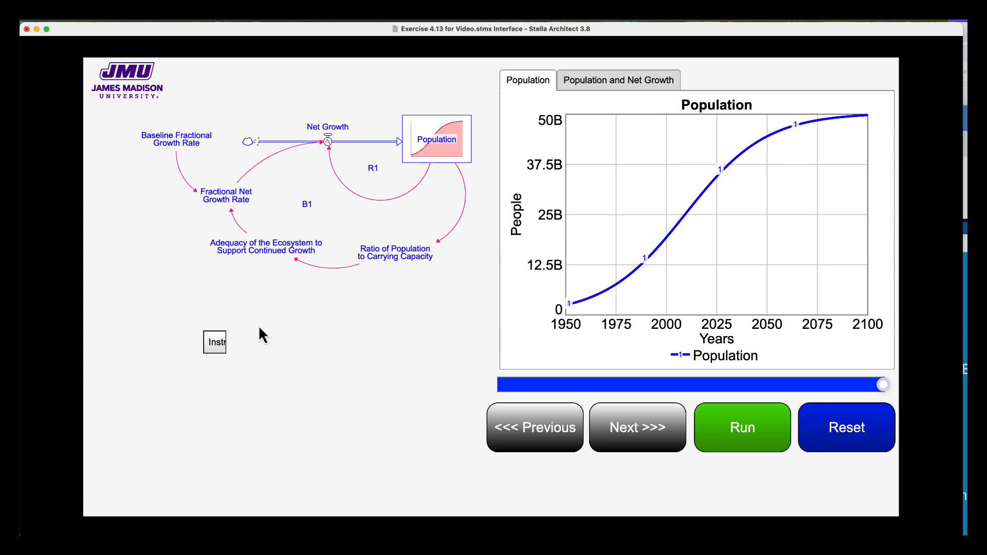
{"action": "key", "text": "Escape"}
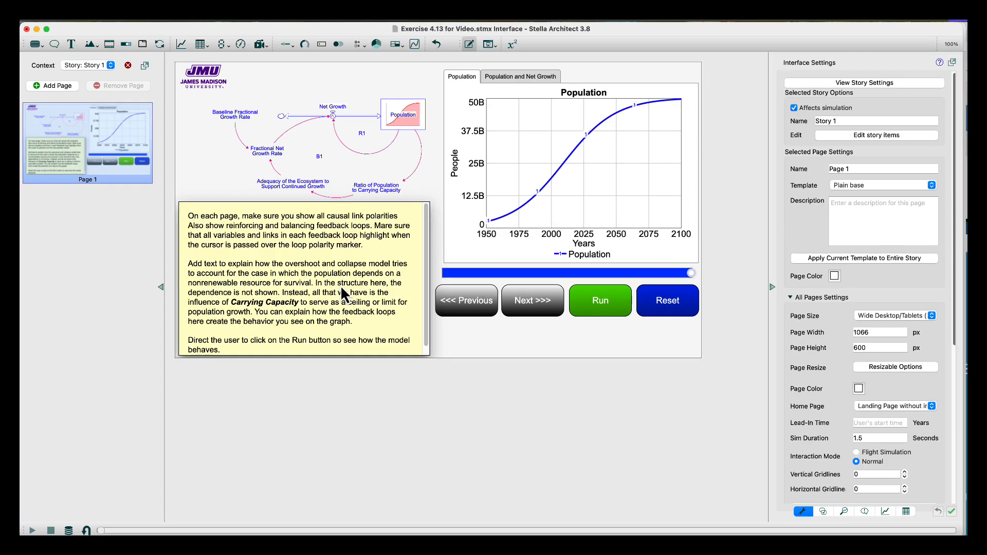
Move the small Instructions button below the Previous button, shifting the annotation popup aside and back below the structure diagram.
{"action": "mouse_move", "coordinate": [347, 238]}
{"action": "left_mouse_down"}
{"action": "mouse_move", "coordinate": [318, 197]}
{"action": "mouse_move", "coordinate": [342, 137]}
{"action": "left_mouse_up"}
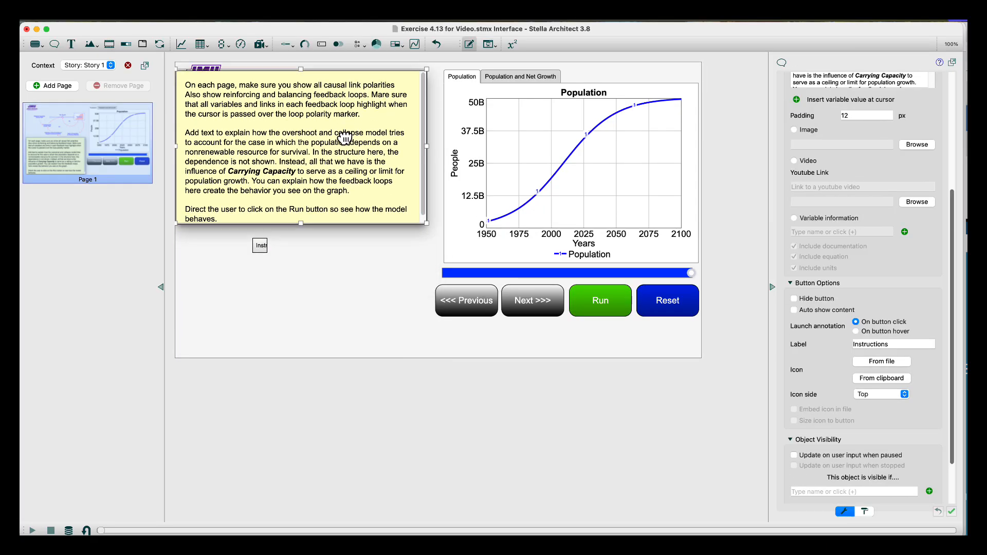
{"action": "mouse_move", "coordinate": [266, 251]}
{"action": "left_mouse_down"}
{"action": "mouse_move", "coordinate": [386, 295]}
{"action": "mouse_move", "coordinate": [463, 340]}
{"action": "left_mouse_up"}
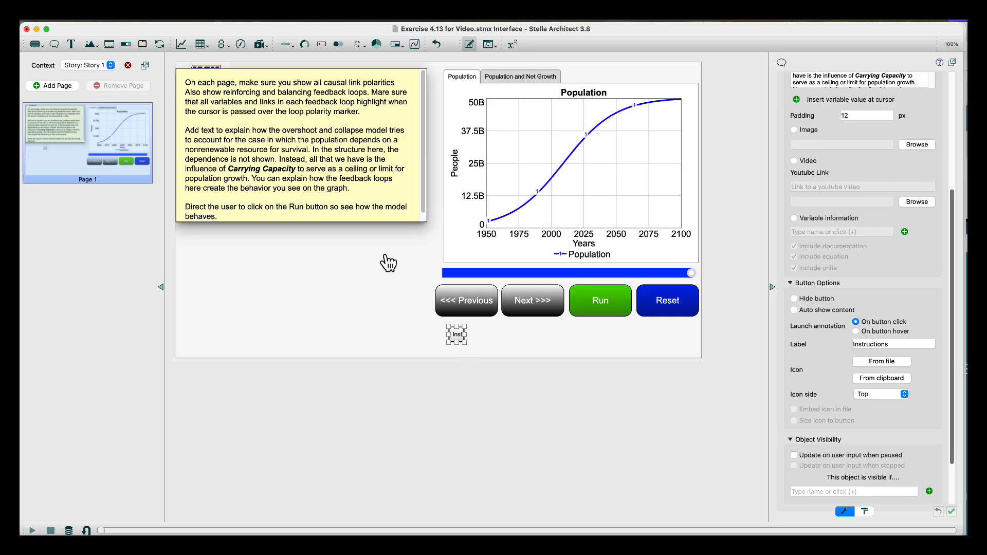
{"action": "mouse_move", "coordinate": [364, 220]}
{"action": "left_mouse_down"}
{"action": "mouse_move", "coordinate": [359, 349]}
{"action": "mouse_move", "coordinate": [368, 355]}
{"action": "left_mouse_up"}
Enlarge the Instructions button below the Previous and Next buttons to about 243 by 66 px.
{"action": "left_click", "coordinate": [457, 338]}
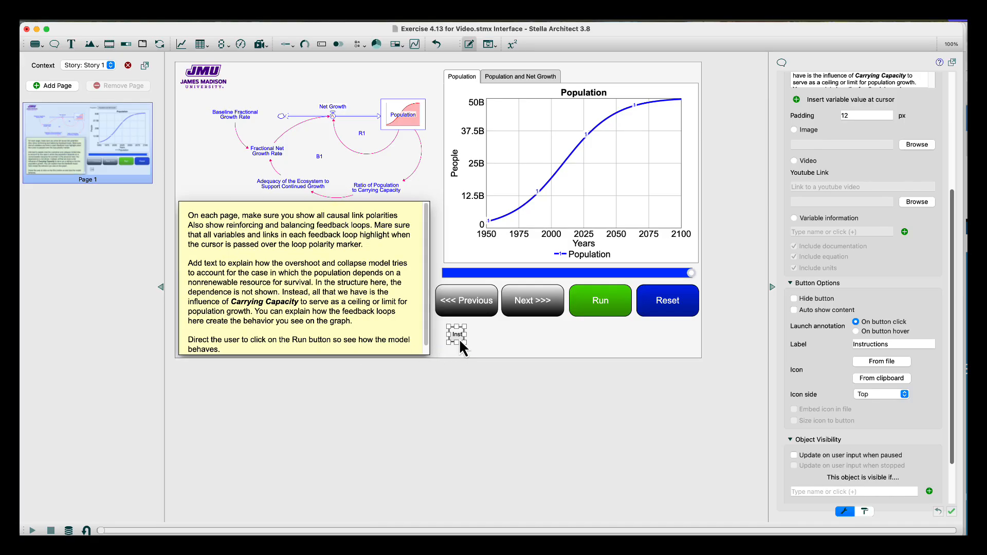
{"action": "left_click_drag", "start_coordinate": [466, 343], "coordinate": [556, 355]}
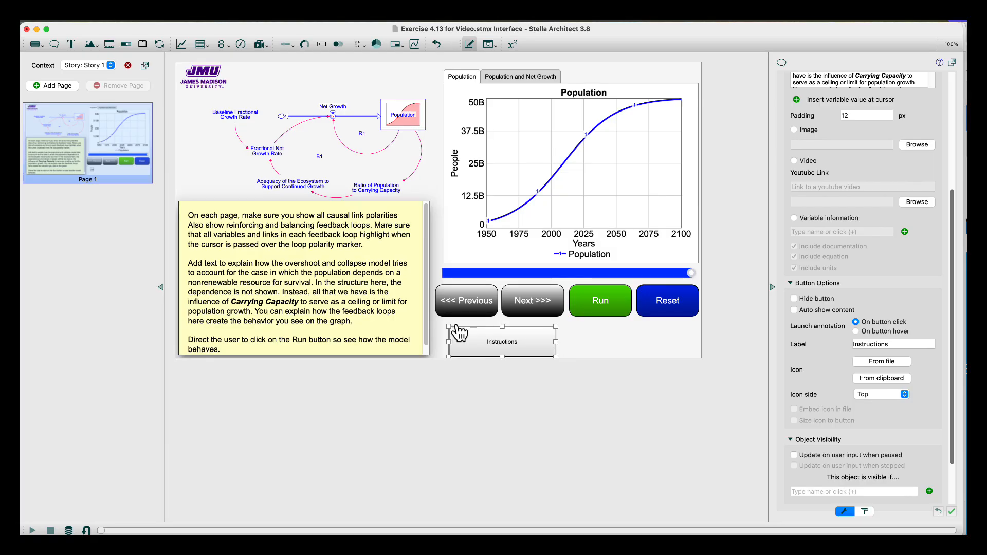
{"action": "left_click_drag", "start_coordinate": [449, 327], "coordinate": [471, 337]}
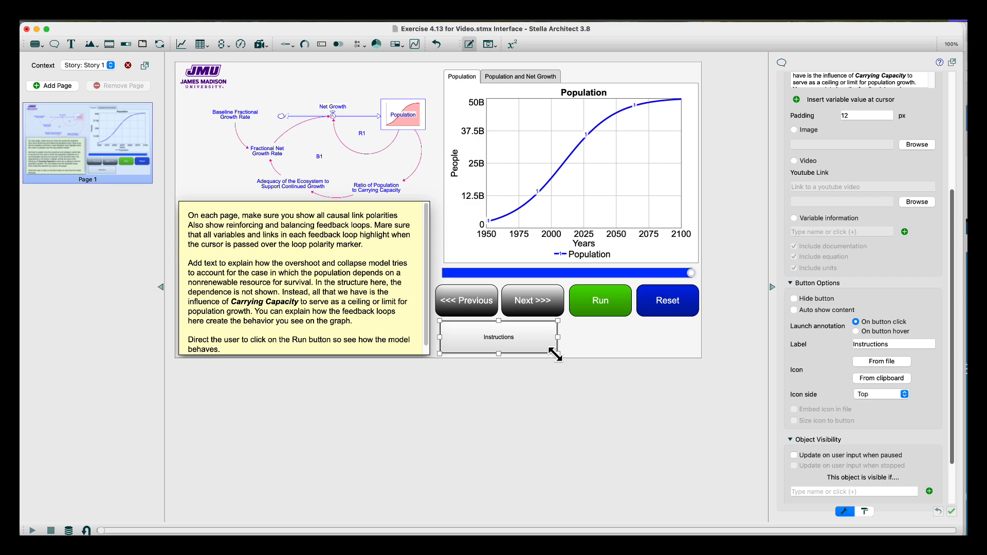
{"action": "left_click_drag", "start_coordinate": [556, 354], "coordinate": [560, 354]}
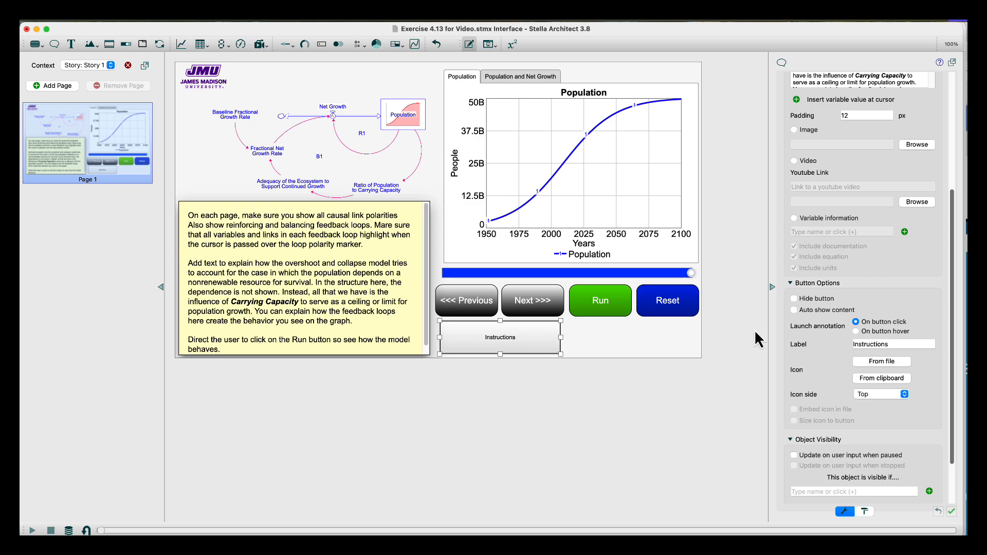
{"action": "left_click", "coordinate": [865, 510]}
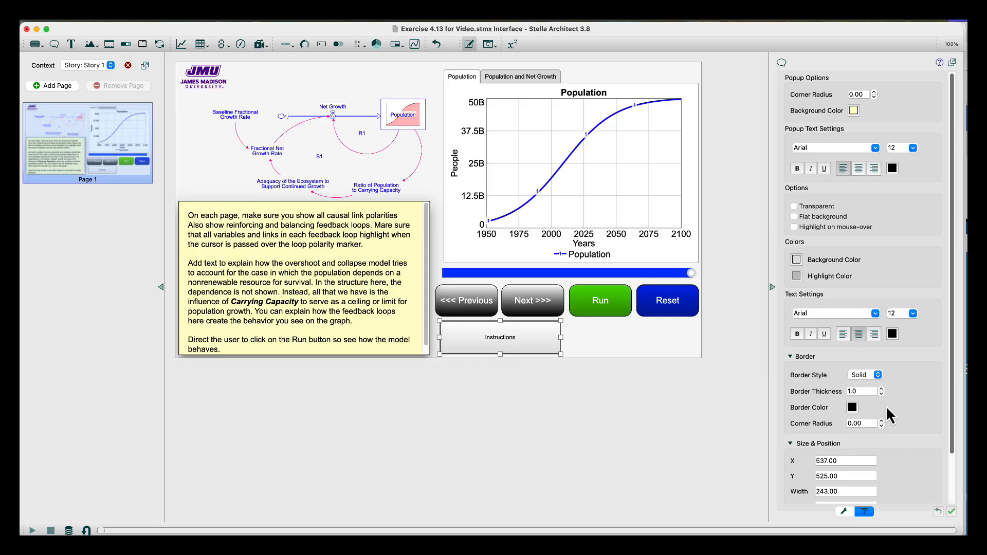
{"action": "left_click", "coordinate": [912, 149]}
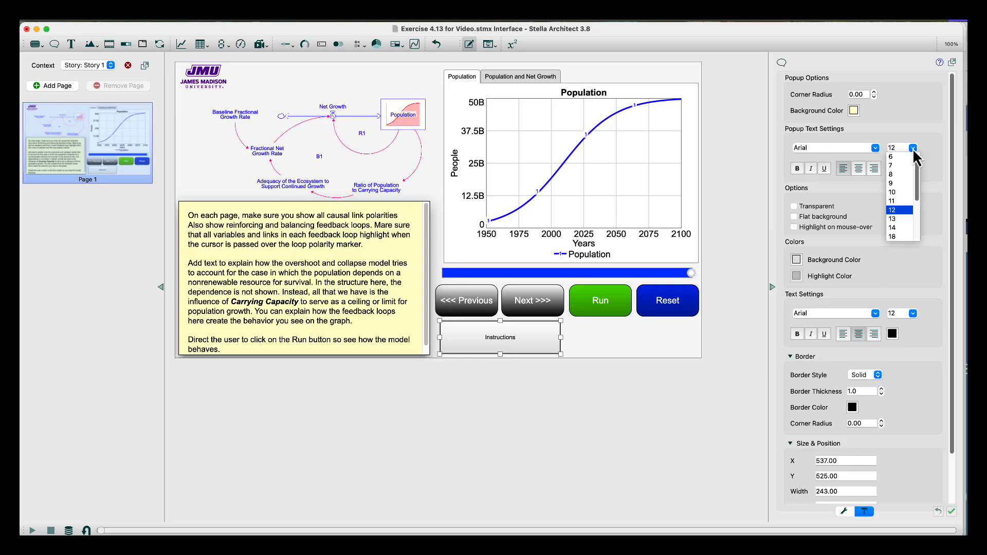
{"action": "left_click", "coordinate": [903, 236]}
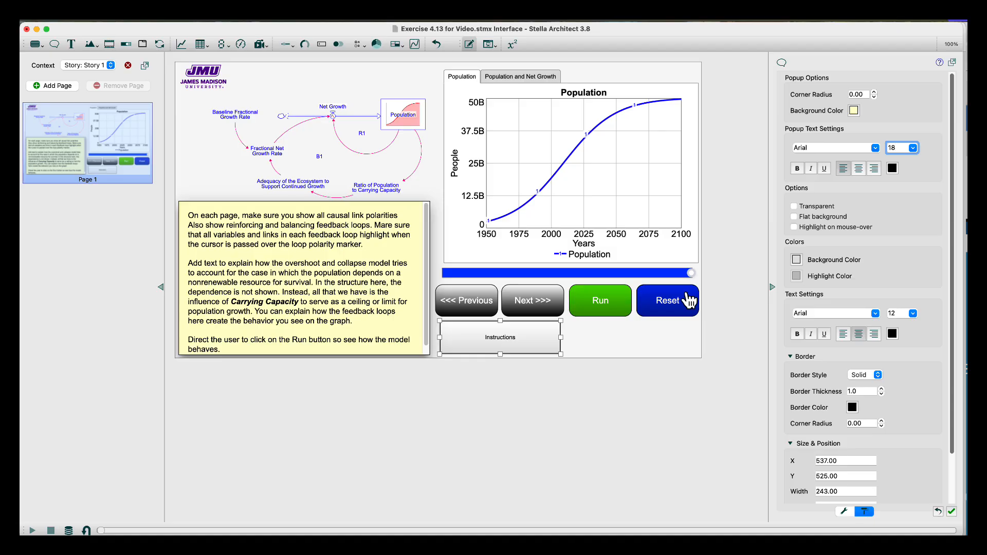
{"action": "left_click", "coordinate": [623, 323]}
{"action": "left_click", "coordinate": [552, 334]}
{"action": "left_click", "coordinate": [915, 150]}
{"action": "left_click", "coordinate": [905, 211]}
Set the Instructions button's label text to size 18 and bold.
{"action": "scroll", "coordinate": [874, 396], "scroll_direction": "down", "scroll_amount": 1}
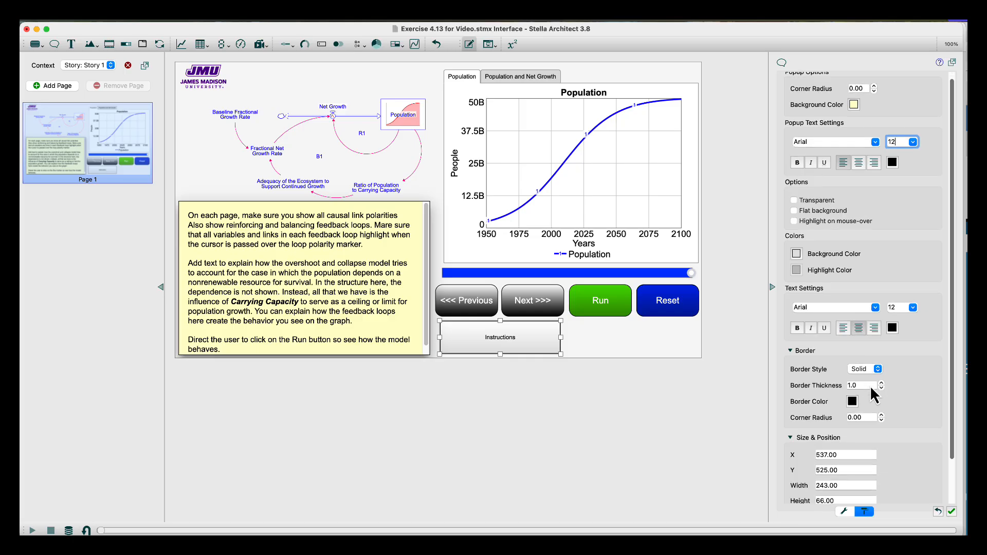
{"action": "left_click", "coordinate": [912, 307]}
{"action": "left_click", "coordinate": [905, 397]}
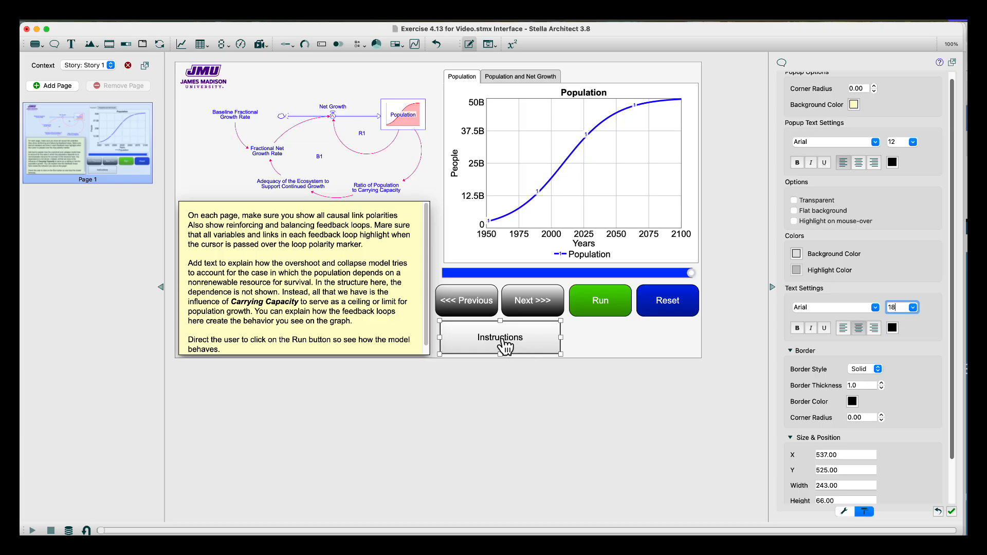
{"action": "left_click", "coordinate": [797, 328]}
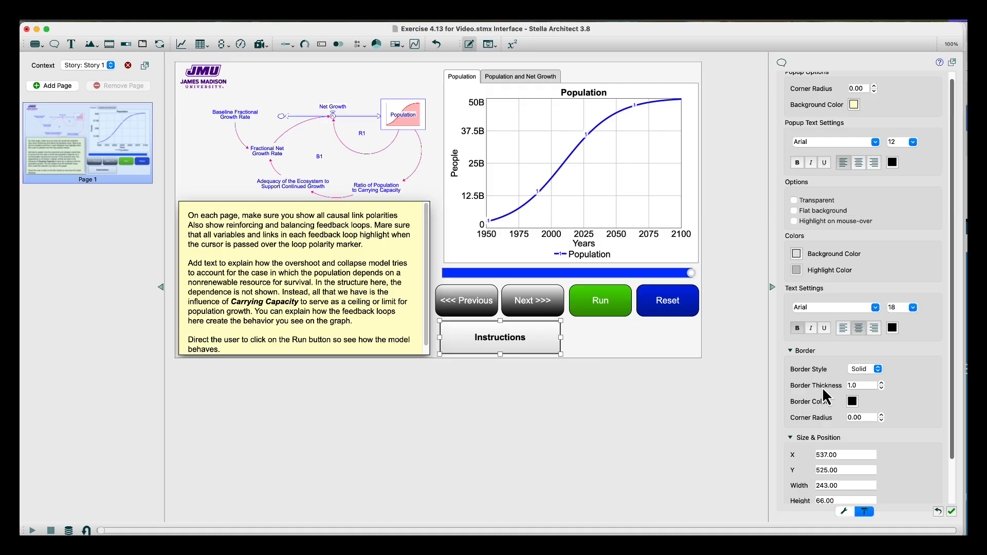
Round the Instructions button's border with a corner radius of 15 and shift the button slightly left to about X 533.
{"action": "left_click", "coordinate": [881, 414]}
{"action": "left_click", "coordinate": [881, 420]}
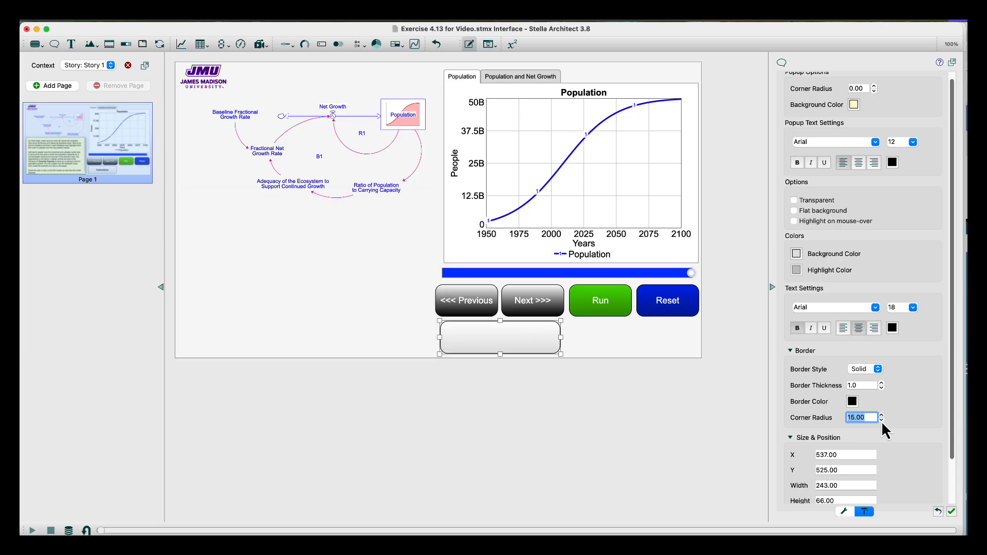
{"action": "left_click_drag", "start_coordinate": [554, 345], "coordinate": [551, 345]}
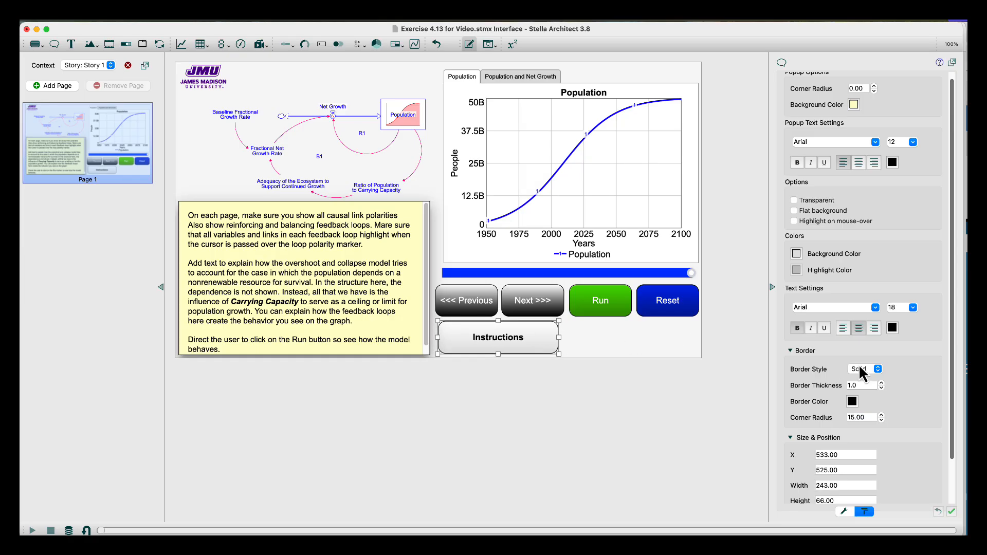
Set the Instructions button's background color to Banana.
{"action": "scroll", "coordinate": [897, 215], "scroll_direction": "up", "scroll_amount": 1}
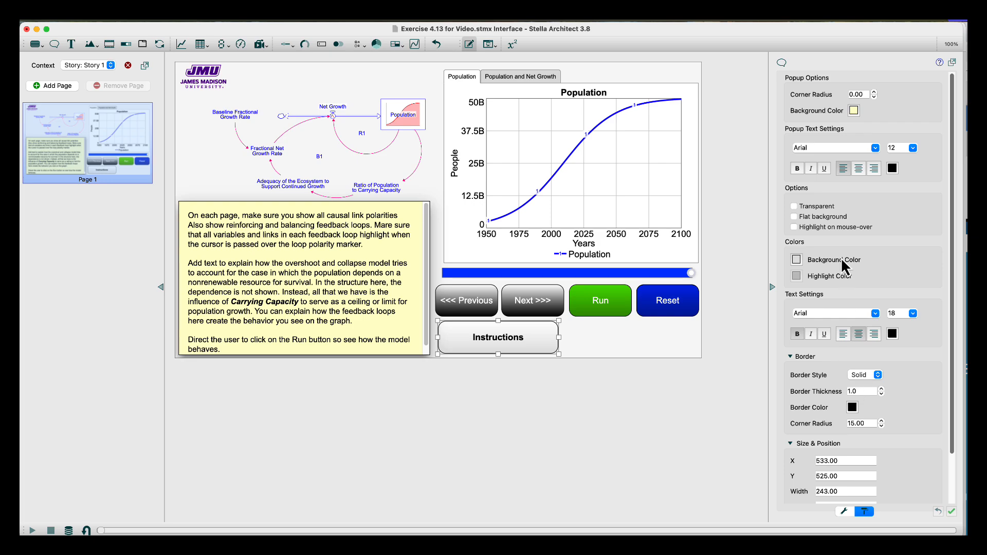
{"action": "left_click", "coordinate": [796, 259]}
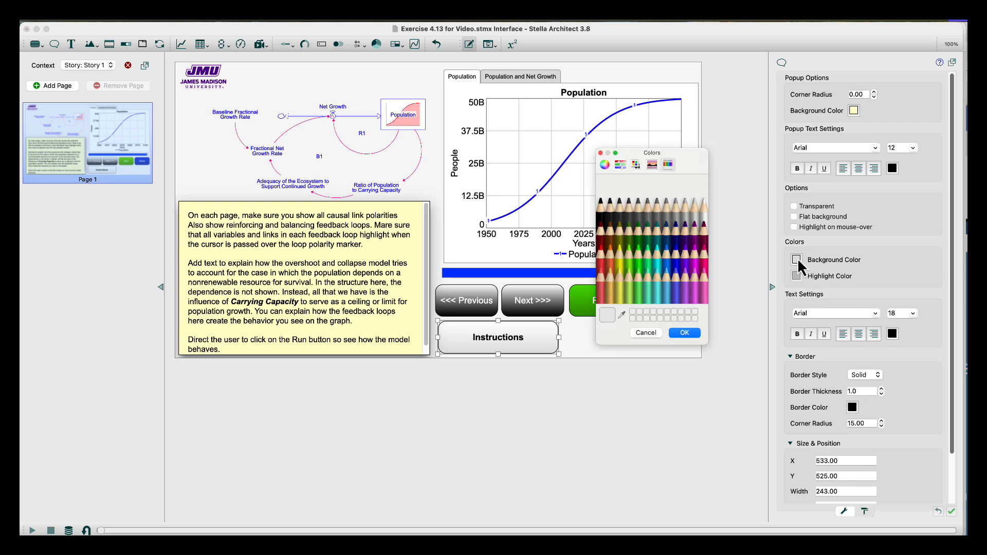
{"action": "left_click", "coordinate": [620, 275]}
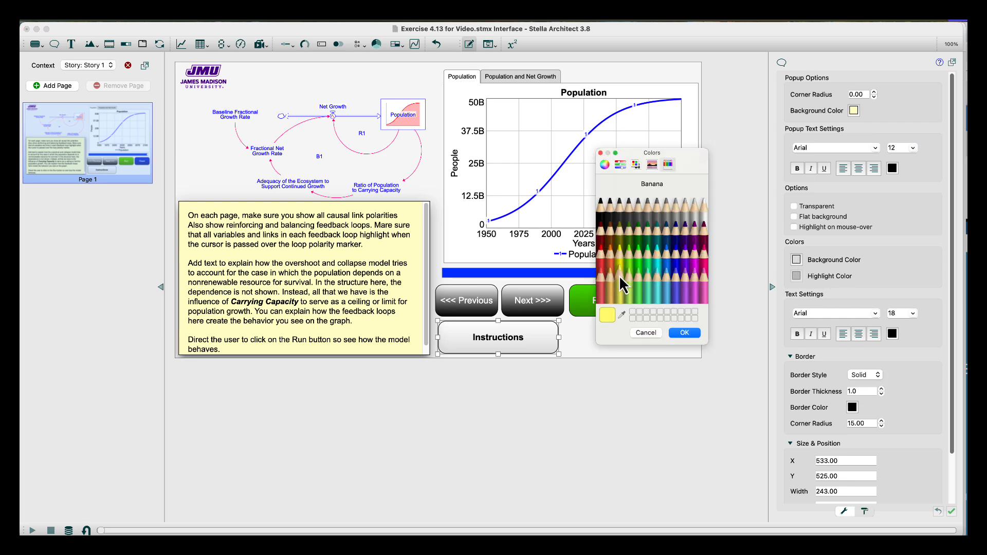
{"action": "left_click", "coordinate": [679, 331]}
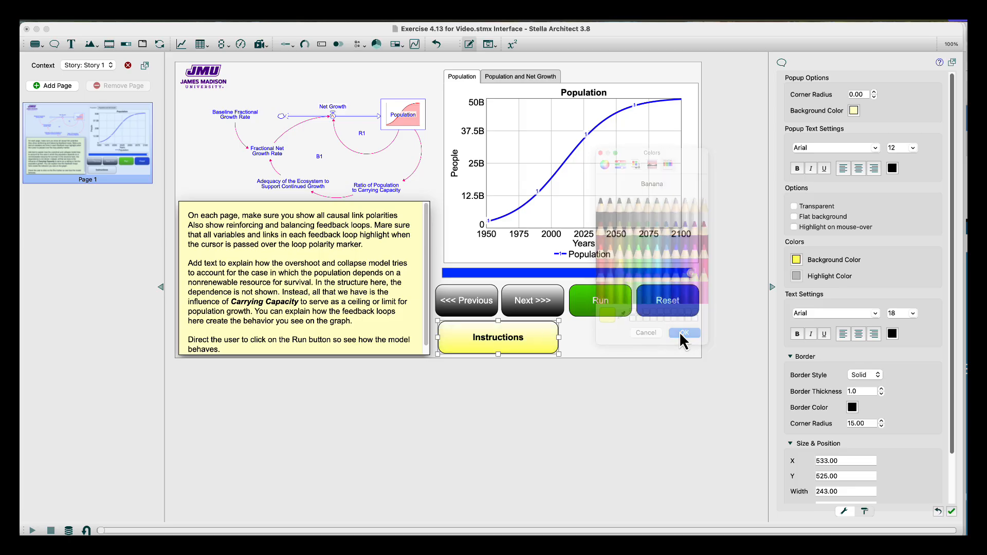
{"action": "left_click", "coordinate": [539, 340]}
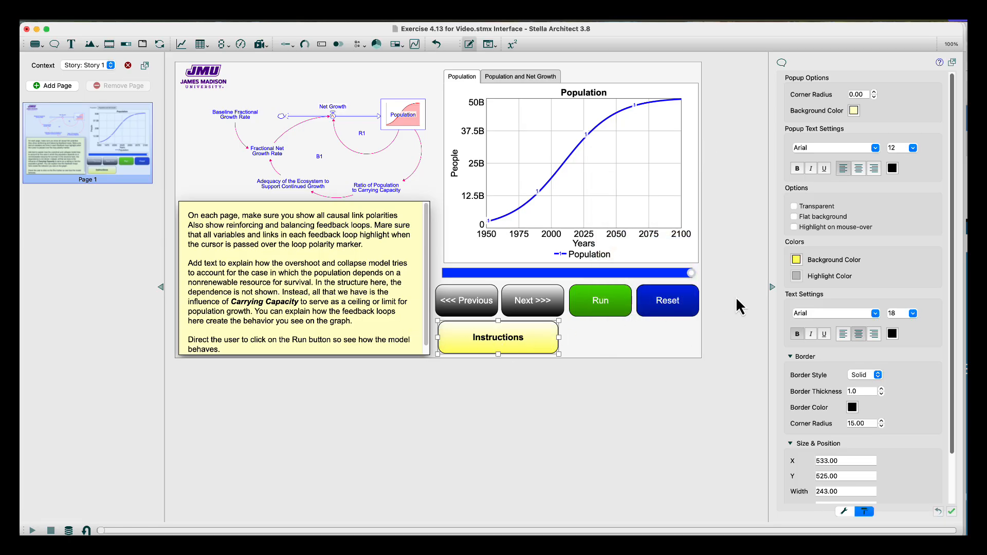
Give the Instructions button a flat background in pure bright yellow.
{"action": "left_click", "coordinate": [794, 216]}
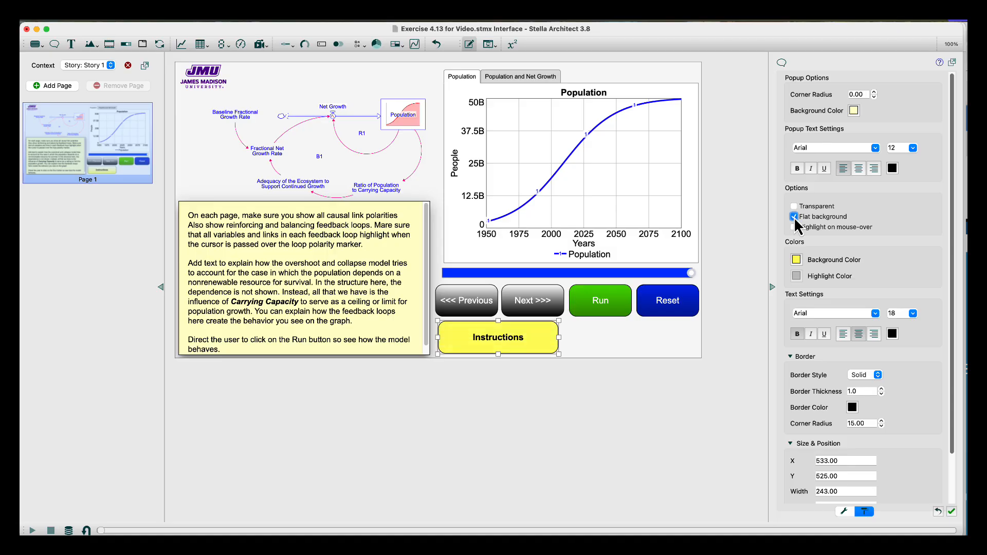
{"action": "left_click", "coordinate": [796, 259]}
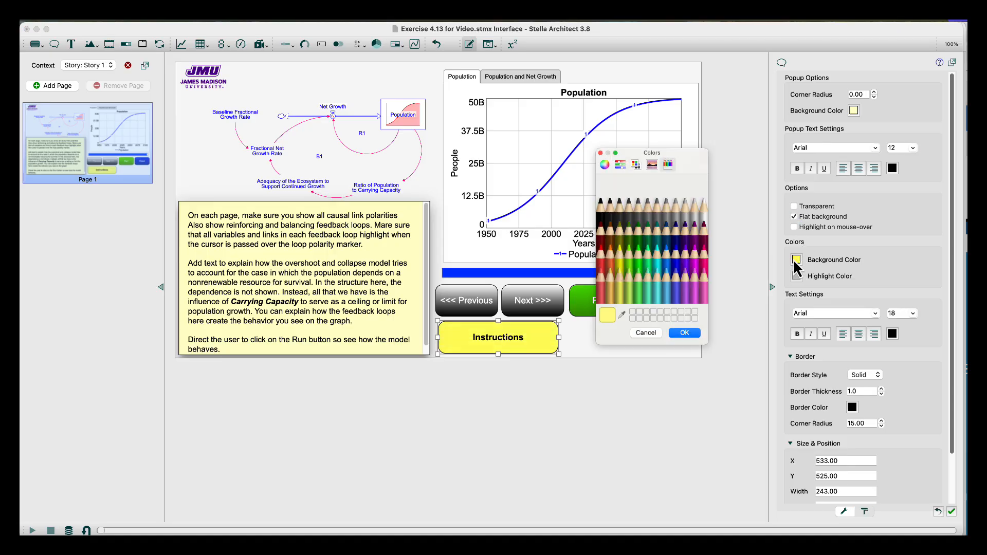
{"action": "left_click", "coordinate": [619, 260]}
{"action": "left_click", "coordinate": [685, 332]}
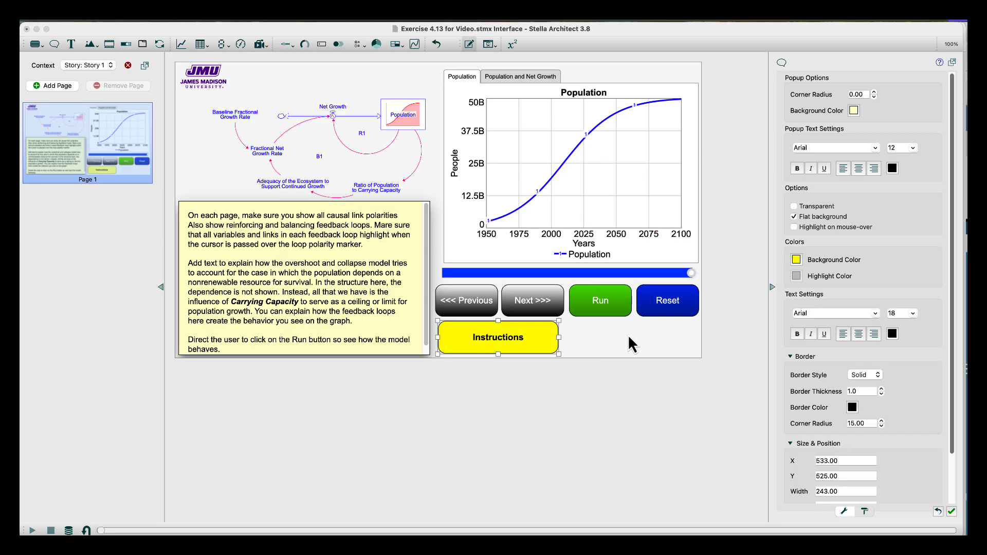
{"action": "left_click", "coordinate": [621, 338]}
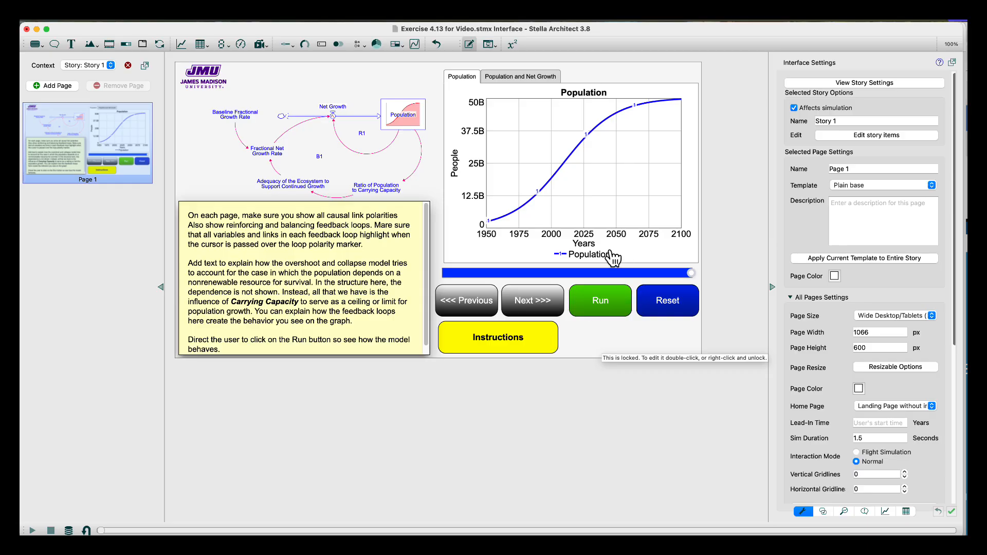
Present the page in a window and test the Instructions popup and the Reset button.
{"action": "left_click", "coordinate": [489, 45]}
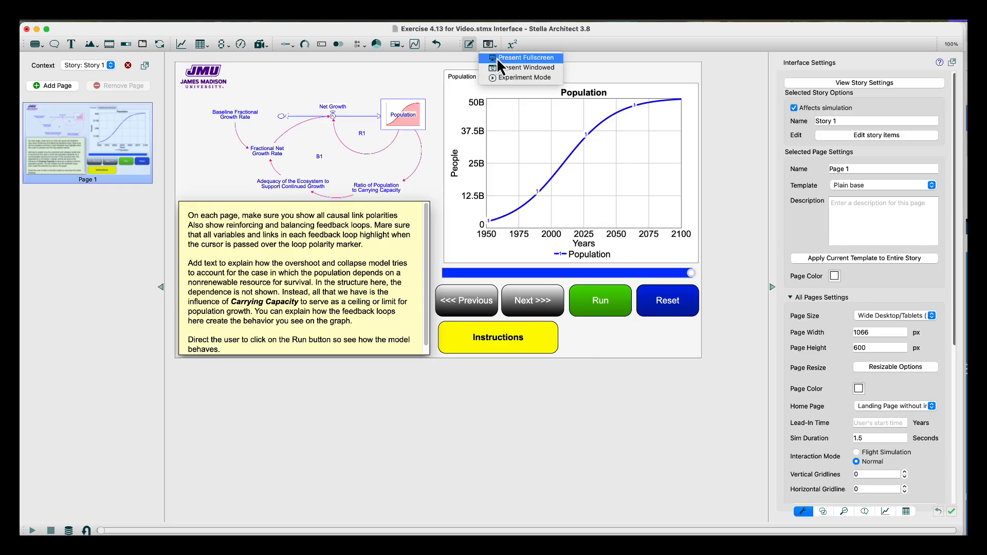
{"action": "left_click", "coordinate": [498, 69]}
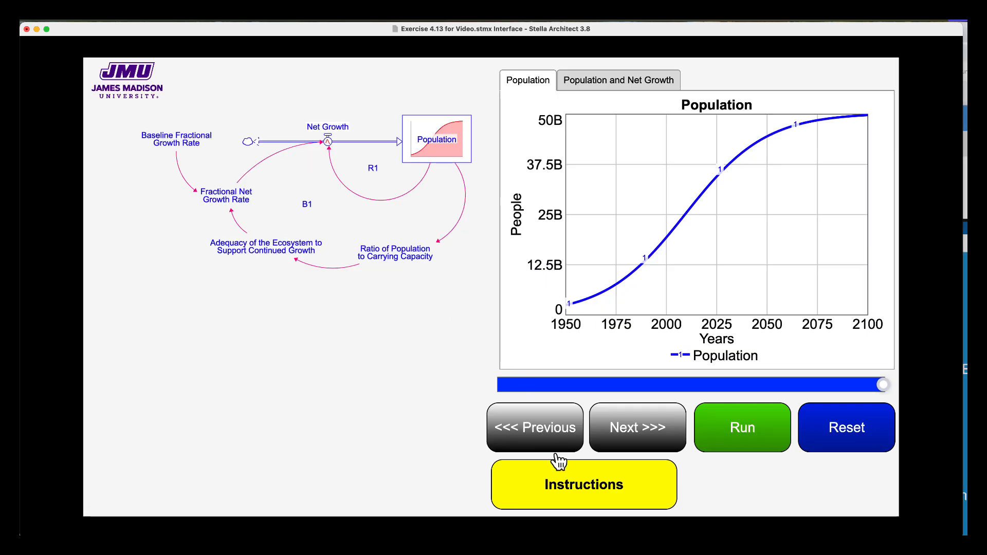
{"action": "left_click", "coordinate": [569, 480]}
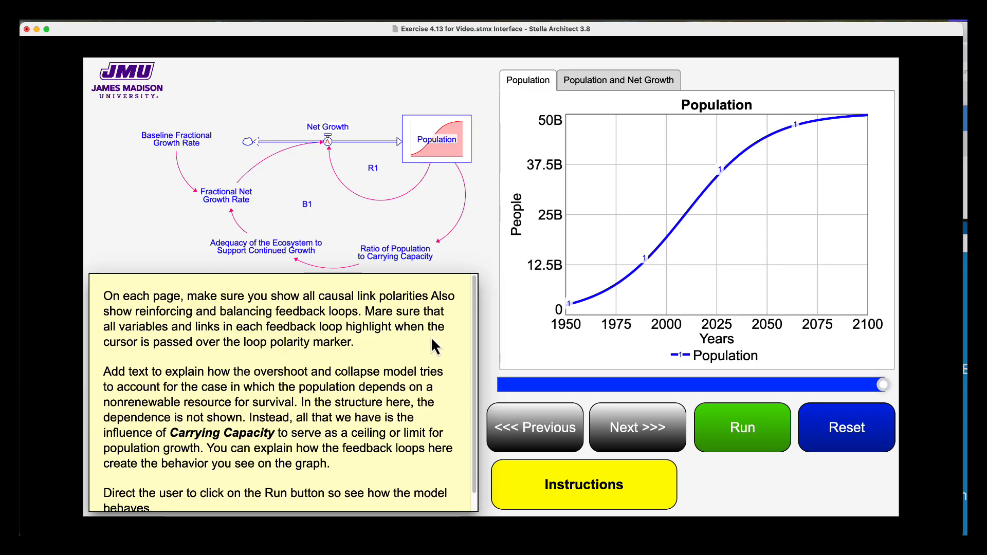
{"action": "left_click", "coordinate": [482, 263]}
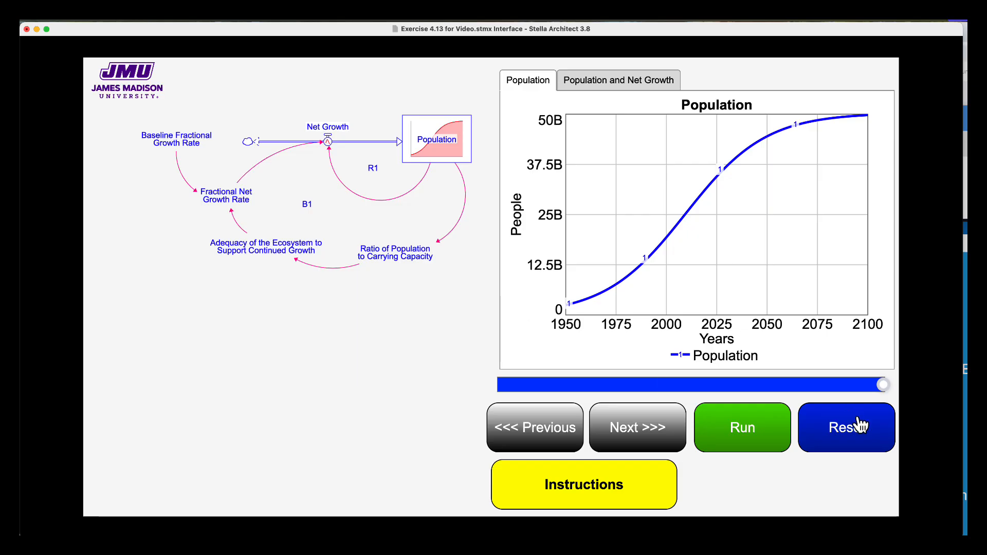
{"action": "left_click", "coordinate": [862, 433]}
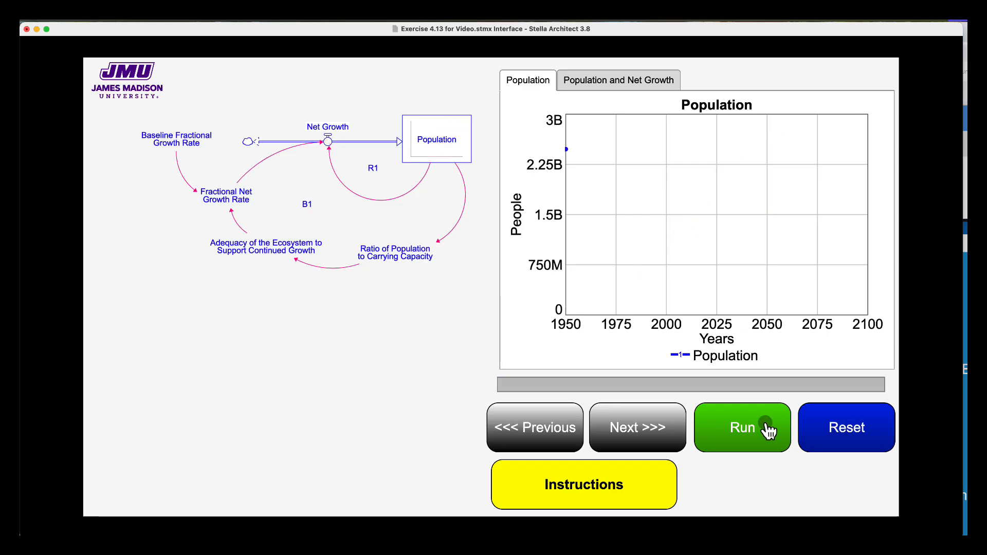
Run the population simulation in the story preview and view its instructions, the Population and Net Growth graph, and the Population graph.
{"action": "left_click", "coordinate": [767, 430]}
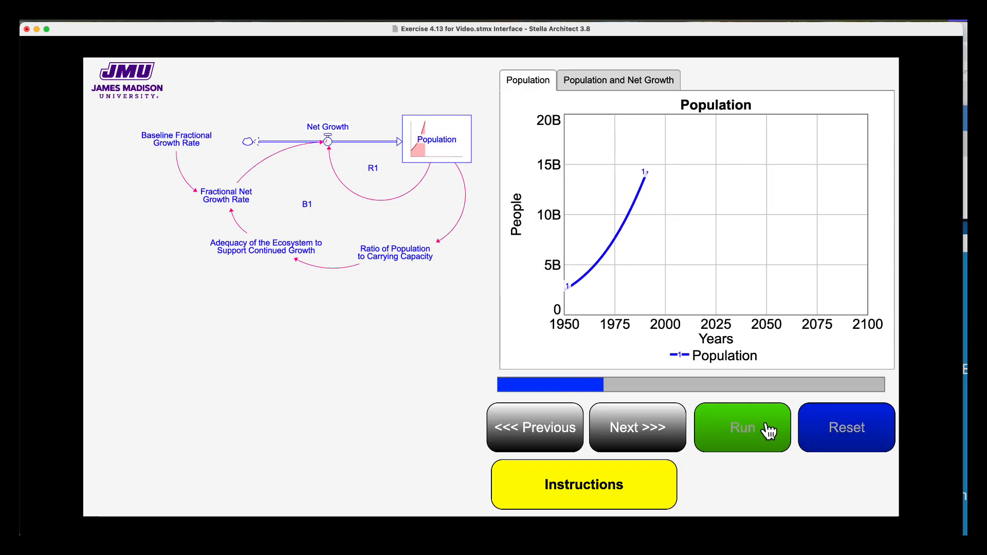
{"action": "left_click", "coordinate": [658, 468]}
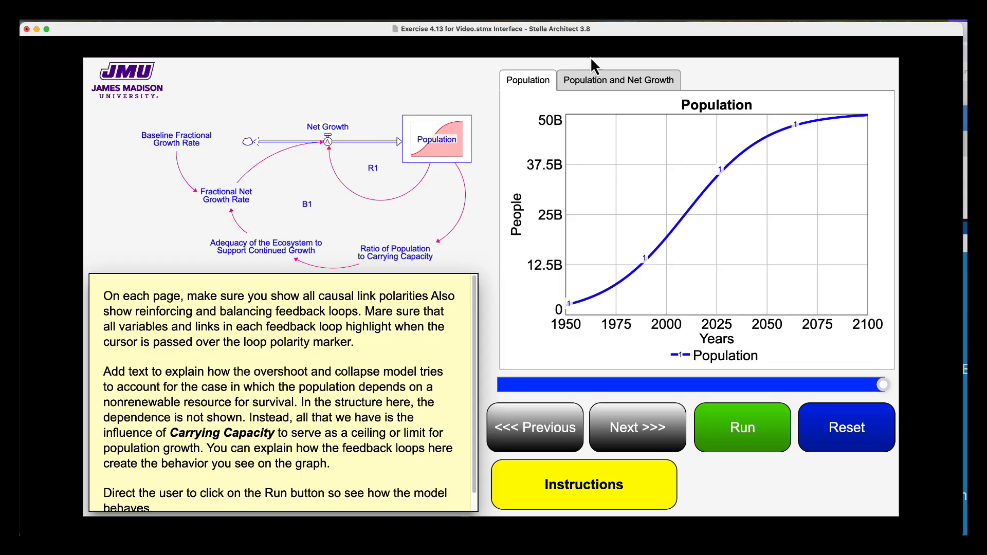
{"action": "left_click", "coordinate": [598, 83]}
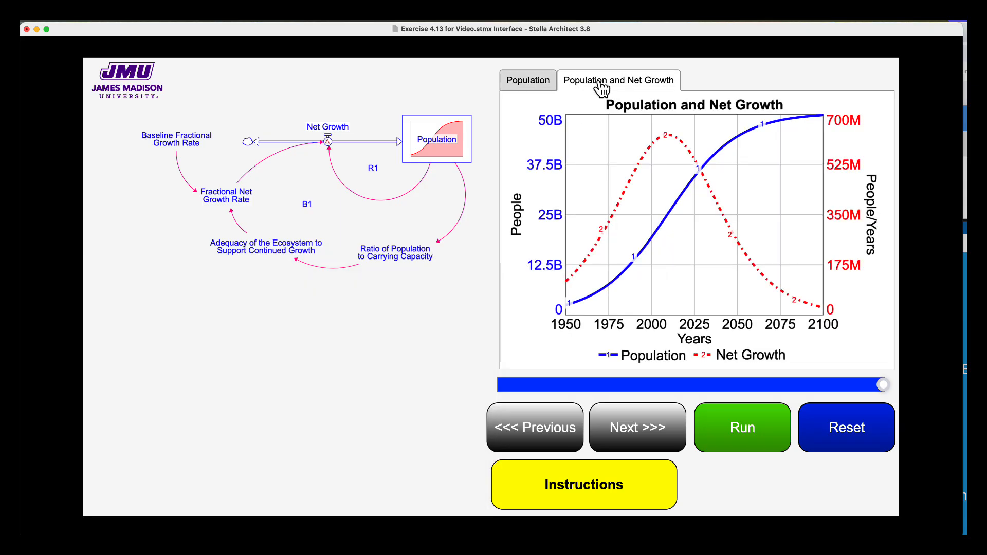
{"action": "left_click", "coordinate": [537, 87]}
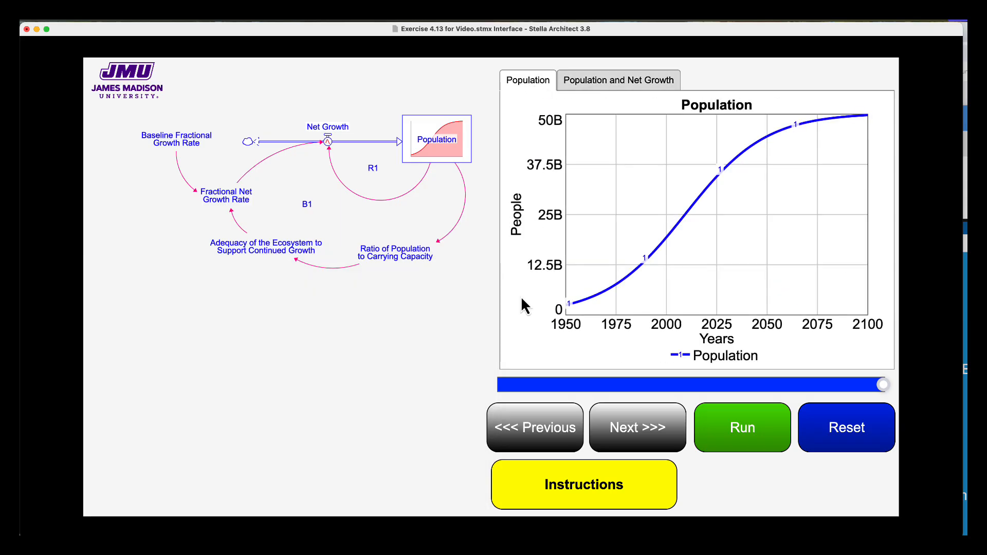
{"action": "left_click", "coordinate": [532, 489]}
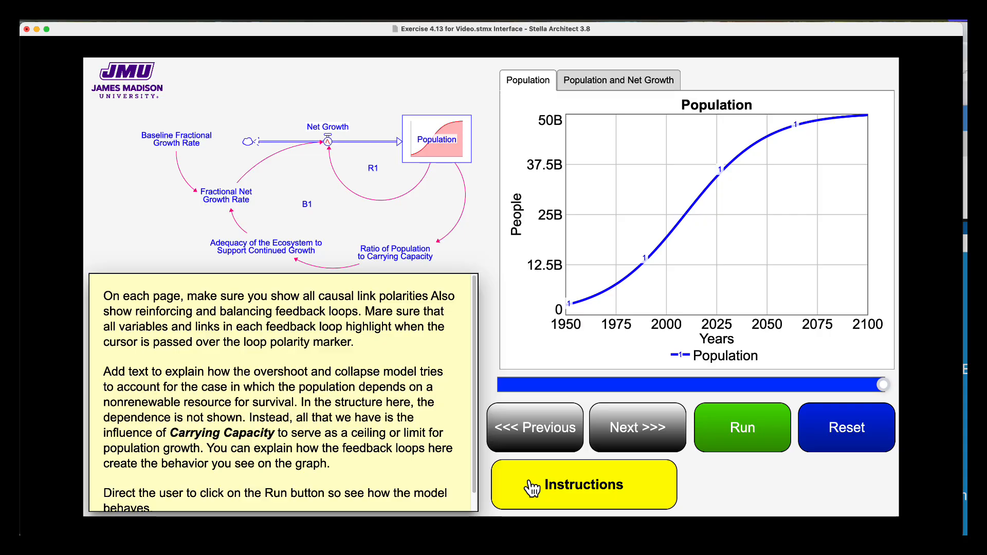
Test the Previous and System Structure navigation between the story page and the projections page, and exit the preview.
{"action": "left_click", "coordinate": [528, 439]}
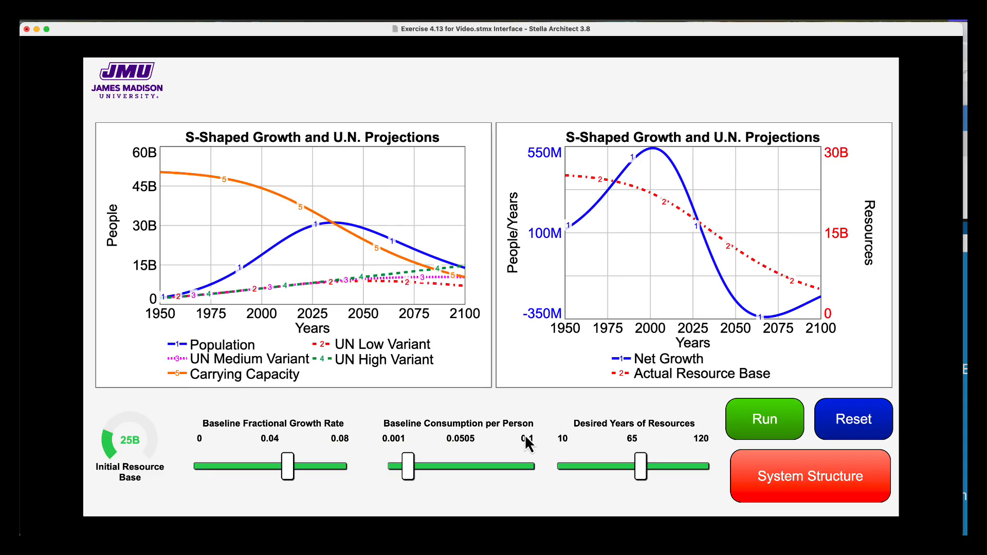
{"action": "left_click", "coordinate": [803, 495]}
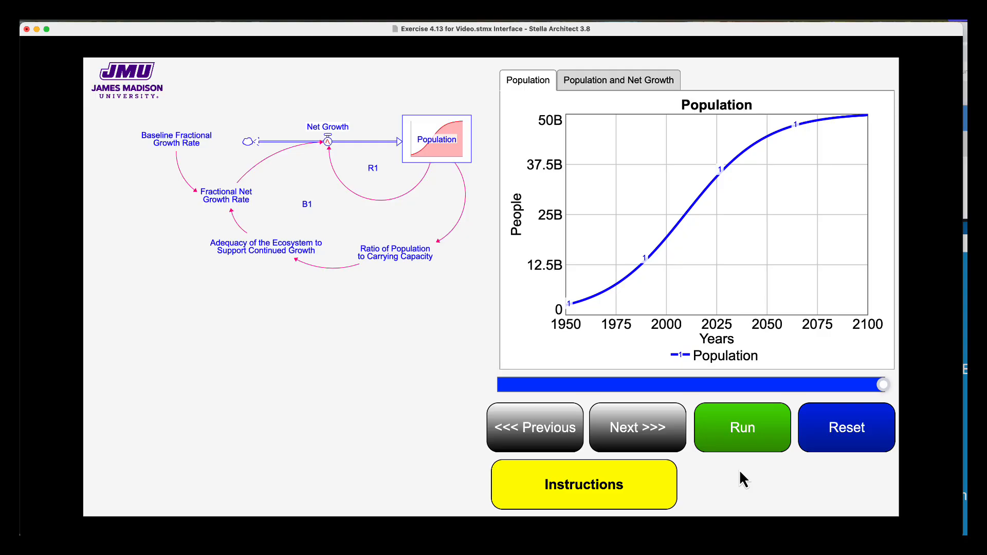
{"action": "key", "text": "Escape"}
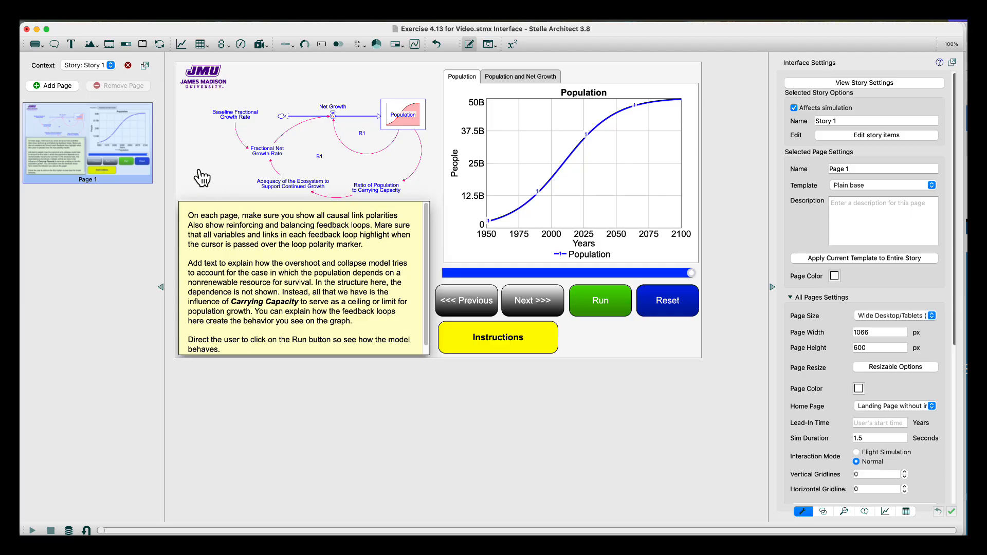
Add a second story page and include Resource Consumption, its link from Population, Baseline Annual Consumption Per Person, and Actual Resource Base in its visible structure.
{"action": "left_click", "coordinate": [57, 86]}
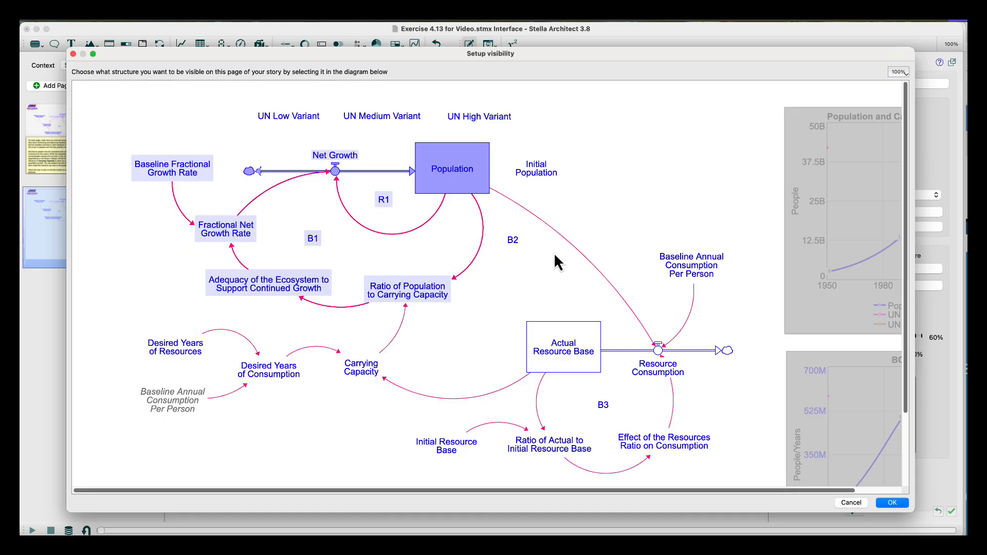
{"action": "left_click", "coordinate": [657, 345]}
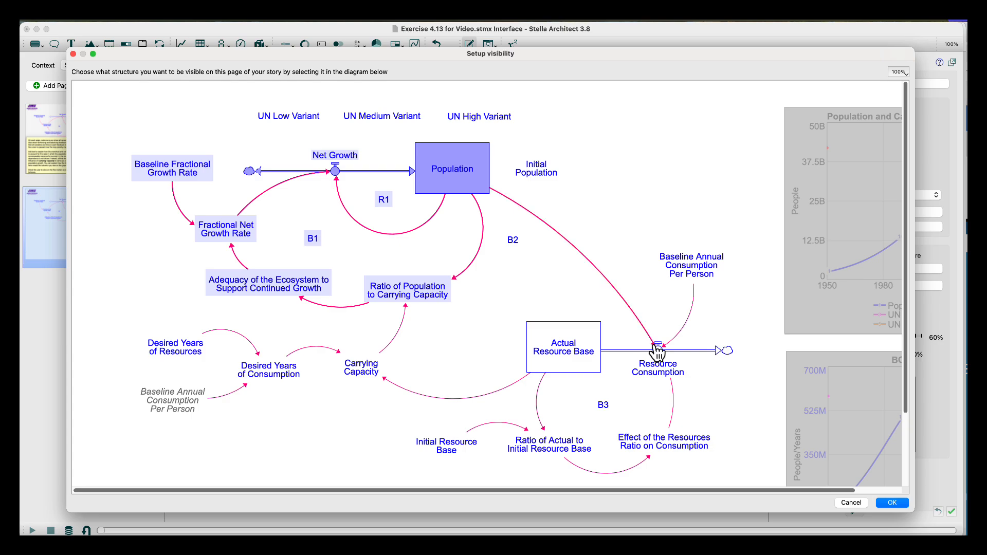
{"action": "left_click", "coordinate": [660, 353]}
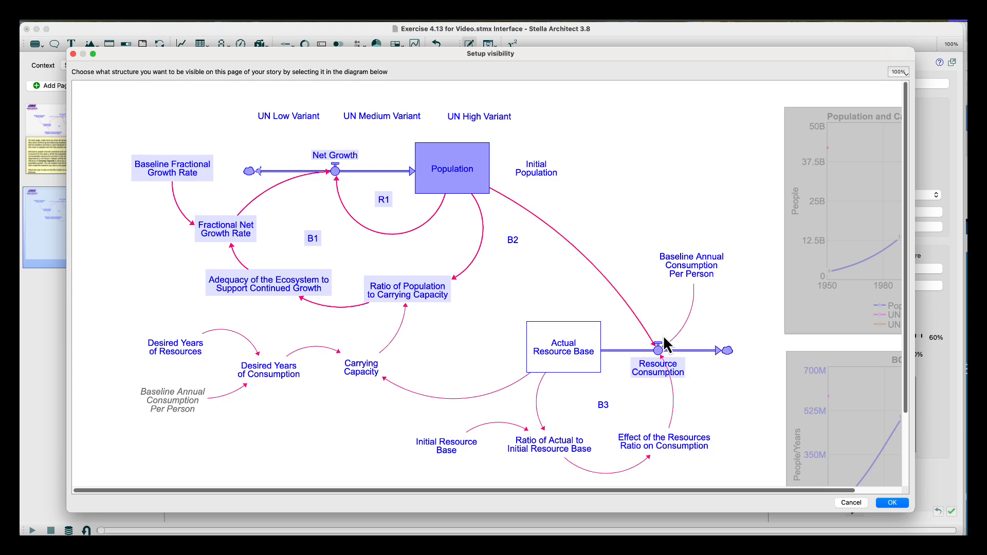
{"action": "left_click", "coordinate": [695, 273]}
{"action": "left_click", "coordinate": [587, 342]}
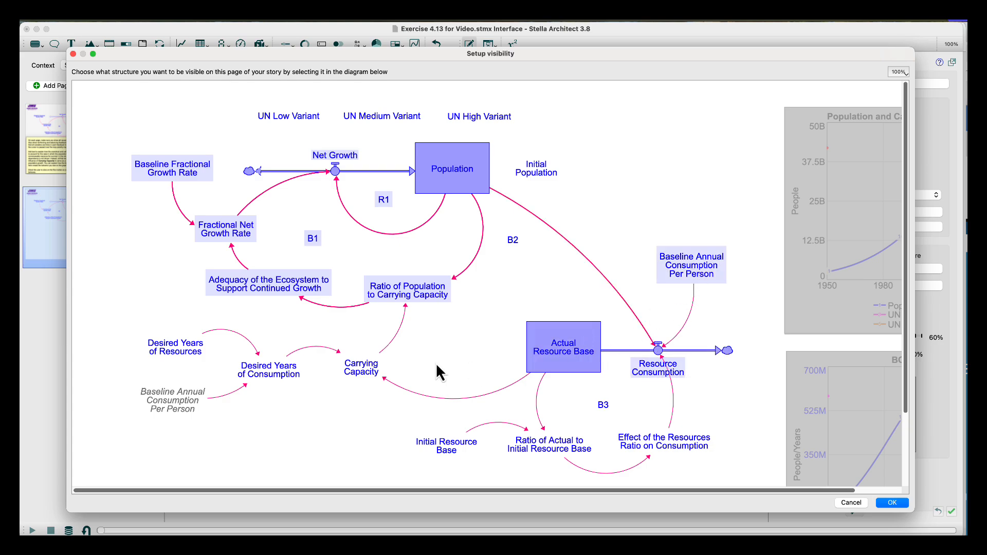
Include Carrying Capacity, Desired Years of Consumption, the ghosted Baseline Annual Consumption Per Person, their connecting links, and loop B2 in the new page's visible structure.
{"action": "left_click", "coordinate": [391, 385]}
{"action": "left_click", "coordinate": [365, 372]}
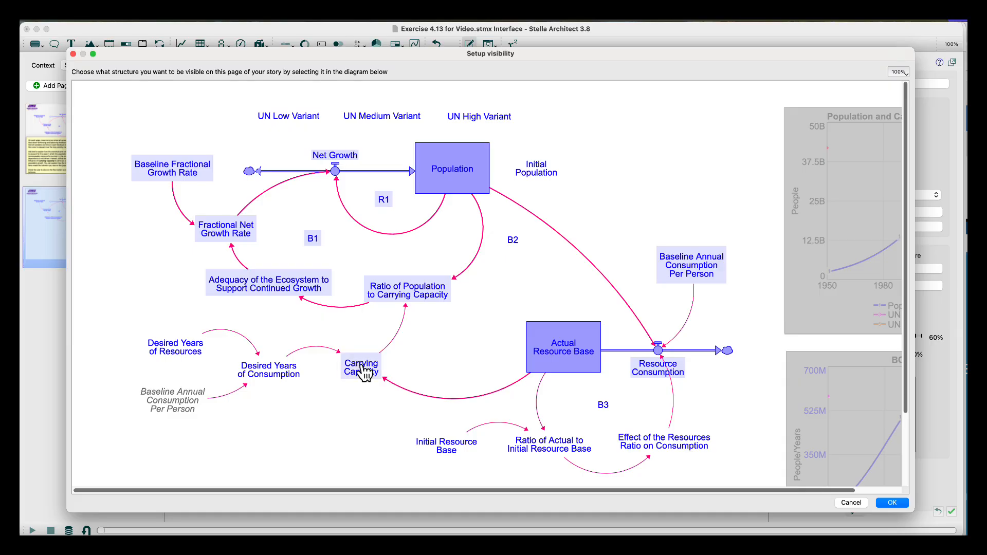
{"action": "left_click", "coordinate": [406, 309]}
{"action": "left_click", "coordinate": [271, 373]}
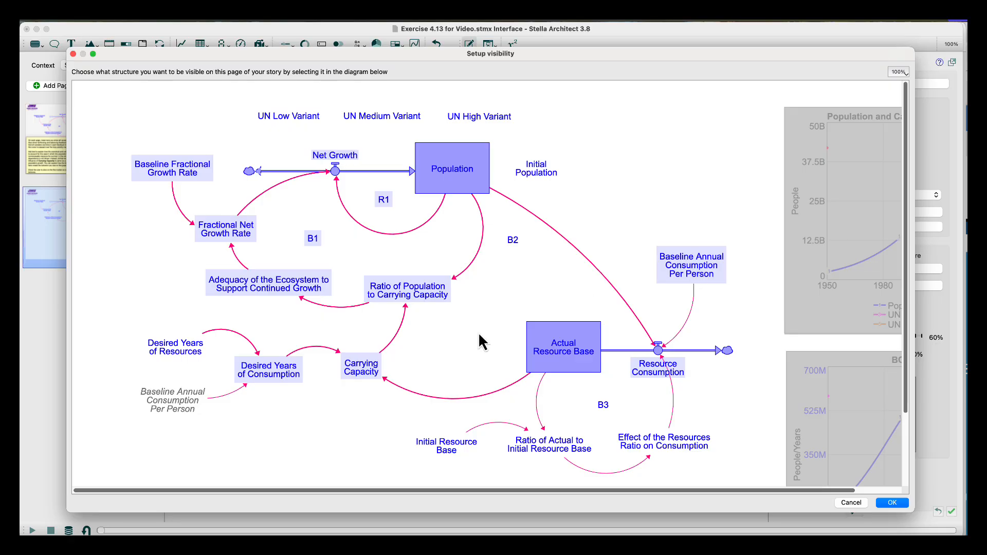
{"action": "left_click", "coordinate": [179, 410]}
{"action": "left_click", "coordinate": [521, 242]}
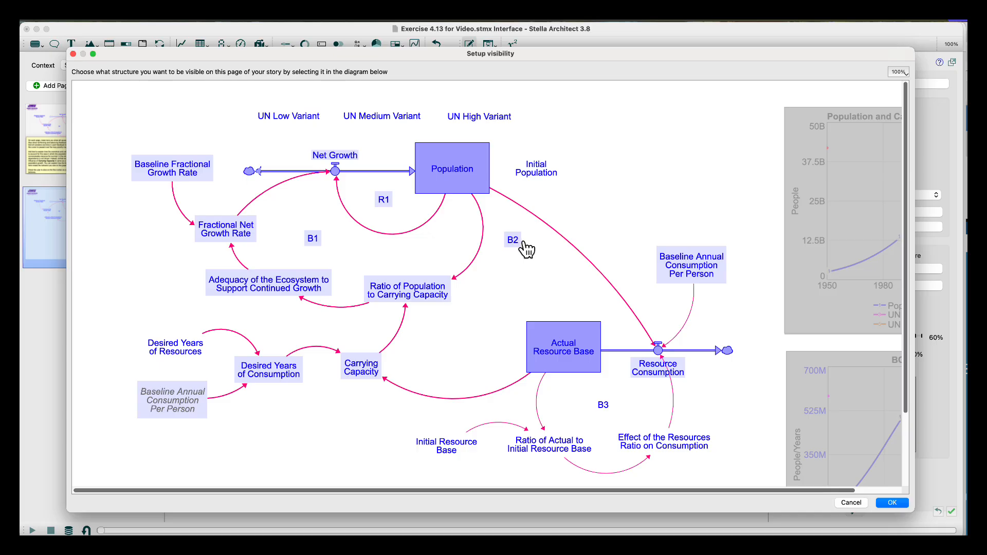
{"action": "left_click", "coordinate": [889, 506]}
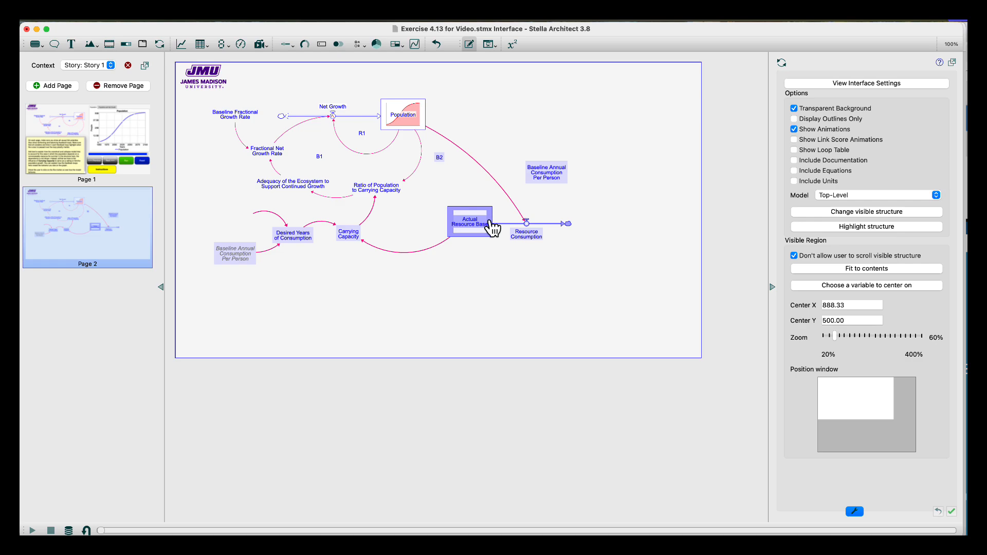
In the model diagram, move the resource structure, including Initial Resource Base and loop B3, closer to Carrying Capacity.
{"action": "left_click", "coordinate": [492, 227]}
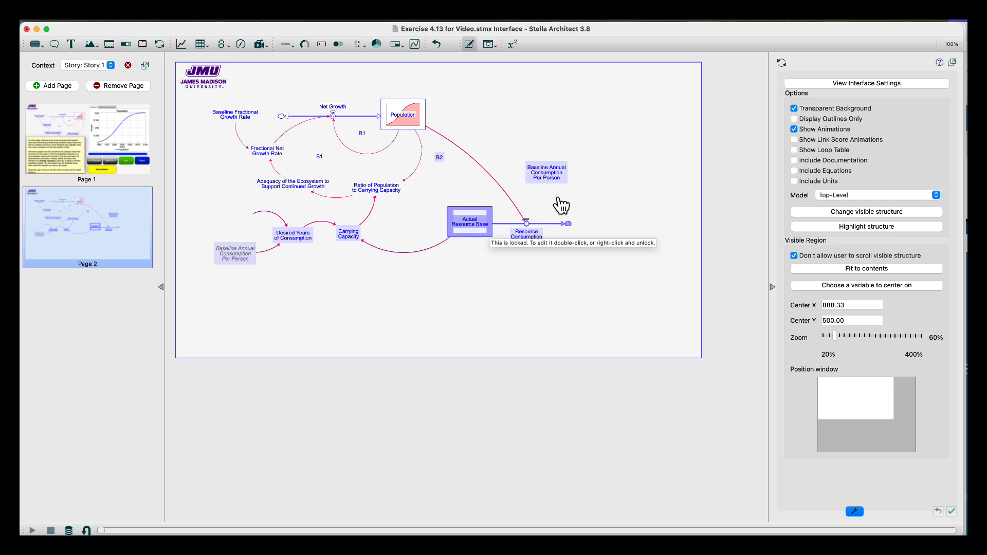
{"action": "left_click", "coordinate": [685, 319]}
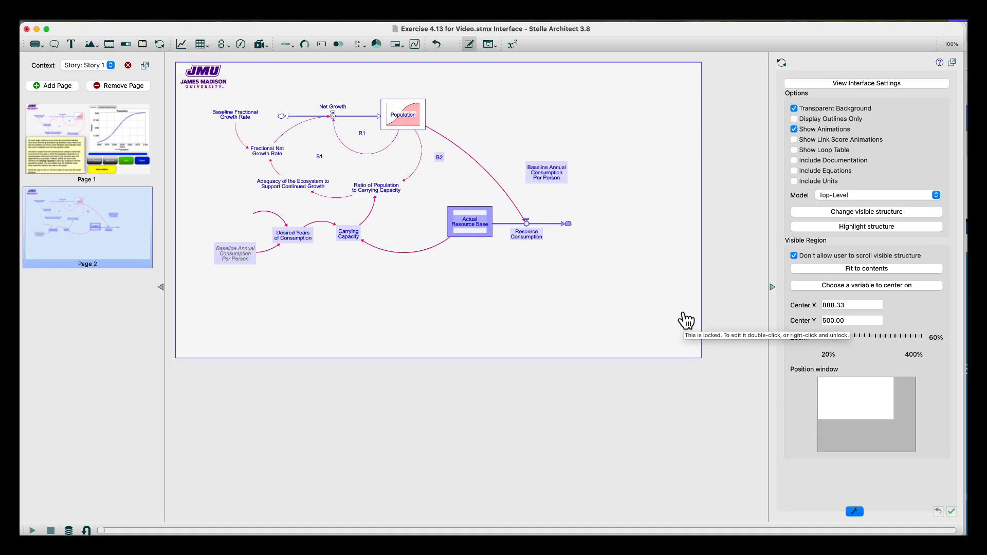
{"action": "left_click", "coordinate": [512, 45]}
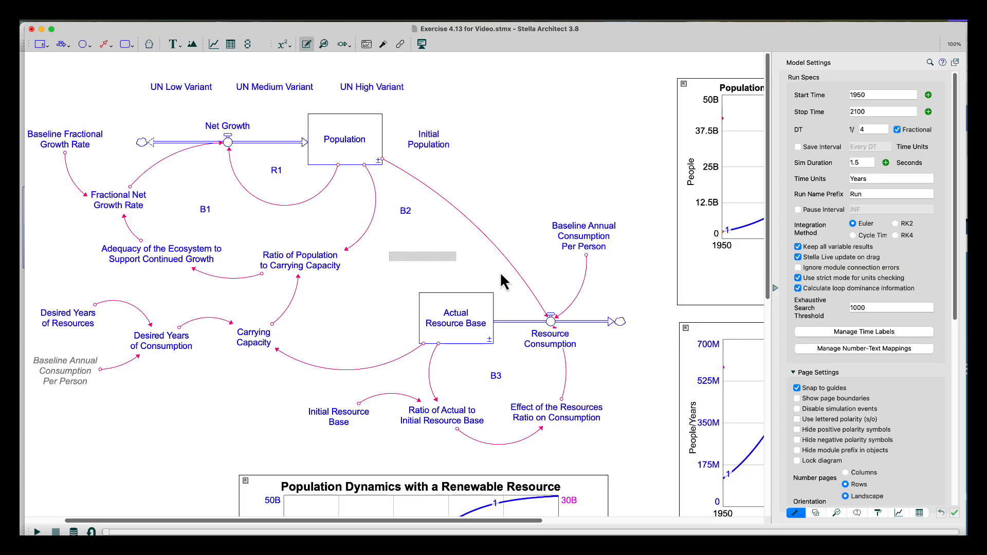
{"action": "left_click_drag", "start_coordinate": [501, 280], "coordinate": [619, 411]}
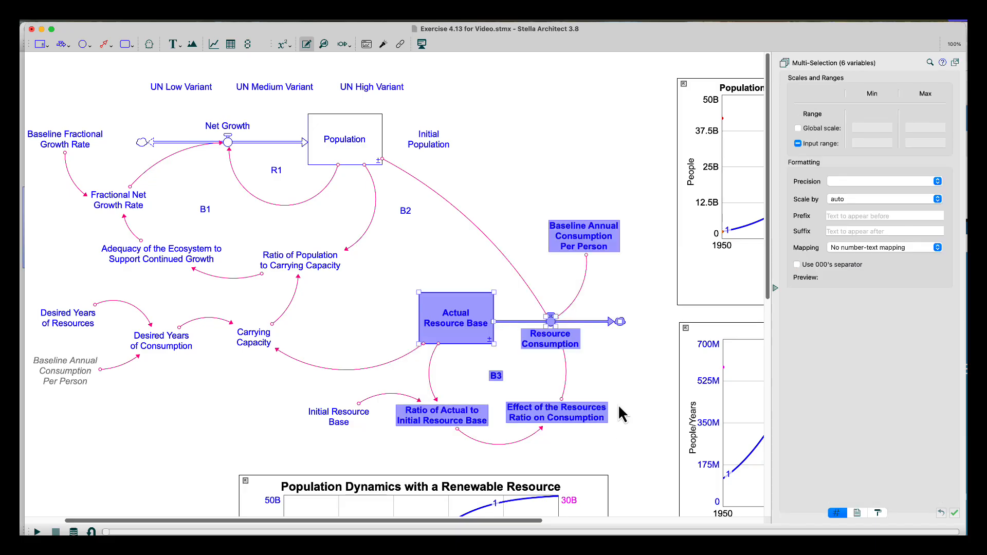
{"action": "double_click", "coordinate": [600, 249]}
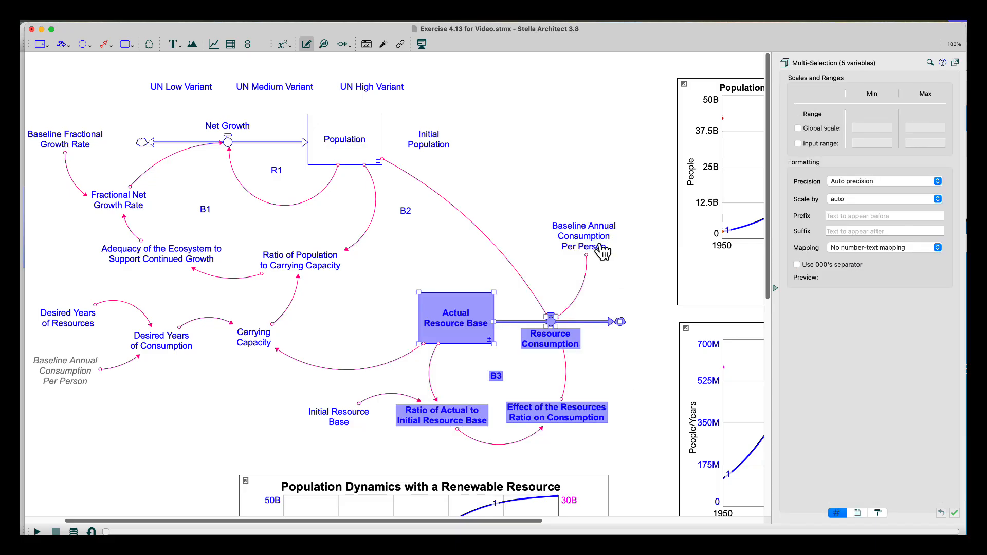
{"action": "left_click_drag", "start_coordinate": [407, 231], "coordinate": [637, 449]}
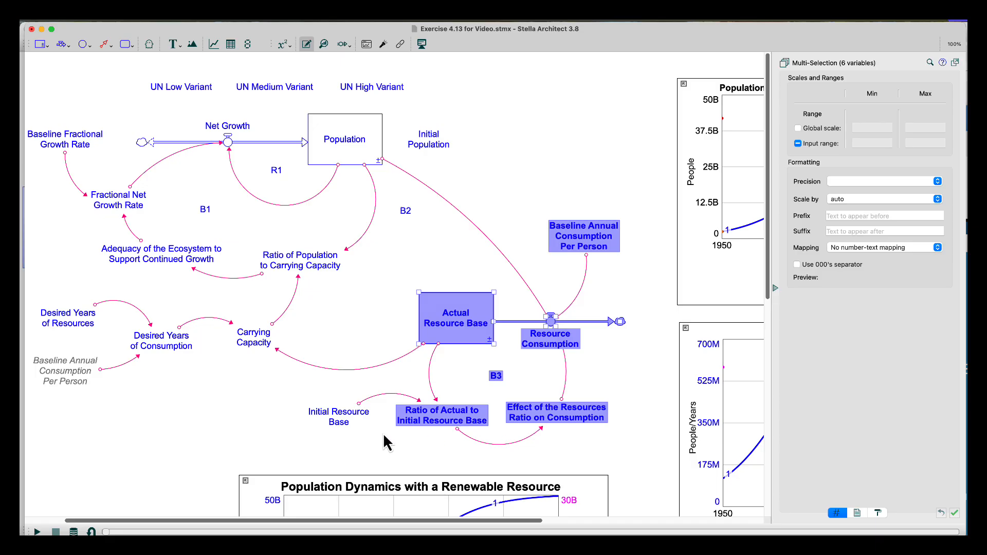
{"action": "left_click", "coordinate": [343, 419], "text": "shift"}
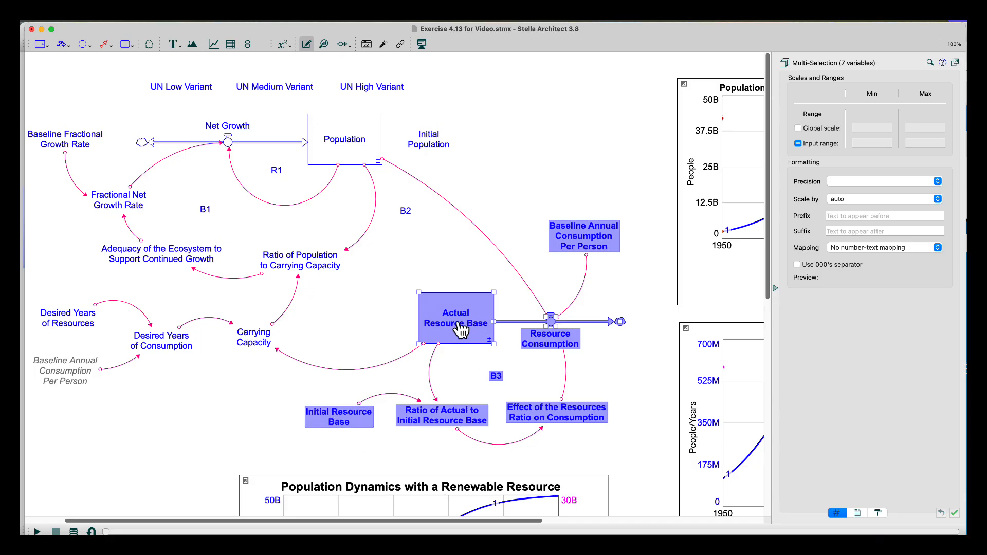
{"action": "left_click_drag", "start_coordinate": [461, 330], "coordinate": [385, 323]}
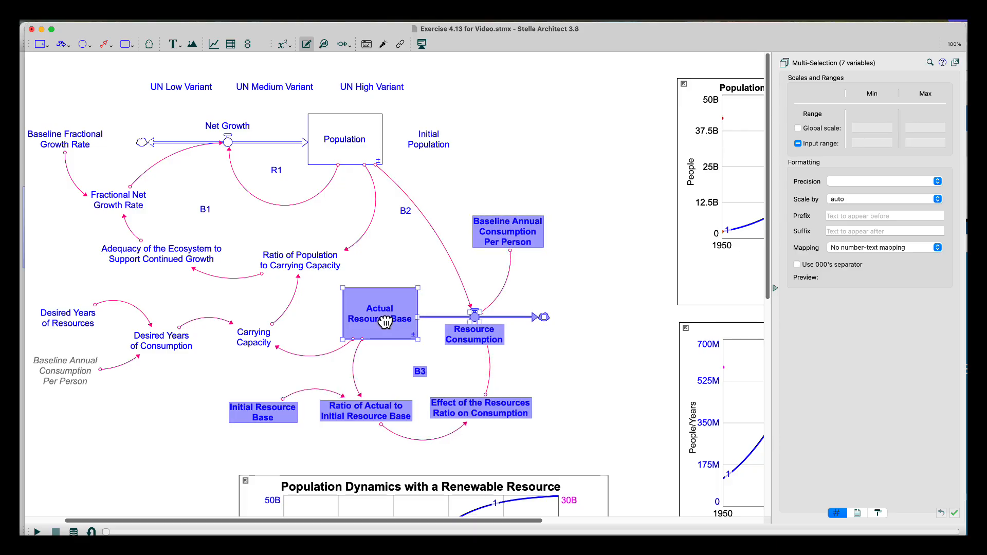
Reposition the B2 loop marker, shorten the Resource Consumption outflow, and move Baseline Annual Consumption Per Person closer to Population.
{"action": "mouse_move", "coordinate": [406, 215]}
{"action": "left_click_drag", "start_coordinate": [407, 216], "coordinate": [394, 251]}
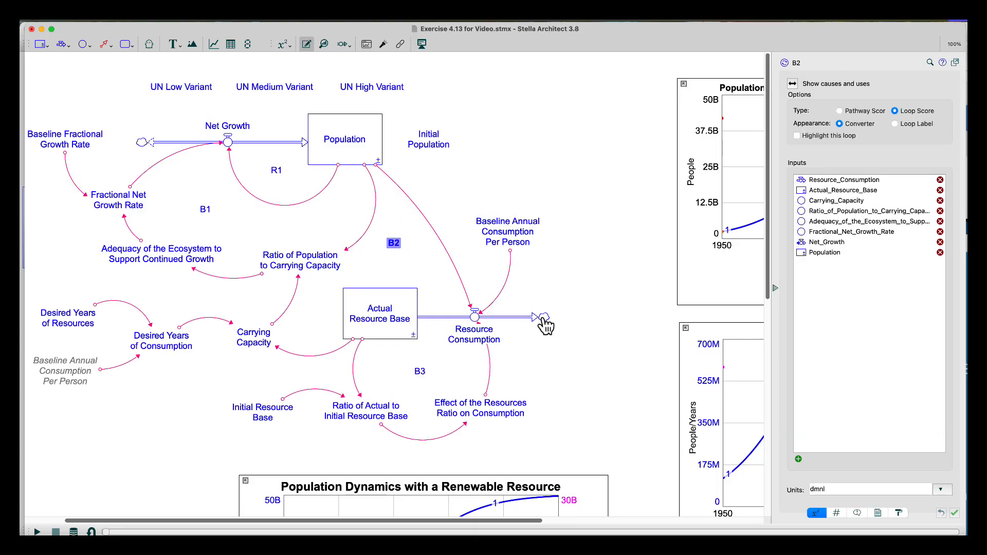
{"action": "left_click_drag", "start_coordinate": [544, 318], "coordinate": [524, 321]}
{"action": "left_click_drag", "start_coordinate": [524, 235], "coordinate": [503, 234]}
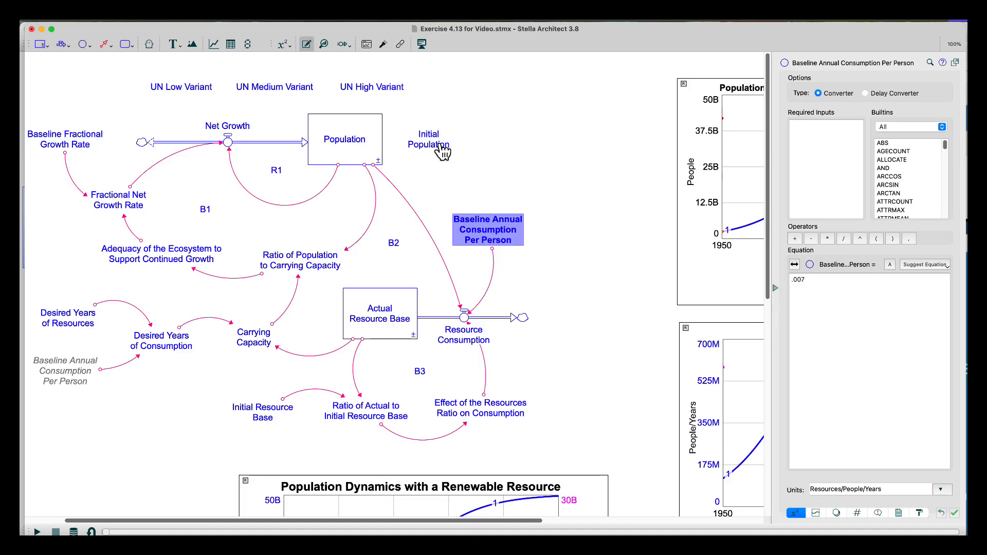
Show the link from Baseline Annual Consumption Per Person to Resource Consumption on Page 2 and shift the visible region to Center X 991.33.
{"action": "left_click", "coordinate": [422, 44]}
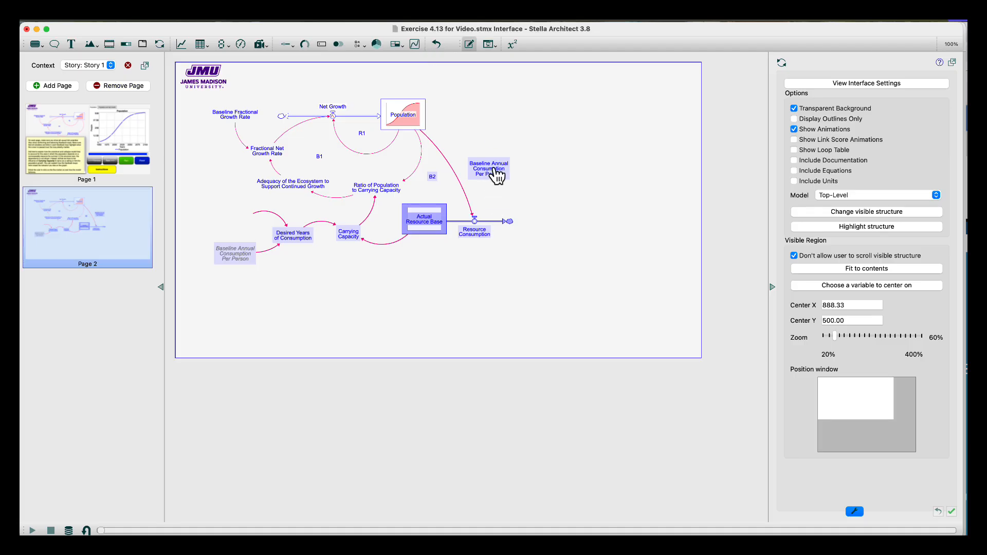
{"action": "left_click", "coordinate": [826, 215]}
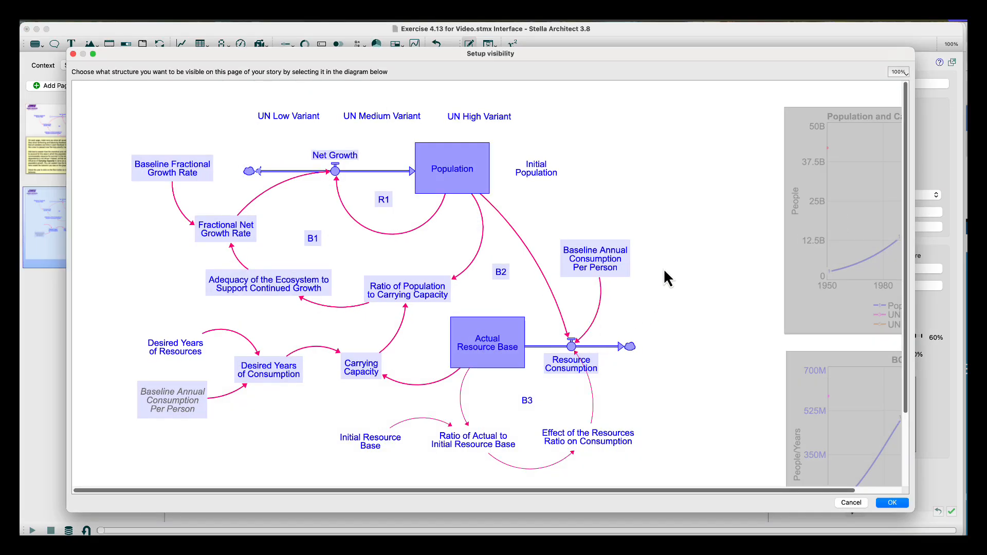
{"action": "left_click", "coordinate": [892, 503]}
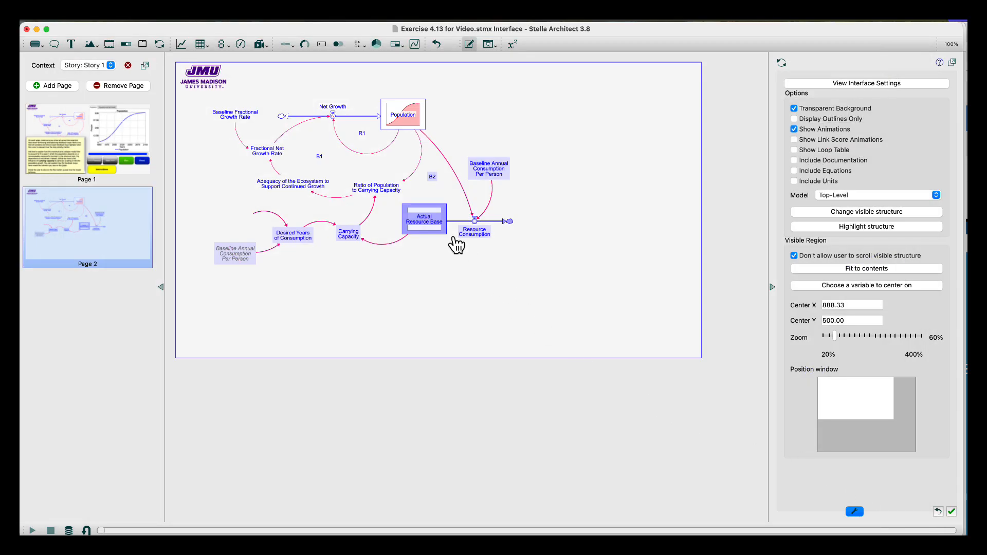
{"action": "left_click_drag", "start_coordinate": [854, 407], "coordinate": [800, 375]}
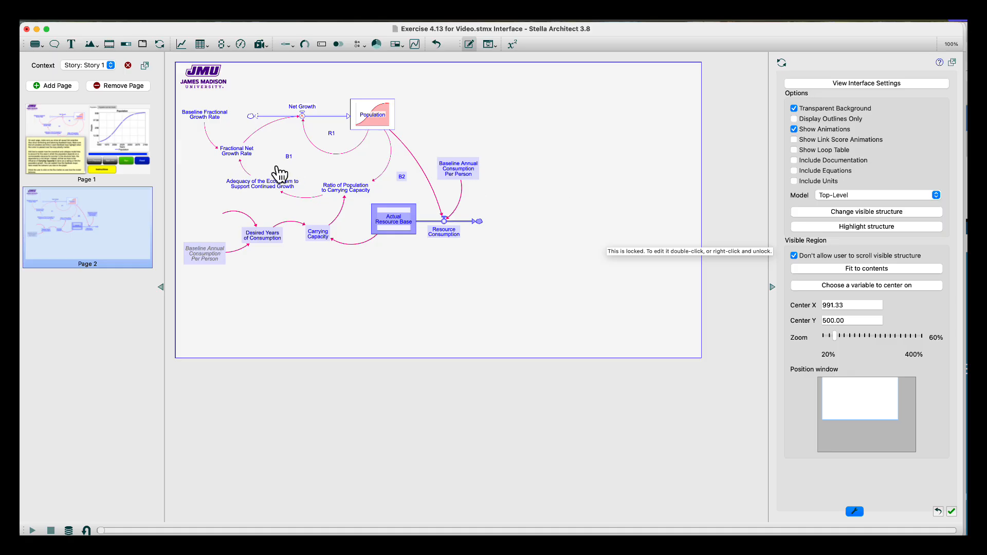
Copy Page 1's population graph, slider, Previous, Next, Run, Reset and Instructions buttons onto Page 2.
{"action": "left_click", "coordinate": [123, 134]}
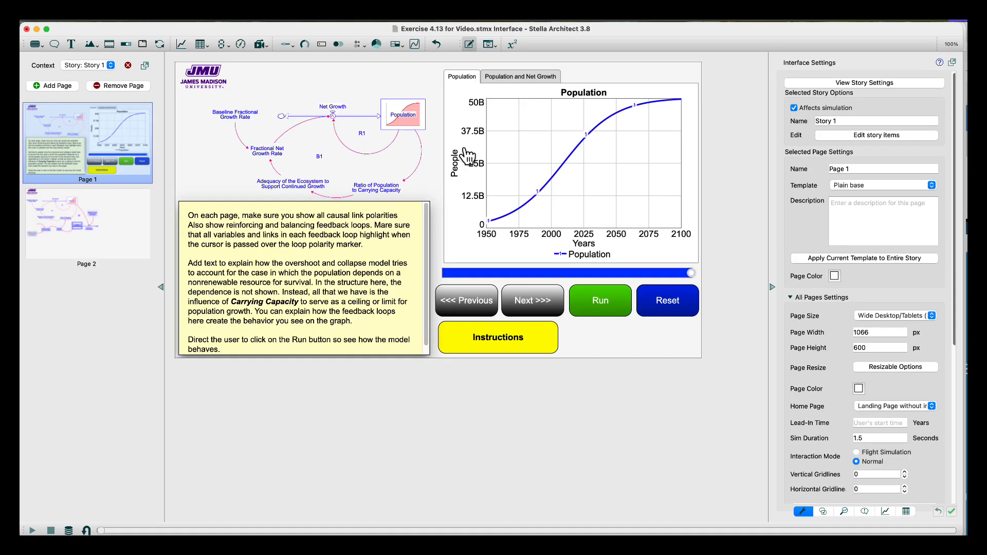
{"action": "left_click", "coordinate": [505, 148]}
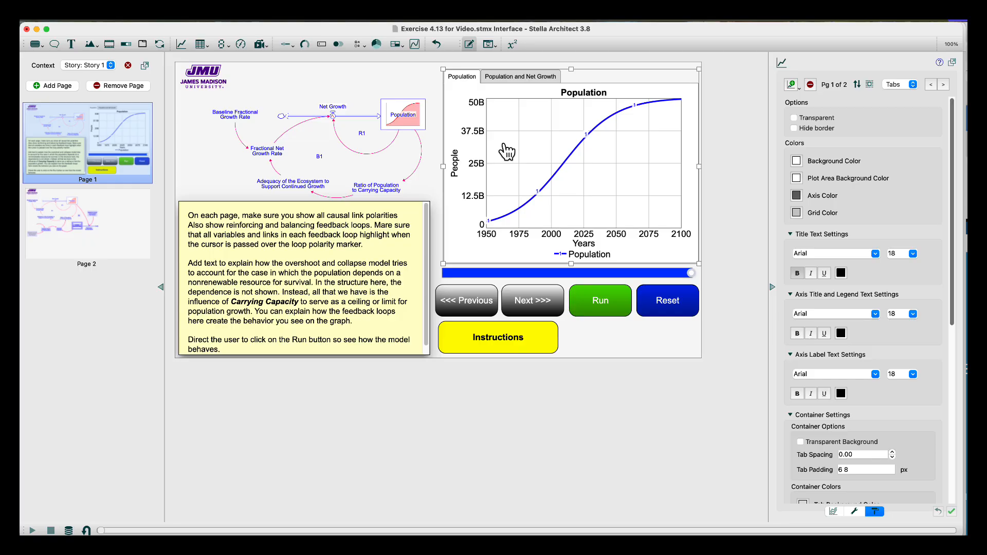
{"action": "left_click", "coordinate": [472, 297]}
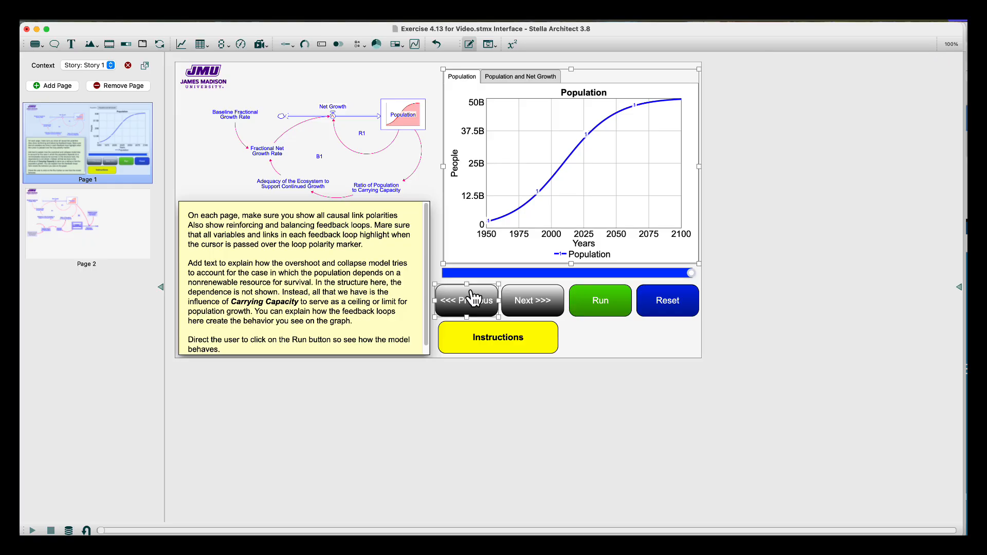
{"action": "left_click", "coordinate": [481, 274], "text": "shift"}
{"action": "left_click", "coordinate": [532, 307], "text": "shift"}
{"action": "left_click", "coordinate": [624, 313], "text": "shift"}
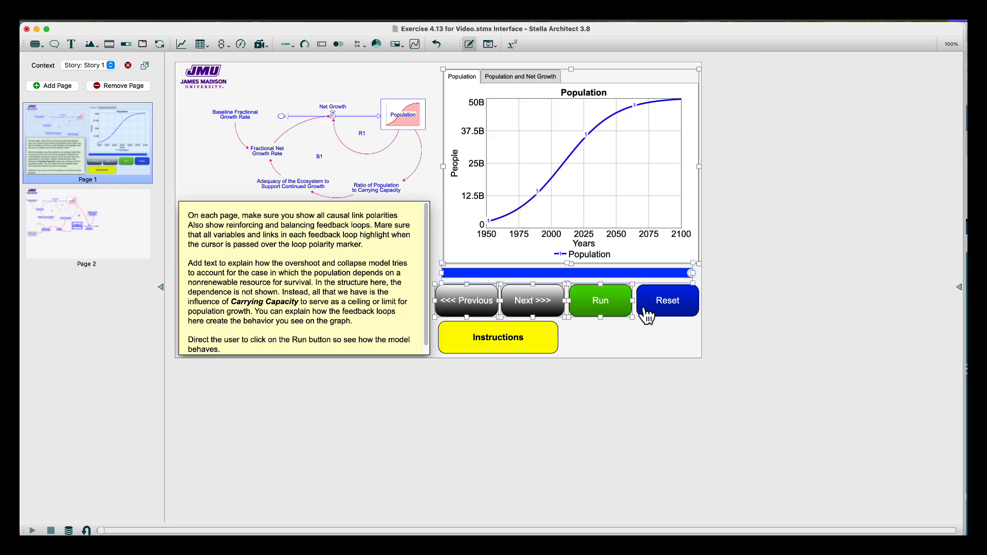
{"action": "left_click", "coordinate": [646, 315], "text": "shift"}
{"action": "left_click", "coordinate": [547, 337], "text": "shift"}
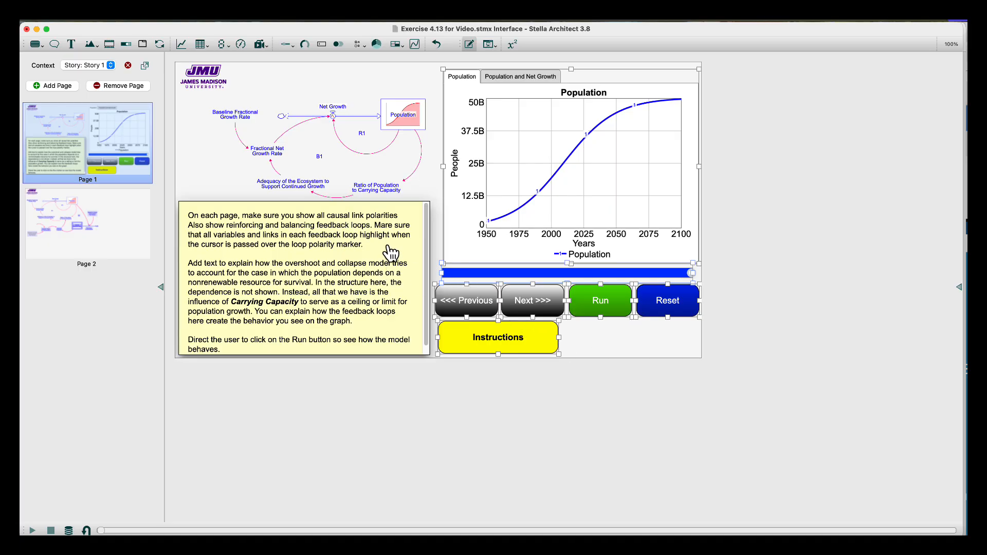
{"action": "left_click", "coordinate": [133, 223]}
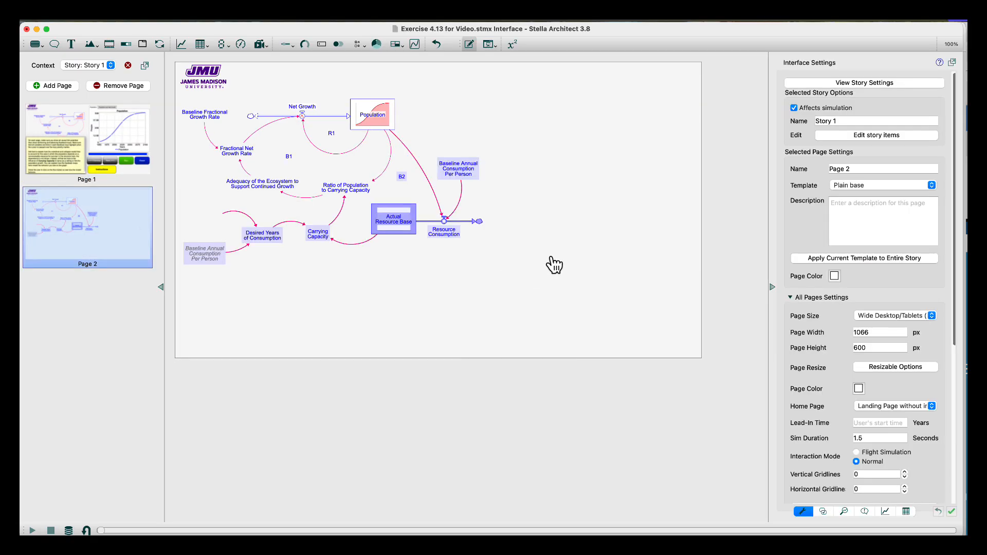
{"action": "key", "text": "super+v"}
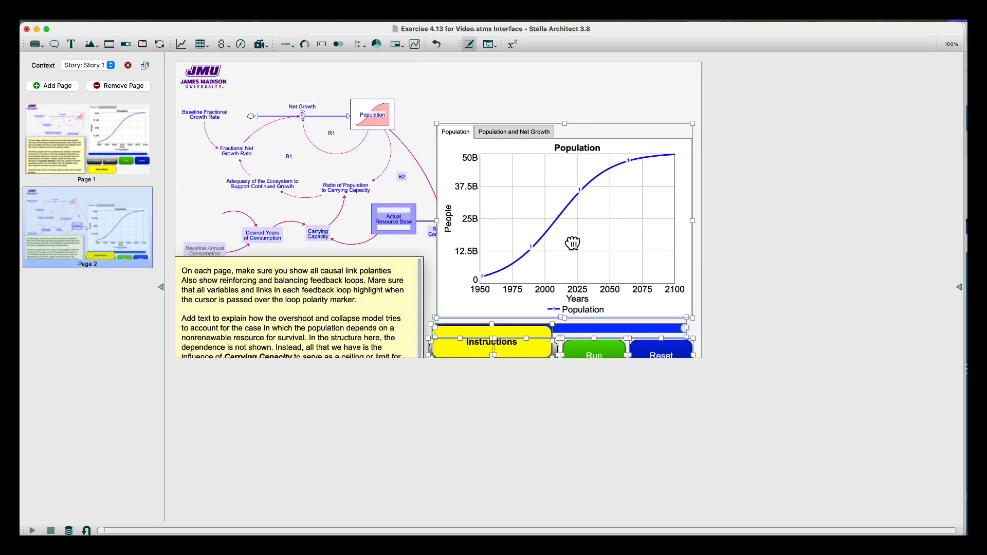
Move the pasted graph and controls higher on Page 2 and place the Instructions button below the Previous button.
{"action": "left_click_drag", "start_coordinate": [572, 243], "coordinate": [584, 201]}
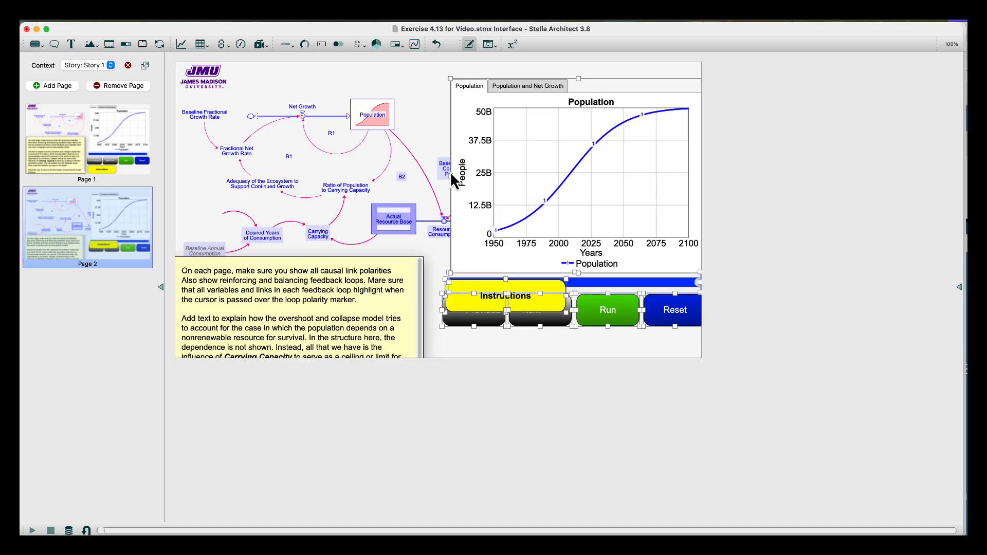
{"action": "left_click", "coordinate": [433, 285]}
{"action": "left_click_drag", "start_coordinate": [469, 294], "coordinate": [474, 344]}
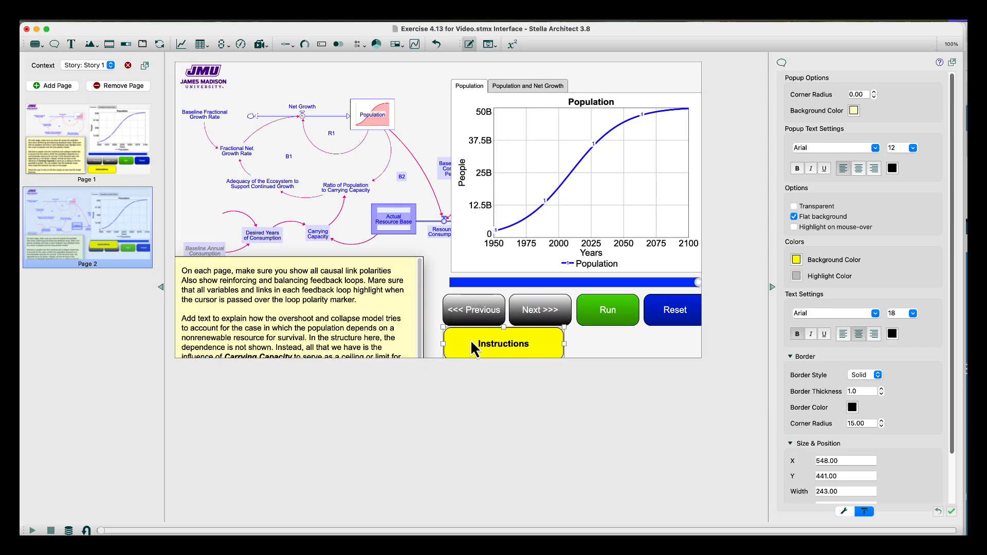
{"action": "left_click", "coordinate": [429, 83]}
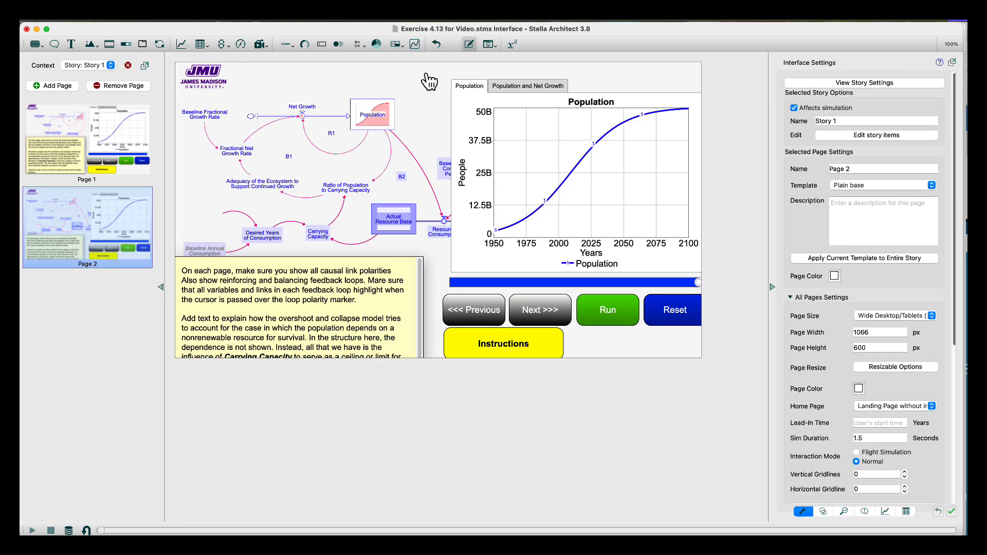
{"action": "left_click", "coordinate": [430, 83]}
Shift the graph, slider and all buttons up to Page 2's upper edge, and lower the Instructions button to about Y 520.
{"action": "left_click", "coordinate": [560, 135]}
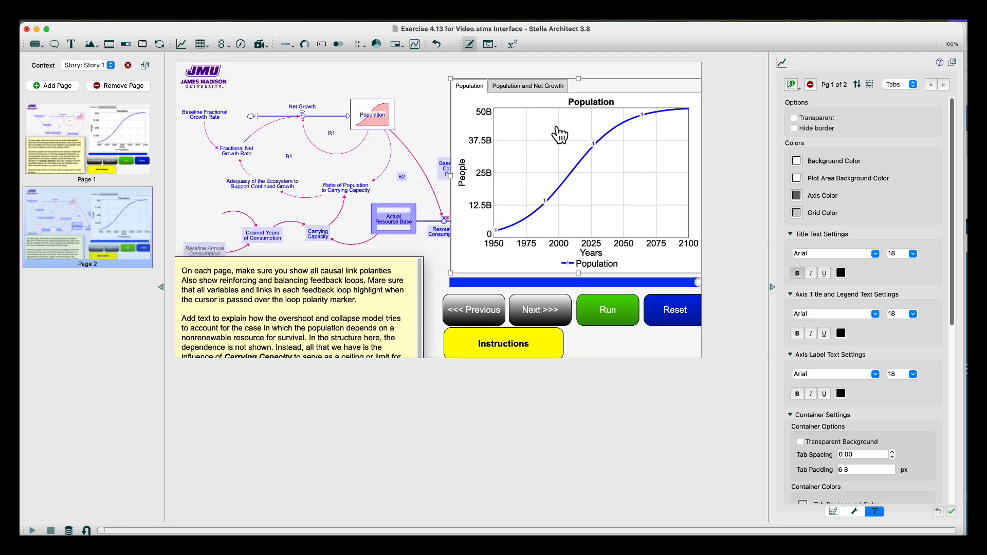
{"action": "left_click", "coordinate": [480, 308], "text": "shift"}
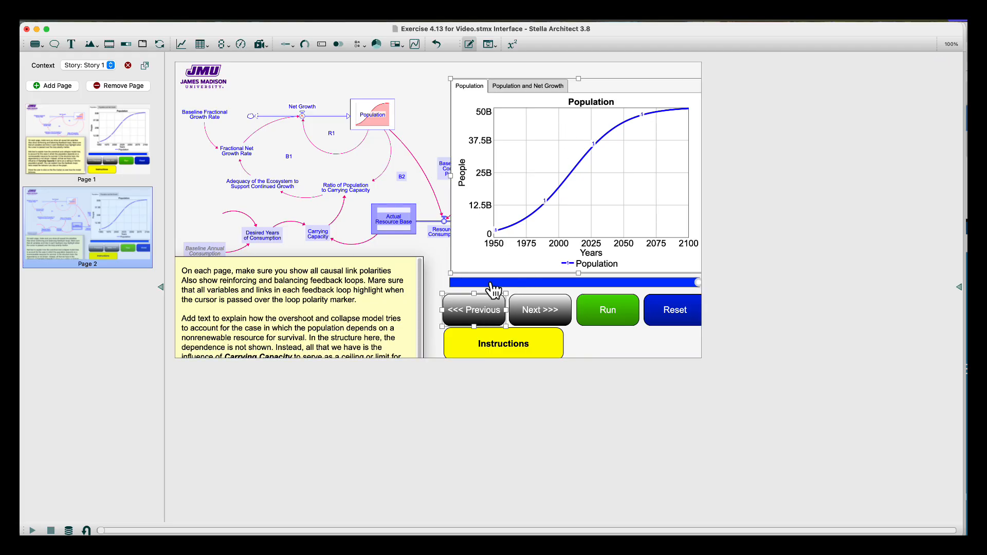
{"action": "left_click", "coordinate": [494, 287], "text": "shift"}
{"action": "left_click", "coordinate": [533, 308], "text": "shift"}
{"action": "left_click", "coordinate": [608, 316], "text": "shift"}
{"action": "left_click", "coordinate": [674, 319], "text": "shift"}
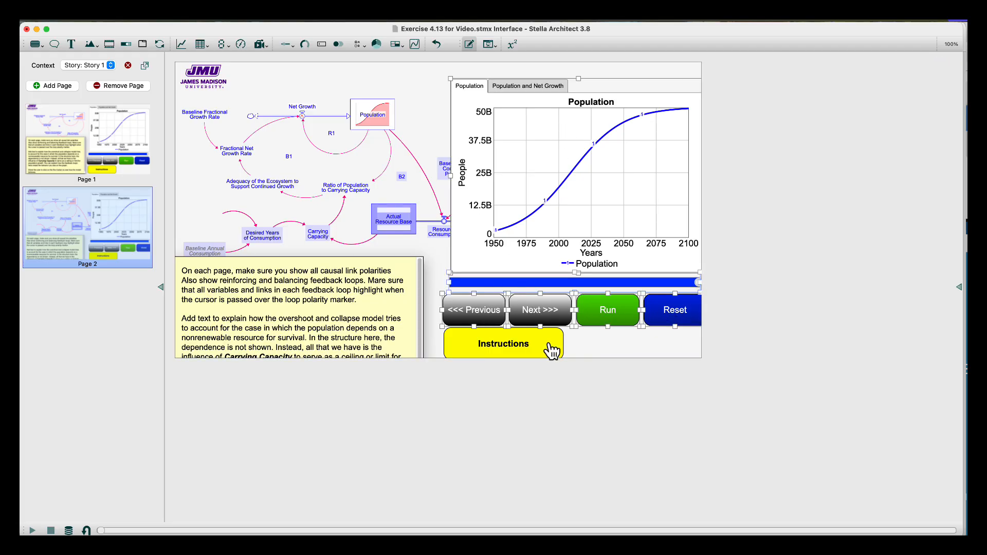
{"action": "left_click", "coordinate": [510, 352], "text": "shift"}
{"action": "left_click_drag", "start_coordinate": [534, 234], "coordinate": [538, 219]}
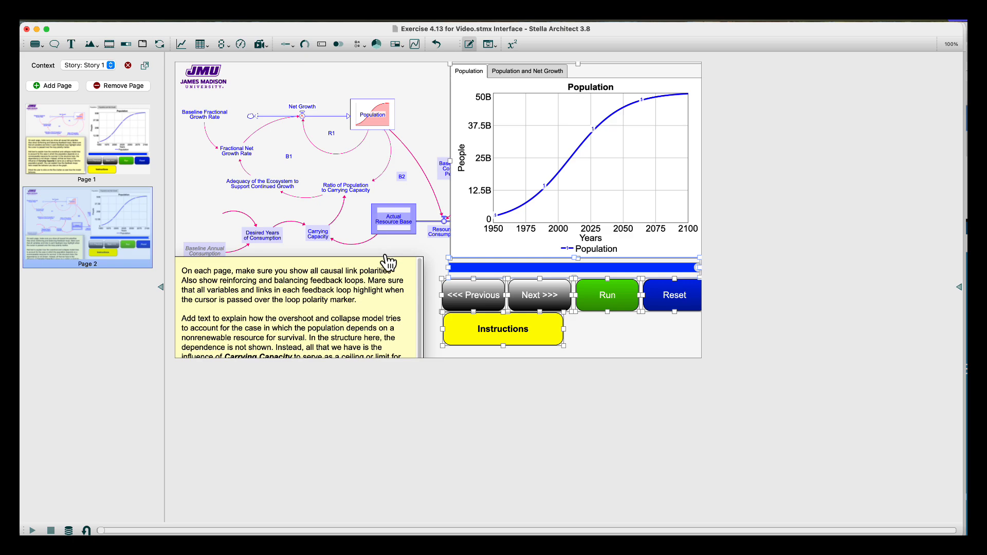
{"action": "double_click", "coordinate": [530, 340]}
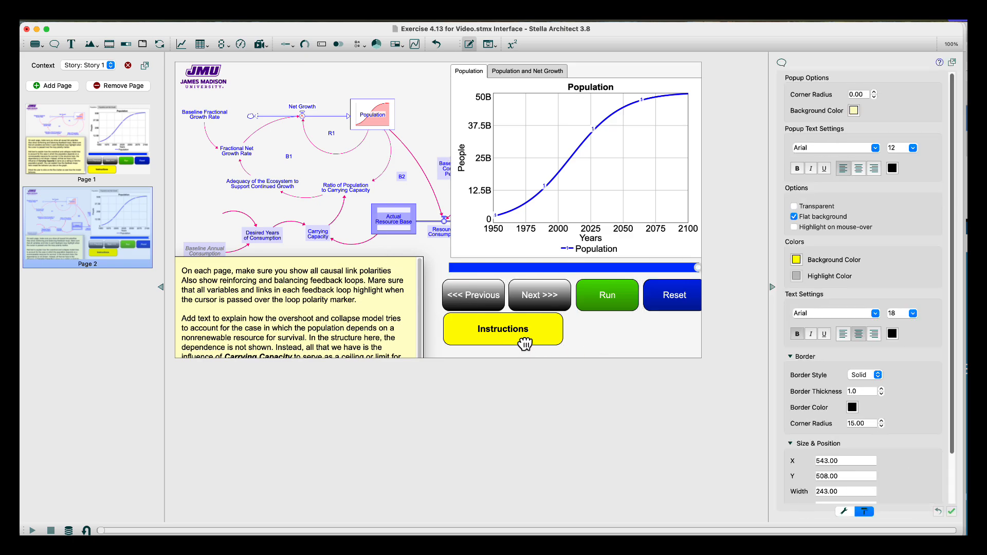
{"action": "left_click_drag", "start_coordinate": [525, 344], "coordinate": [525, 349]}
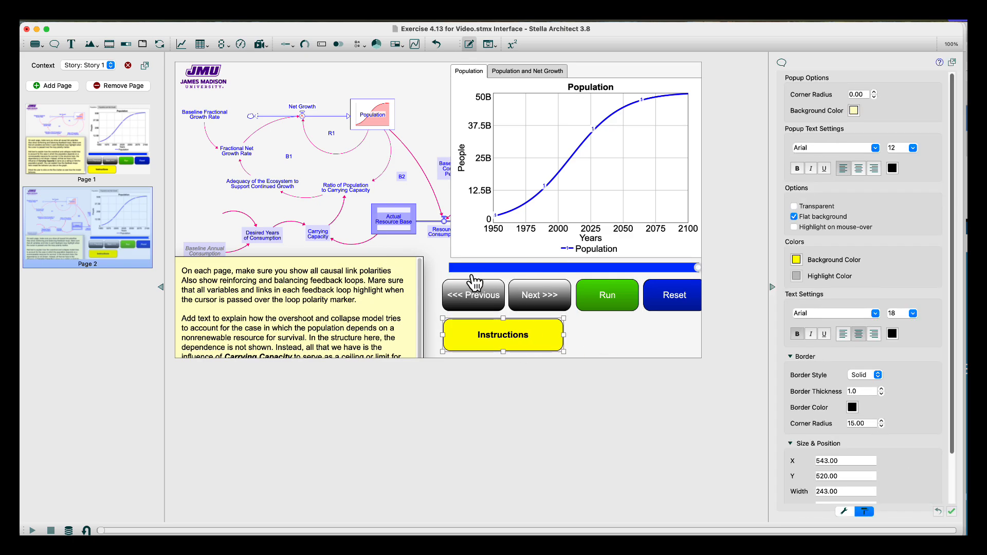
Raise the yellow instructions note and shorten it so it fits within Page 2.
{"action": "left_click", "coordinate": [424, 280]}
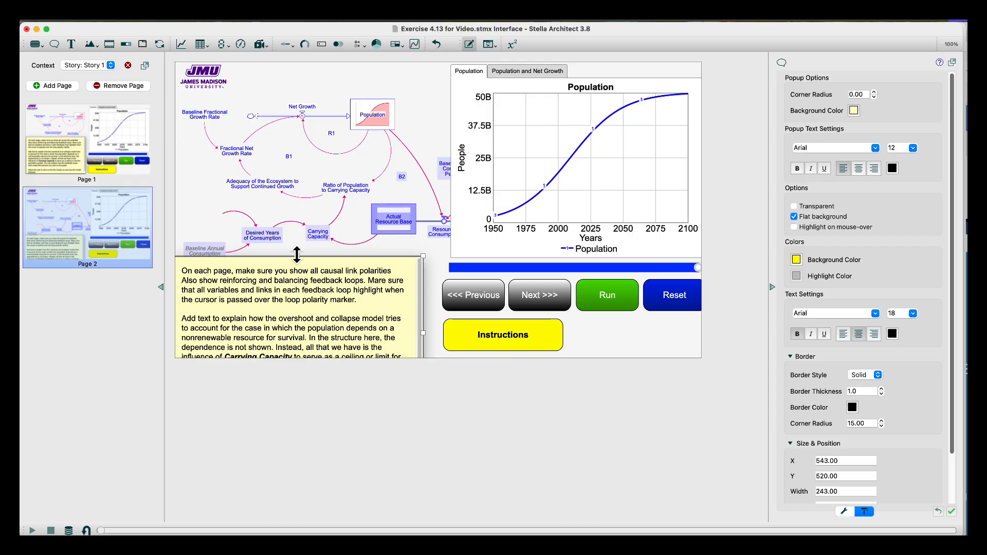
{"action": "left_click_drag", "start_coordinate": [297, 253], "coordinate": [322, 232]}
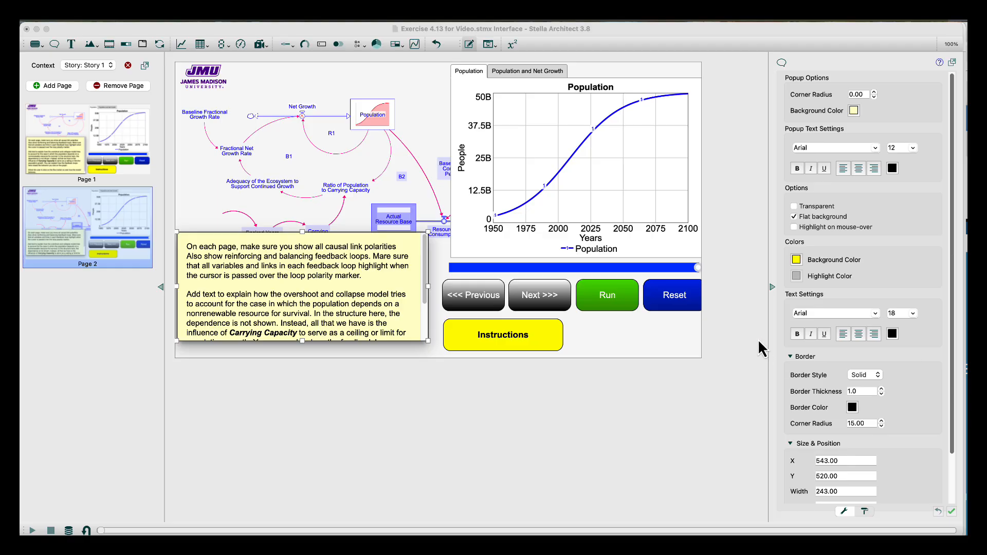
{"action": "left_click", "coordinate": [409, 316]}
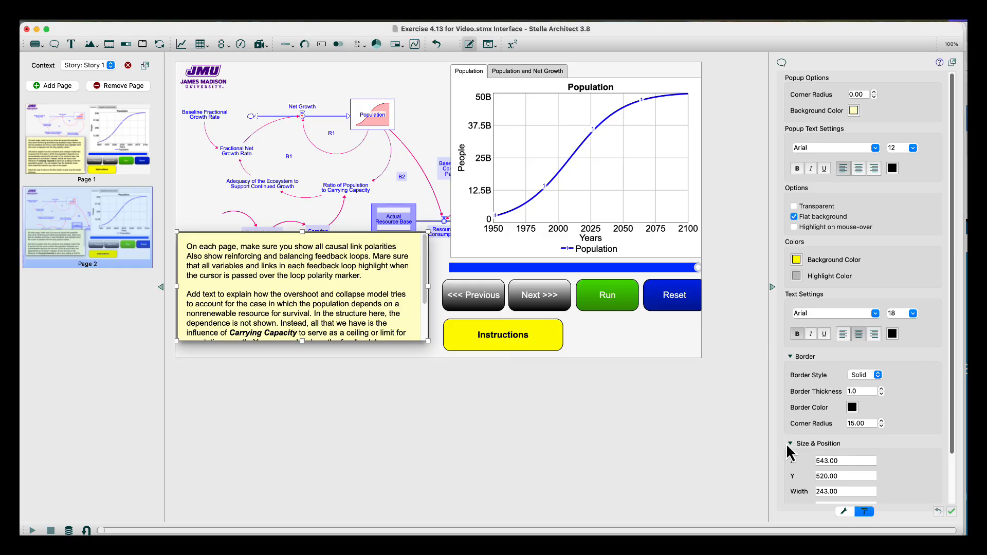
Replace the Page 2 note's text with instructions on showing new feedback loops, explaining their impact on the Population BOTG, and running the model.
{"action": "left_click", "coordinate": [842, 511]}
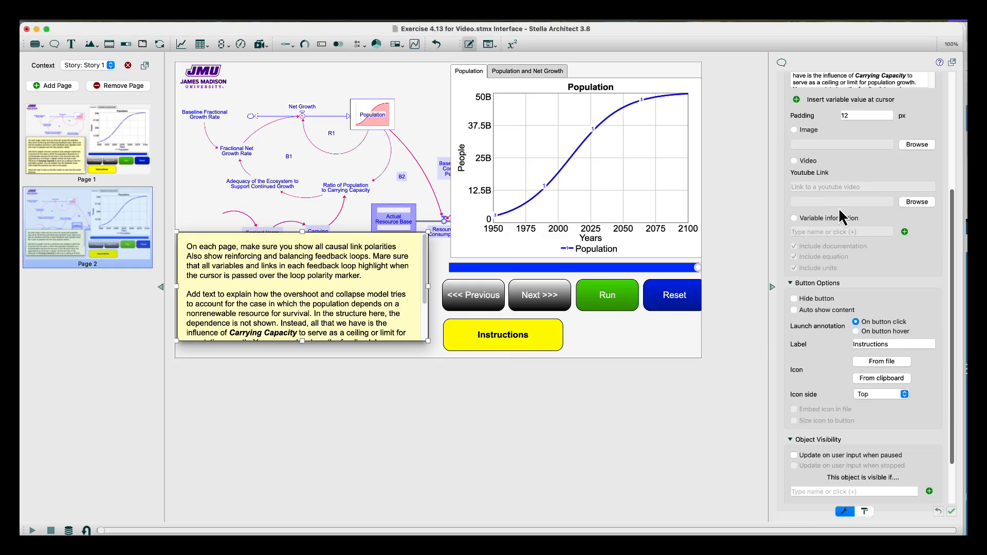
{"action": "scroll", "coordinate": [841, 127], "scroll_direction": "up", "scroll_amount": 5}
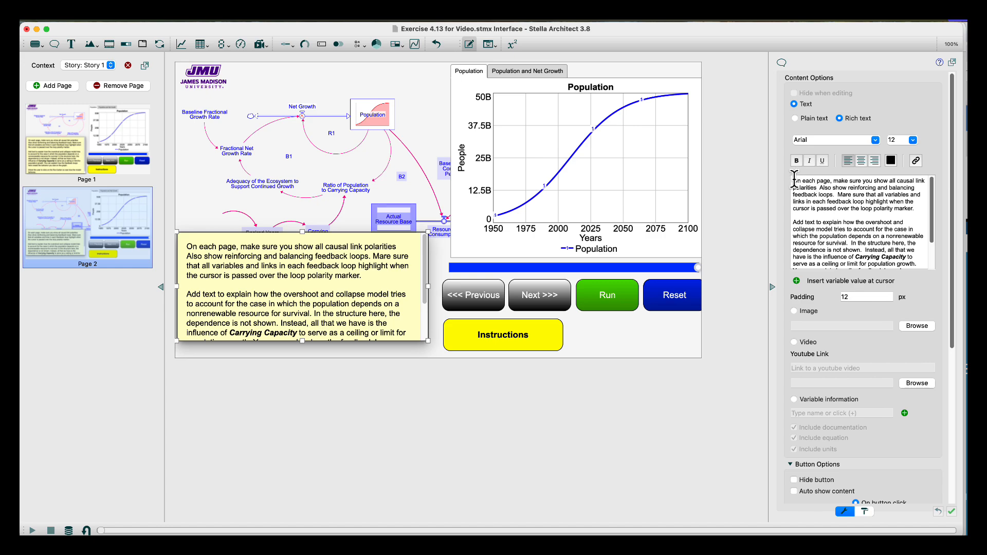
{"action": "key", "text": "super+a"}
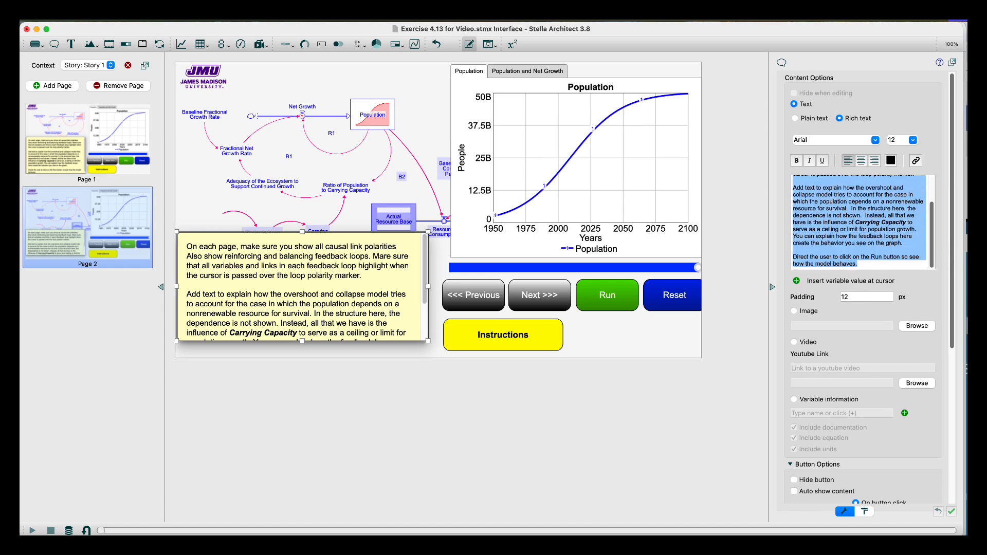
{"action": "key", "text": "BackSpace"}
{"action": "type", "text": "Show the new feedback loops here with a loop identifier and a descriptive name.   Explain how this feedback should impact the BOTG of the Population and why.   Instruct the user to click the run button to see the impact of the feedback loop on the BOTG."}
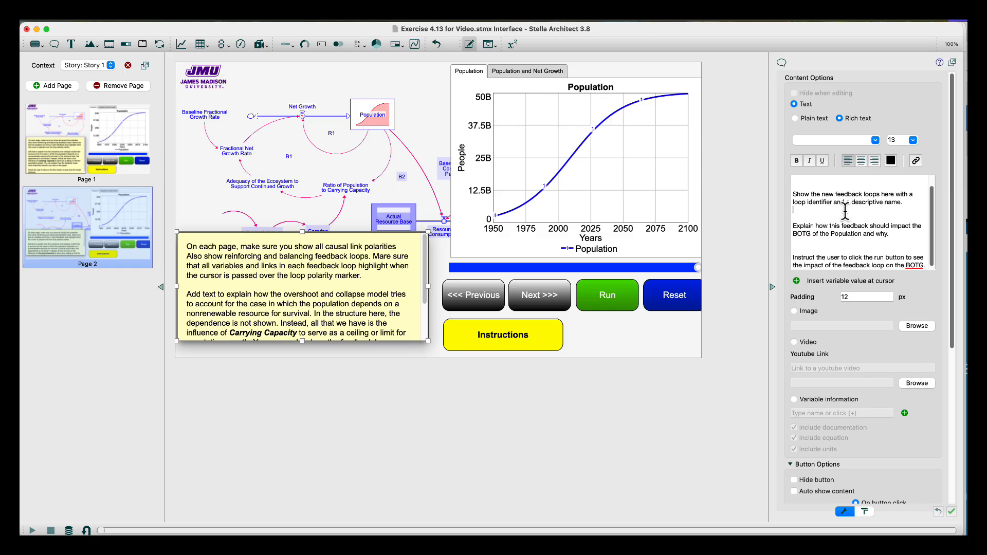
Remove the extra blank lines between the paragraphs of the new instructions text and apply the edit.
{"action": "key", "text": "BackSpace"}
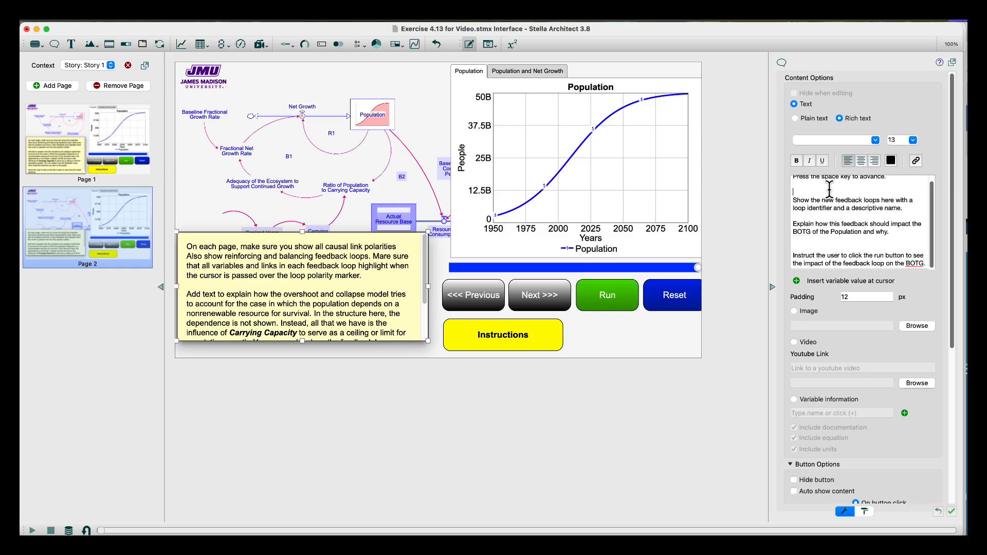
{"action": "key", "text": "Delete"}
{"action": "left_click", "coordinate": [831, 236]}
{"action": "key", "text": "Delete"}
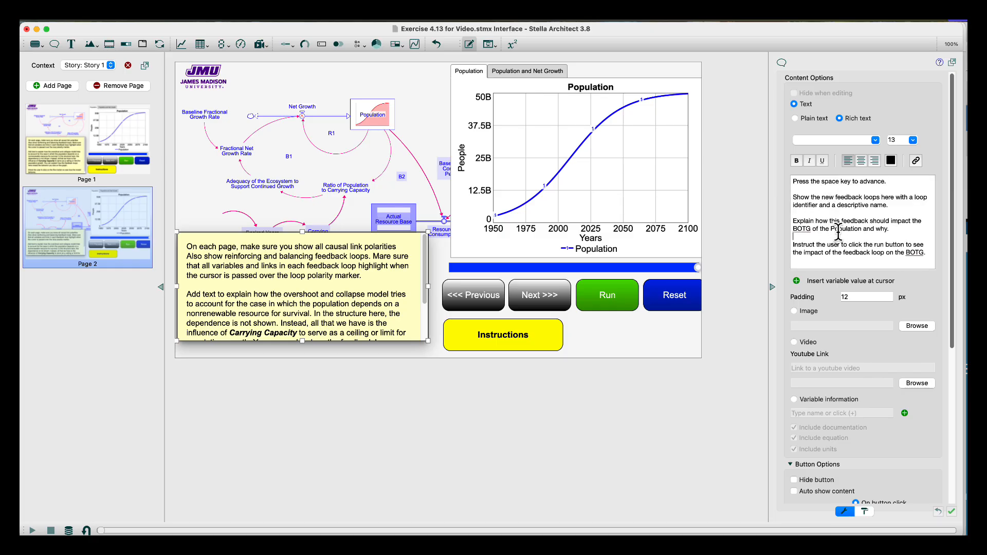
{"action": "scroll", "coordinate": [839, 205], "scroll_direction": "down", "scroll_amount": 2}
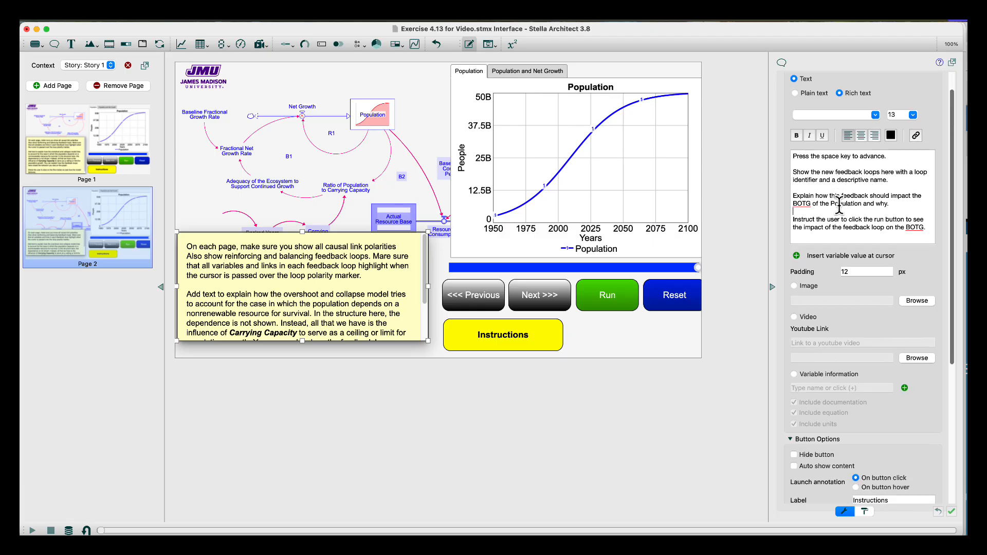
{"action": "left_click", "coordinate": [413, 354]}
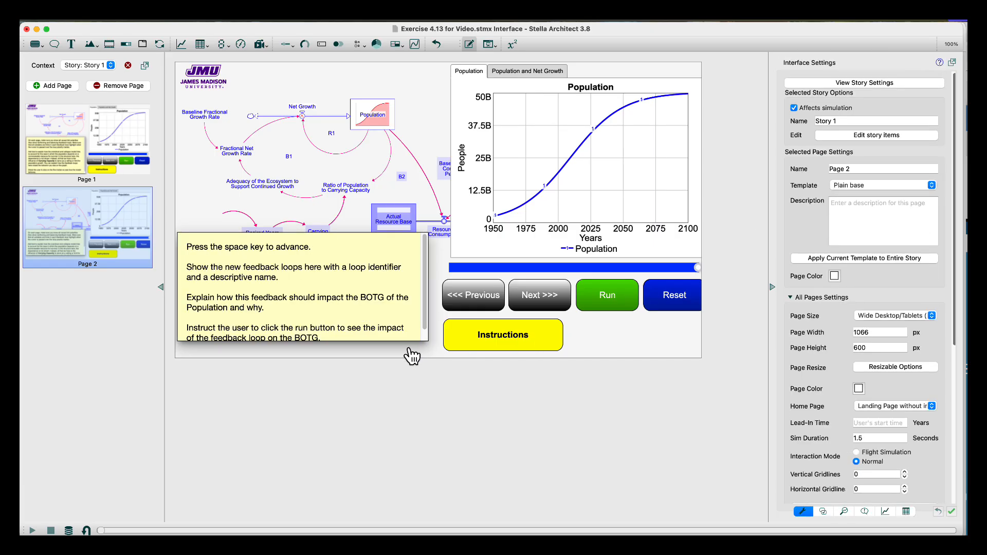
Position the instructions note near the lower edge of Page 2 and resize it to show the entire text.
{"action": "mouse_move", "coordinate": [303, 342]}
{"action": "left_mouse_down"}
{"action": "mouse_move", "coordinate": [298, 374]}
{"action": "mouse_move", "coordinate": [307, 322]}
{"action": "left_mouse_up"}
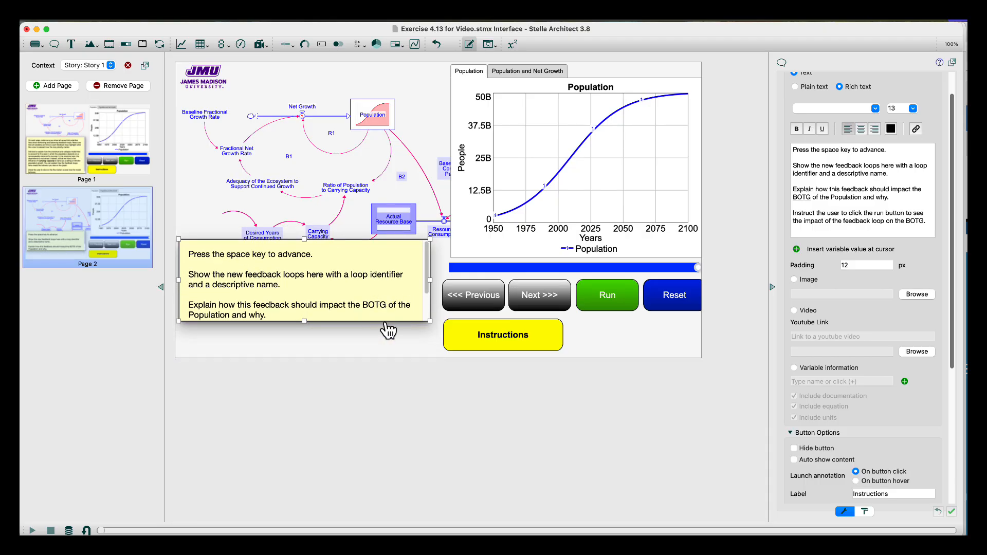
{"action": "left_click_drag", "start_coordinate": [385, 321], "coordinate": [386, 353]}
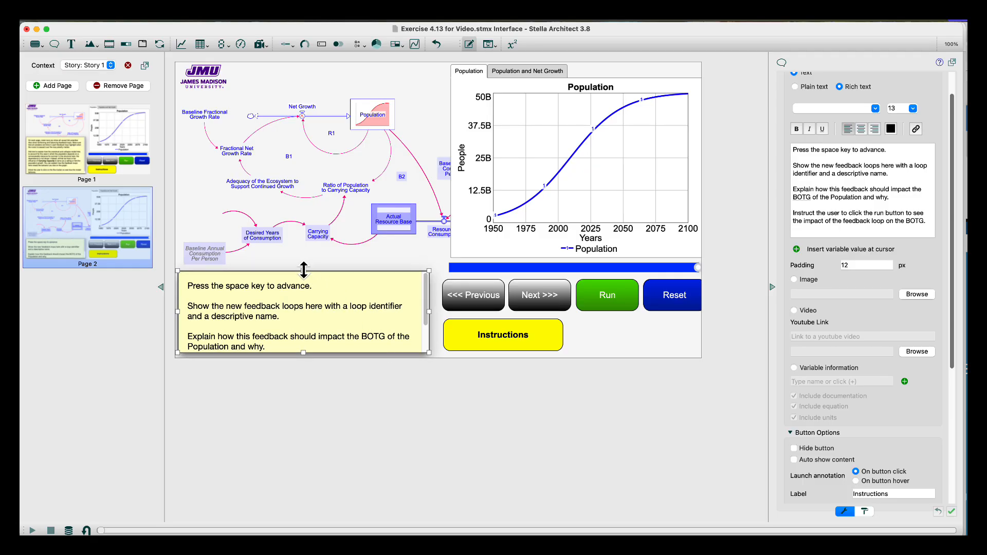
{"action": "left_click_drag", "start_coordinate": [303, 268], "coordinate": [297, 215]}
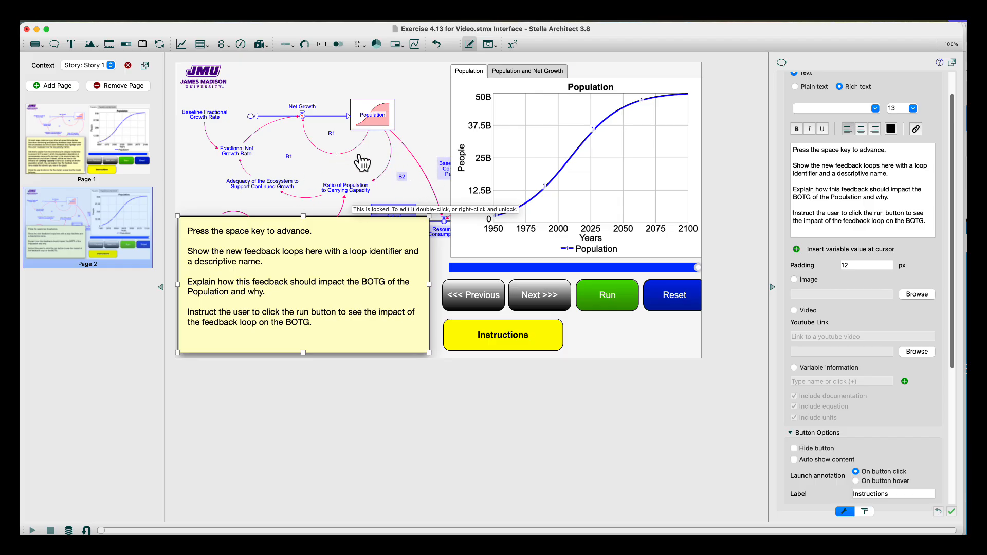
In the model diagram, shift Ratio of Population to Carrying Capacity and Adequacy of the Ecosystem to Support Continued Growth slightly left.
{"action": "left_click", "coordinate": [509, 45]}
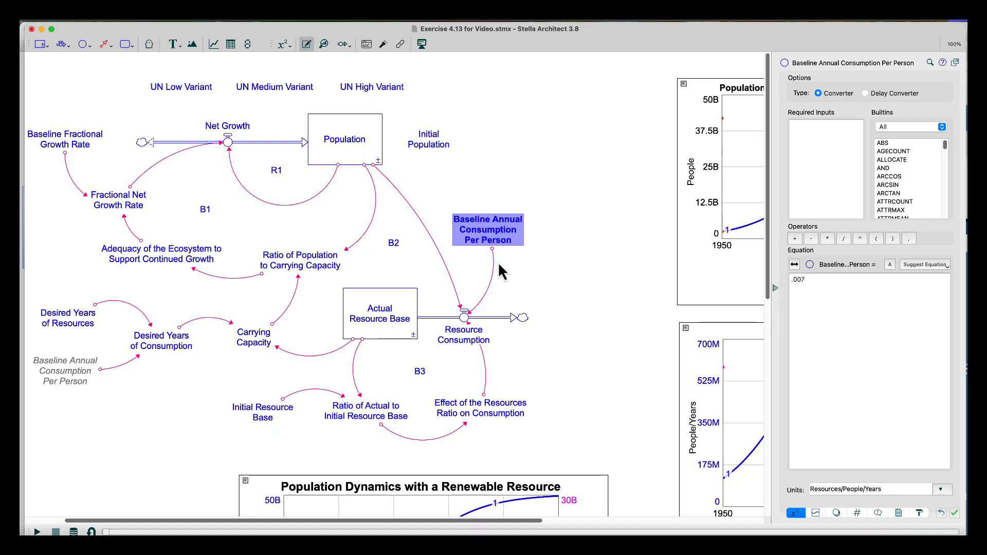
{"action": "left_click", "coordinate": [294, 274]}
{"action": "left_click_drag", "start_coordinate": [294, 274], "coordinate": [277, 279]}
{"action": "left_click_drag", "start_coordinate": [162, 260], "coordinate": [152, 256]}
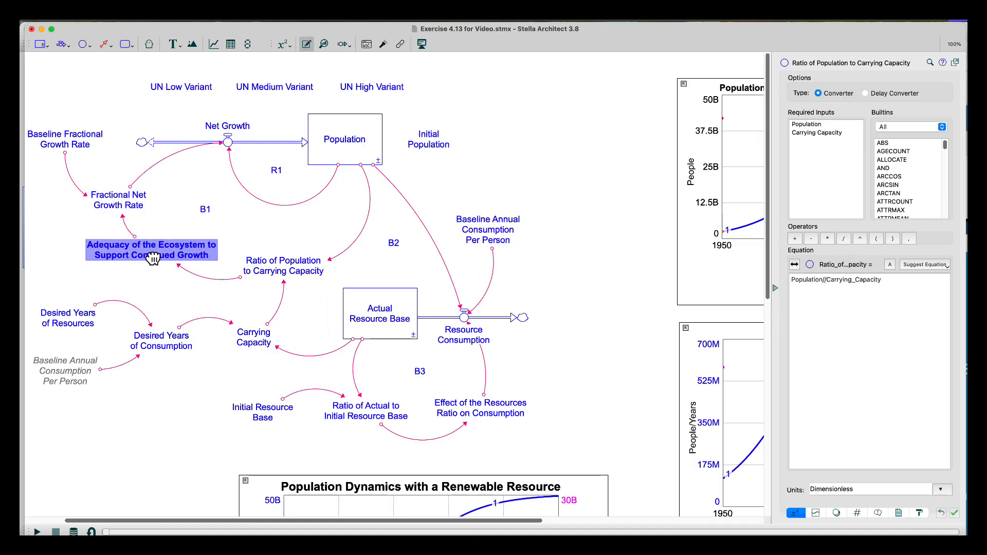
Move Baseline Fractional Growth Rate, Desired Years of Resources and the ghosted Baseline Annual Consumption Per Person closer to the variables they feed.
{"action": "left_click_drag", "start_coordinate": [78, 151], "coordinate": [92, 146]}
{"action": "left_click_drag", "start_coordinate": [77, 319], "coordinate": [95, 315]}
{"action": "left_click_drag", "start_coordinate": [67, 379], "coordinate": [88, 374]}
Shift the Actual Resource Base structure, Initial Resource Base and Baseline Annual Consumption Per Person slightly left, and return to the interface.
{"action": "left_click_drag", "start_coordinate": [344, 274], "coordinate": [470, 401]}
{"action": "left_click_drag", "start_coordinate": [403, 337], "coordinate": [376, 351]}
{"action": "left_click_drag", "start_coordinate": [270, 417], "coordinate": [257, 417]}
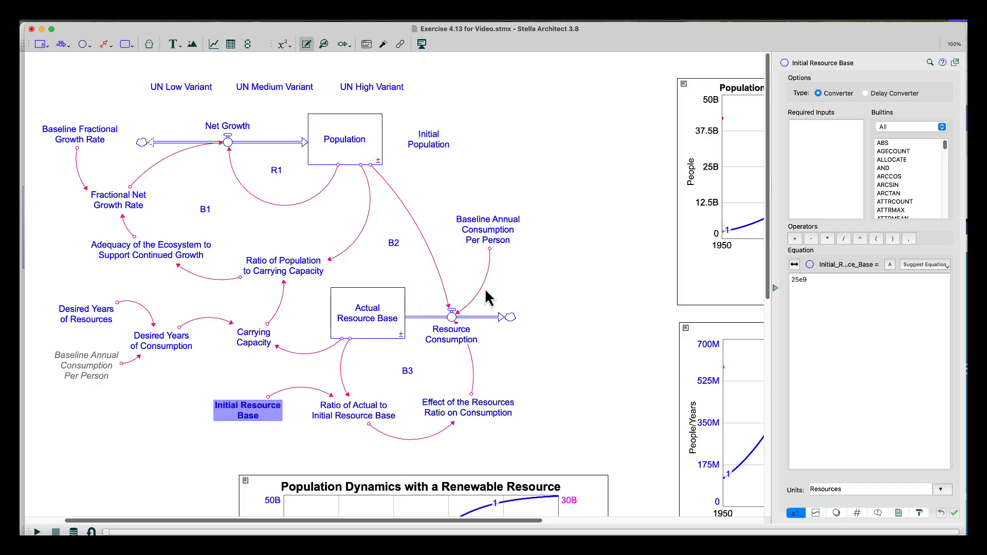
{"action": "left_click_drag", "start_coordinate": [507, 237], "coordinate": [497, 241]}
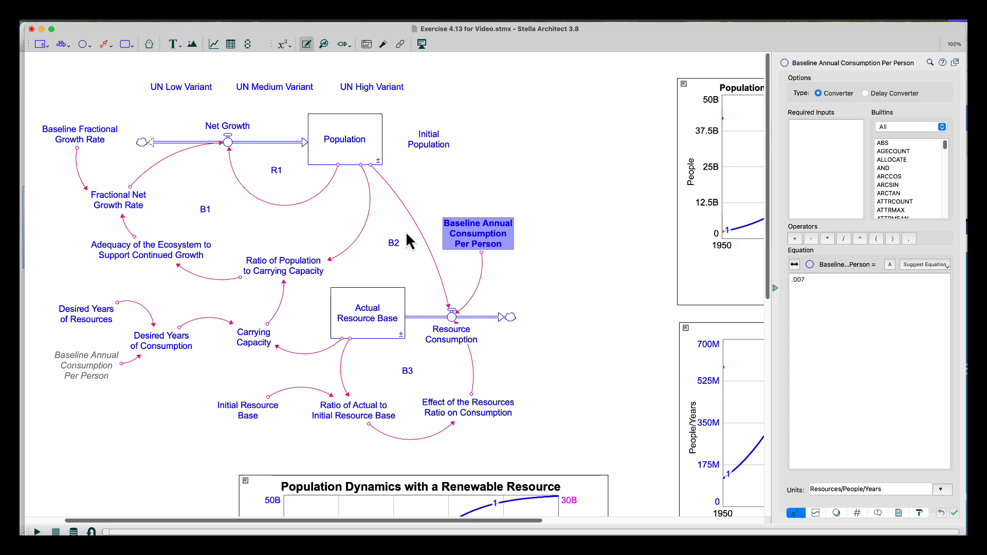
{"action": "left_click", "coordinate": [422, 45]}
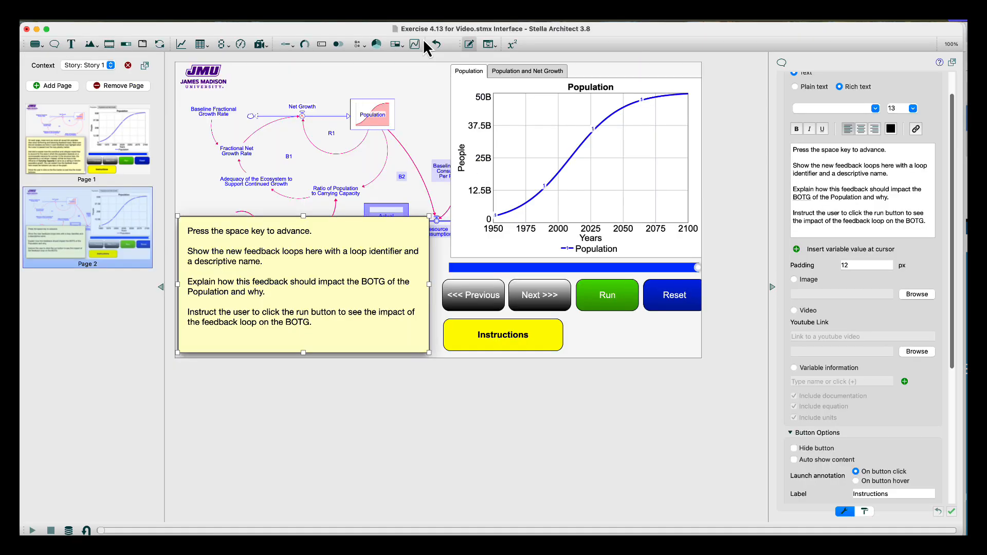
Preview Page 2 in presentation mode, and open and dismiss its Instructions note.
{"action": "left_click", "coordinate": [358, 111]}
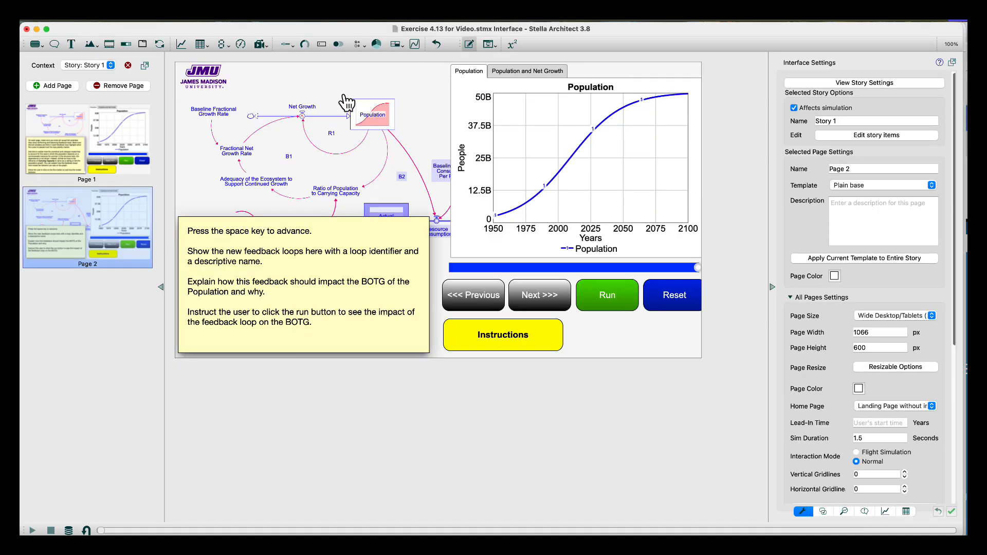
{"action": "left_click", "coordinate": [490, 45]}
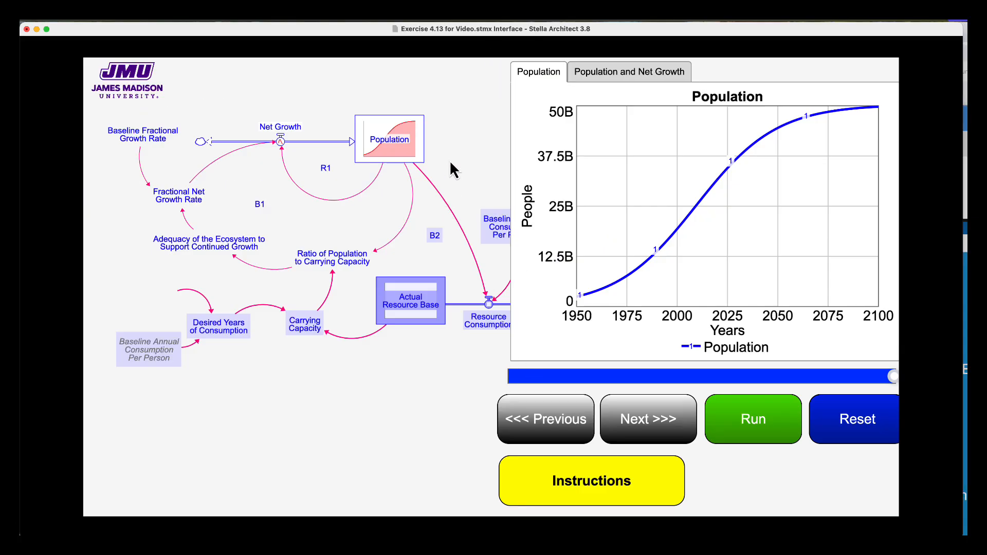
{"action": "left_click", "coordinate": [564, 479]}
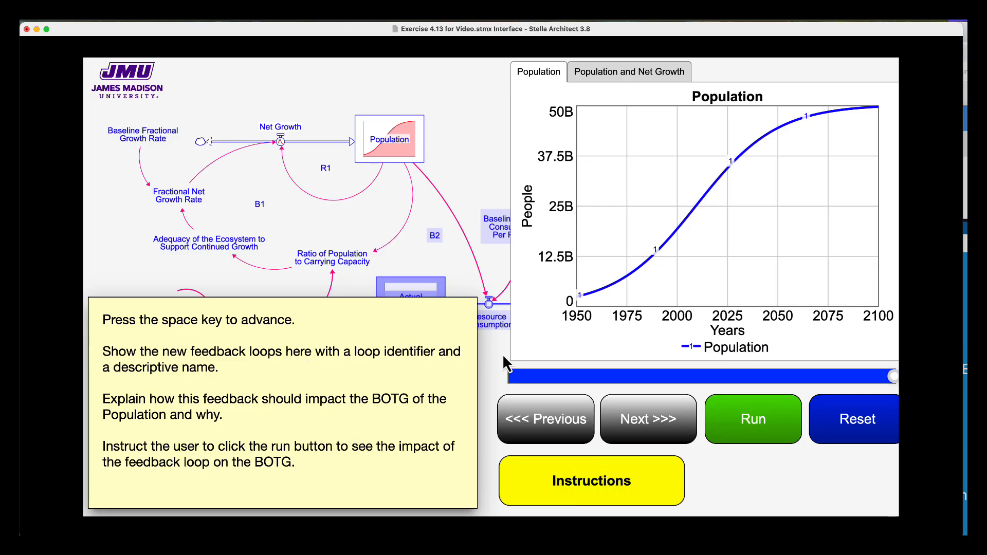
{"action": "key", "text": "space"}
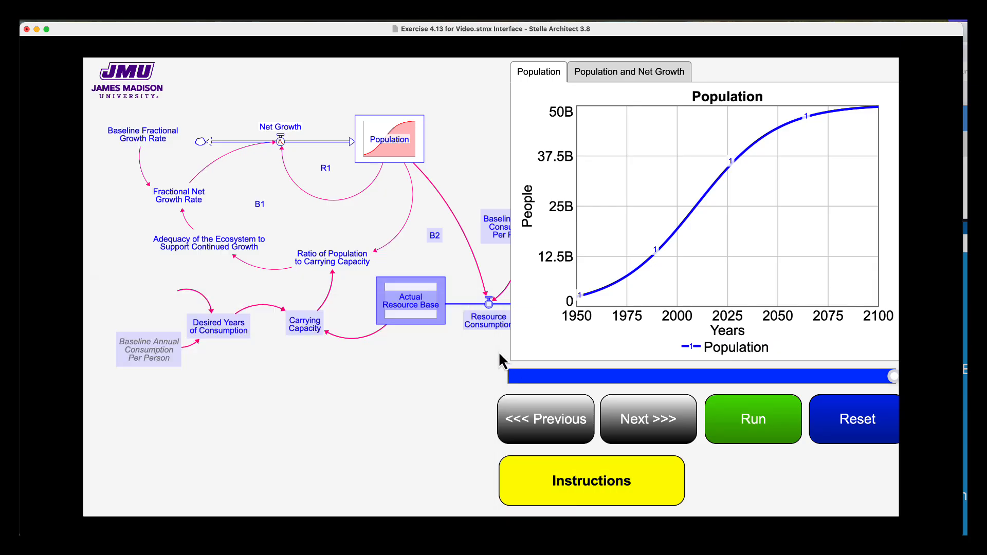
Test the story's Previous, System Structure and Next buttons in the preview and return to editing.
{"action": "left_click", "coordinate": [538, 410]}
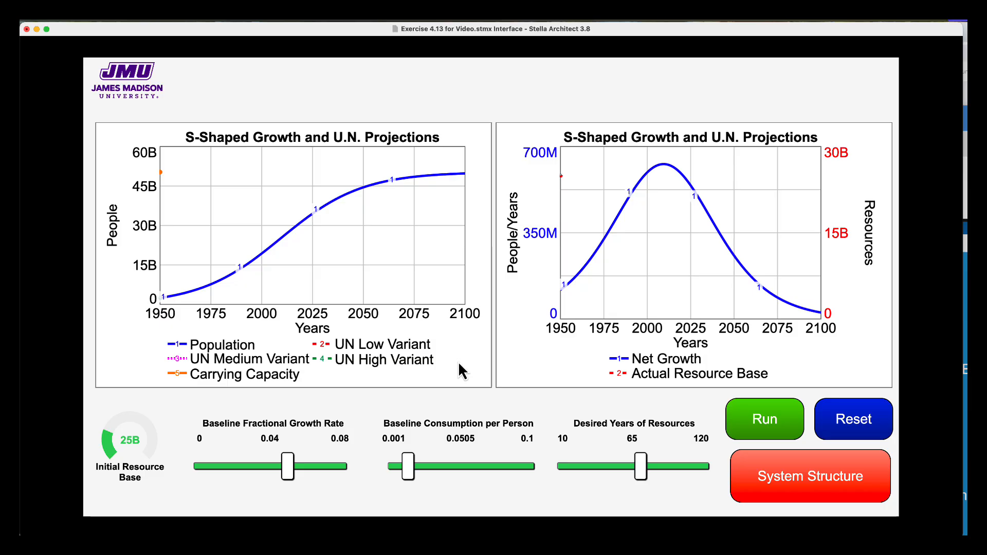
{"action": "left_click", "coordinate": [775, 480]}
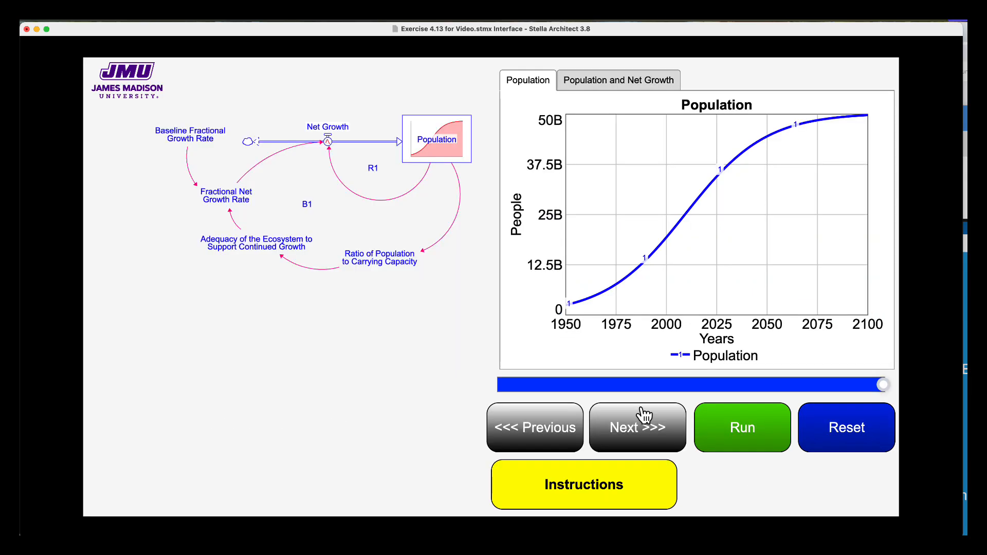
{"action": "left_click", "coordinate": [667, 433]}
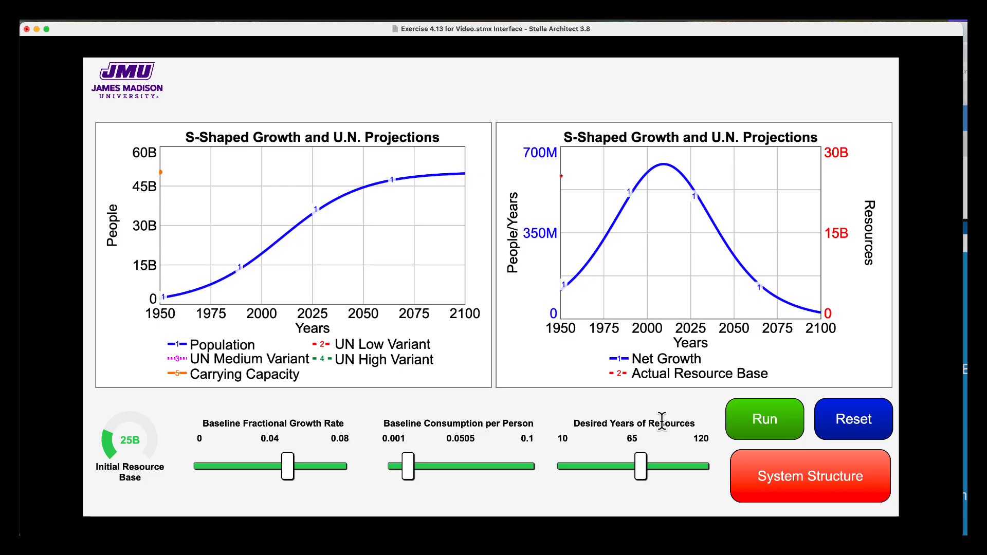
{"action": "key", "text": "Escape"}
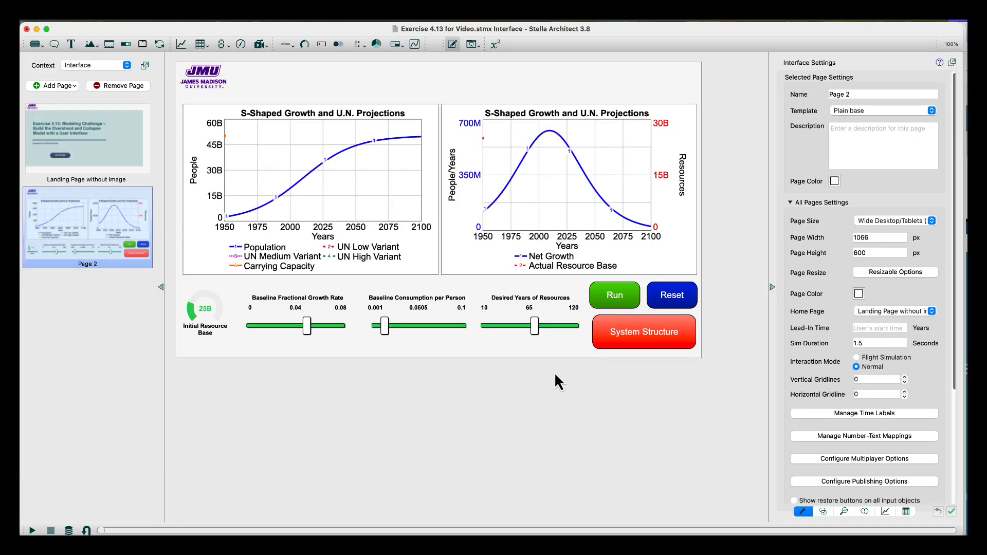
On Page 1 of Story 1, set the Next button's action to Navigate to Story with Story 1, Page 2 as destination.
{"action": "left_click", "coordinate": [108, 66]}
{"action": "left_click", "coordinate": [118, 88]}
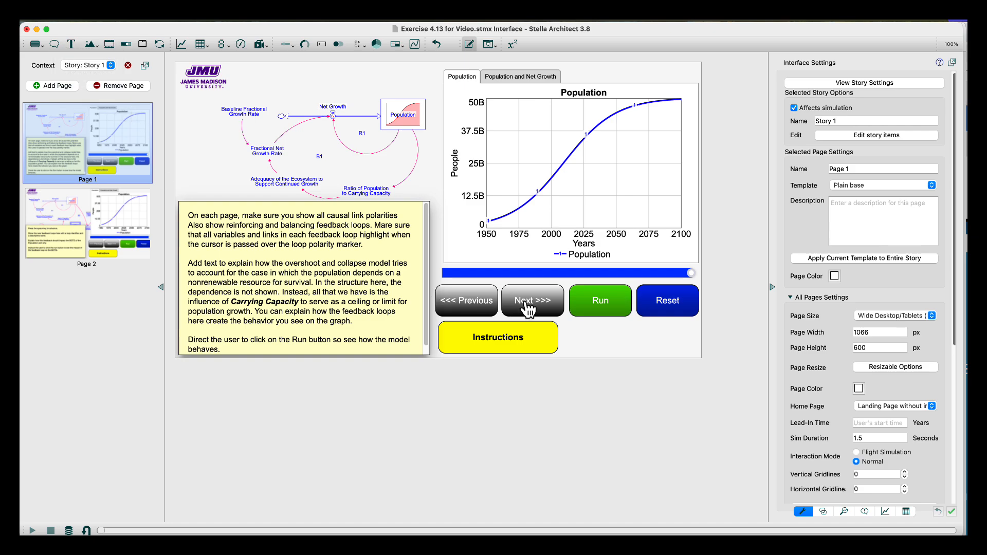
{"action": "left_click", "coordinate": [106, 133]}
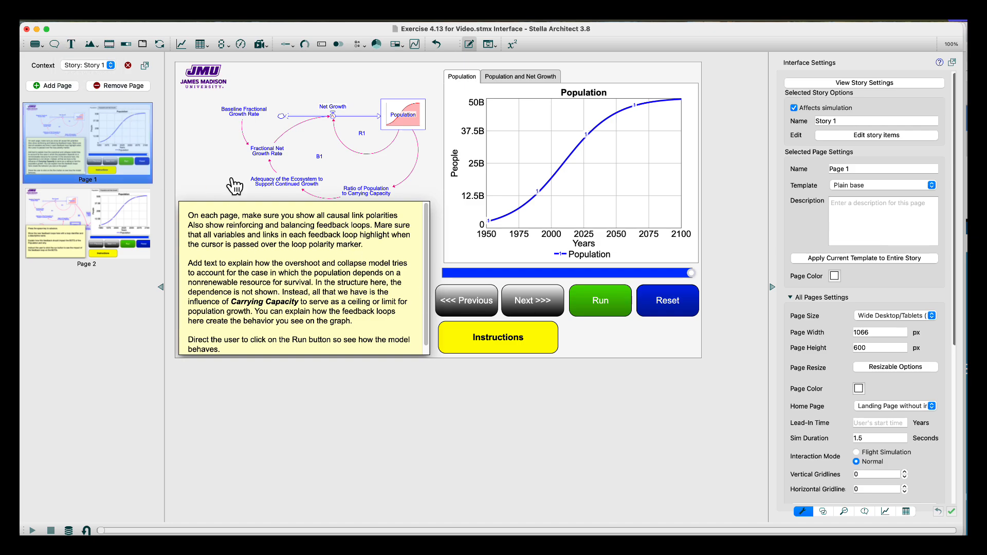
{"action": "left_click", "coordinate": [520, 304]}
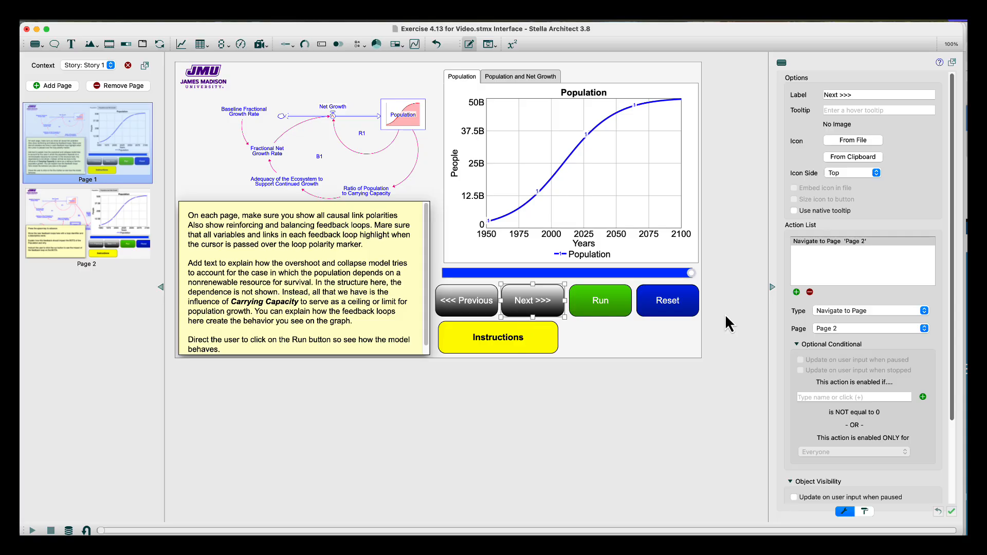
{"action": "left_click", "coordinate": [861, 312]}
{"action": "left_click", "coordinate": [861, 318]}
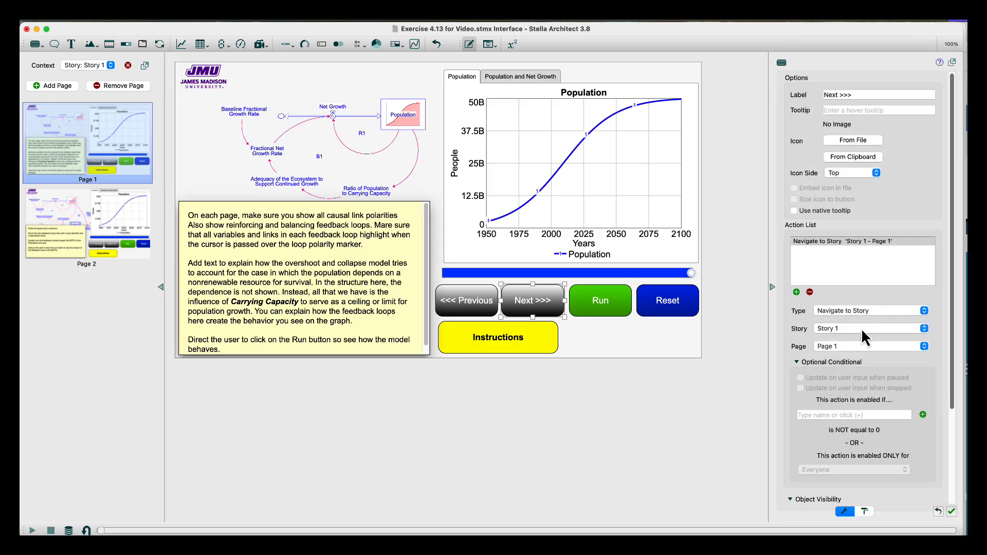
{"action": "left_click", "coordinate": [859, 348]}
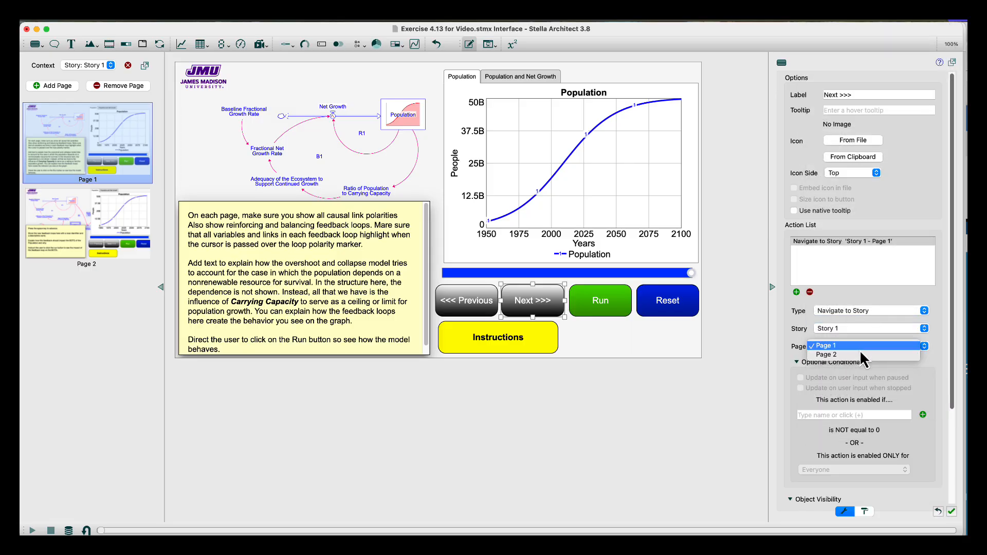
{"action": "left_click", "coordinate": [859, 356]}
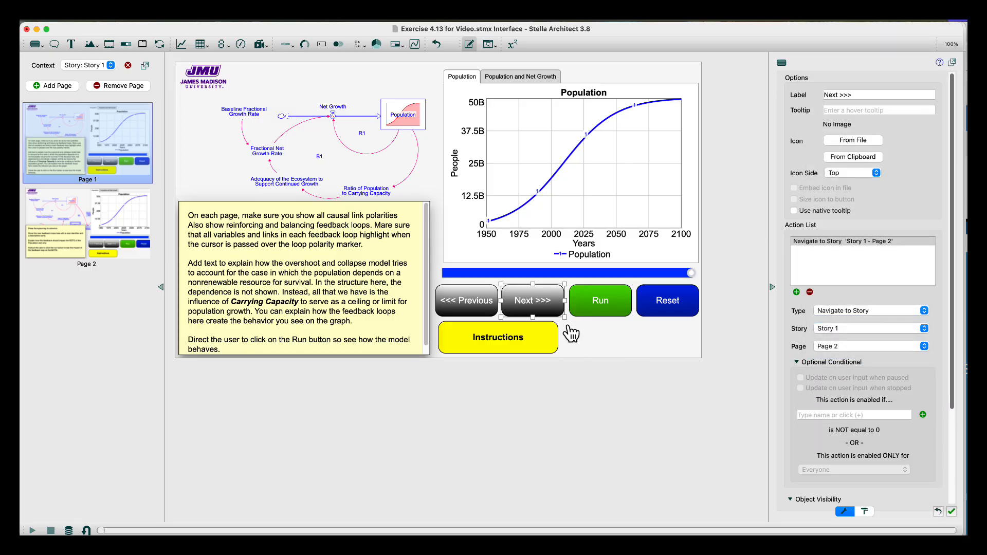
Try changing the action of Page 1's Previous button to Navigate to Story.
{"action": "left_click", "coordinate": [488, 302]}
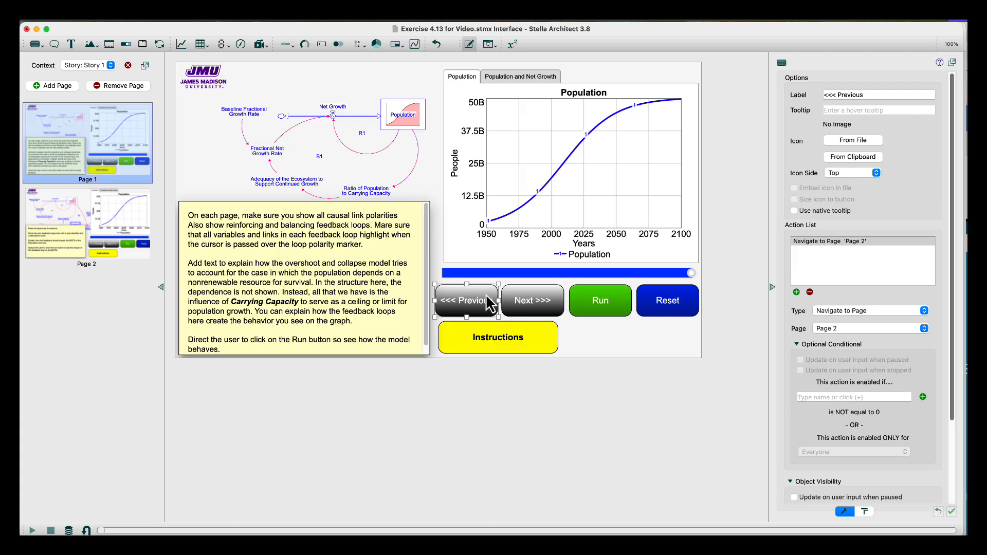
{"action": "left_click", "coordinate": [840, 311]}
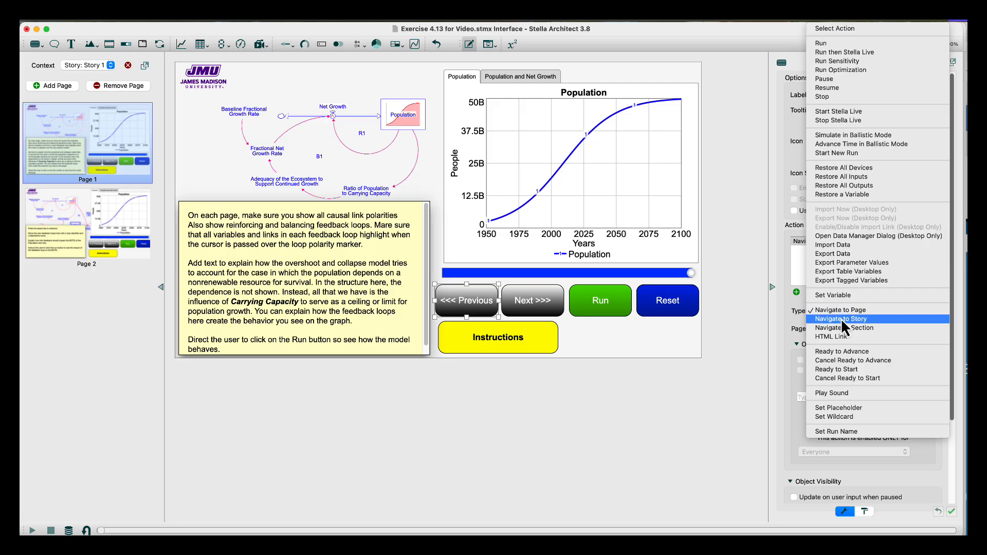
{"action": "left_click", "coordinate": [841, 319]}
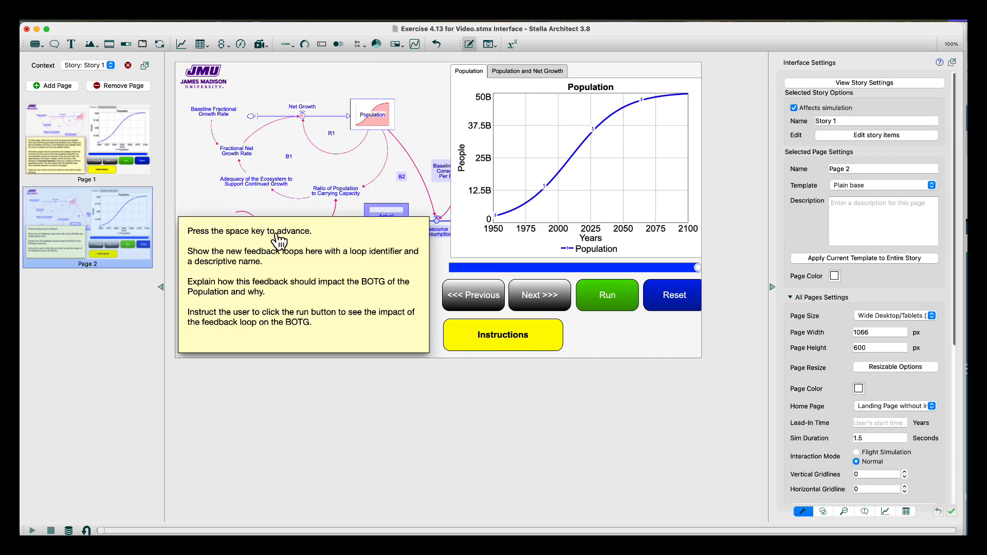
On Page 2 of the story, set the Previous button to Navigate to Story with Story 1, Page 1 as destination.
{"action": "left_click", "coordinate": [488, 297]}
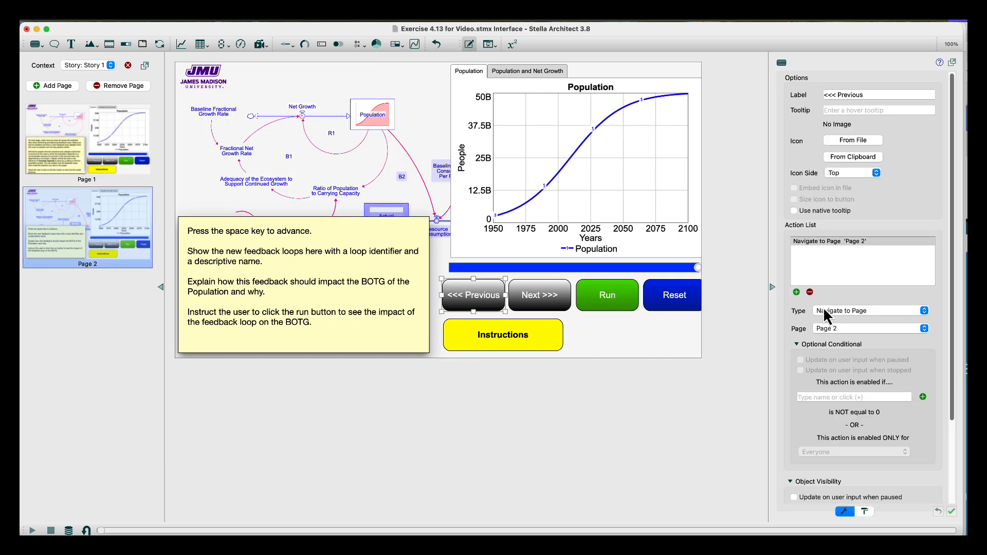
{"action": "left_click", "coordinate": [870, 310]}
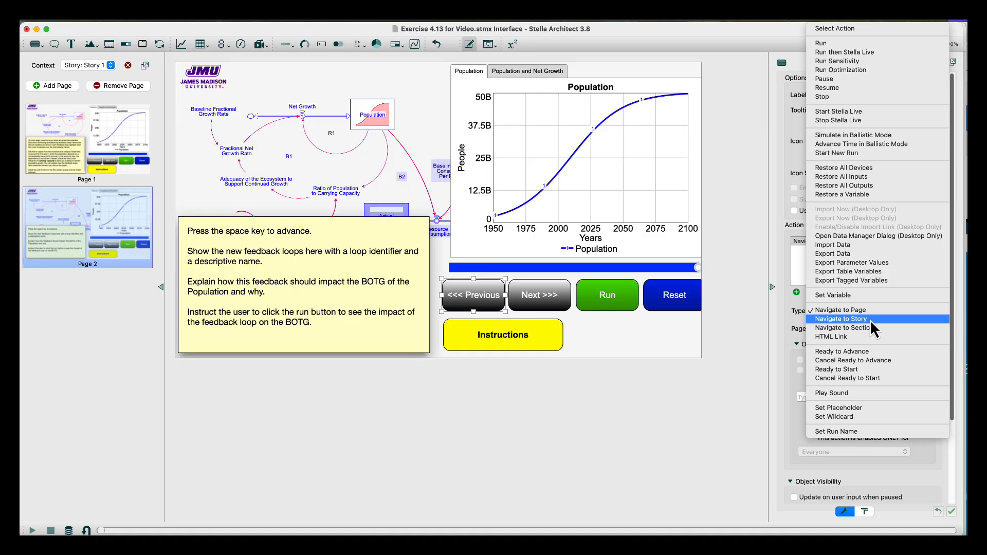
{"action": "left_click", "coordinate": [870, 319]}
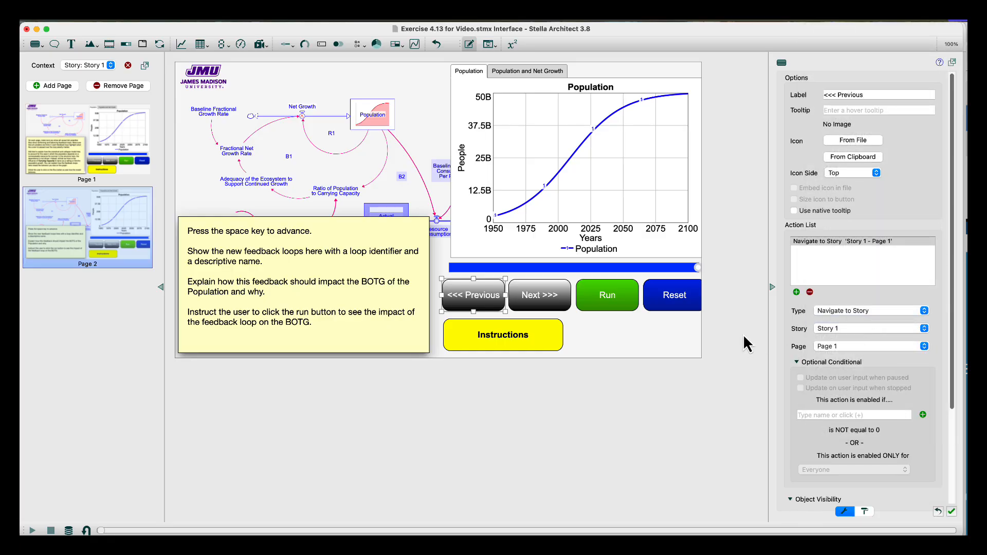
Set Page 1's Previous button back to Navigate to Page with Page 2 as destination, and check the Next button's action.
{"action": "left_click", "coordinate": [100, 161]}
{"action": "left_click", "coordinate": [474, 300]}
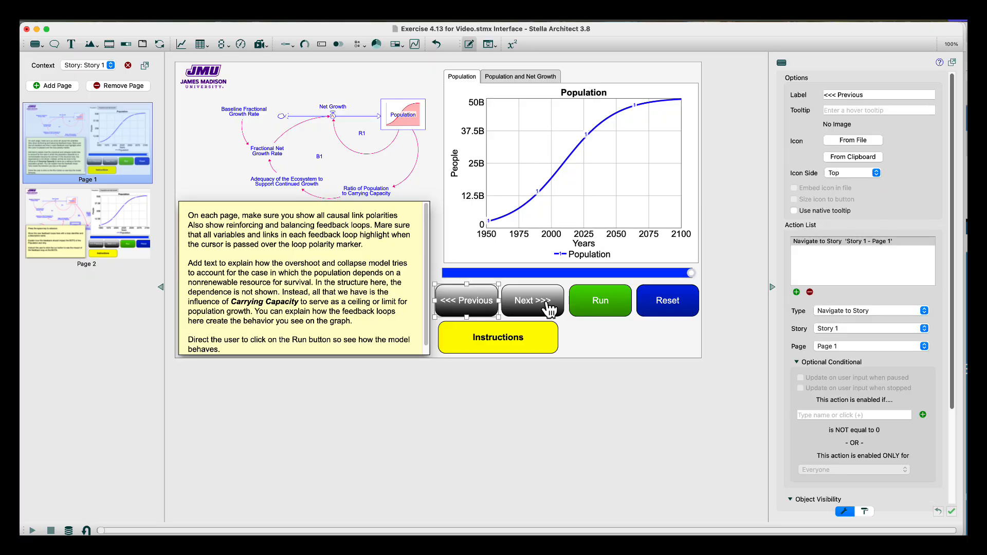
{"action": "left_click", "coordinate": [828, 309]}
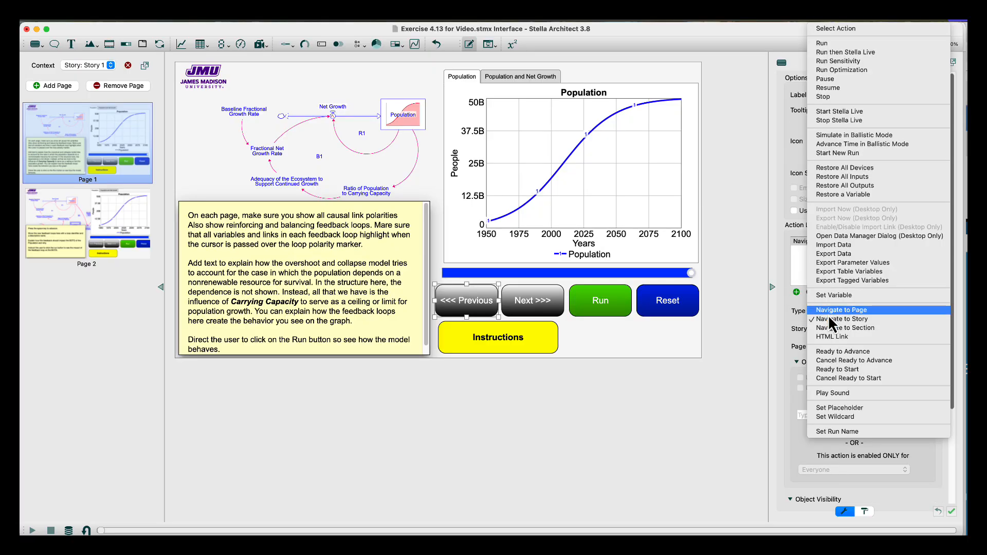
{"action": "left_click", "coordinate": [837, 310]}
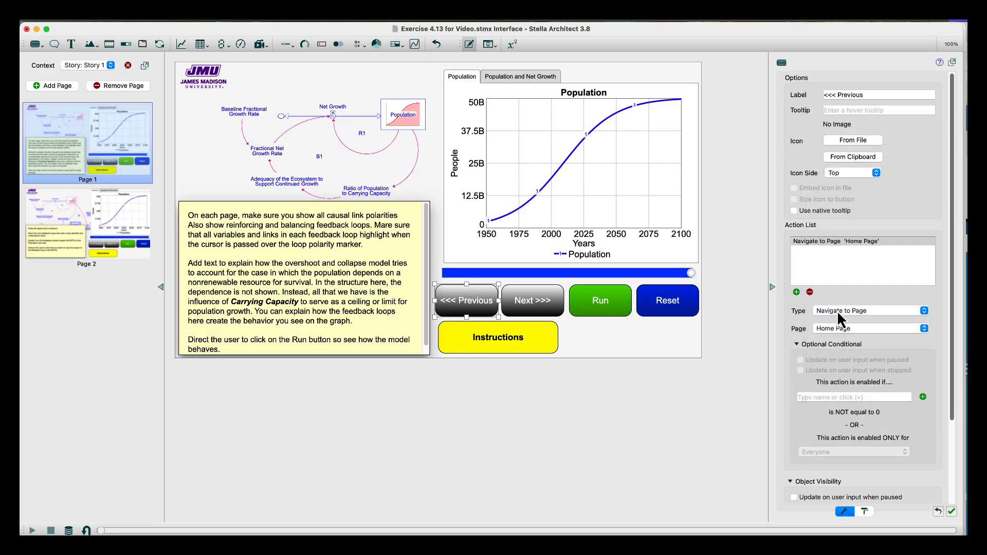
{"action": "left_click", "coordinate": [840, 328]}
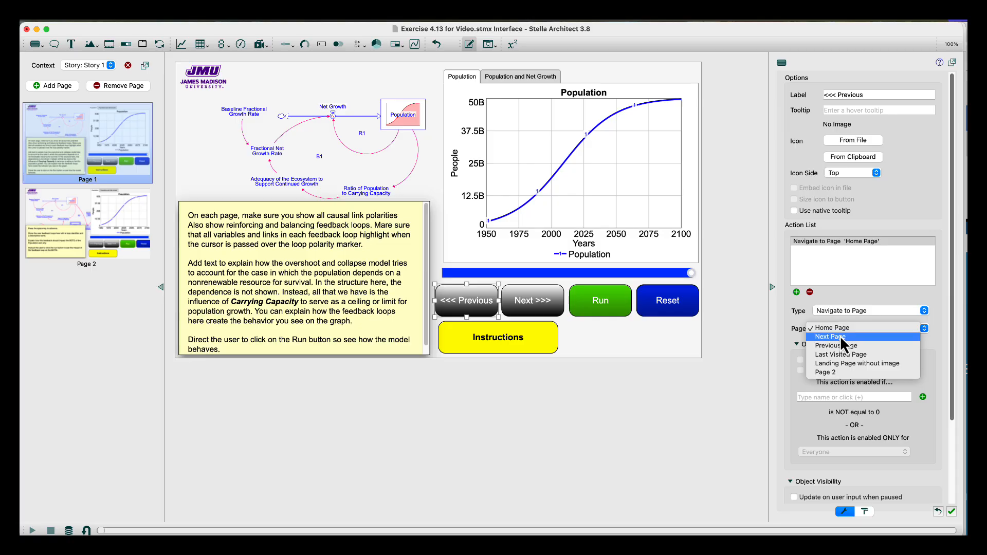
{"action": "left_click", "coordinate": [839, 373]}
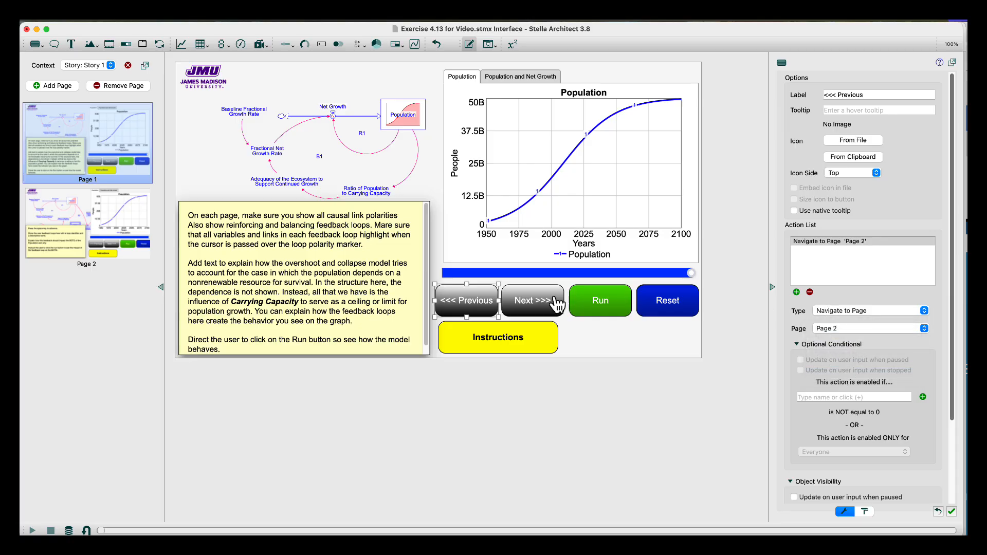
{"action": "left_click", "coordinate": [535, 303]}
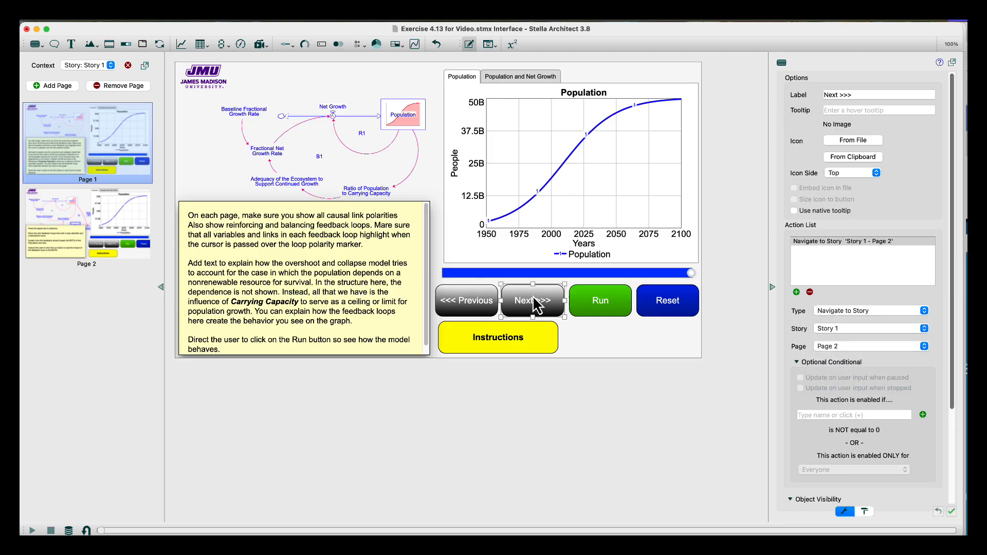
On Page 2 of the story, reduce the zoom of the model structure display to 45%.
{"action": "left_click", "coordinate": [122, 217]}
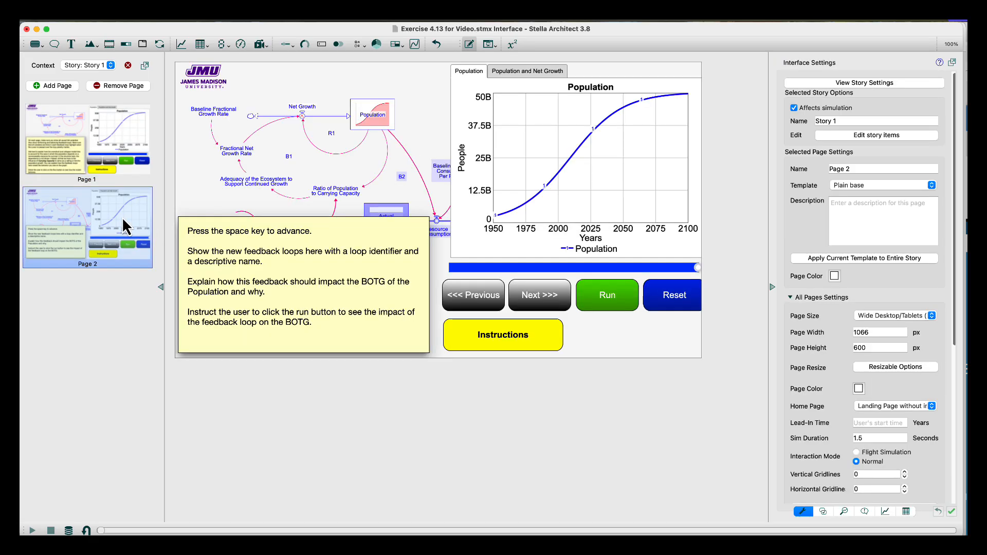
{"action": "left_click", "coordinate": [304, 175]}
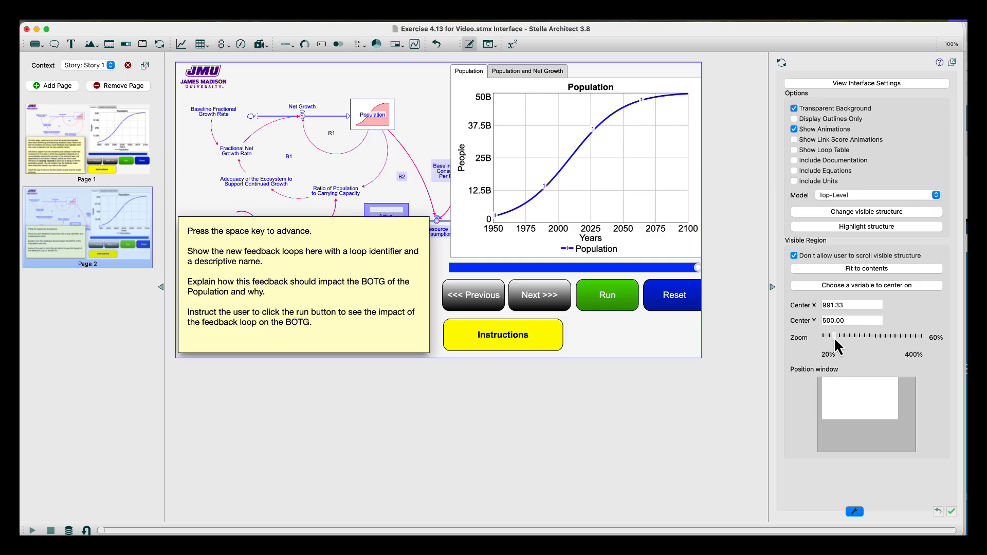
{"action": "left_click_drag", "start_coordinate": [835, 339], "coordinate": [833, 337]}
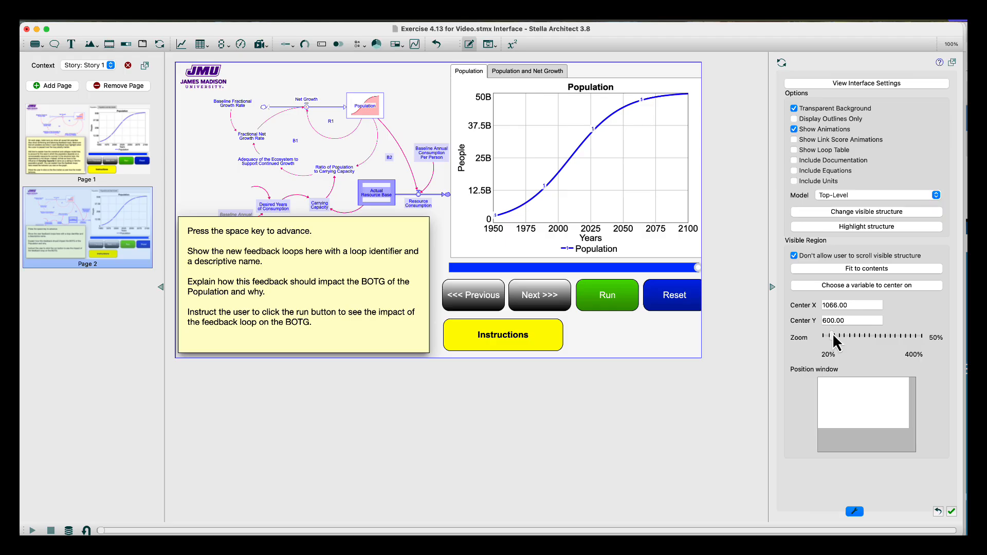
{"action": "left_click_drag", "start_coordinate": [832, 333], "coordinate": [831, 334]}
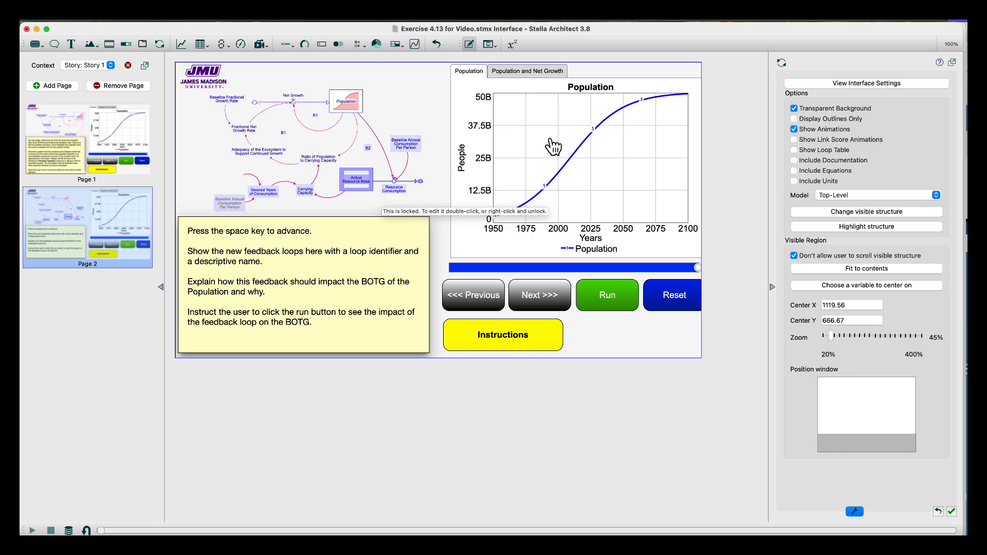
Add a third page to Page 2's graph, after the Population and Net Growth page.
{"action": "double_click", "coordinate": [553, 147]}
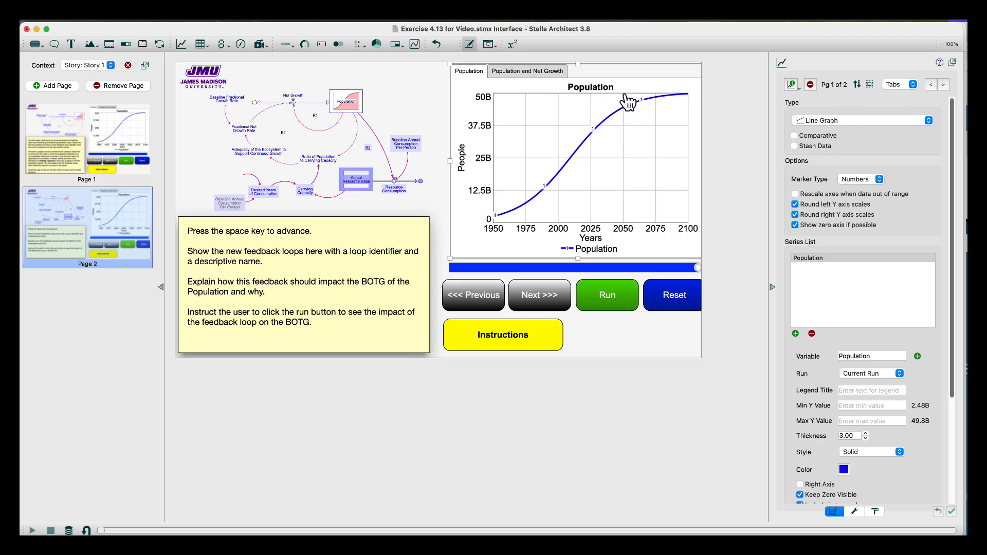
{"action": "left_click", "coordinate": [943, 85]}
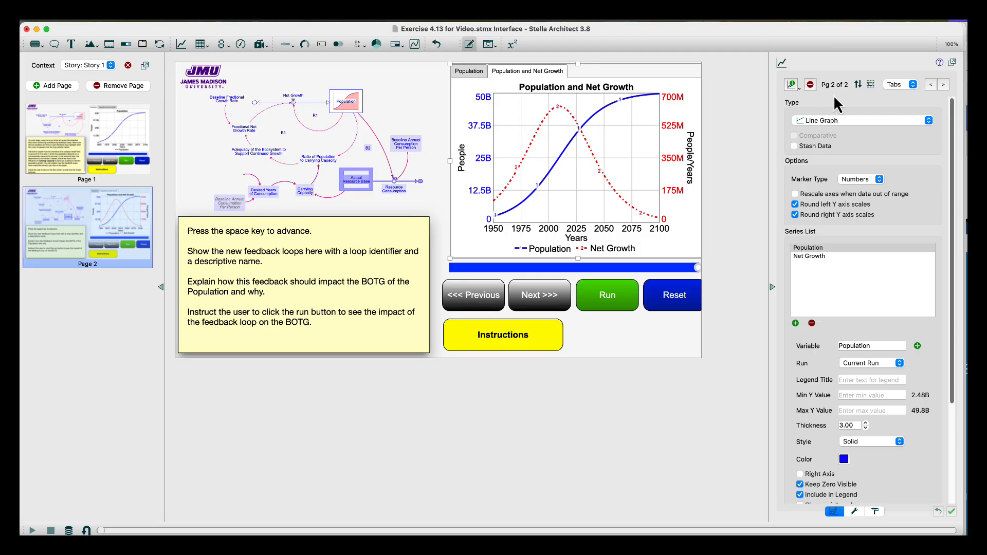
{"action": "left_click", "coordinate": [792, 86]}
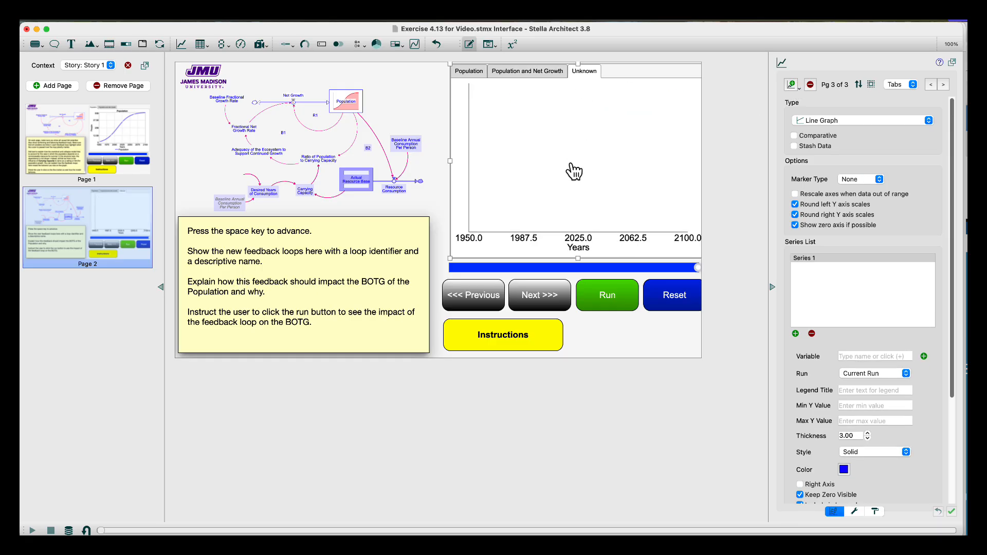
Set the new graph page to 7 X labels and 5 Y labels.
{"action": "left_click", "coordinate": [855, 512]}
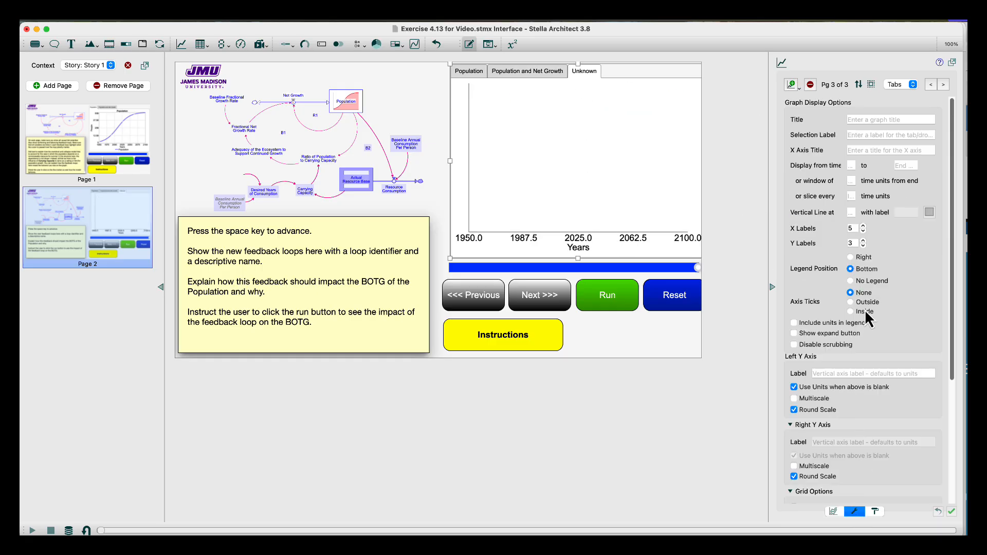
{"action": "left_click", "coordinate": [863, 226]}
{"action": "left_click", "coordinate": [862, 227]}
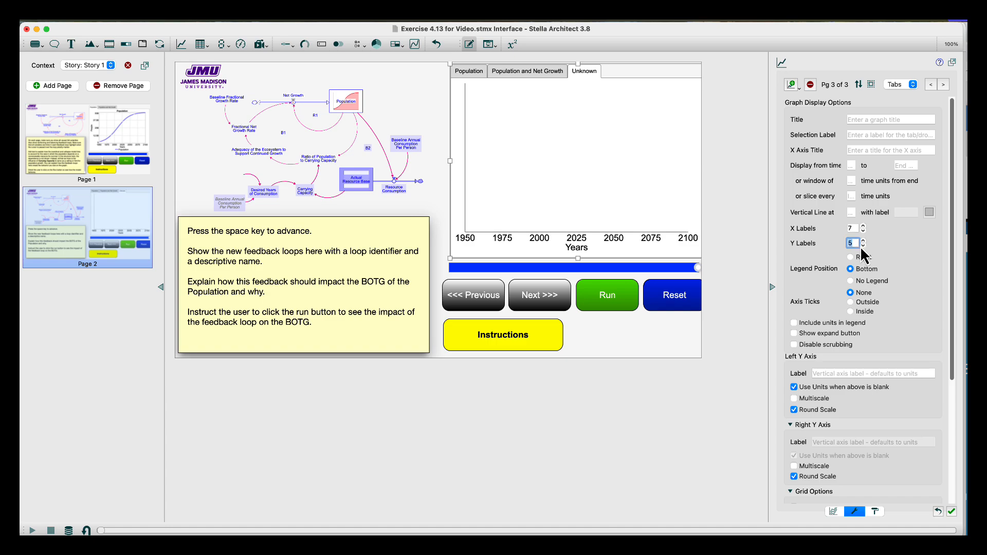
Show the grid on the third graph page with 7 X grid lines and 5 Y grid lines.
{"action": "scroll", "coordinate": [840, 455], "scroll_direction": "down", "scroll_amount": 3}
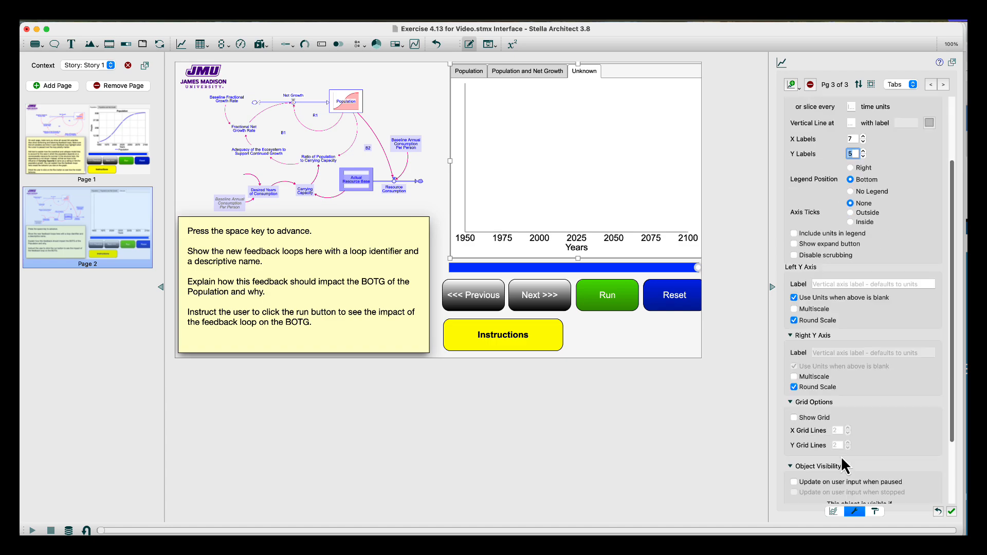
{"action": "left_click", "coordinate": [794, 418]}
{"action": "left_click", "coordinate": [848, 428]}
{"action": "left_click", "coordinate": [847, 428]}
{"action": "left_click", "coordinate": [848, 428]}
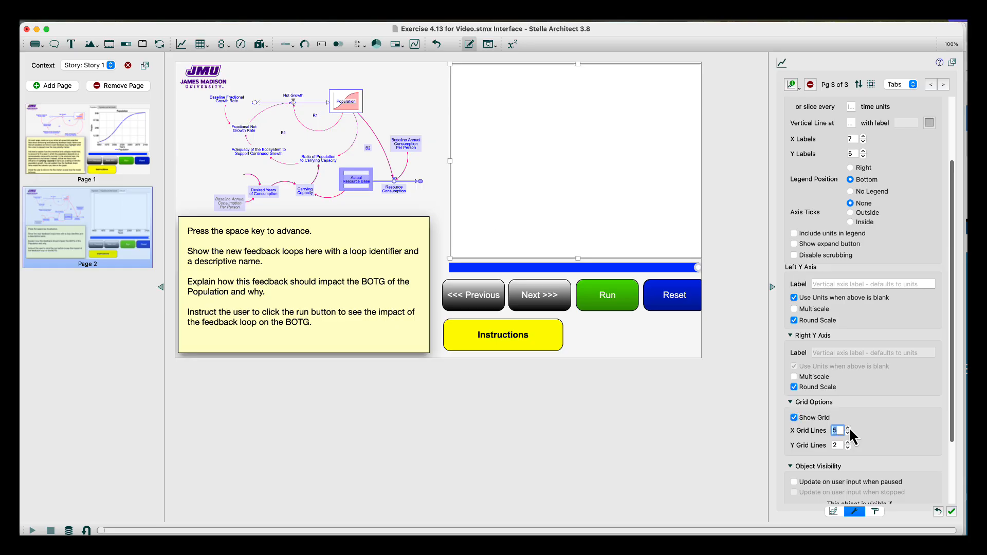
{"action": "left_click", "coordinate": [847, 428]}
{"action": "left_click", "coordinate": [848, 428]}
{"action": "left_click", "coordinate": [847, 442]}
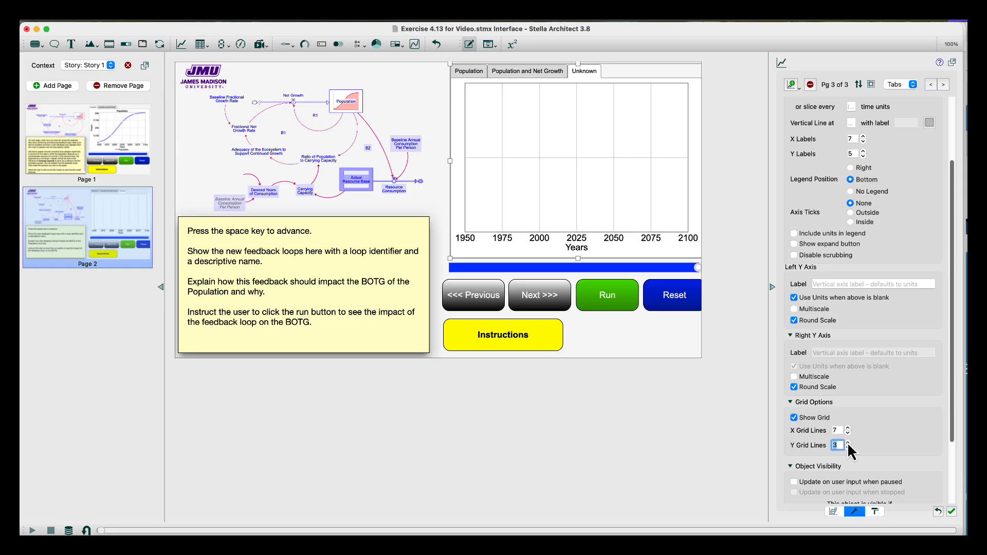
{"action": "left_click", "coordinate": [848, 443]}
{"action": "left_click", "coordinate": [847, 443]}
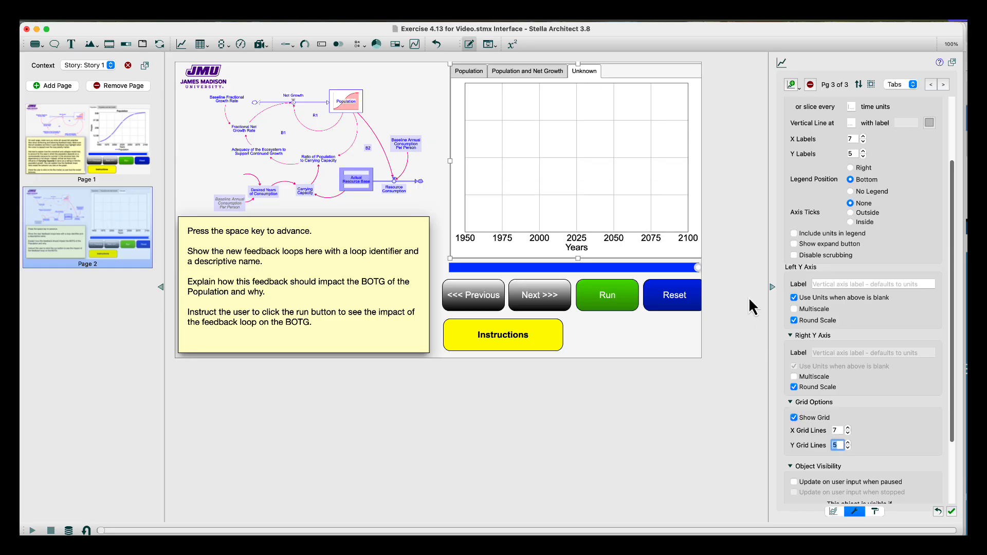
Plot the Actual Resource Base variable as the series of the third graph page.
{"action": "left_click", "coordinate": [638, 204]}
{"action": "left_click", "coordinate": [833, 511]}
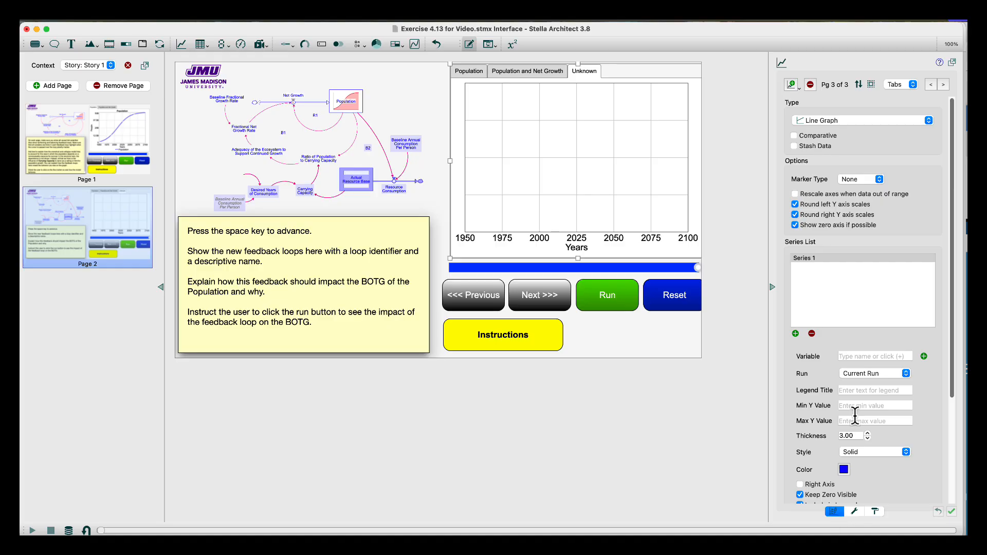
{"action": "left_click", "coordinate": [796, 333]}
{"action": "left_click", "coordinate": [595, 332]}
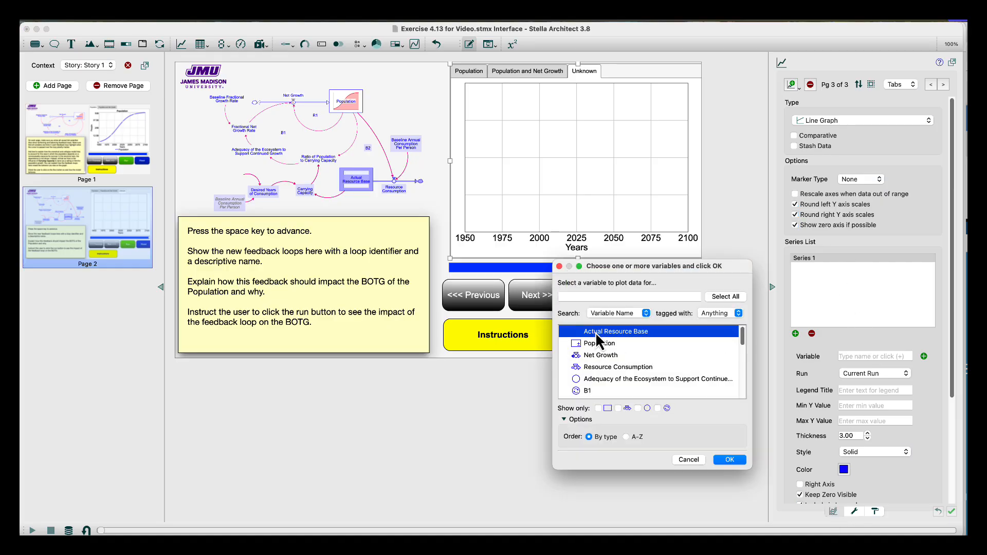
{"action": "left_click", "coordinate": [730, 460]}
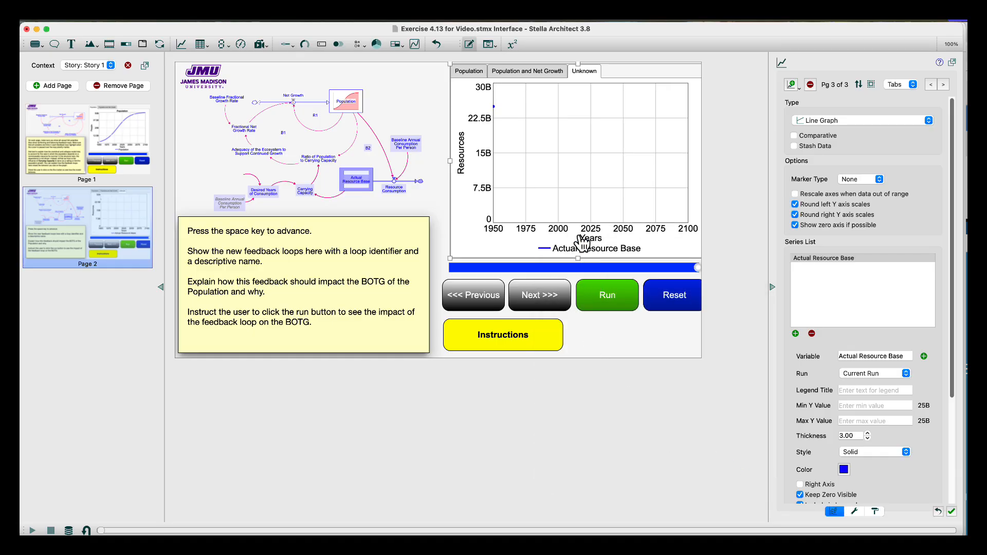
Shift the graph slightly left so that its whole width fits inside Page 2.
{"action": "left_click_drag", "start_coordinate": [584, 203], "coordinate": [572, 205]}
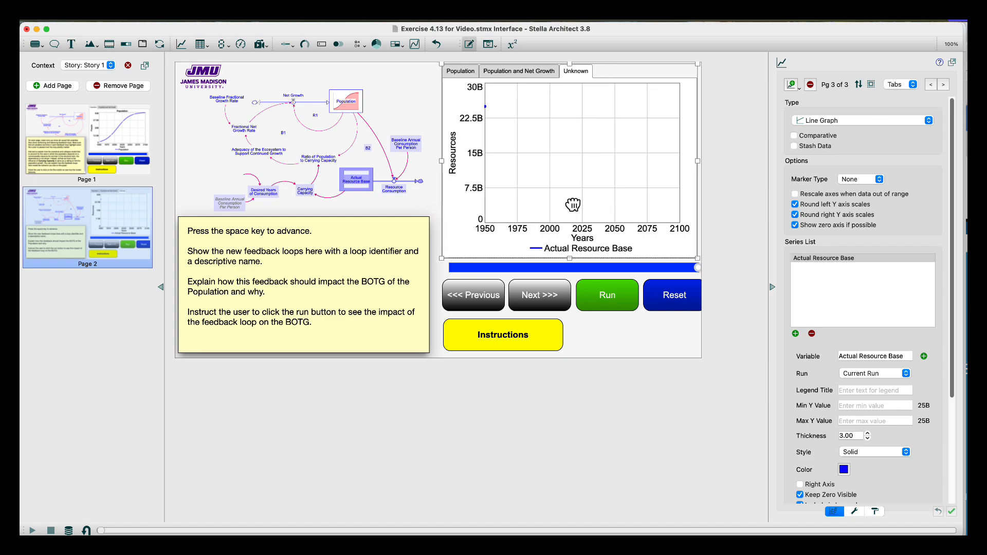
{"action": "left_click", "coordinate": [594, 274]}
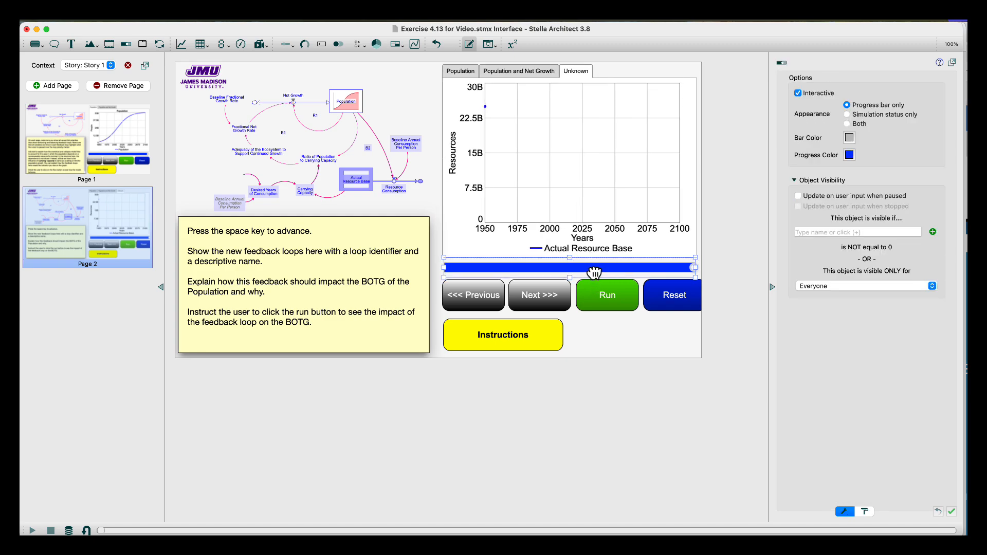
{"action": "left_click", "coordinate": [437, 297]}
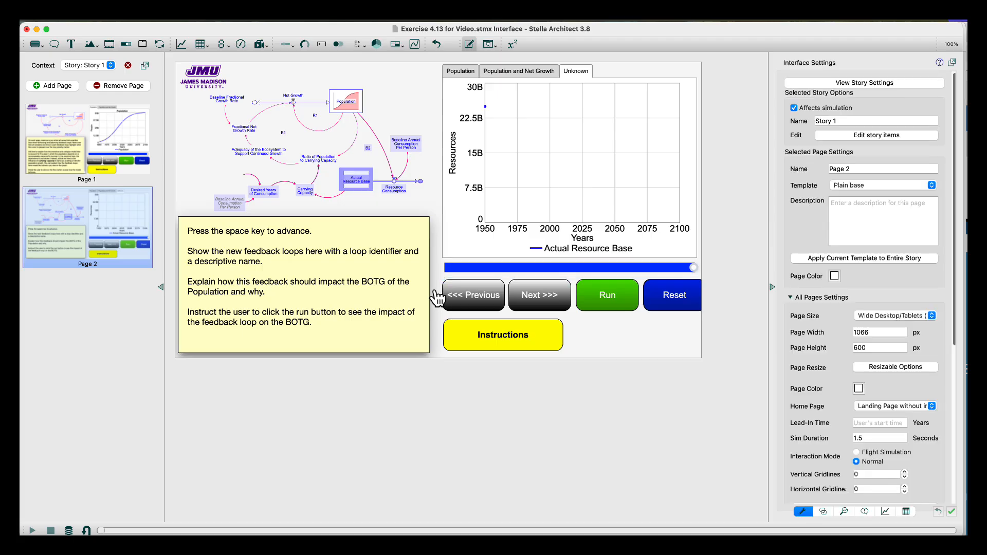
{"action": "left_click", "coordinate": [438, 297]}
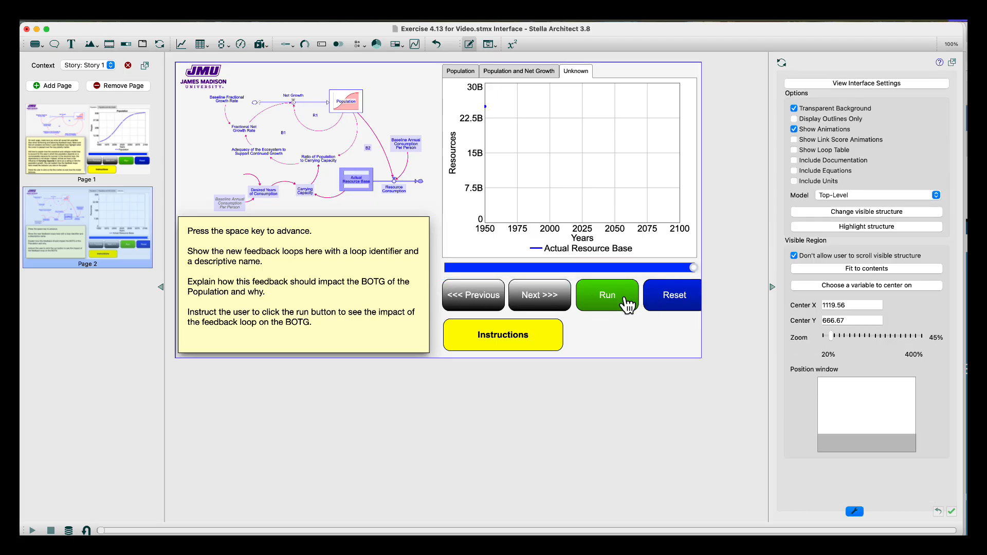
Nudge the Previous, Next, Run and Reset buttons left together until the Reset button fits inside the page.
{"action": "left_click", "coordinate": [645, 327]}
{"action": "left_click", "coordinate": [656, 313]}
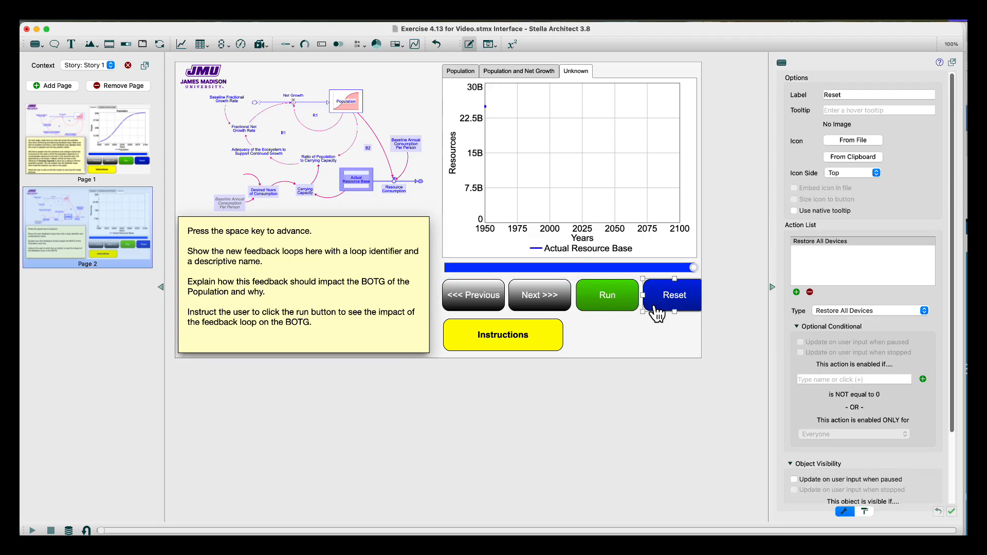
{"action": "left_click", "coordinate": [614, 308], "text": "shift"}
{"action": "left_click", "coordinate": [514, 303], "text": "shift"}
{"action": "left_click", "coordinate": [494, 301], "text": "shift"}
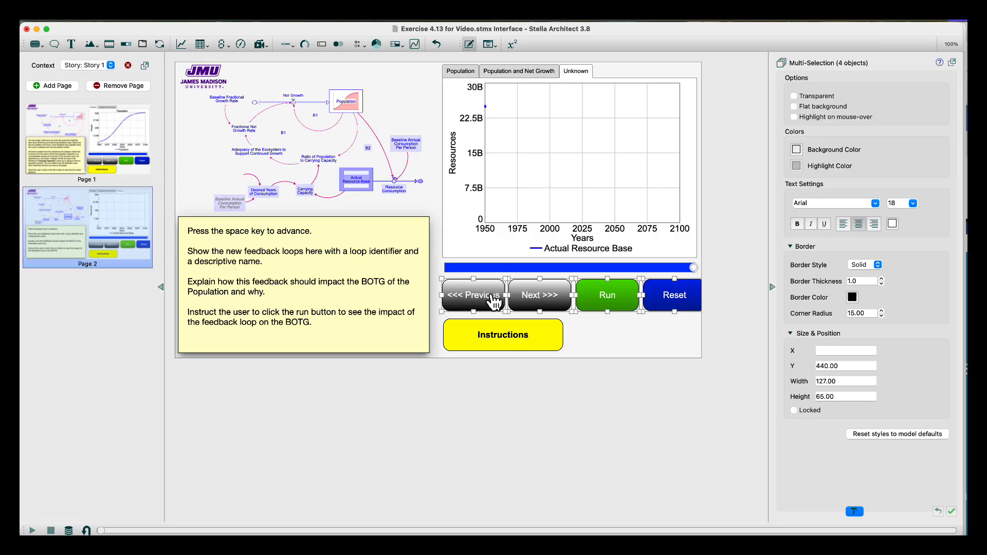
{"action": "key", "text": "Left"}
{"action": "key", "text": "Left"}
{"action": "key", "text": "Left"}
{"action": "key", "text": "Left"}
{"action": "key", "text": "Left"}
{"action": "key", "text": "Left"}
{"action": "key", "text": "Left"}
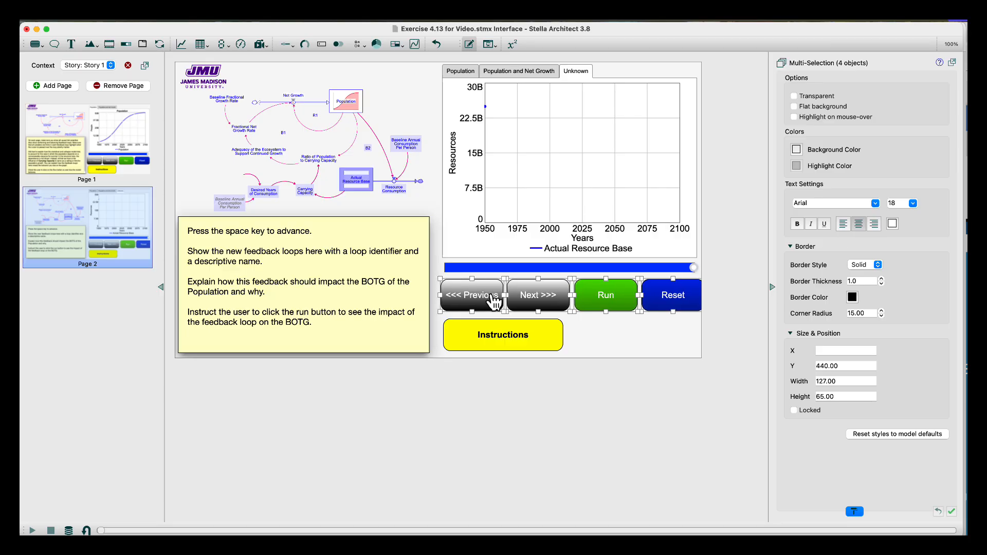
{"action": "key", "text": "Left"}
{"action": "key", "text": "Left"}
{"action": "key", "text": "Left"}
{"action": "key", "text": "Left"}
{"action": "key", "text": "Left"}
{"action": "key", "text": "Left"}
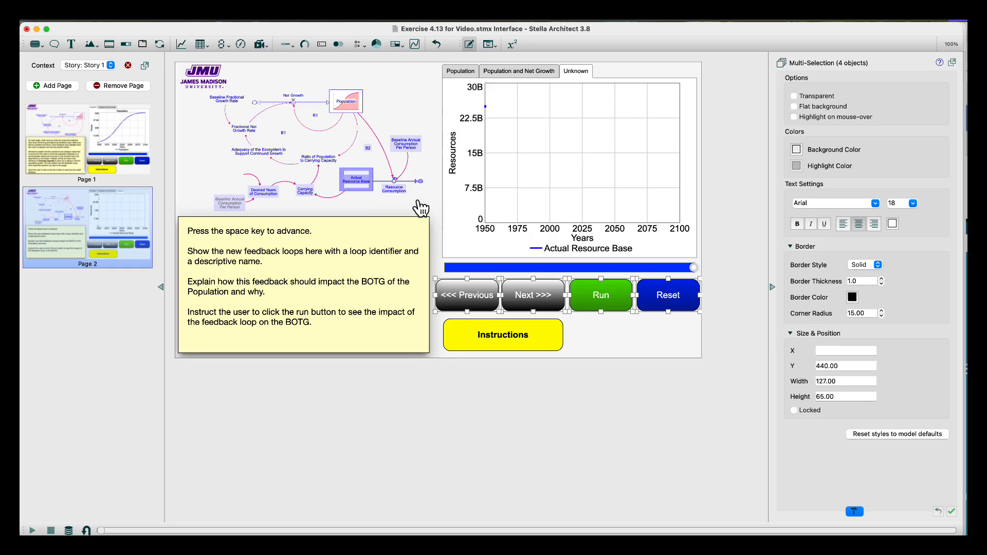
Extend the graph and progress bar left to line up with the Previous button, and widen the Instructions button slightly.
{"action": "left_click", "coordinate": [466, 211]}
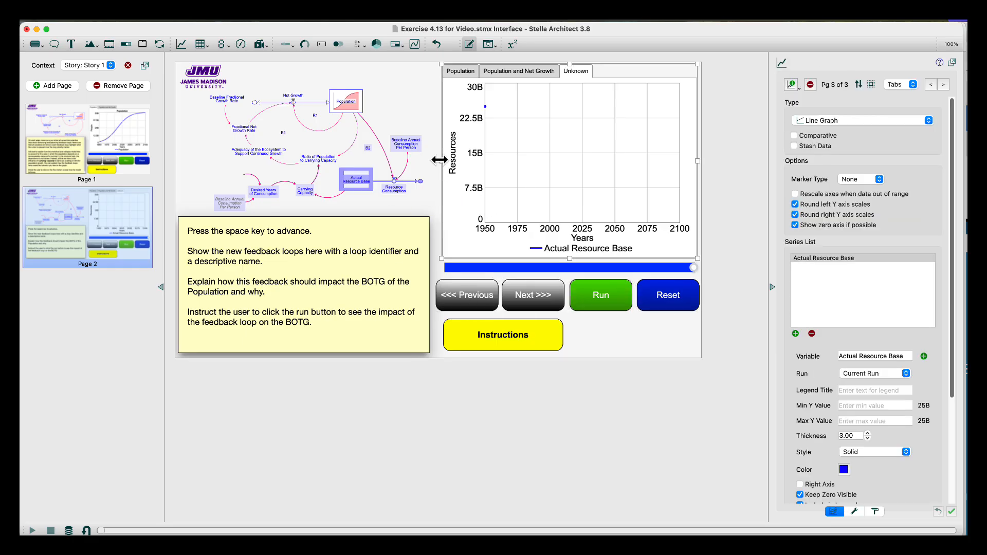
{"action": "left_click_drag", "start_coordinate": [438, 159], "coordinate": [434, 159]}
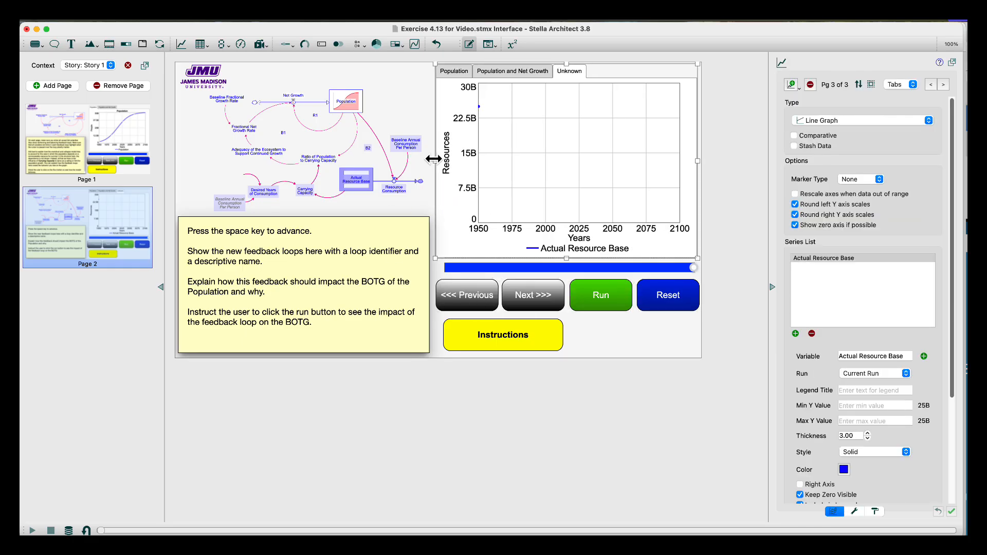
{"action": "left_click", "coordinate": [452, 267]}
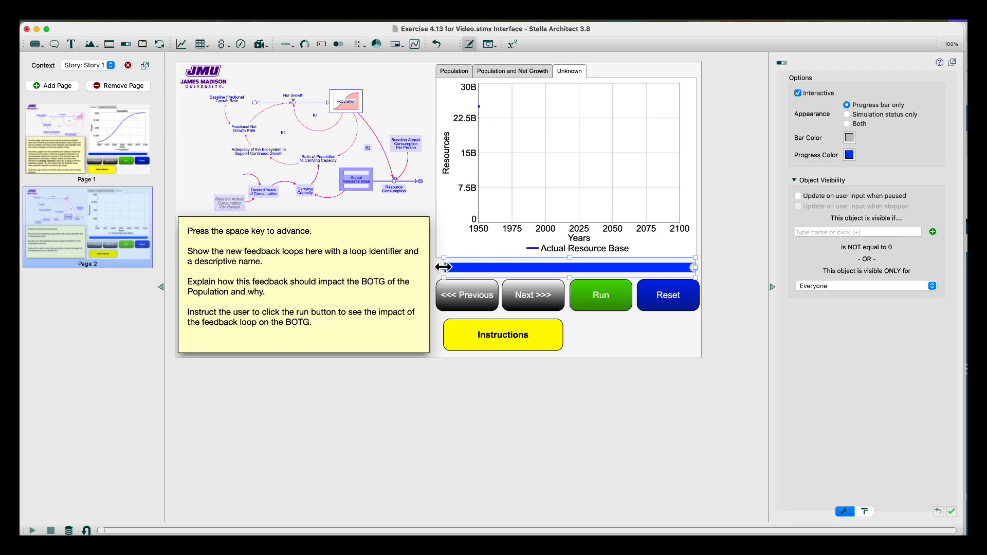
{"action": "left_click_drag", "start_coordinate": [444, 267], "coordinate": [437, 267]}
{"action": "left_click", "coordinate": [481, 334]}
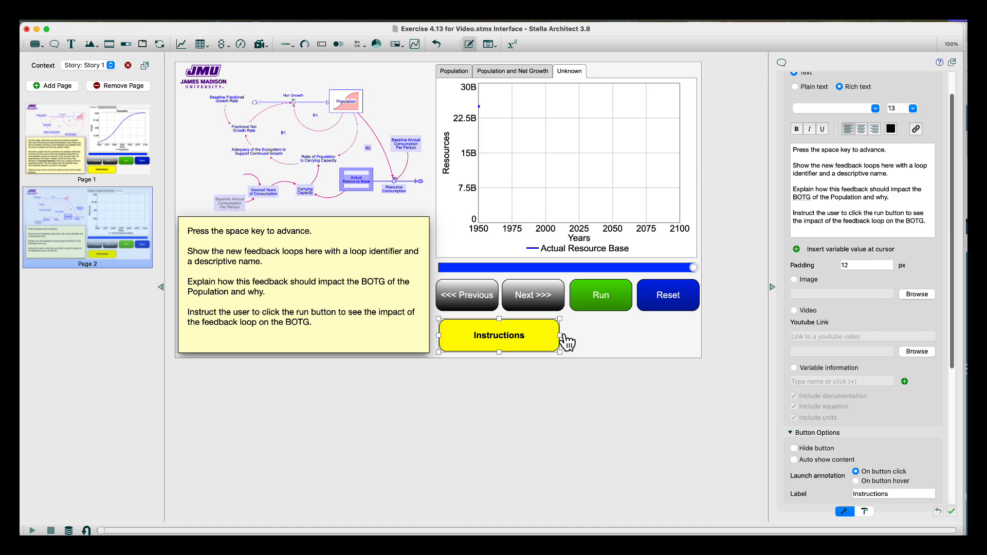
{"action": "left_click_drag", "start_coordinate": [559, 335], "coordinate": [562, 335]}
Preview Page 2 as a presentation, show its instructions and run the simulation.
{"action": "left_click", "coordinate": [489, 45]}
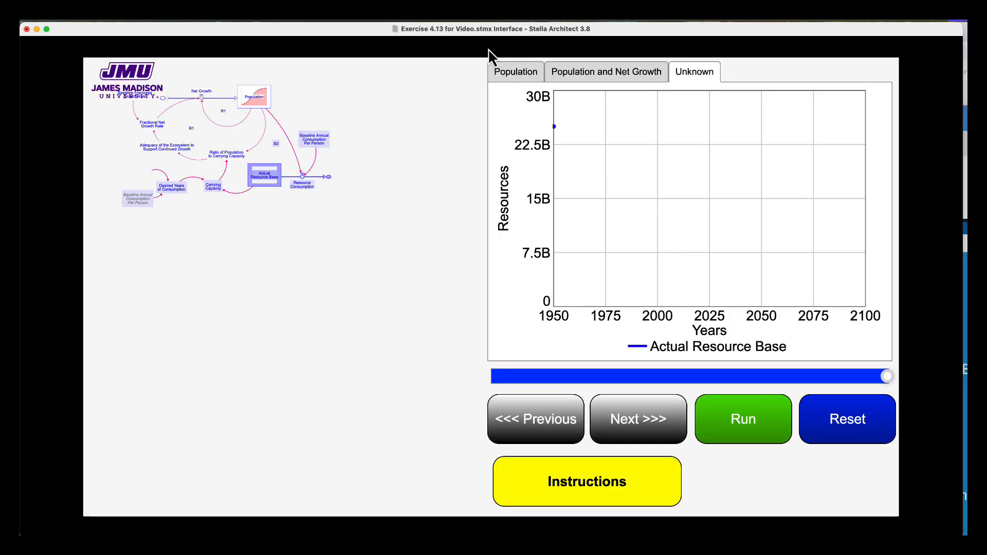
{"action": "left_click", "coordinate": [537, 473]}
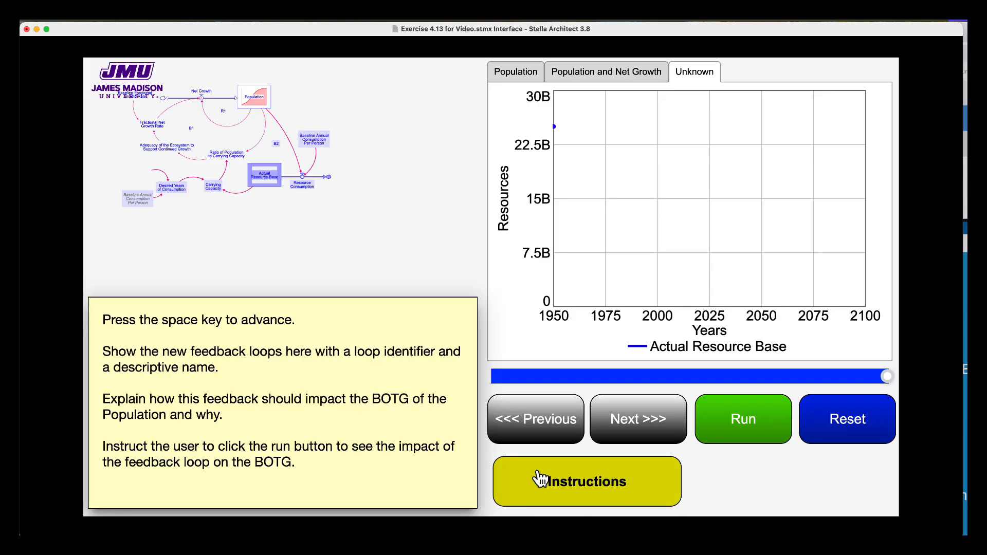
{"action": "left_click", "coordinate": [732, 429]}
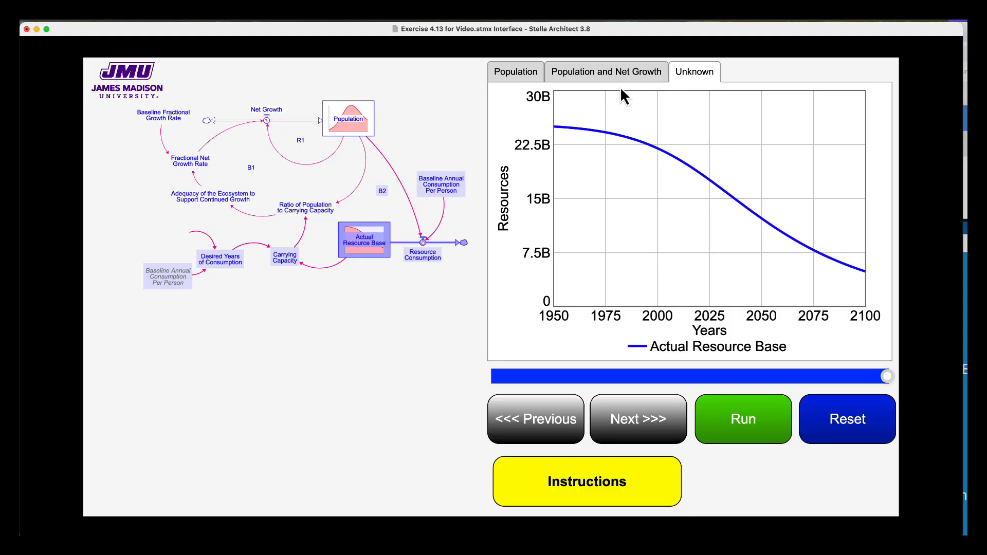
Review the Population and Net Growth and the Actual Resource Base graph pages, and leave the preview.
{"action": "left_click", "coordinate": [578, 83]}
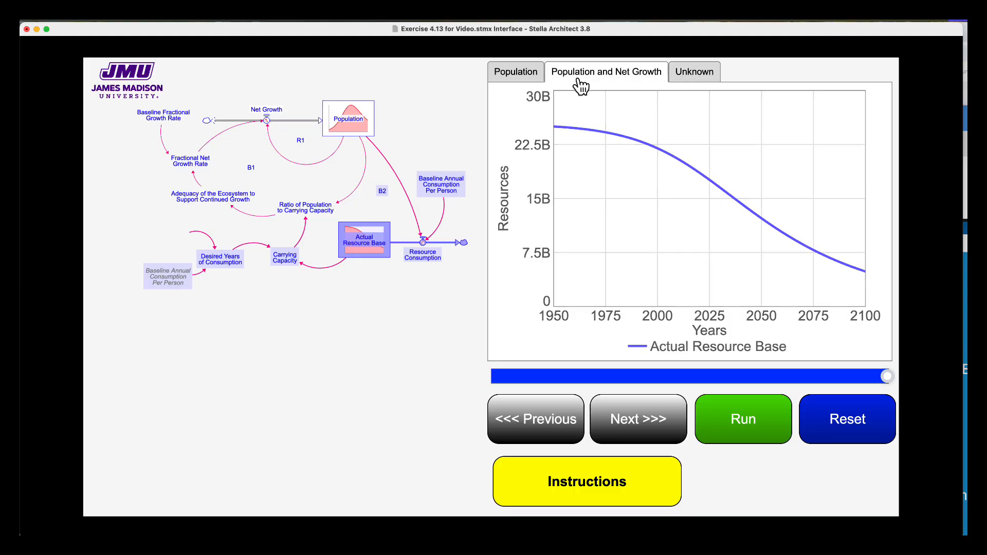
{"action": "left_click", "coordinate": [535, 80]}
{"action": "left_click", "coordinate": [611, 80]}
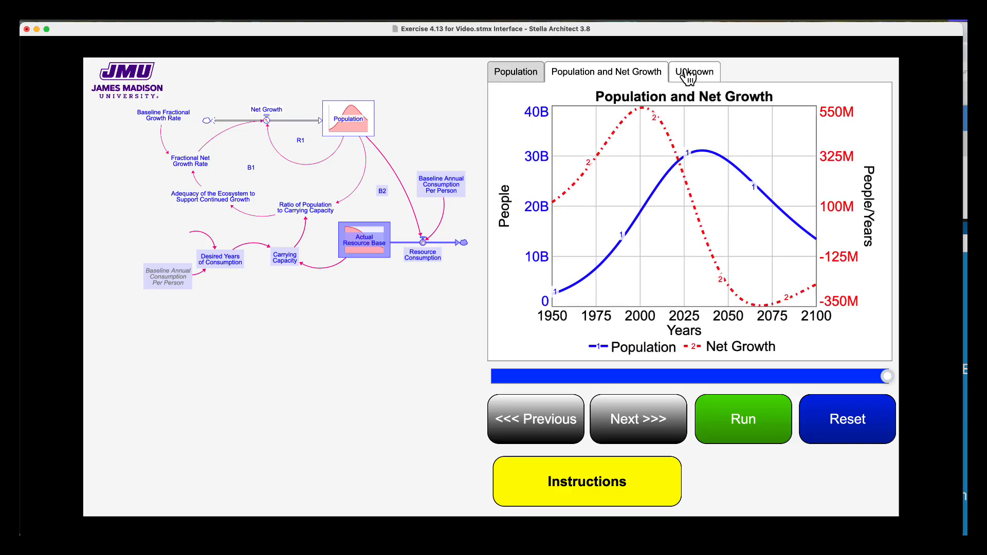
{"action": "left_click", "coordinate": [688, 76]}
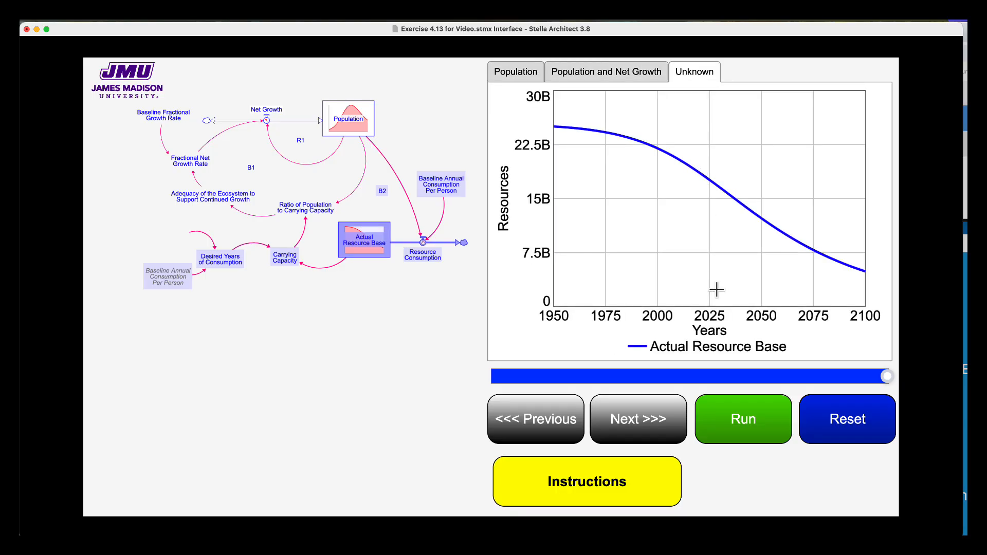
{"action": "key", "text": "Escape"}
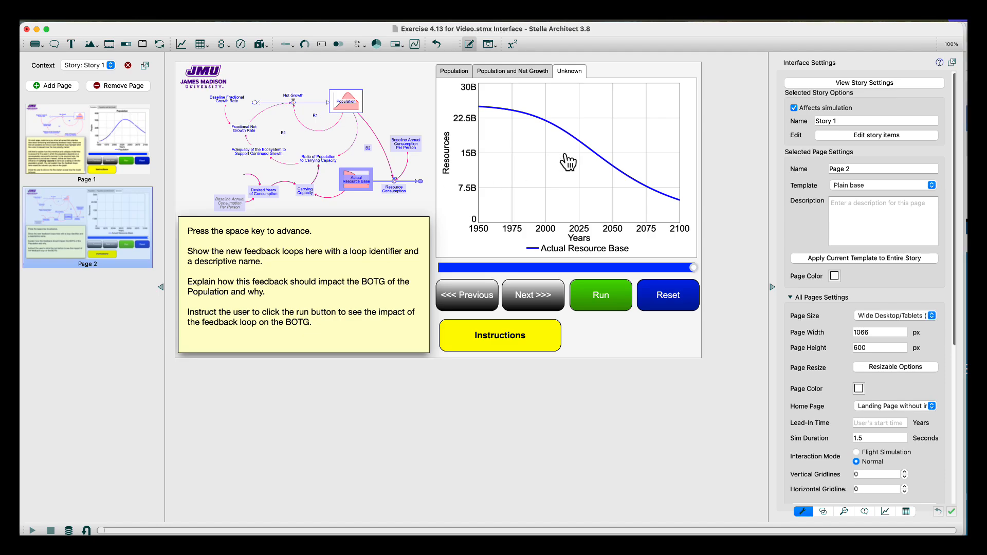
Title the third graph page "Population and Resources".
{"action": "left_click", "coordinate": [567, 163]}
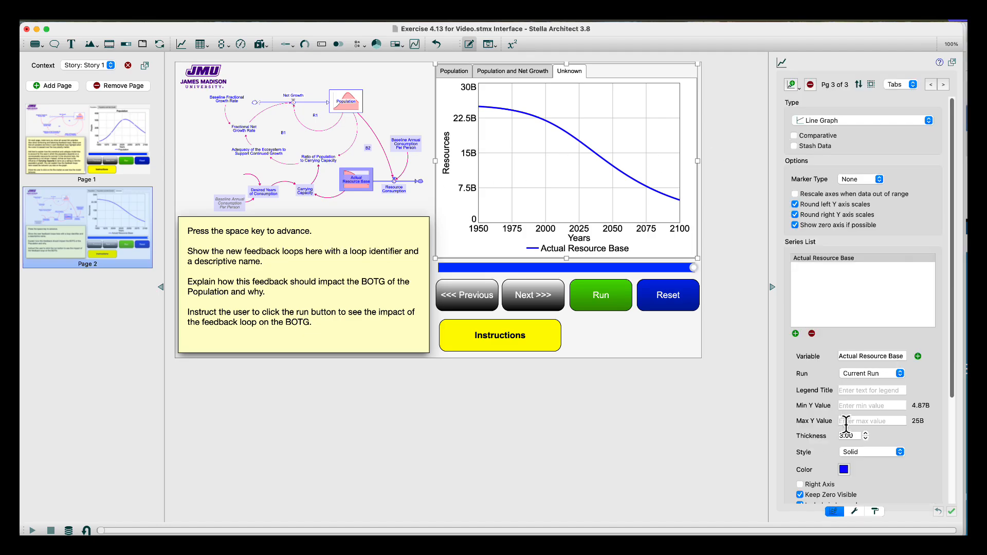
{"action": "left_click", "coordinate": [853, 512]}
{"action": "scroll", "coordinate": [864, 163], "scroll_direction": "up", "scroll_amount": 5}
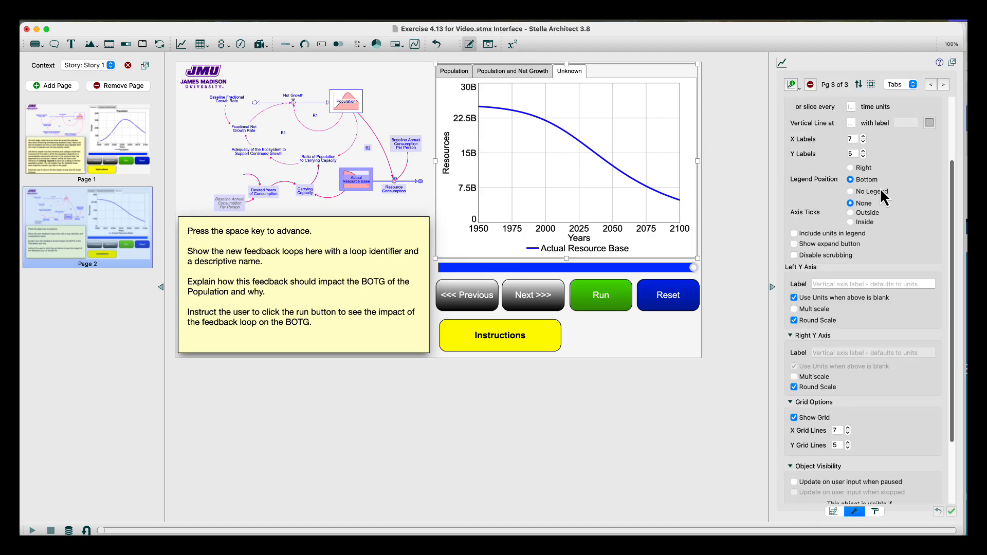
{"action": "left_click", "coordinate": [862, 119]}
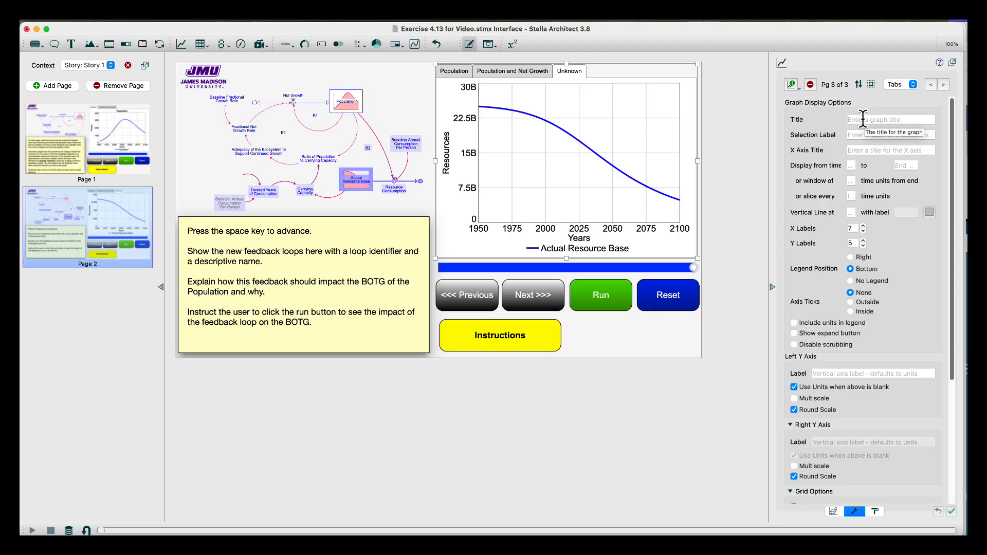
{"action": "type", "text": "Population and Resources"}
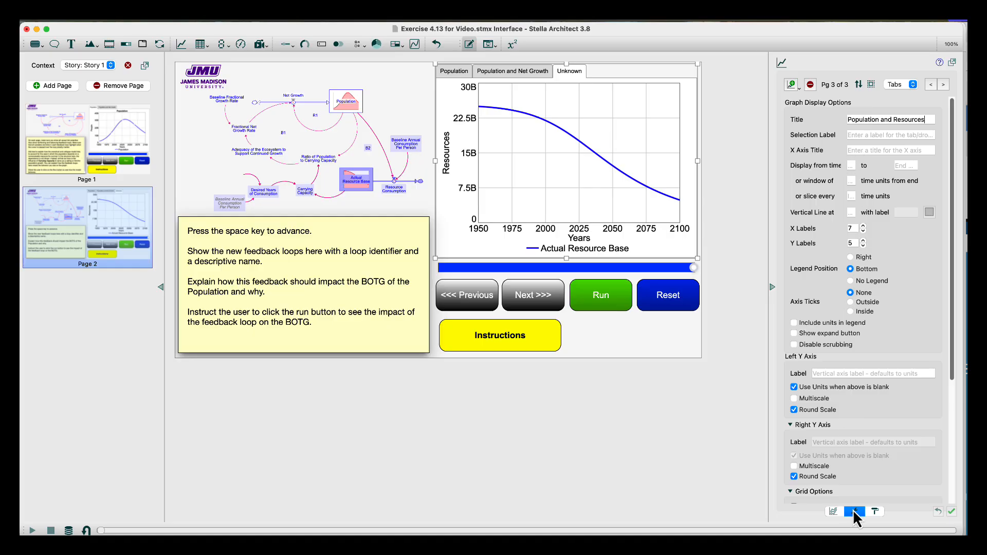
Add the Population variable as a second series on the Population and Resources graph page.
{"action": "left_click", "coordinate": [833, 511]}
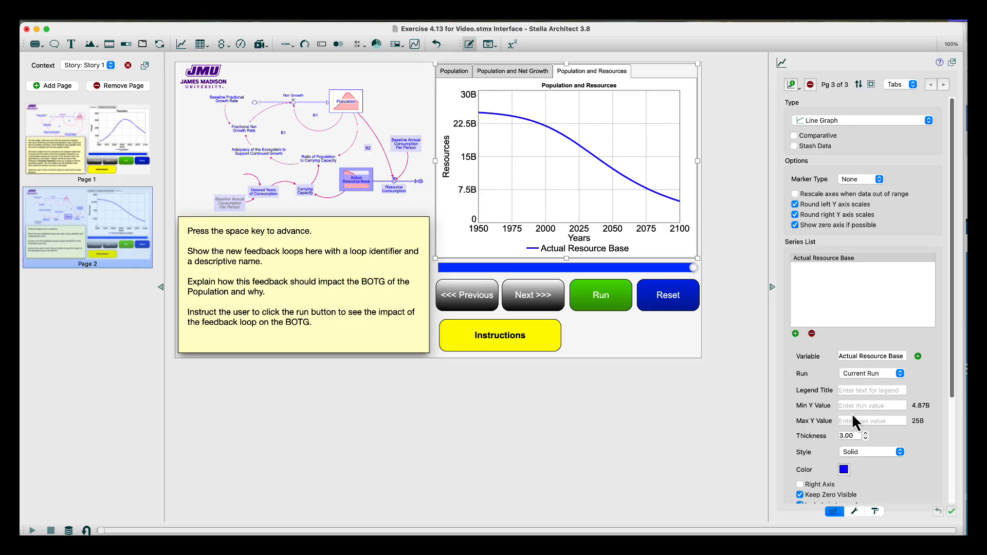
{"action": "left_click", "coordinate": [795, 334]}
{"action": "left_click", "coordinate": [608, 343]}
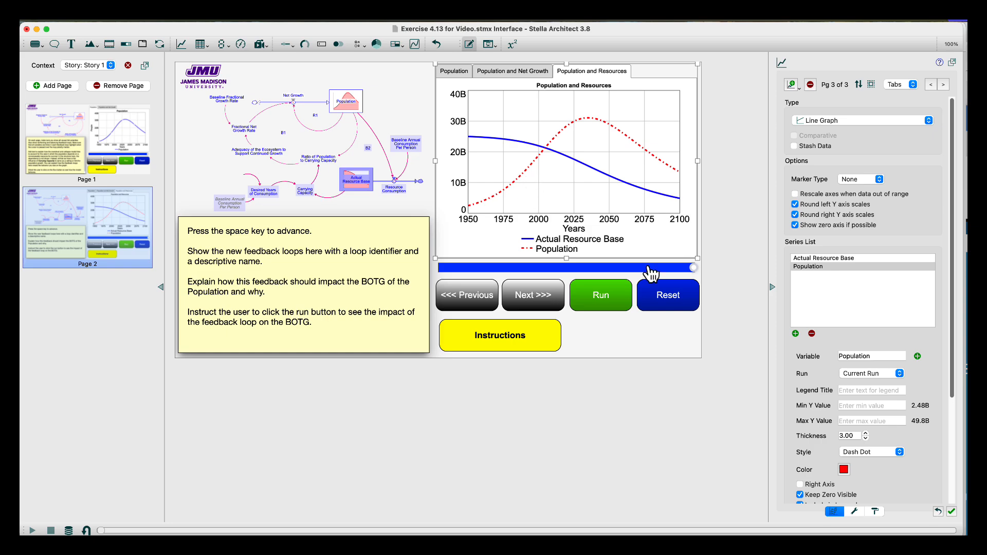
Label the left Y axis of the Population and Resources graph page "People and Resources".
{"action": "left_click", "coordinate": [854, 510]}
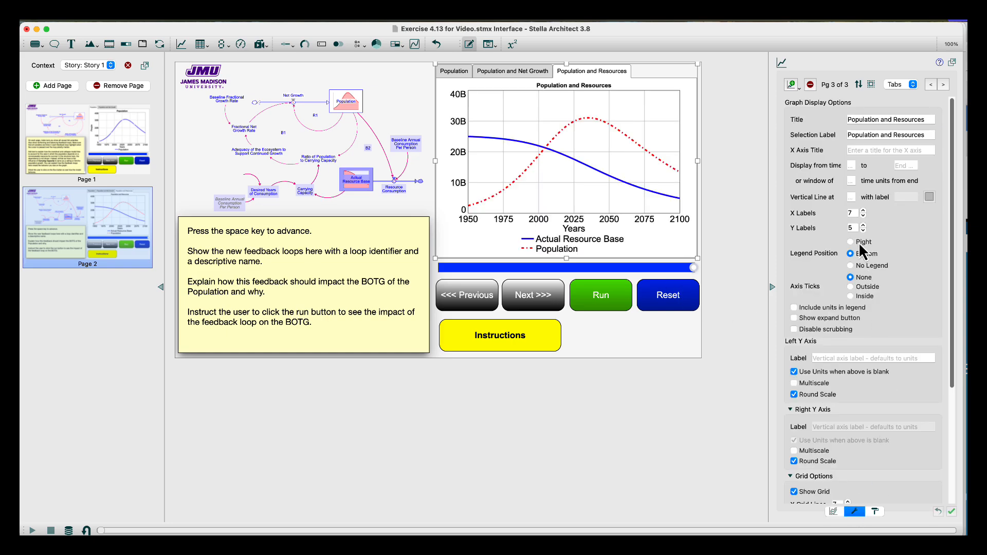
{"action": "scroll", "coordinate": [844, 201], "scroll_direction": "down", "scroll_amount": 5}
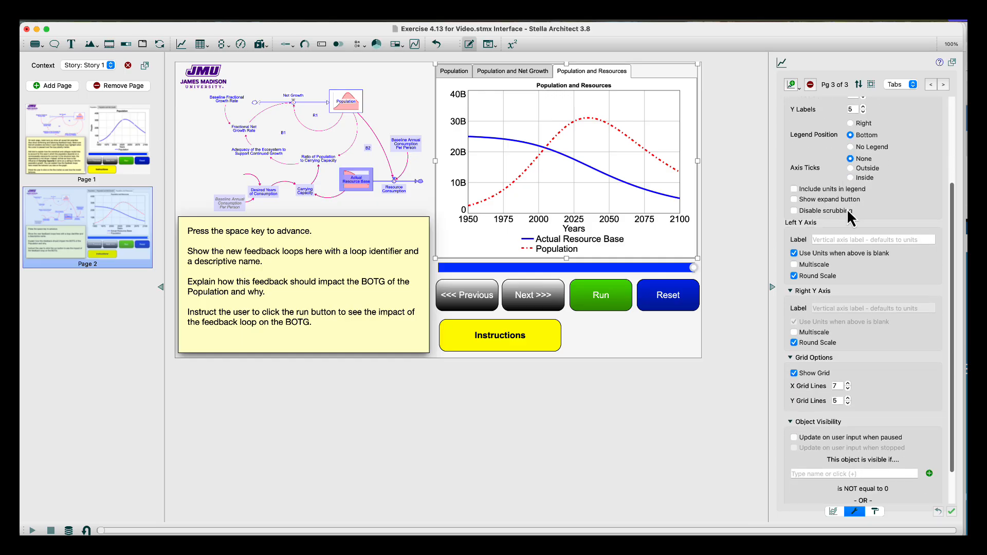
{"action": "left_click", "coordinate": [827, 240]}
{"action": "type", "text": "People and Resources"}
{"action": "left_click", "coordinate": [656, 346]}
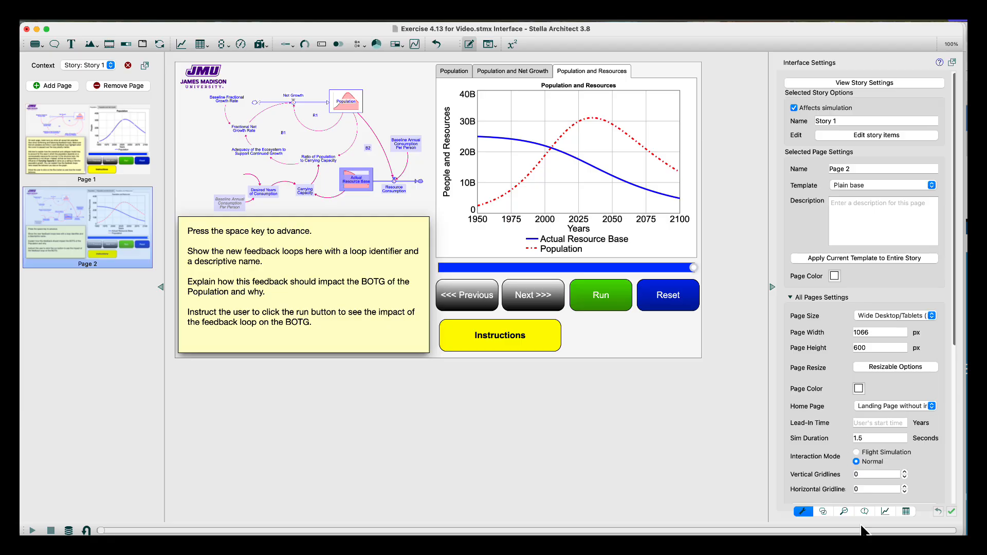
Set the marker type of the Population and Resources line graph to Numbers.
{"action": "left_click", "coordinate": [627, 245]}
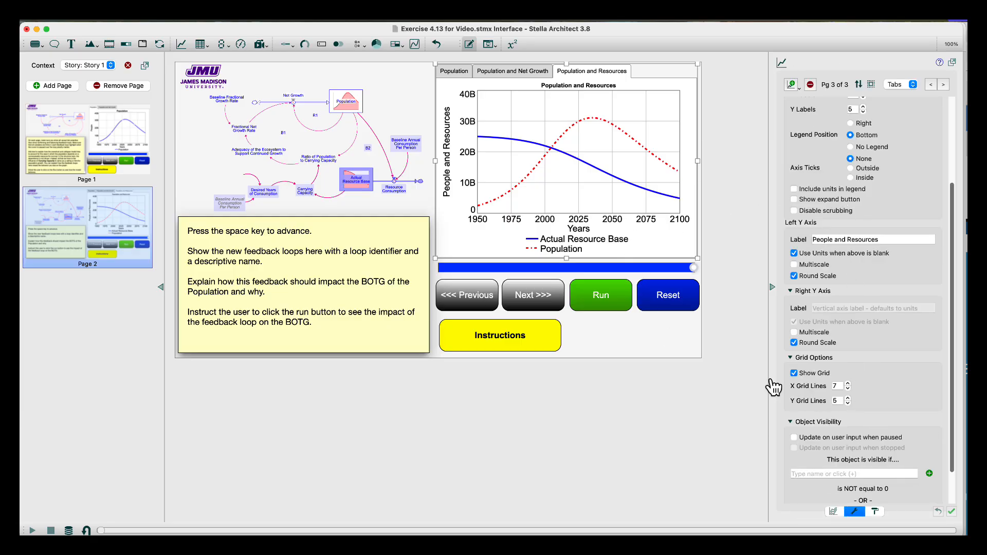
{"action": "left_click", "coordinate": [833, 512]}
{"action": "left_click", "coordinate": [846, 180]}
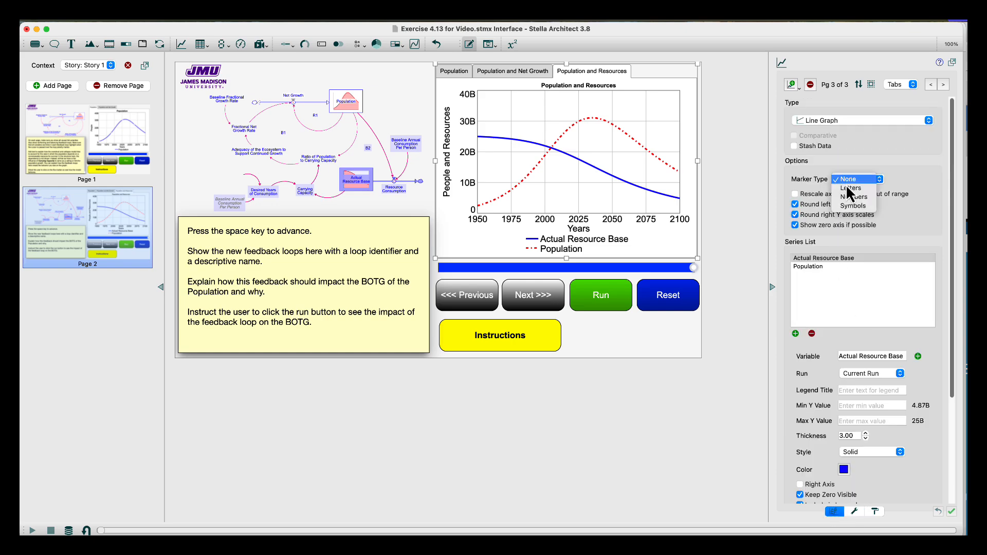
{"action": "left_click", "coordinate": [846, 191]}
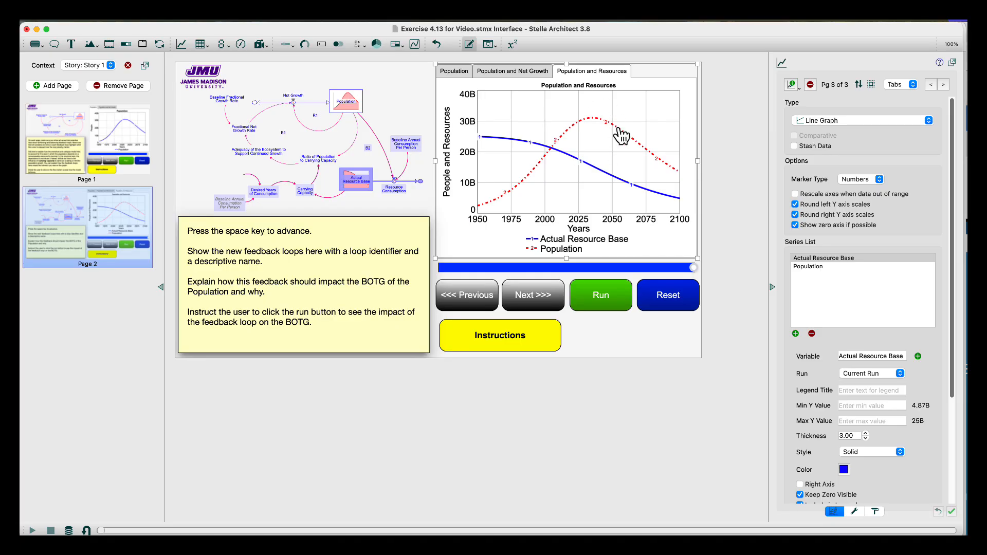
Set the title text size of the Population and Resources graph page to 18.
{"action": "left_click", "coordinate": [875, 511]}
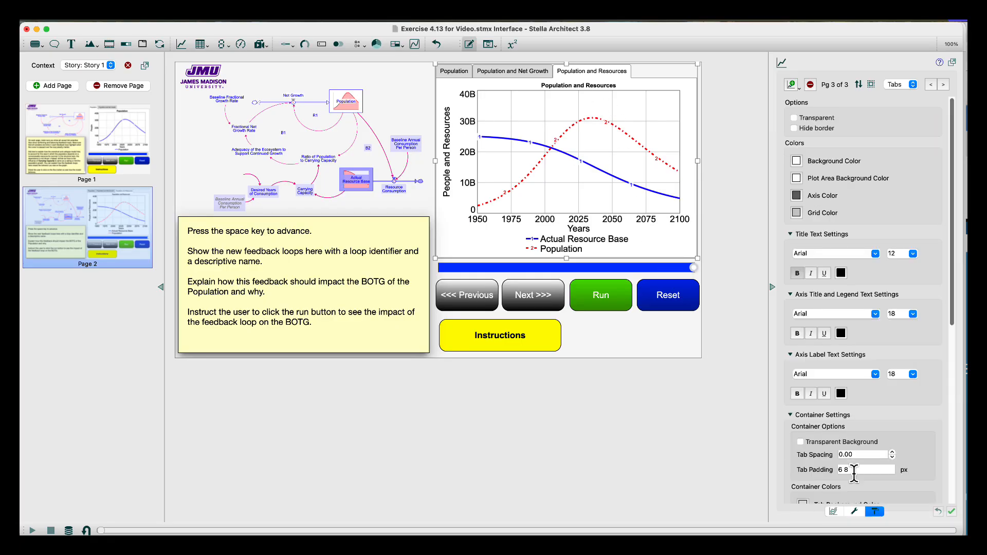
{"action": "left_click", "coordinate": [912, 252]}
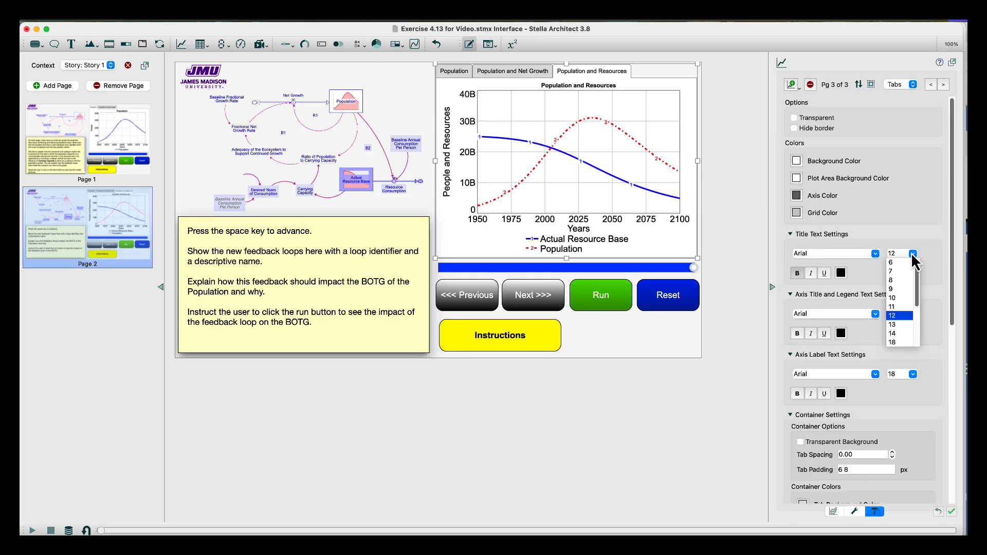
{"action": "left_click", "coordinate": [902, 341]}
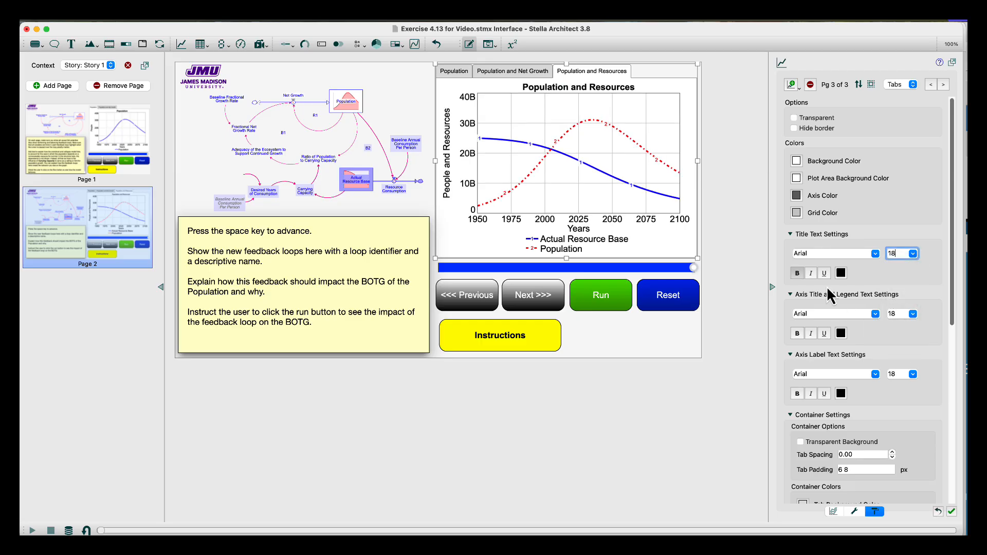
{"action": "left_click", "coordinate": [678, 70]}
Add a third story page showing Effect of the Resources Ratio on Consumption, Ratio of Actual to Initial Resource Base and Initial Resource Base.
{"action": "left_click", "coordinate": [112, 206]}
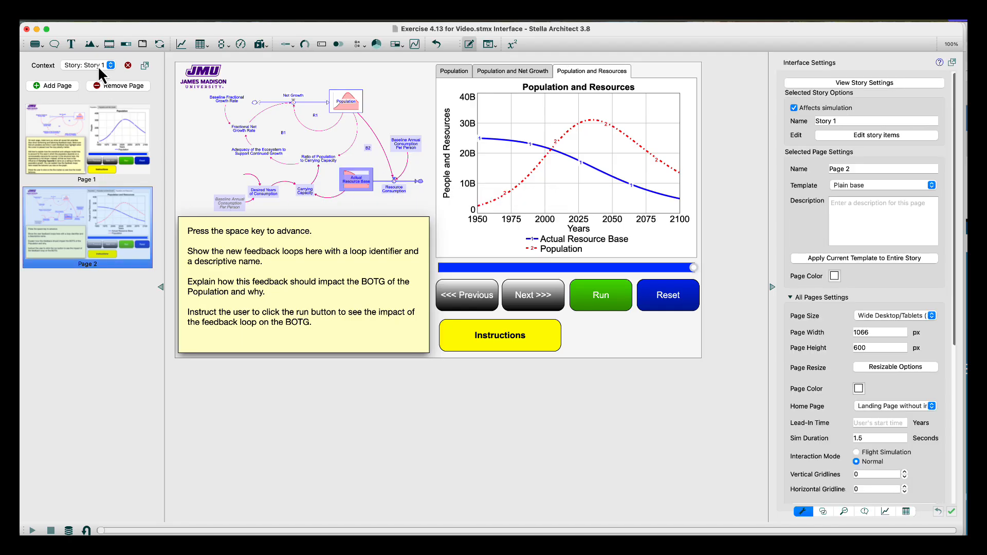
{"action": "left_click", "coordinate": [55, 86]}
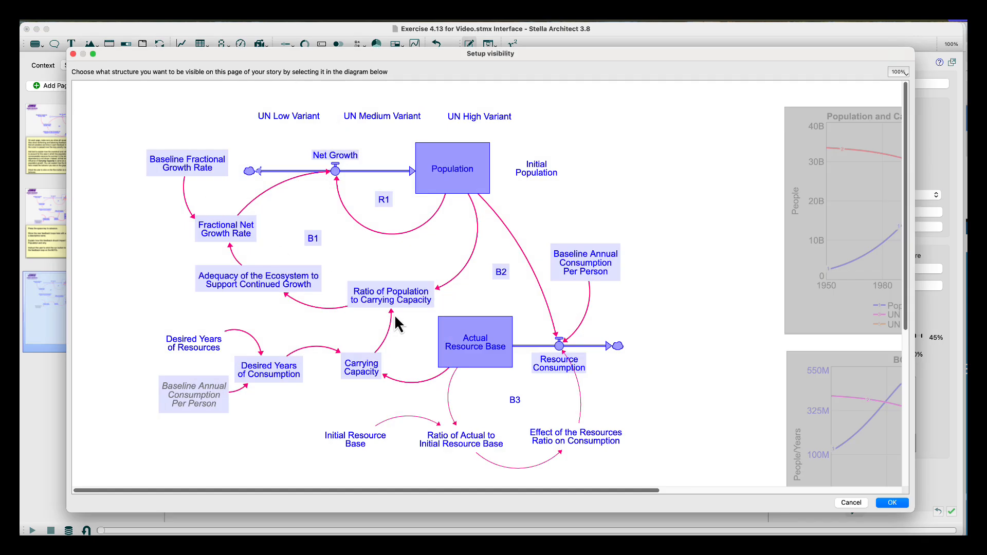
{"action": "left_click", "coordinate": [567, 438]}
{"action": "left_click", "coordinate": [465, 443]}
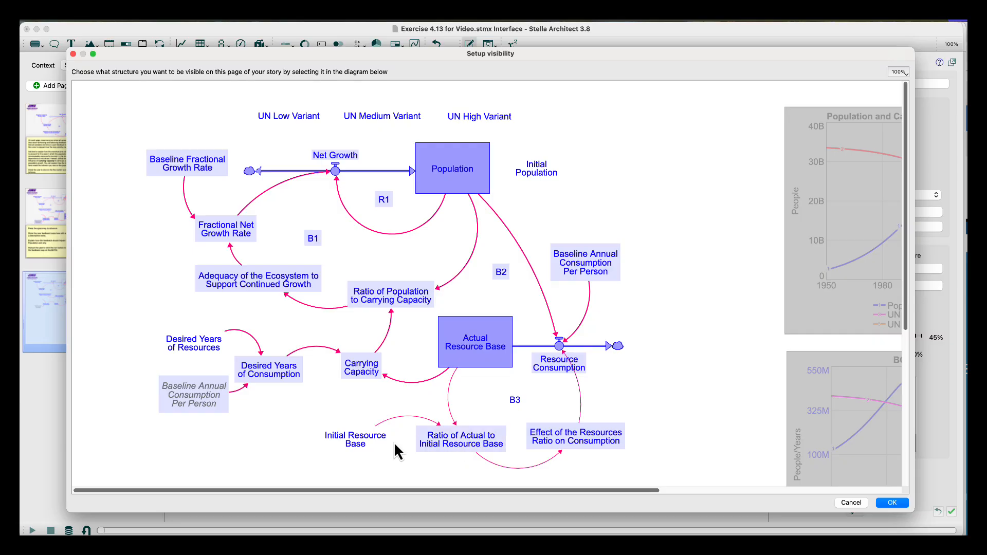
{"action": "left_click", "coordinate": [359, 444]}
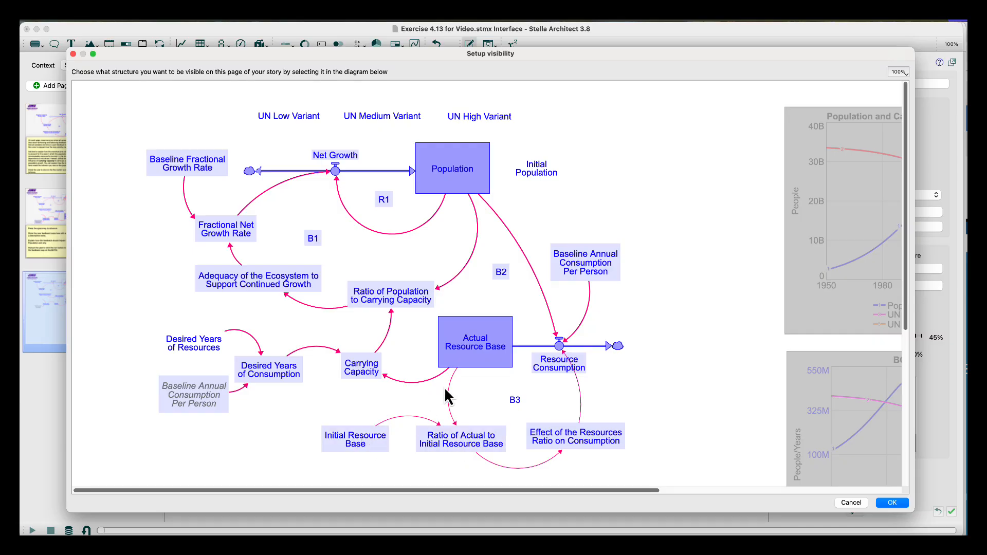
Include the connectors linking Actual Resource Base, Ratio of Actual to Initial Resource Base, Effect of the Resources Ratio on Consumption and Resource Consumption.
{"action": "left_click", "coordinate": [454, 436]}
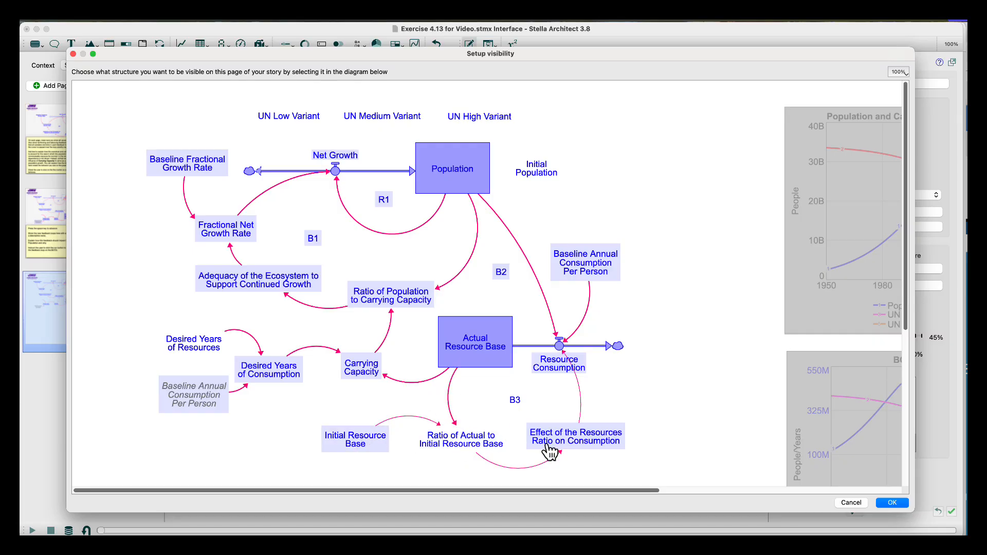
{"action": "left_click", "coordinate": [440, 428]}
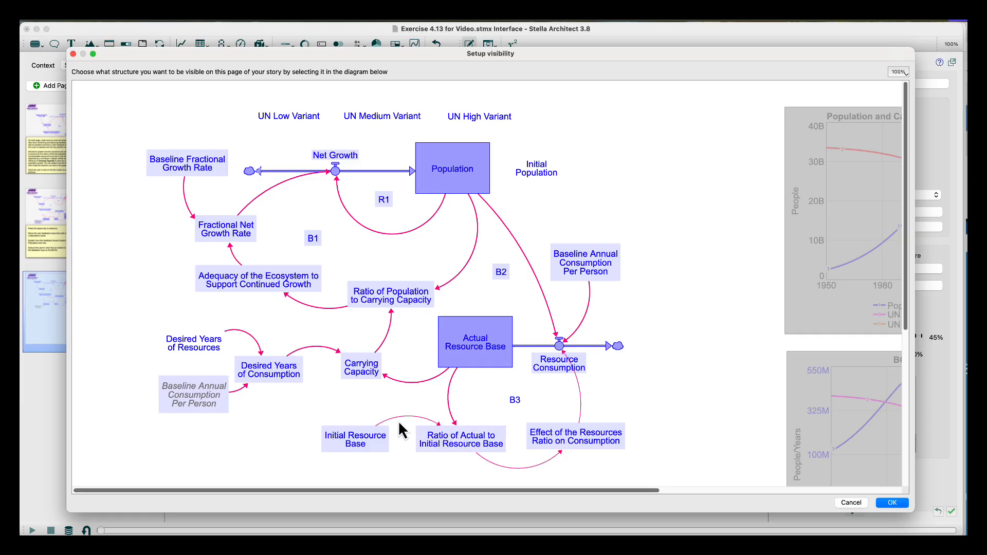
{"action": "left_click", "coordinate": [441, 430]}
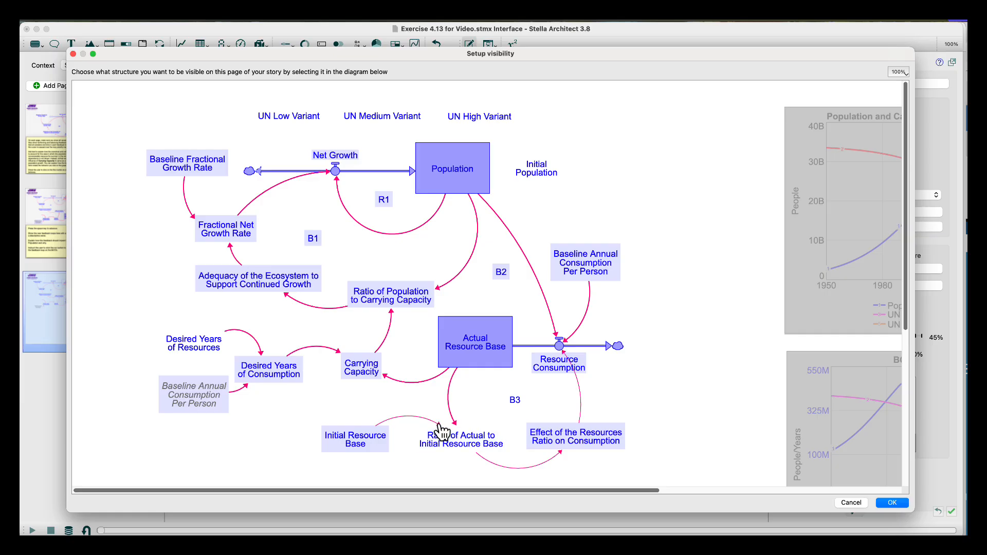
{"action": "left_click", "coordinate": [441, 430]}
{"action": "left_click", "coordinate": [440, 429]}
{"action": "left_click", "coordinate": [440, 430]}
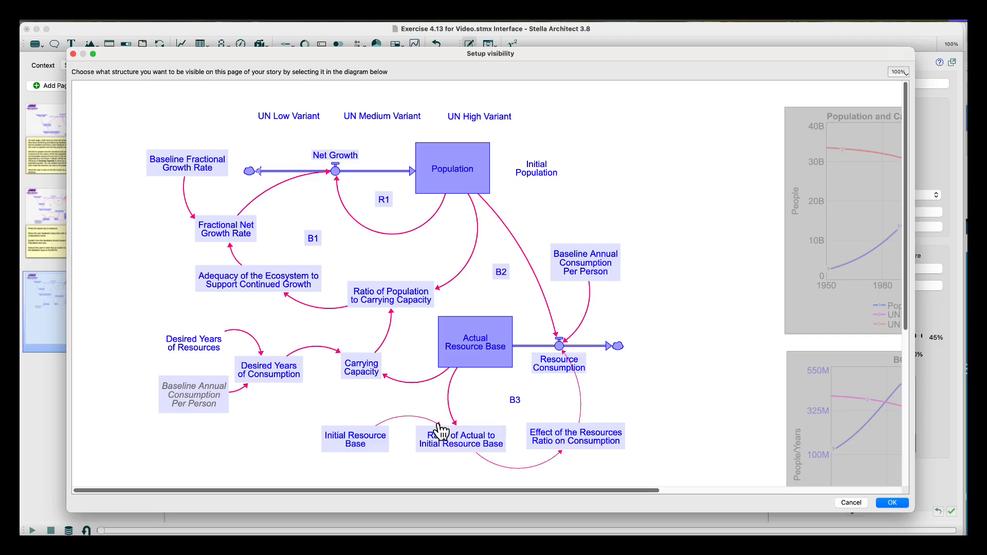
{"action": "left_click", "coordinate": [562, 452]}
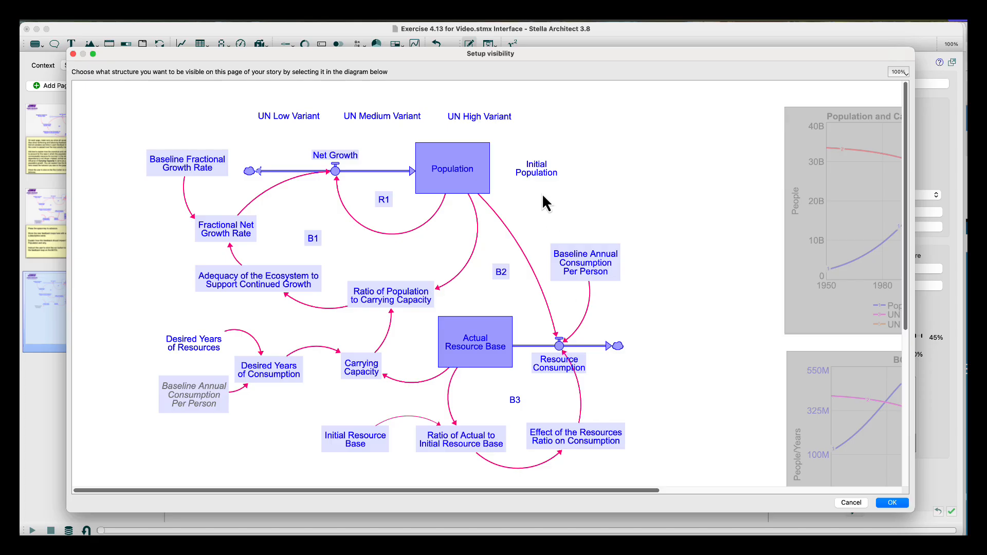
Include Initial Population and the UN High, Medium and Low Variant variables in the third page's visible structure.
{"action": "left_click", "coordinate": [520, 174]}
{"action": "left_click", "coordinate": [476, 121]}
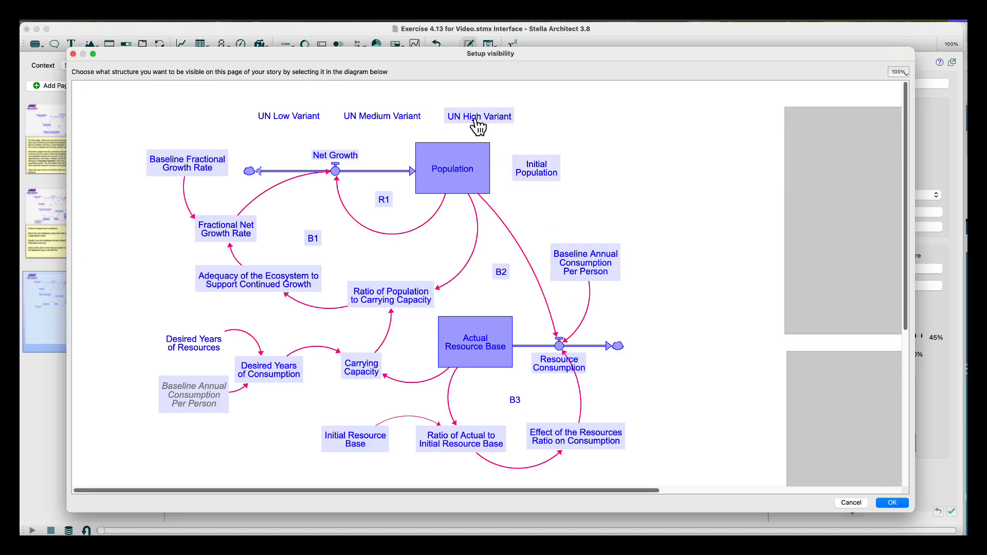
{"action": "left_click", "coordinate": [407, 120]}
{"action": "left_click", "coordinate": [305, 118]}
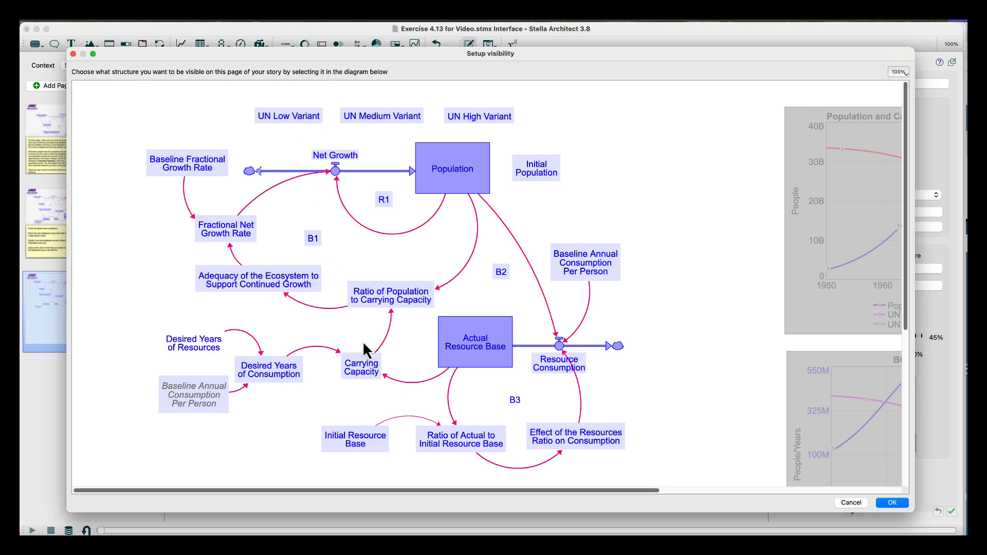
Try to include the connector from Initial Resource Base to Ratio of Actual to Initial Resource Base in the visible structure.
{"action": "left_click", "coordinate": [442, 431]}
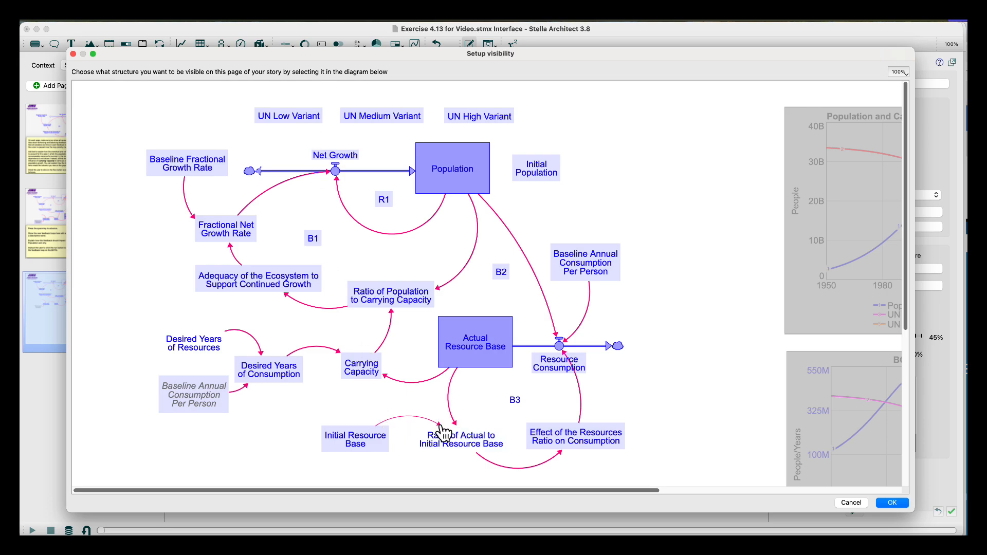
{"action": "left_click", "coordinate": [441, 429]}
{"action": "left_click", "coordinate": [441, 429]}
{"action": "left_click", "coordinate": [441, 430]}
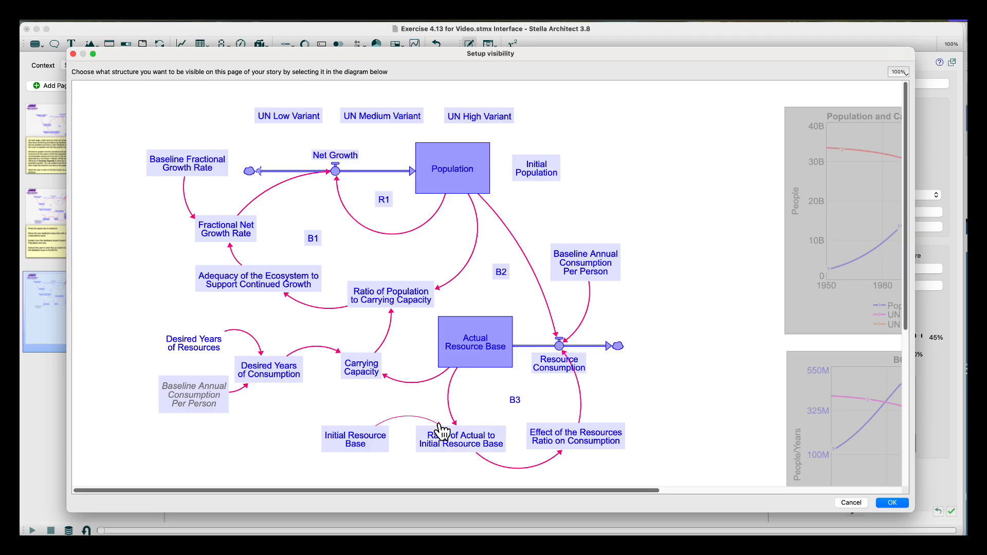
{"action": "left_click", "coordinate": [383, 436]}
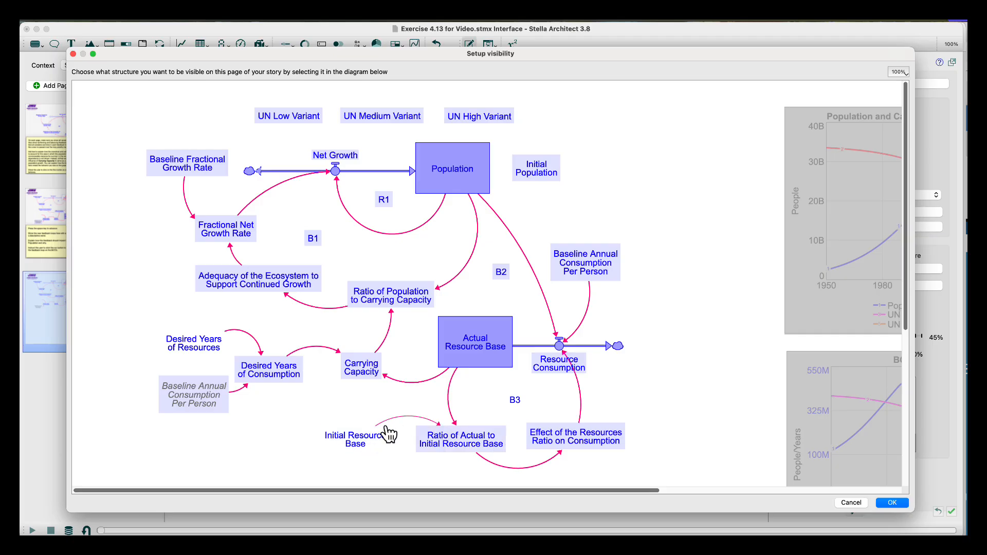
{"action": "left_click", "coordinate": [382, 435]}
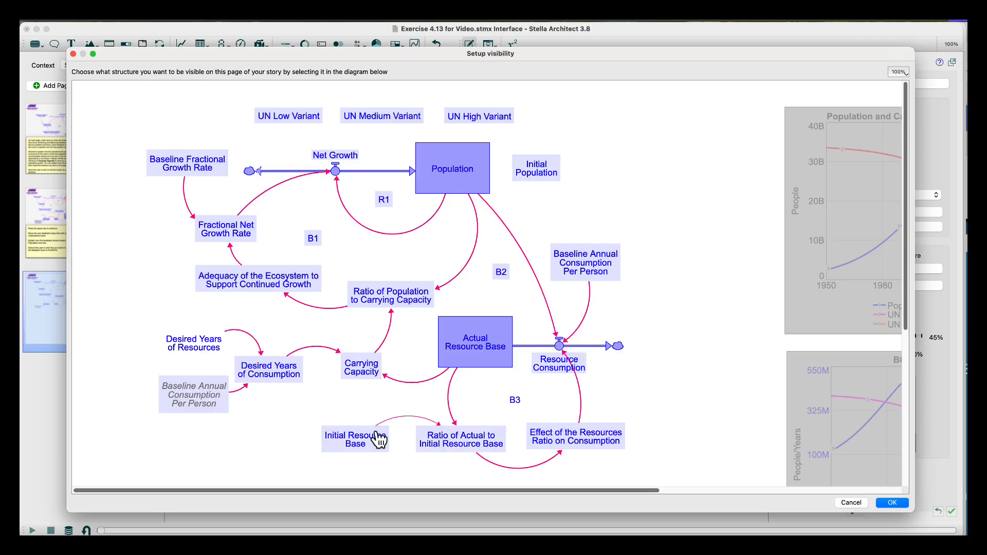
{"action": "left_click", "coordinate": [383, 435]}
{"action": "left_click", "coordinate": [383, 435]}
Apply the visible structure selection to Page 3, recheck it in the visibility setup and accept it.
{"action": "left_click", "coordinate": [890, 503]}
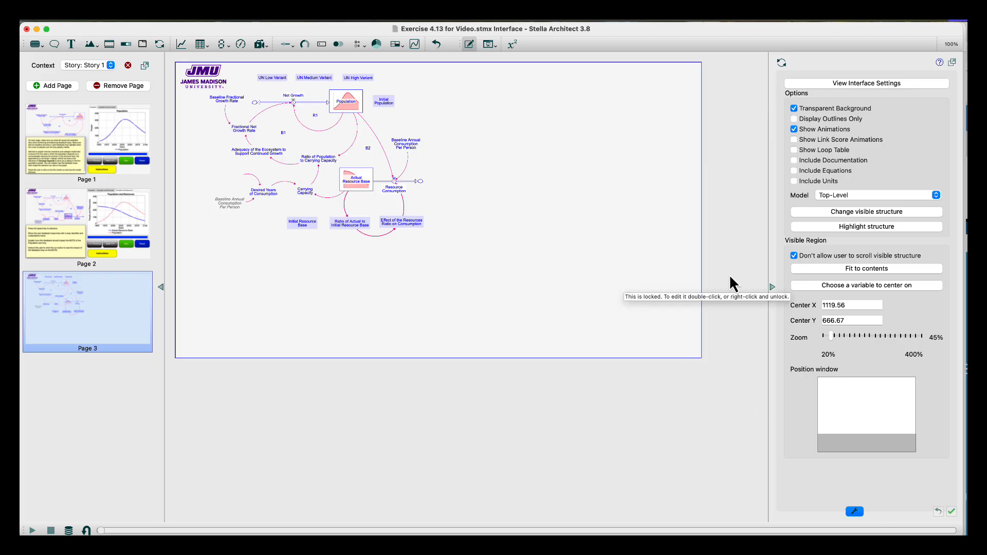
{"action": "left_click", "coordinate": [849, 212]}
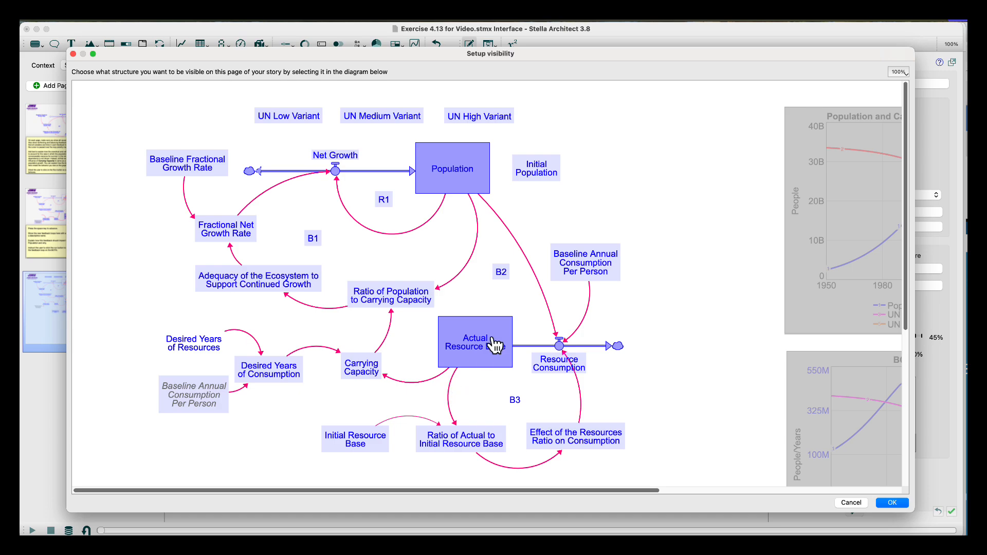
{"action": "left_click", "coordinate": [893, 503]}
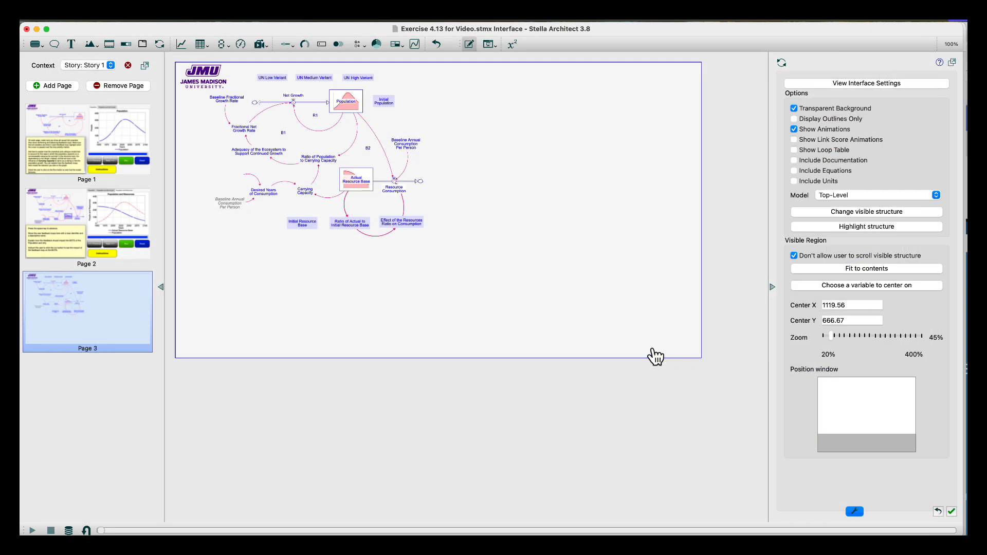
In the model, bend the connector from Initial Resource Base to Ratio of Actual to Initial Resource Base below the variables, and return to the interface.
{"action": "left_click", "coordinate": [514, 44]}
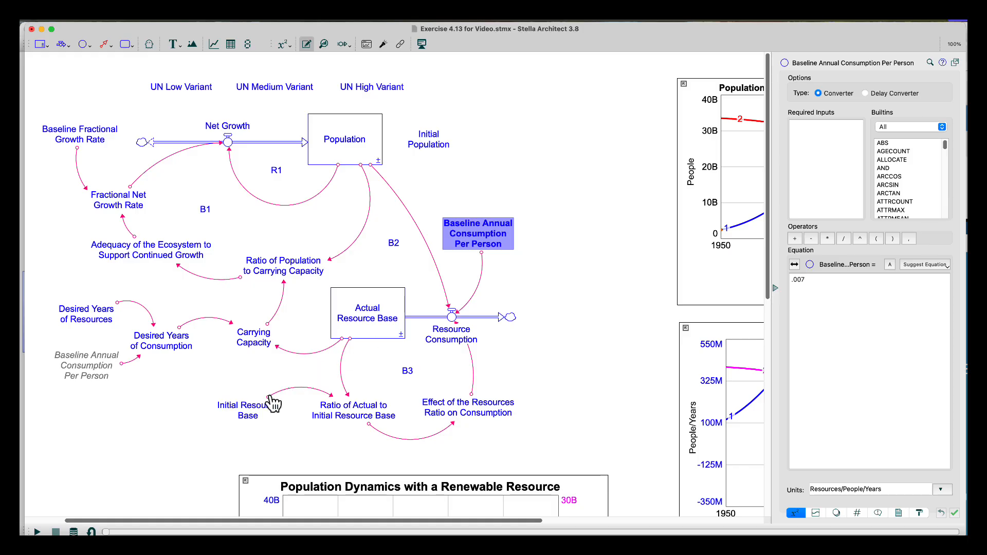
{"action": "left_click_drag", "start_coordinate": [274, 403], "coordinate": [278, 434]}
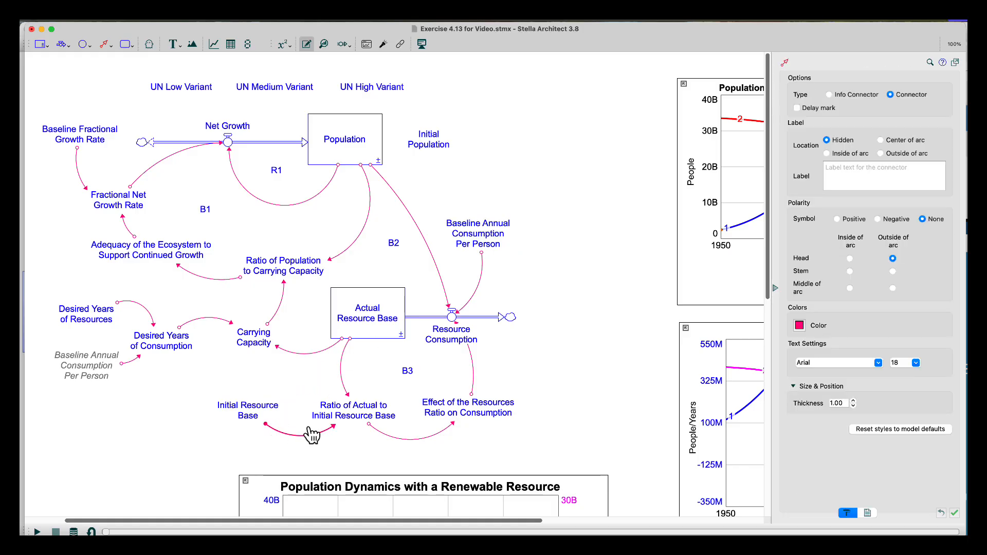
{"action": "left_click", "coordinate": [421, 45]}
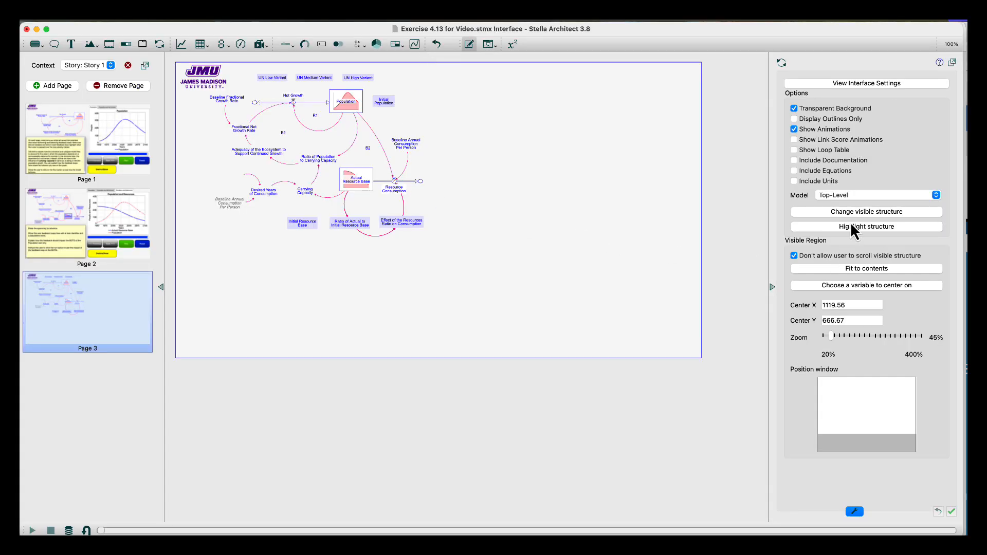
Make the connector from Initial Resource Base to Ratio of Actual to Initial Resource Base visible on Page 3.
{"action": "left_click", "coordinate": [812, 215]}
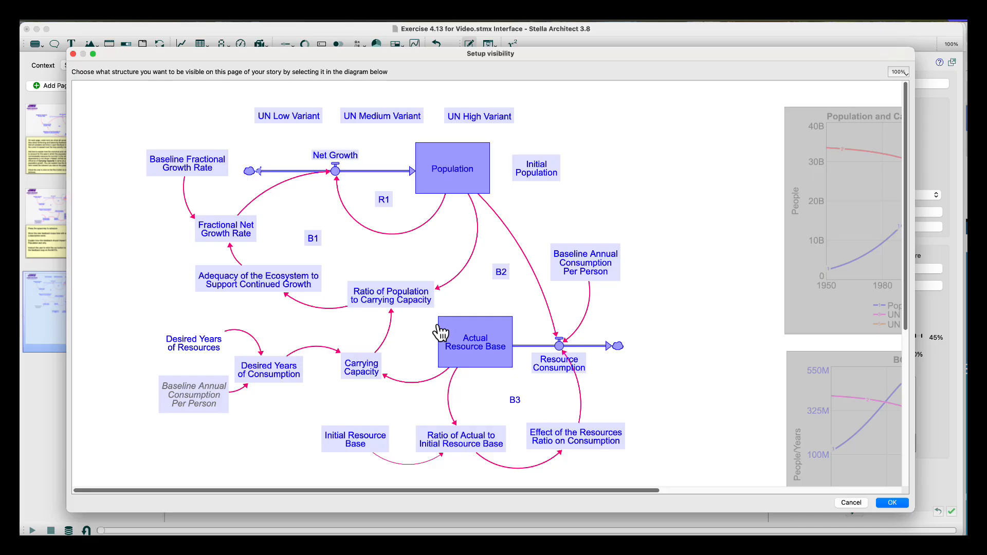
{"action": "left_click", "coordinate": [442, 456]}
{"action": "left_click", "coordinate": [891, 502]}
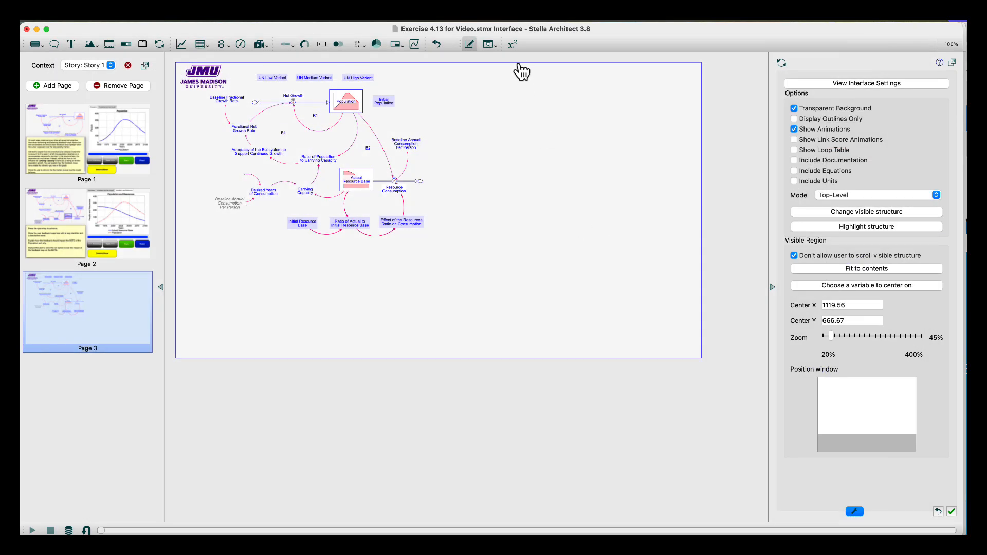
In the model, curve the Initial Resource Base connector back above the variables, and return to Page 3 of the interface.
{"action": "left_click", "coordinate": [512, 46]}
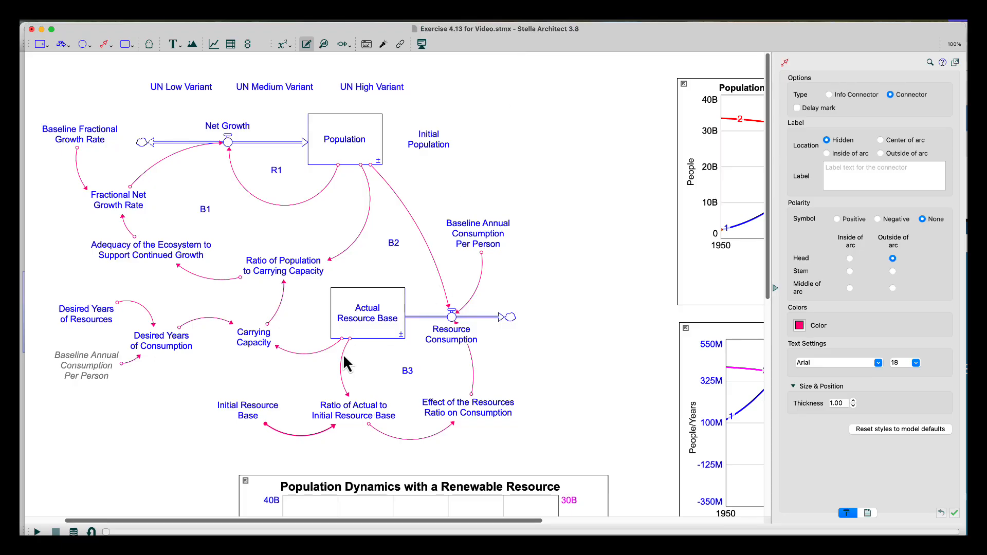
{"action": "left_click_drag", "start_coordinate": [268, 431], "coordinate": [269, 395]}
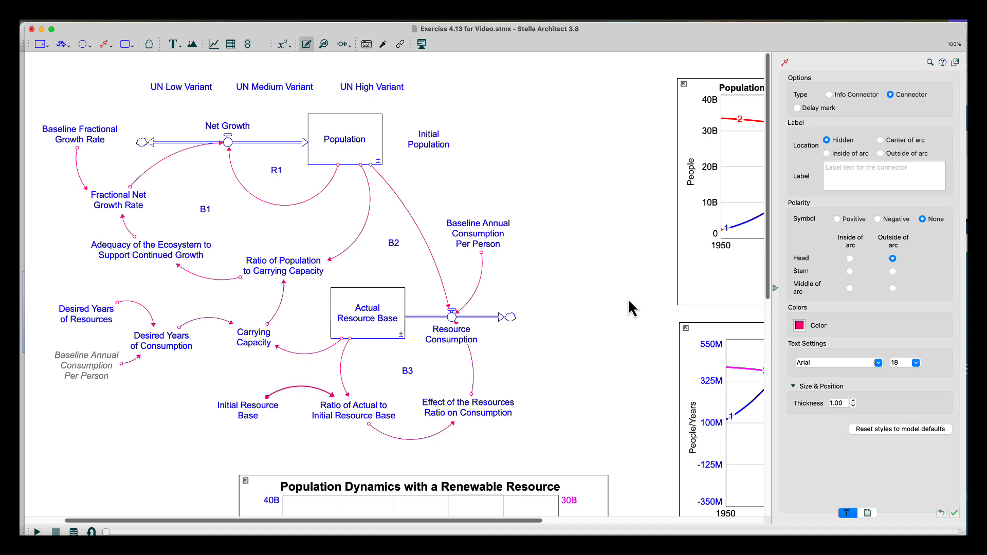
{"action": "left_click", "coordinate": [422, 45]}
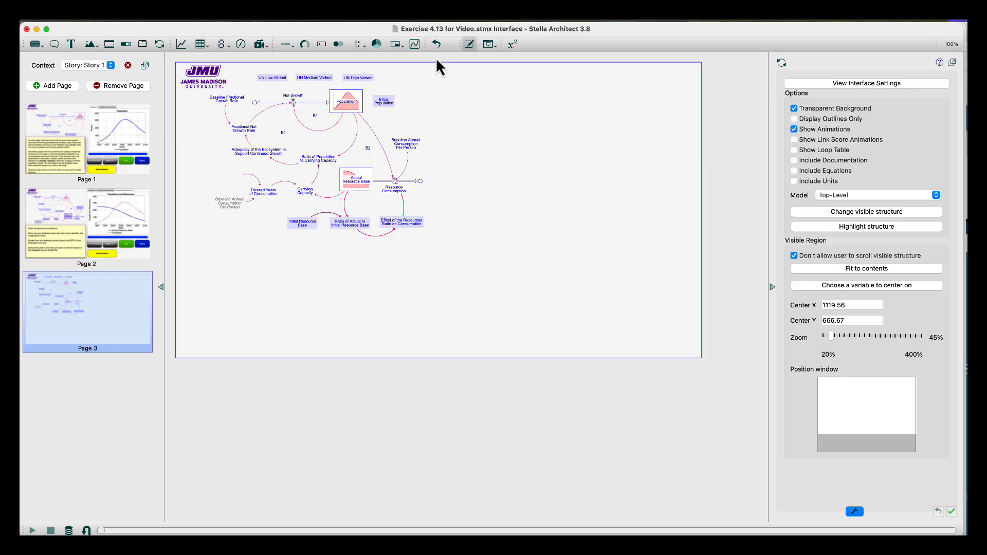
{"action": "left_click", "coordinate": [437, 65]}
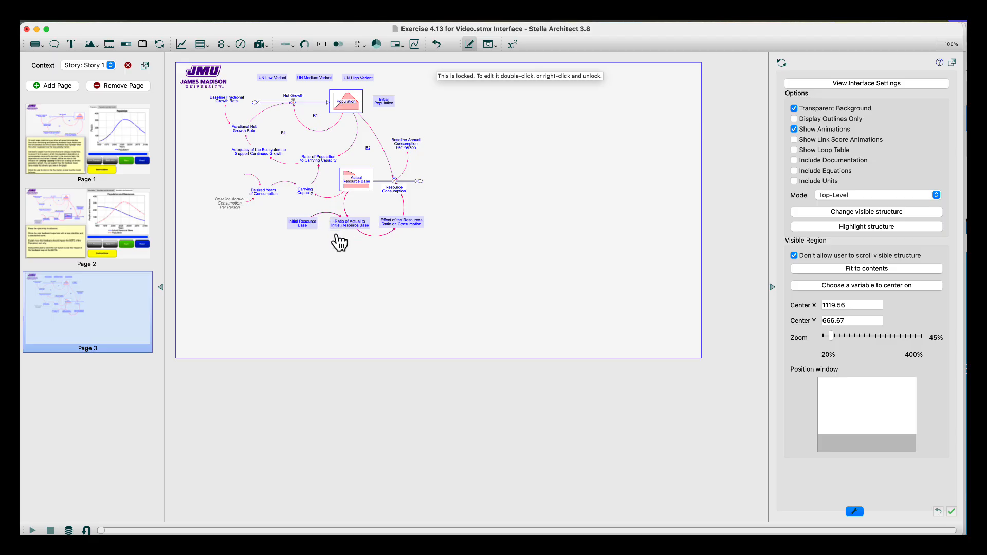
Copy Page 2's graph, time slider, Previous, Next, Run, Reset and Instructions buttons, and paste them onto Page 3.
{"action": "left_click", "coordinate": [131, 211]}
{"action": "left_click", "coordinate": [492, 174]}
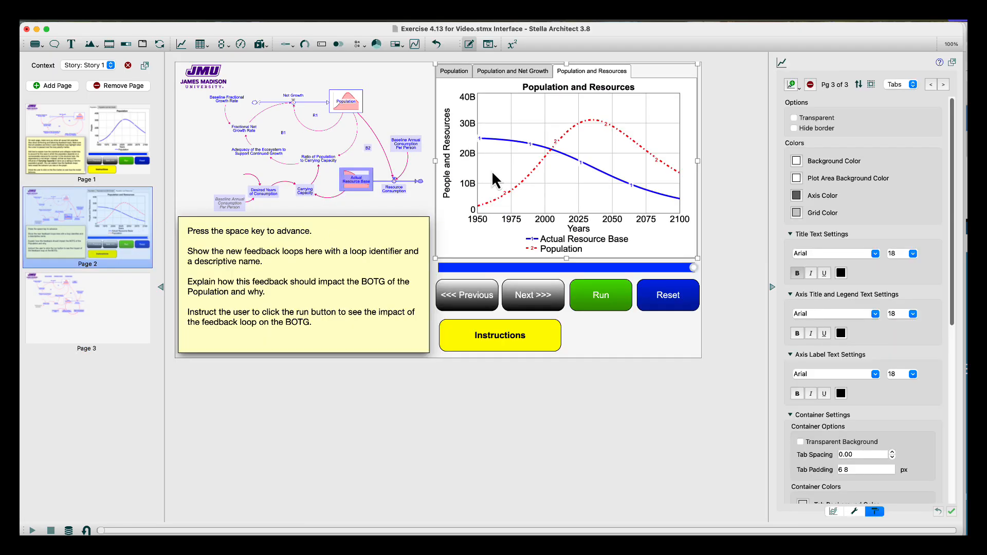
{"action": "left_click", "coordinate": [491, 295]}
{"action": "left_click", "coordinate": [535, 294], "text": "shift"}
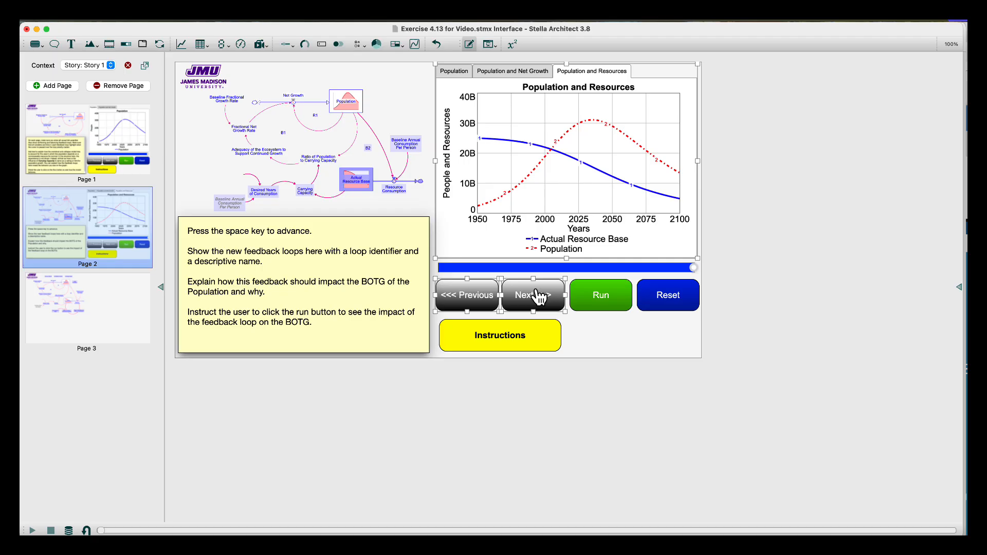
{"action": "left_click", "coordinate": [599, 297], "text": "shift"}
{"action": "left_click", "coordinate": [662, 304], "text": "shift"}
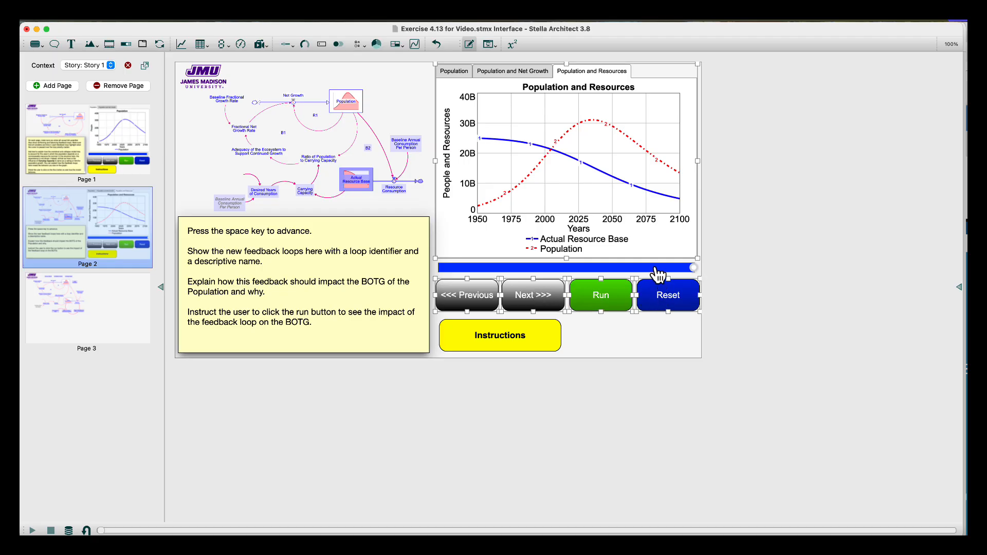
{"action": "left_click", "coordinate": [652, 268], "text": "shift"}
{"action": "left_click", "coordinate": [540, 334], "text": "shift"}
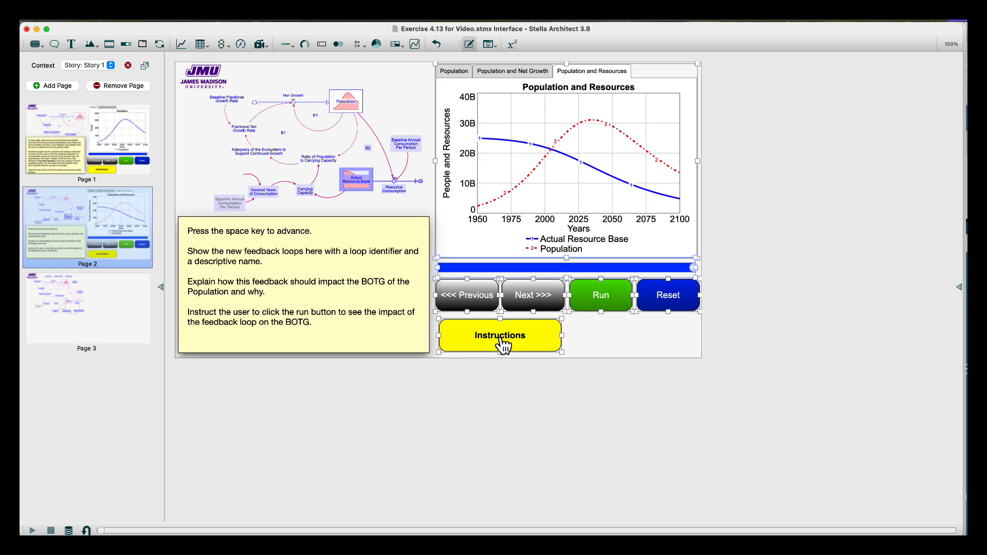
{"action": "left_click", "coordinate": [126, 303]}
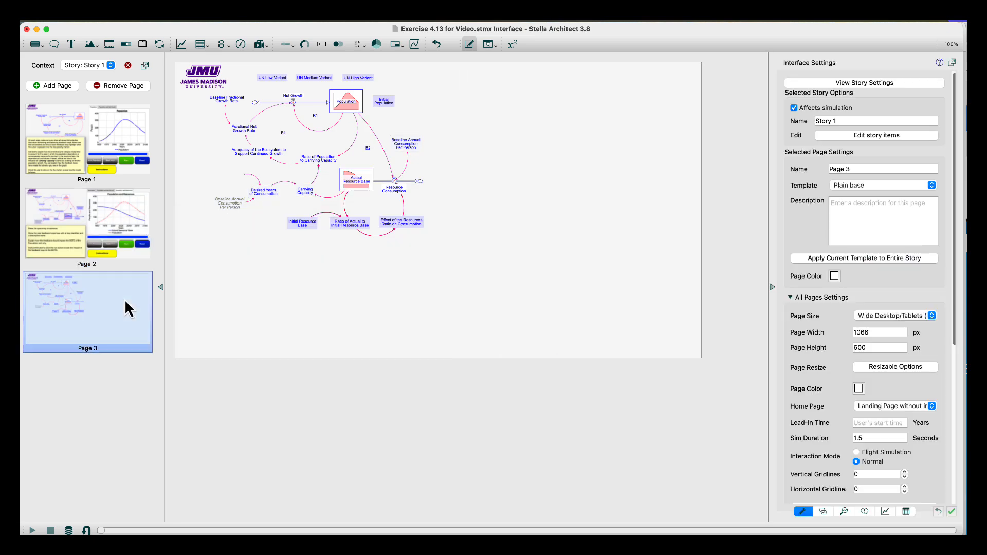
{"action": "key", "text": "super+v"}
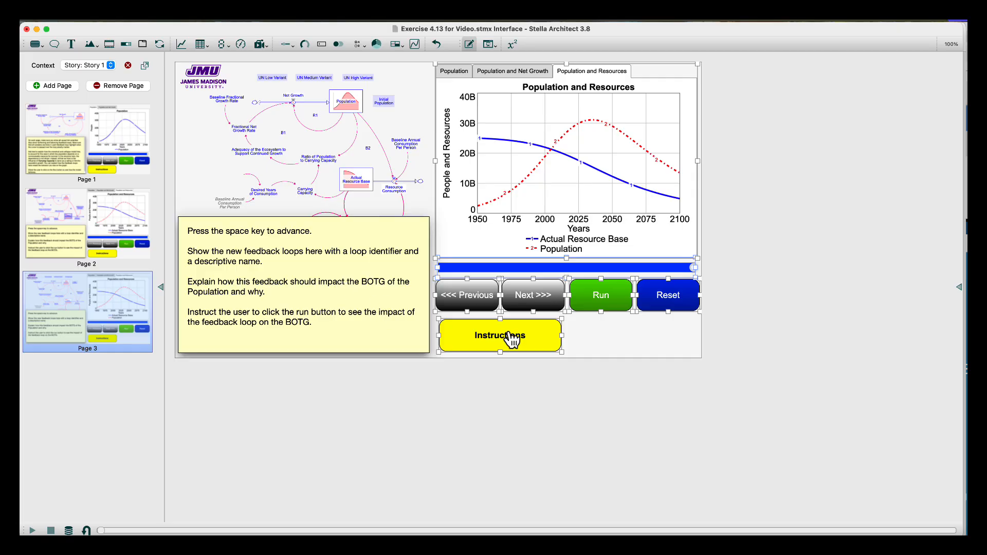
{"action": "left_click", "coordinate": [597, 349]}
Replace Page 3's Instructions popup text with the copied text about the previous BOTG's collapse and the two new feedback loops.
{"action": "left_click", "coordinate": [362, 308]}
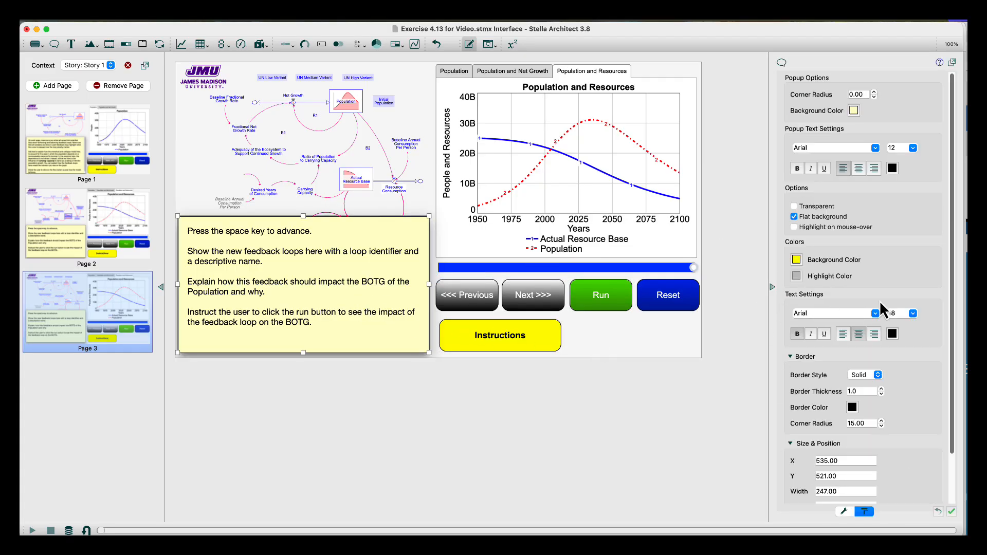
{"action": "left_click", "coordinate": [843, 510]}
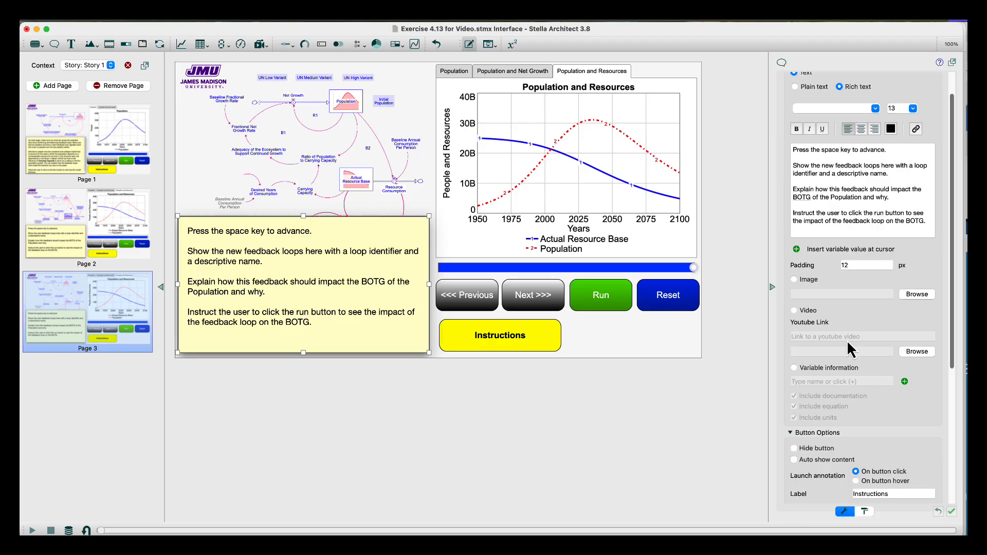
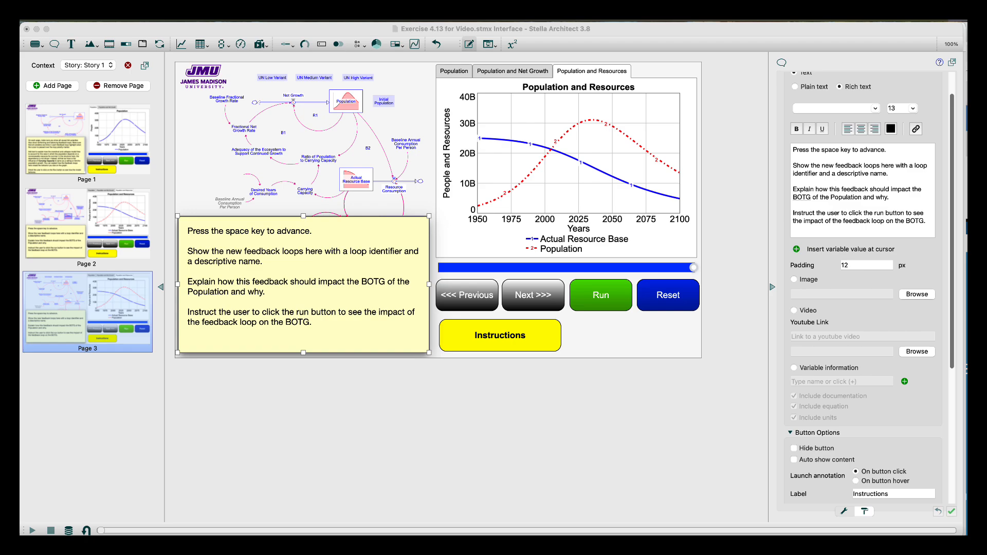
{"action": "left_click", "coordinate": [839, 202]}
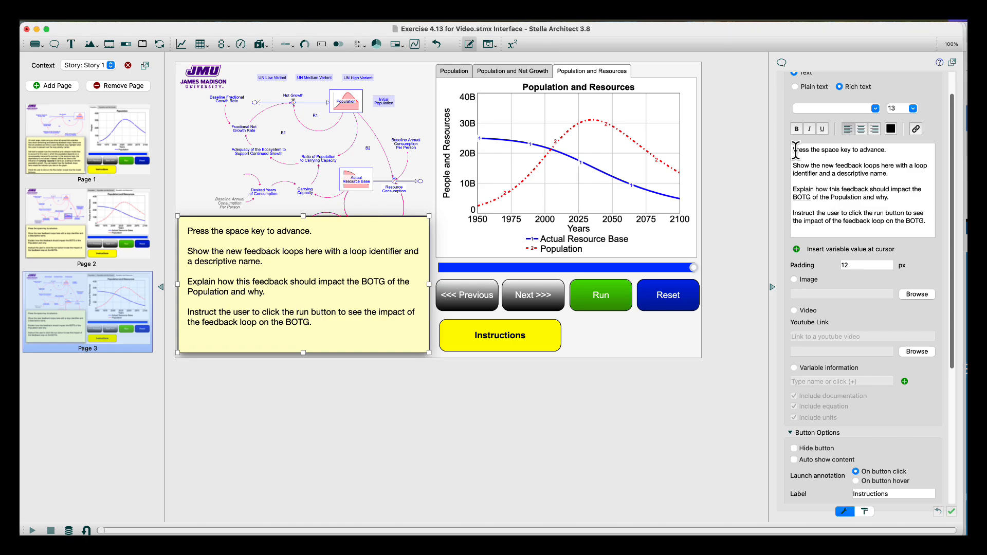
{"action": "key", "text": "super+a"}
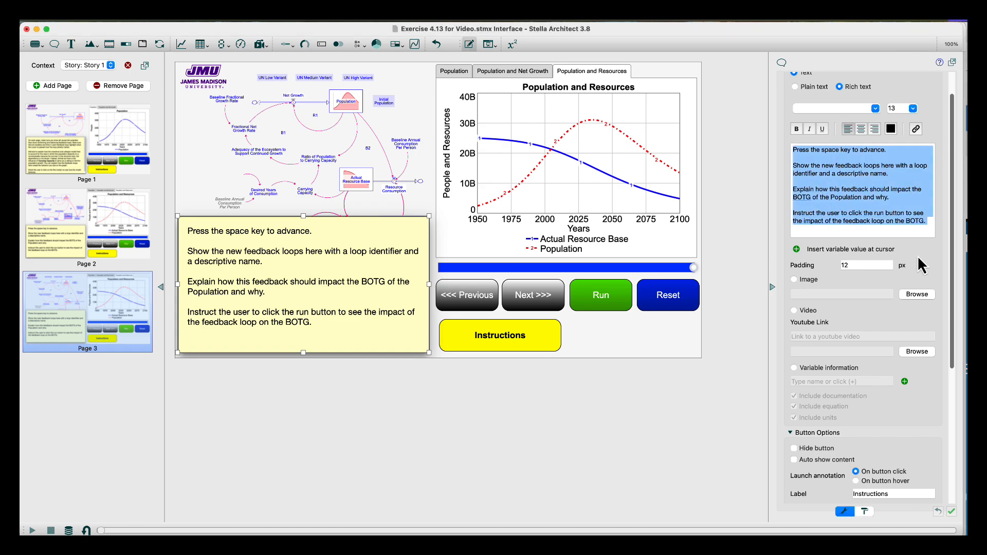
{"action": "key", "text": "BackSpace"}
{"action": "key", "text": "super+v"}
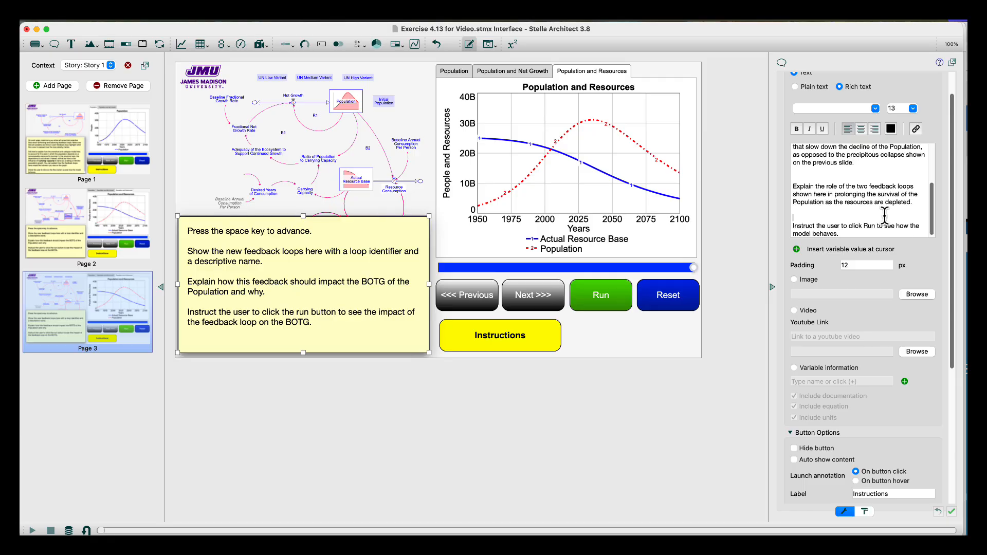
Remove the extra blank lines between the paragraphs of Page 3's Instructions text and apply the edit.
{"action": "key", "text": "BackSpace"}
{"action": "left_click", "coordinate": [841, 180]}
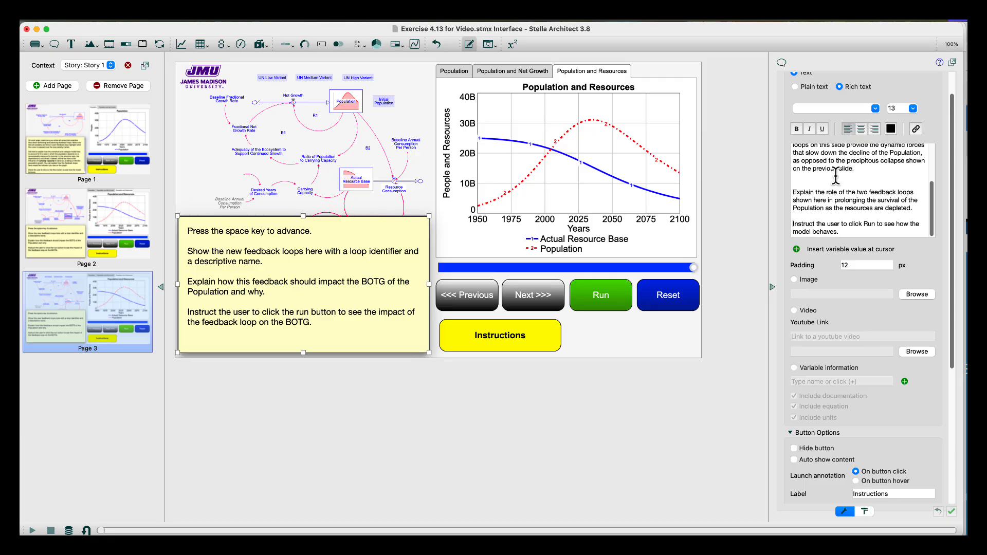
{"action": "key", "text": "BackSpace"}
{"action": "scroll", "coordinate": [898, 177], "scroll_direction": "up", "scroll_amount": 4}
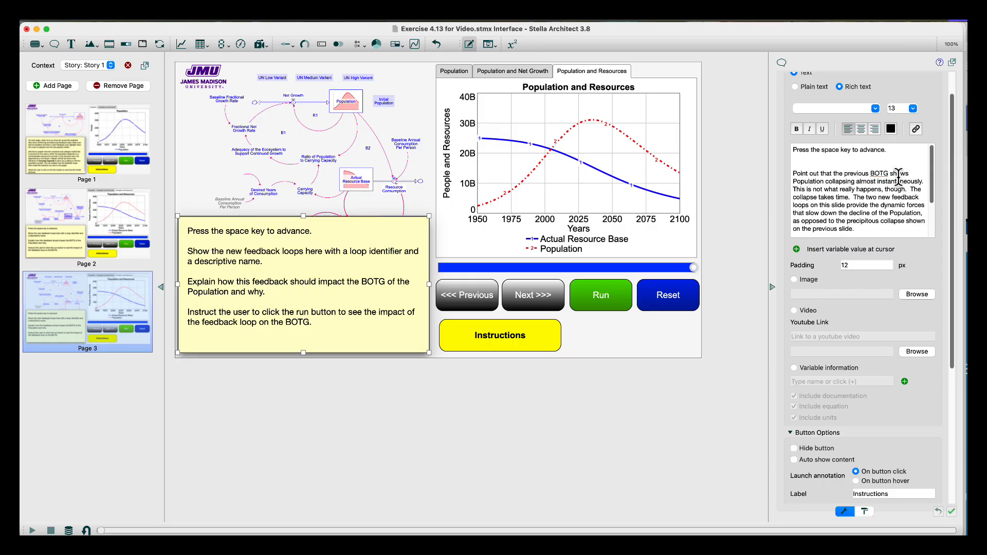
{"action": "key", "text": "BackSpace"}
{"action": "scroll", "coordinate": [885, 172], "scroll_direction": "up", "scroll_amount": 2}
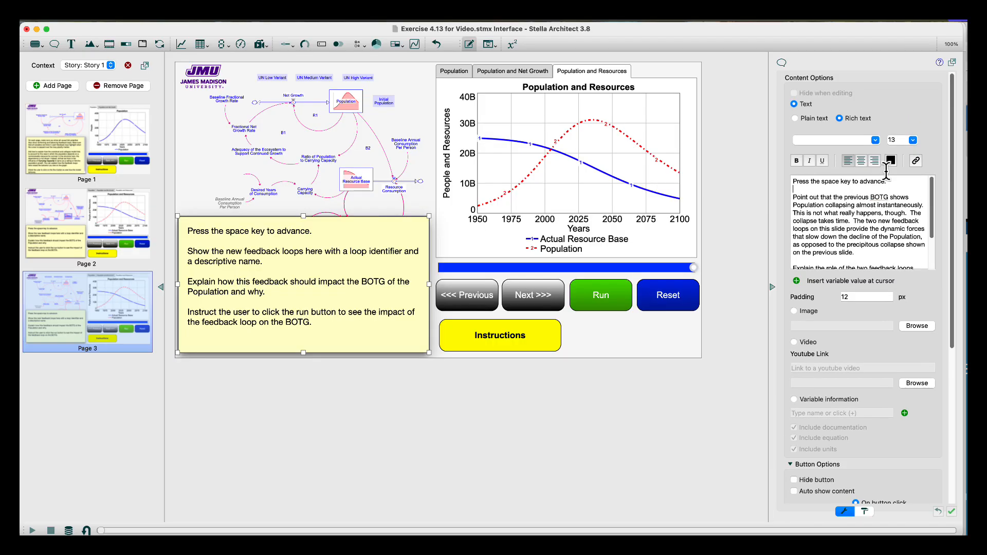
{"action": "scroll", "coordinate": [886, 175], "scroll_direction": "down", "scroll_amount": 4}
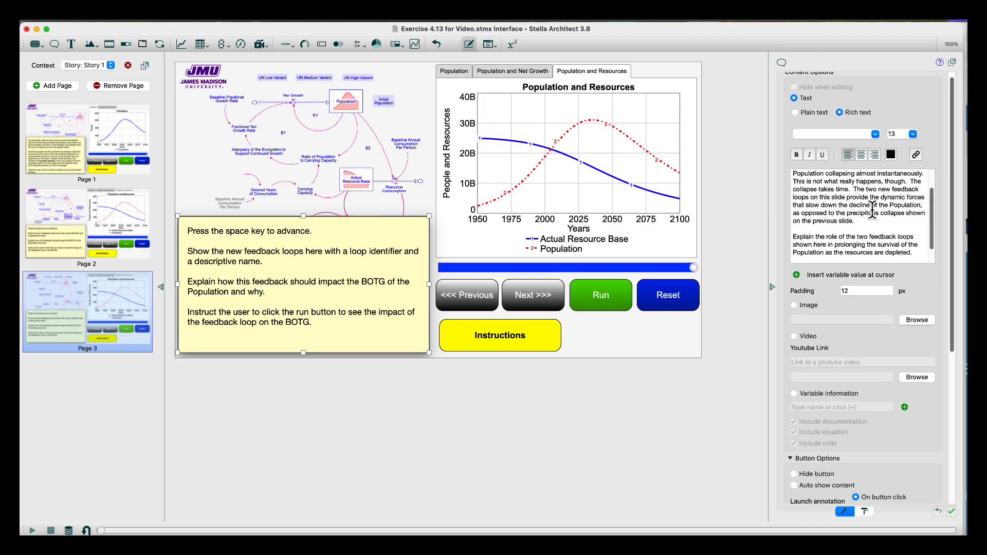
{"action": "left_click", "coordinate": [649, 341]}
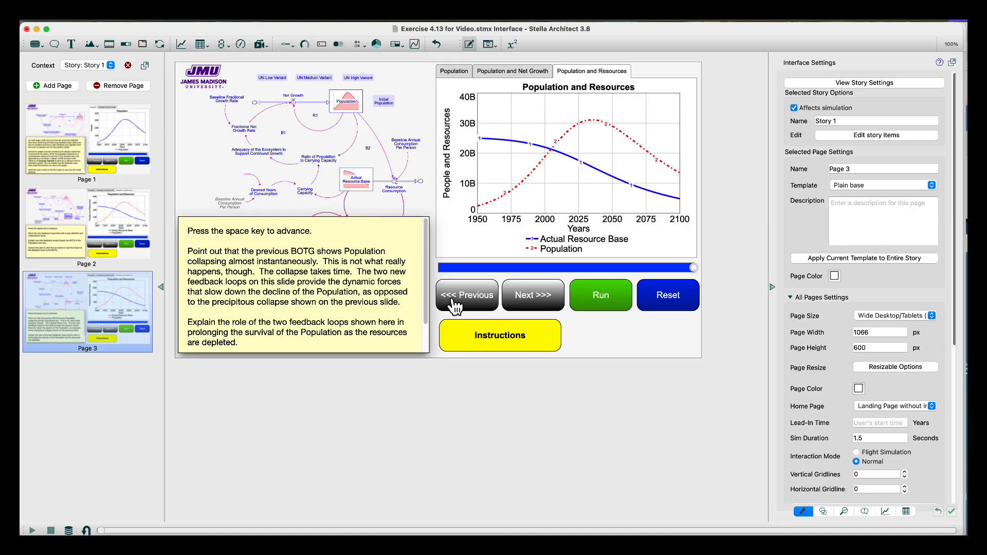
Make Page 3's Previous button navigate to Page 2 of Story 1.
{"action": "left_click", "coordinate": [491, 298]}
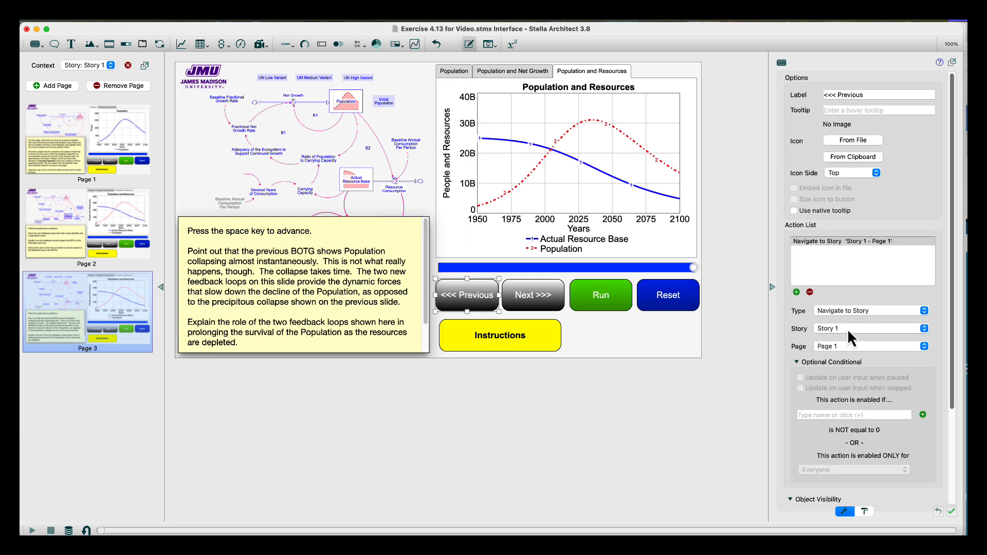
{"action": "left_click", "coordinate": [849, 348]}
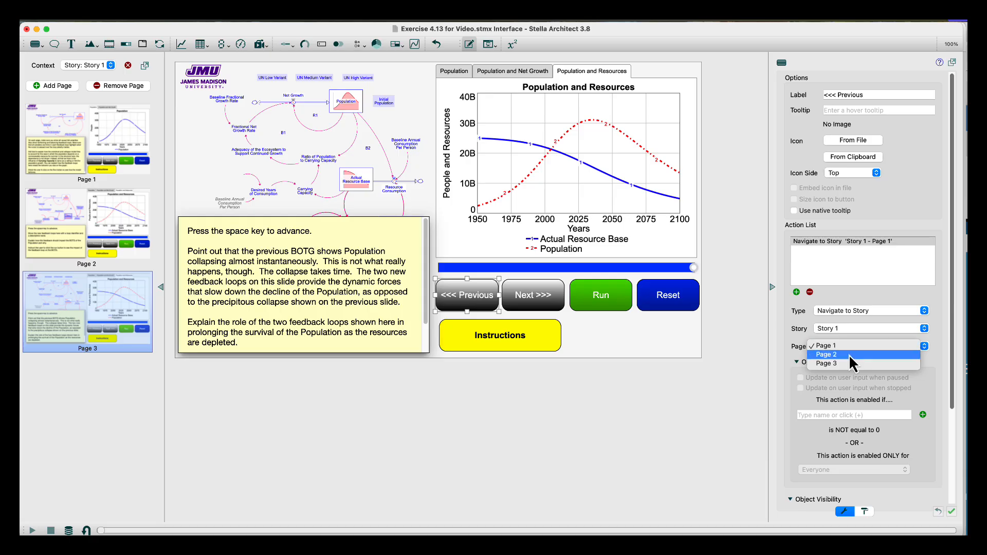
{"action": "left_click", "coordinate": [849, 355]}
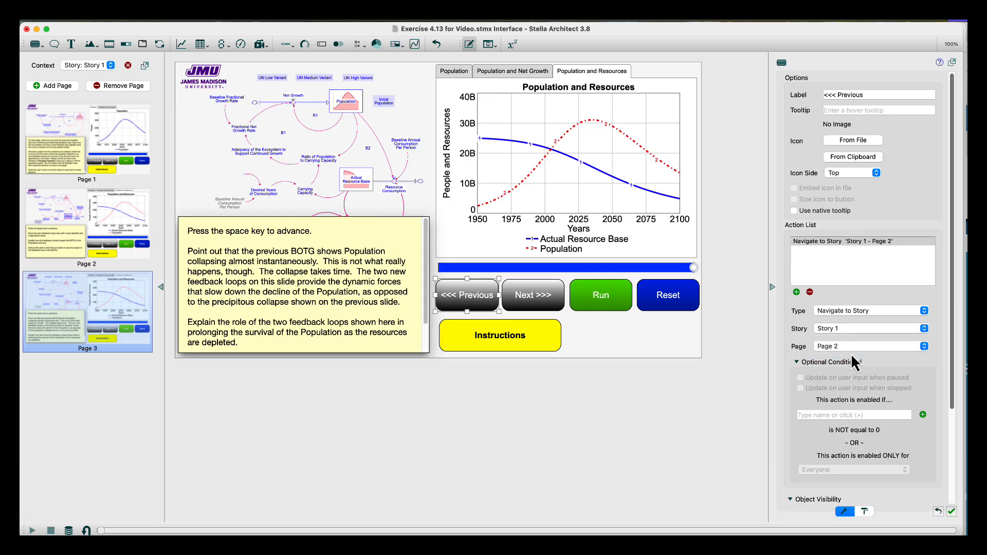
Relabel Page 3's Next button as "Back to Interface" and keep its action as Navigate to Page with Page 2.
{"action": "left_click", "coordinate": [537, 307]}
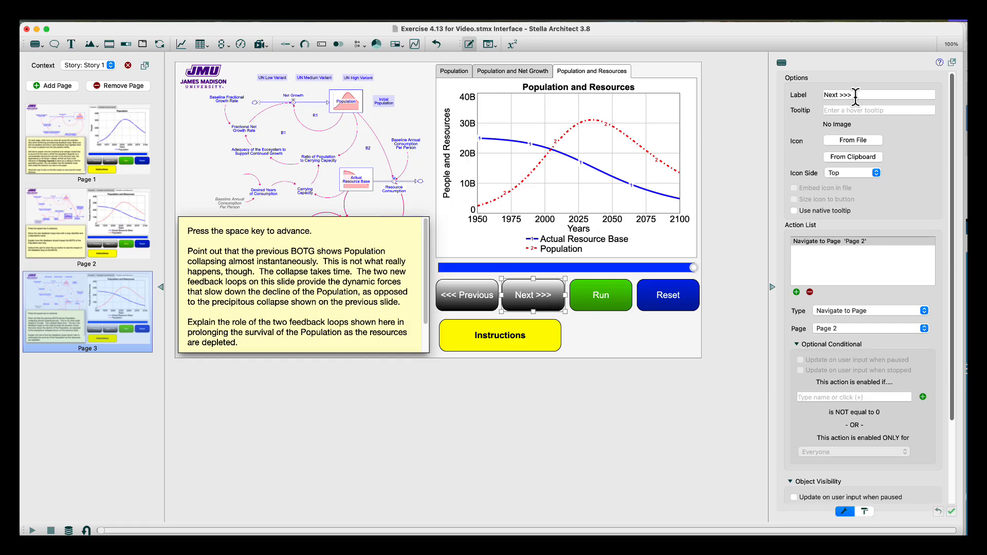
{"action": "left_click_drag", "start_coordinate": [851, 96], "coordinate": [822, 97]}
{"action": "type", "text": "Back to Interface"}
{"action": "key", "text": "Return"}
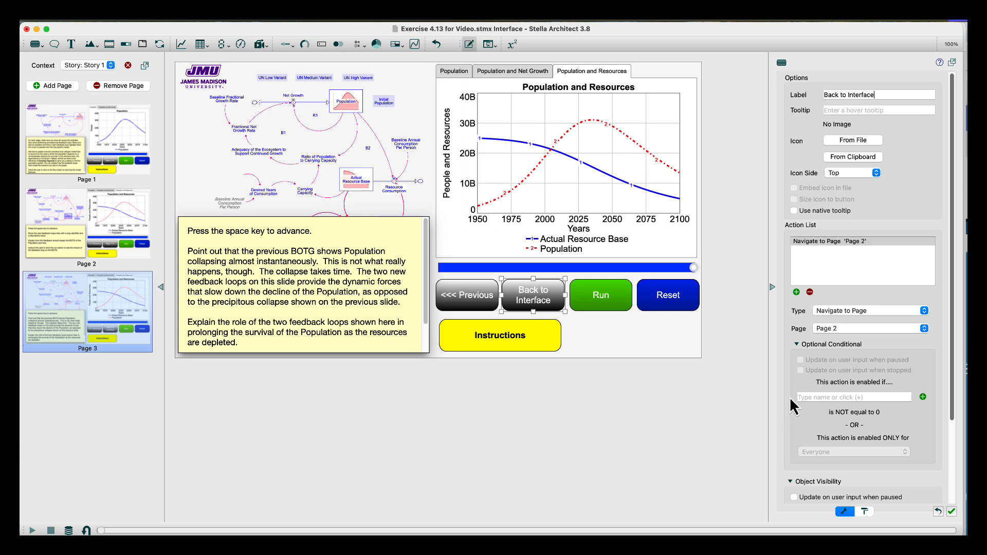
{"action": "left_click", "coordinate": [824, 312]}
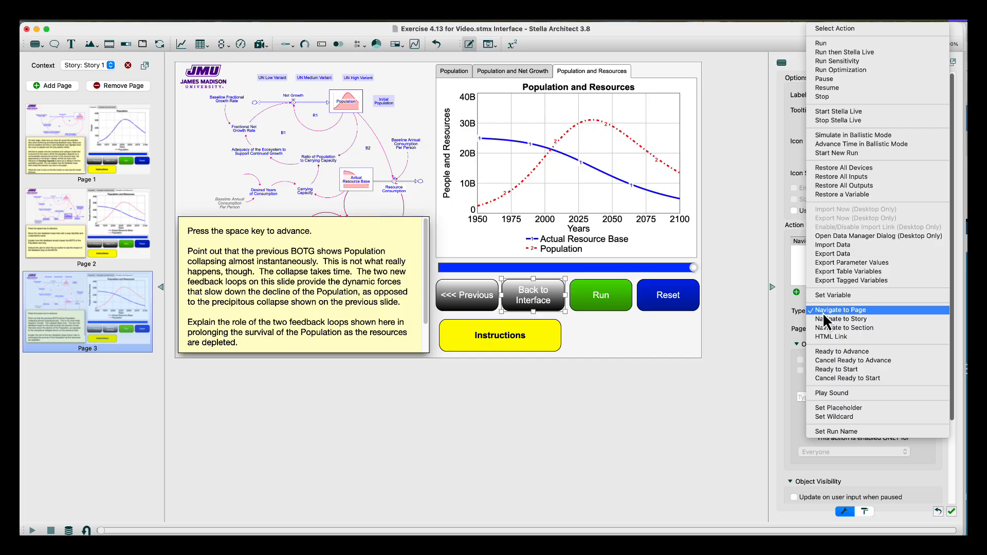
{"action": "left_click", "coordinate": [824, 314]}
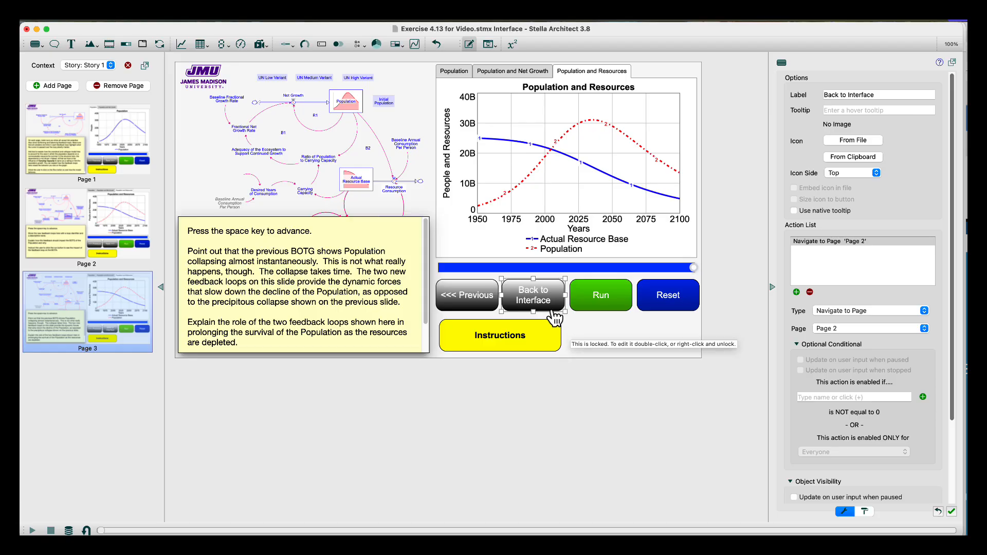
Preview Page 3, test its Instructions and Back to Interface buttons, plus the System Structure and Next buttons, and leave the preview.
{"action": "left_click", "coordinate": [489, 45]}
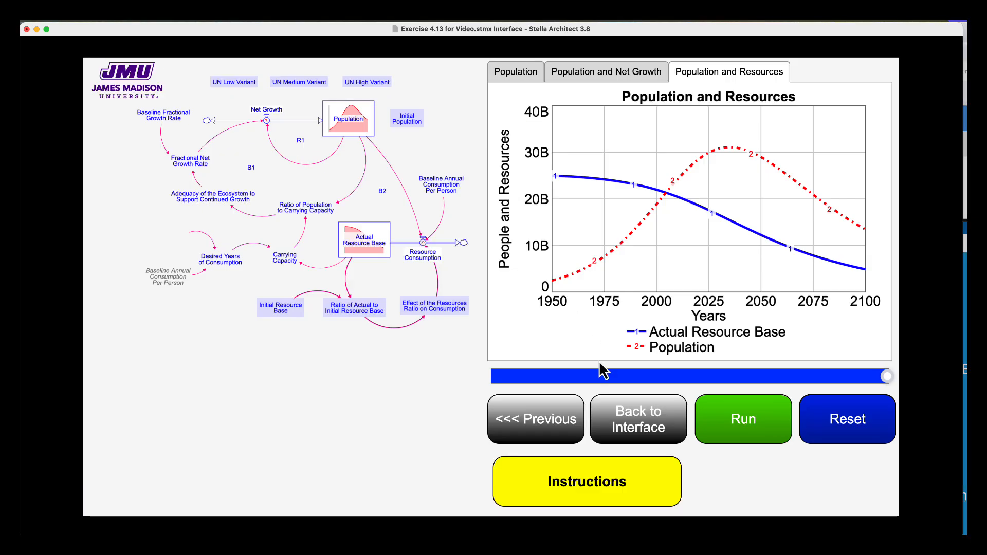
{"action": "left_click", "coordinate": [609, 478]}
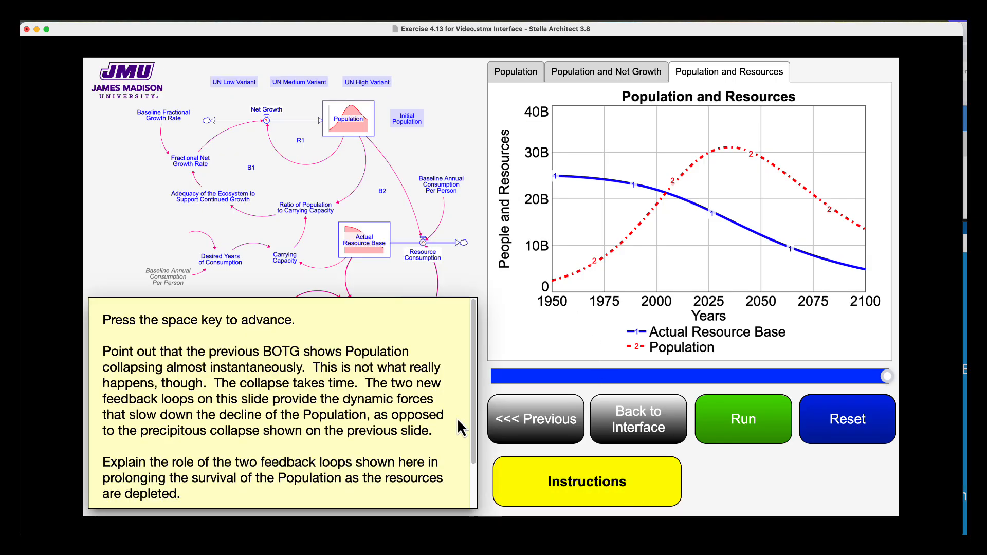
{"action": "left_click_drag", "start_coordinate": [474, 418], "coordinate": [479, 334]}
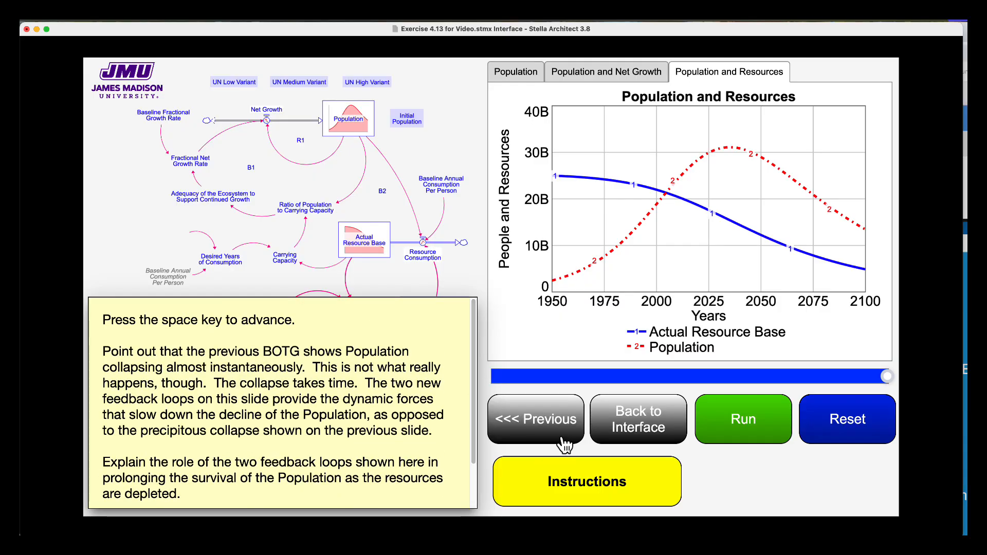
{"action": "left_click", "coordinate": [645, 434]}
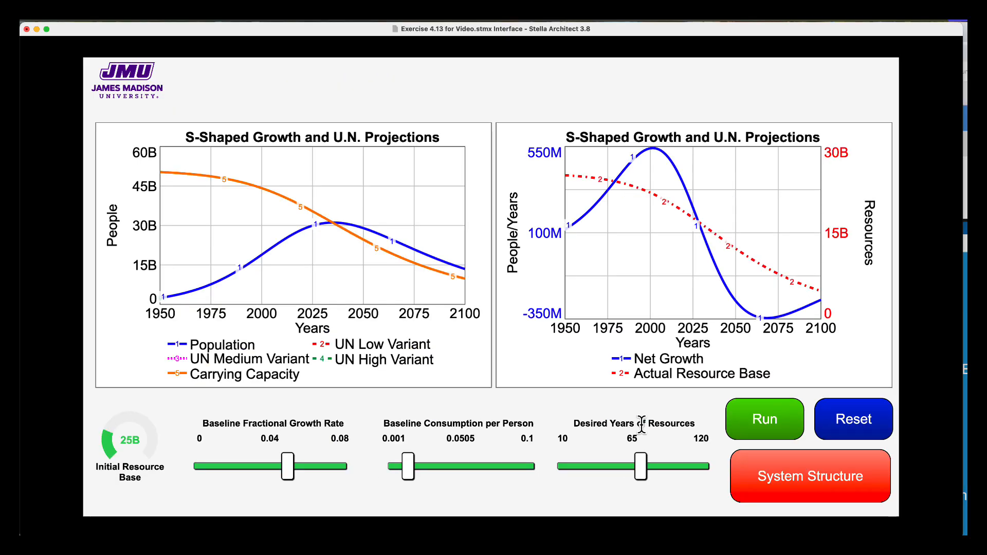
{"action": "left_click", "coordinate": [765, 470]}
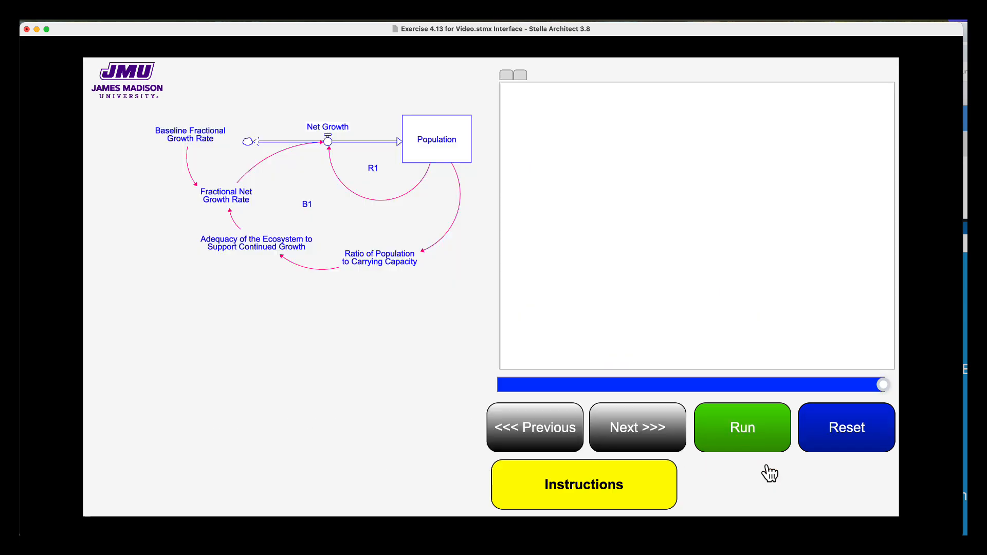
{"action": "left_click", "coordinate": [649, 435]}
{"action": "left_click", "coordinate": [649, 432]}
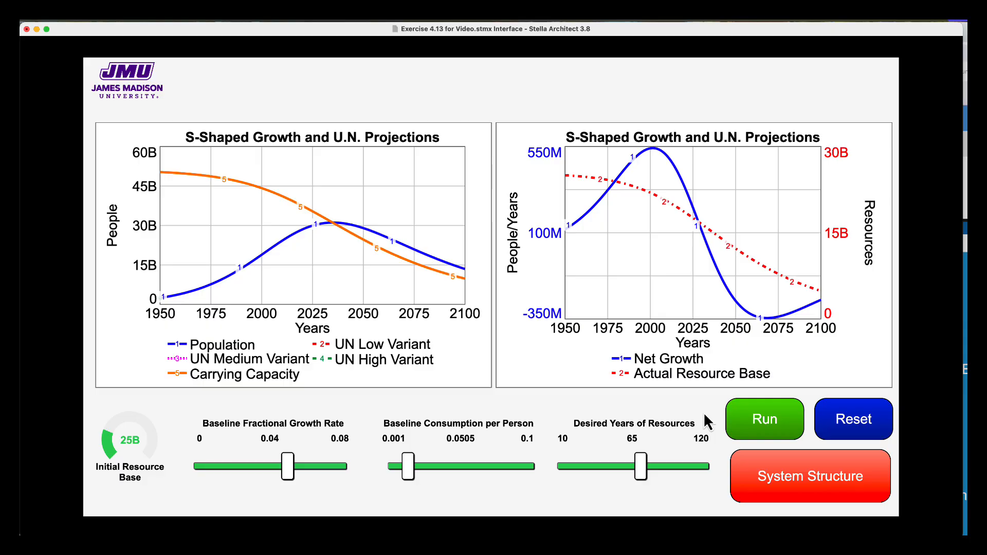
{"action": "key", "text": "Escape"}
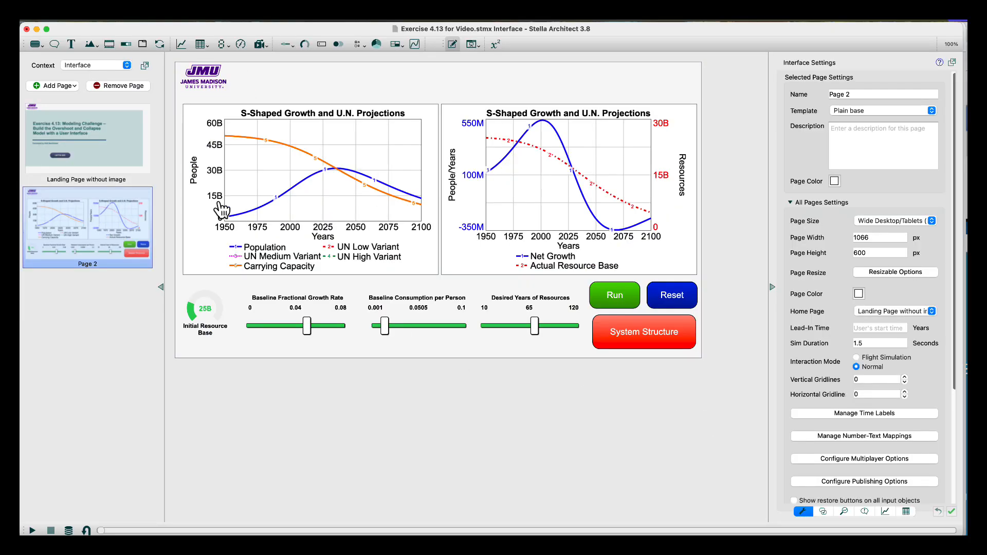
Make the Next button on Story 1's Page 2 navigate to Page 3 of Story 1.
{"action": "left_click", "coordinate": [110, 66]}
{"action": "left_click", "coordinate": [101, 91]}
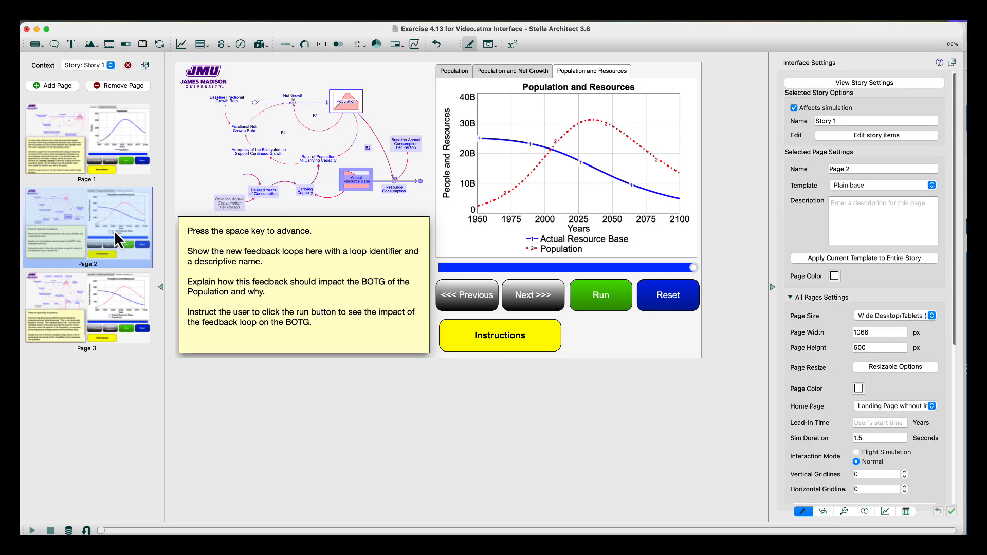
{"action": "left_click", "coordinate": [552, 297]}
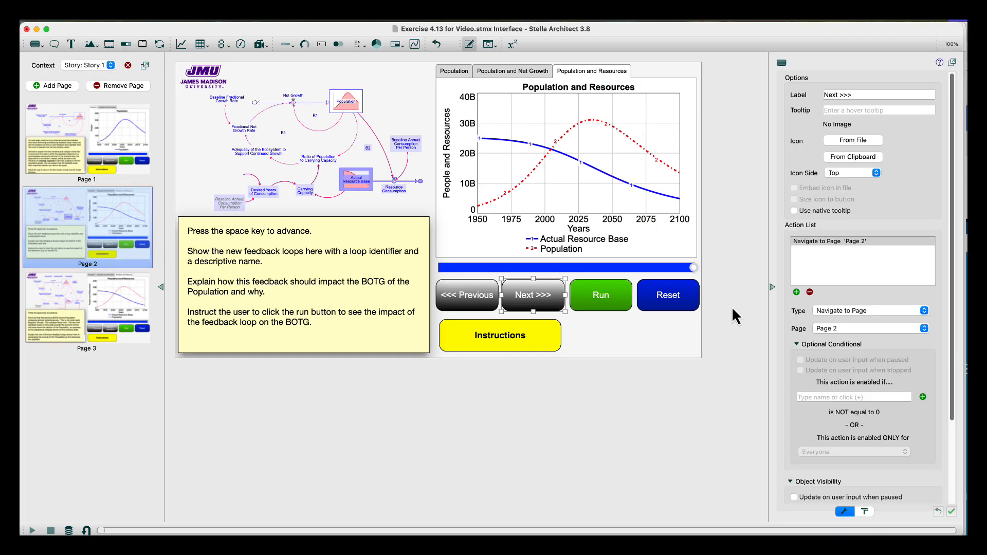
{"action": "left_click", "coordinate": [860, 328]}
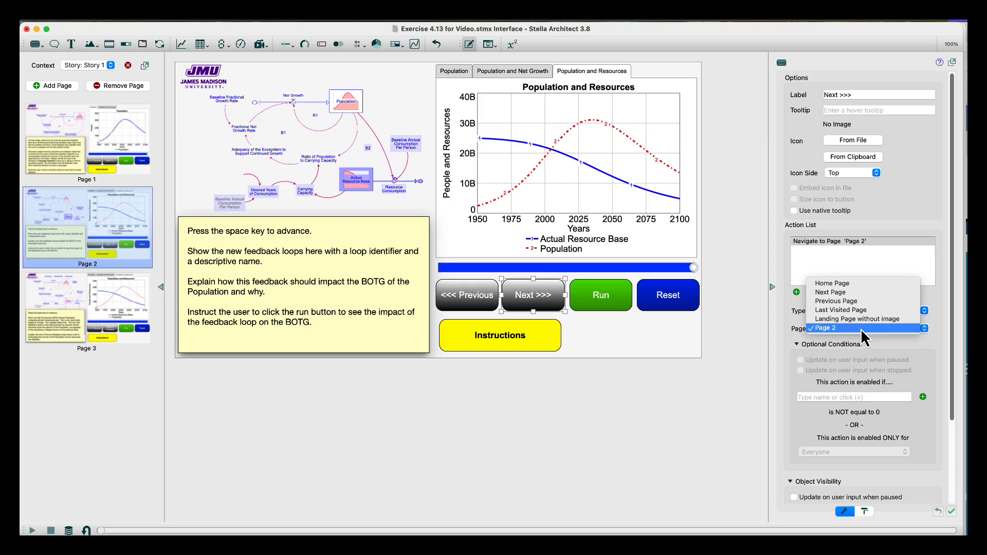
{"action": "left_click", "coordinate": [861, 329]}
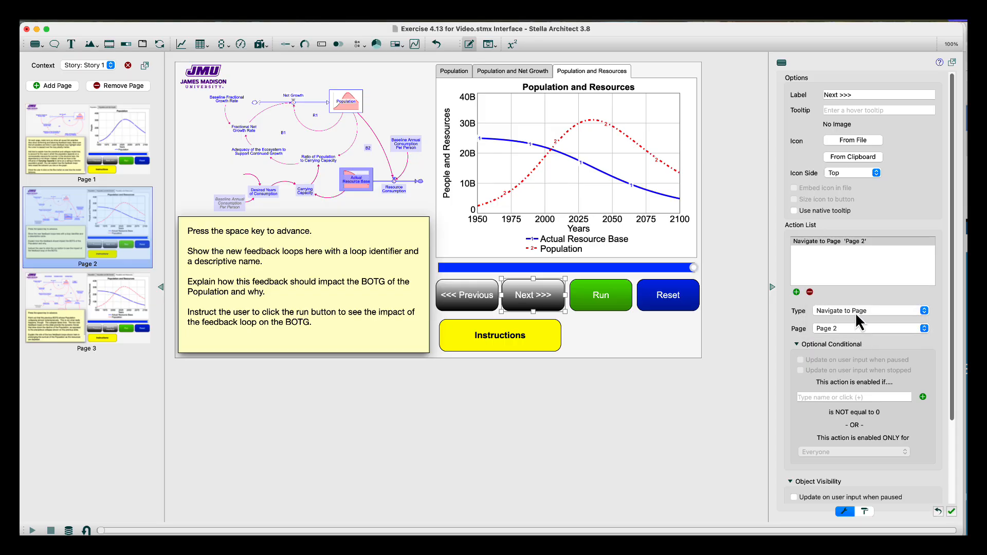
{"action": "left_click", "coordinate": [854, 312]}
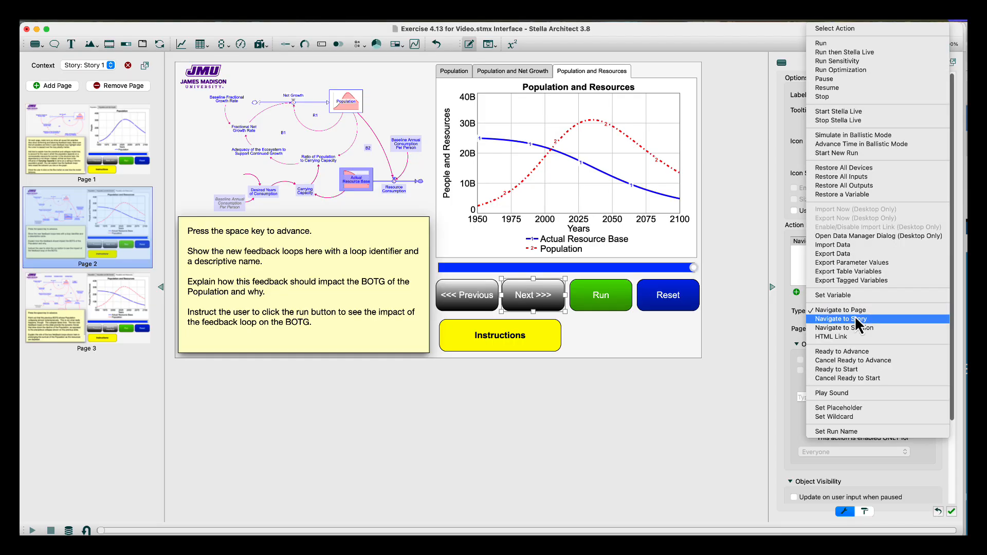
{"action": "left_click", "coordinate": [854, 319]}
{"action": "left_click", "coordinate": [850, 347]}
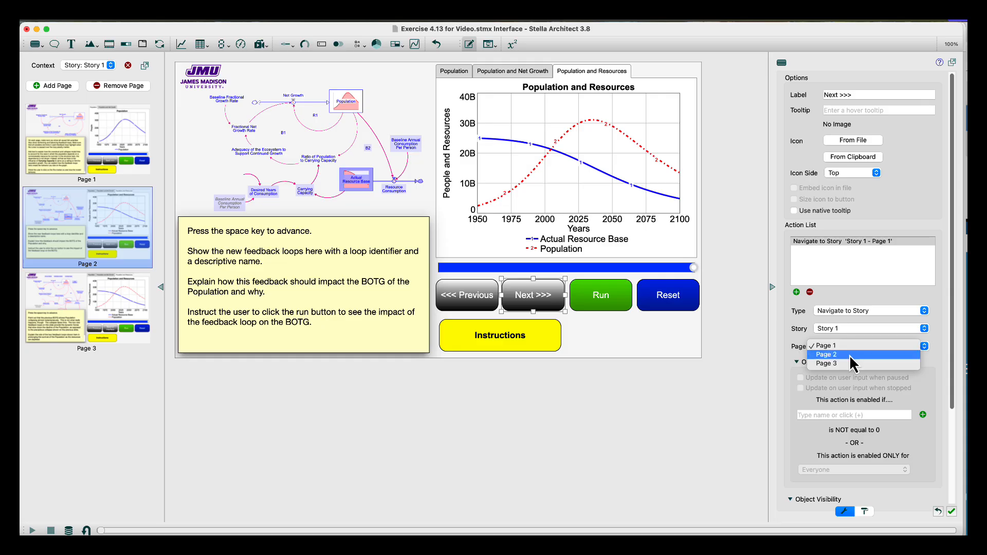
{"action": "left_click", "coordinate": [848, 364]}
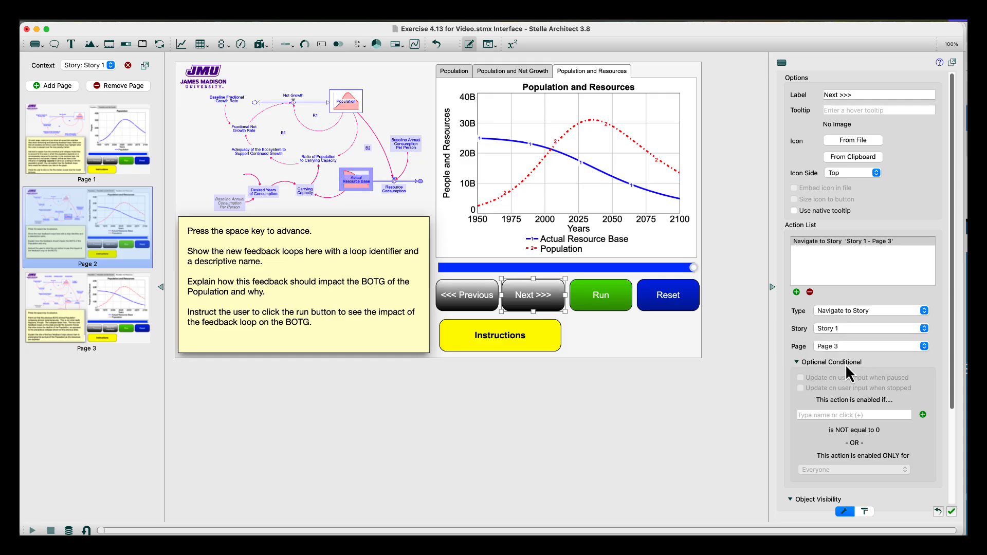
{"action": "left_click", "coordinate": [658, 332]}
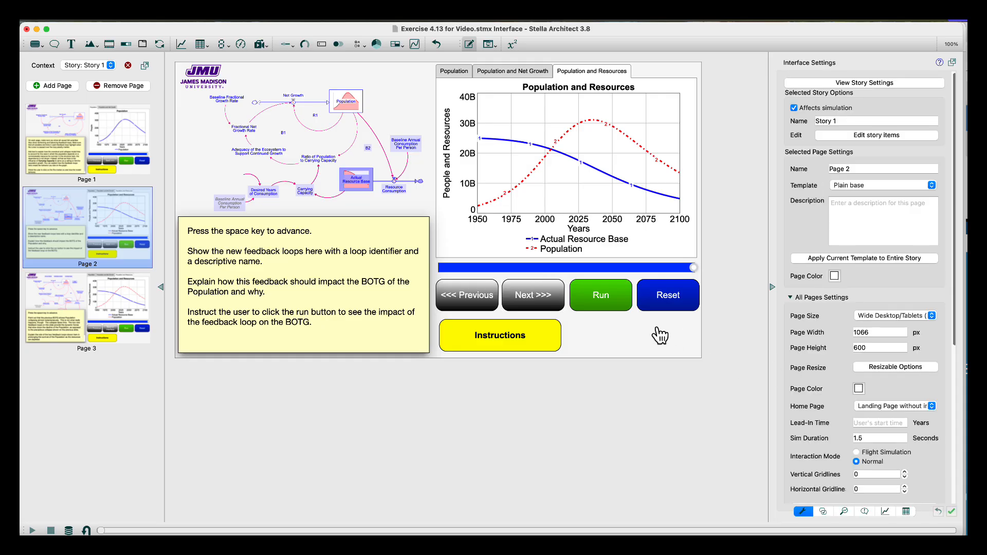
Preview the interface, testing the Next, Back to Interface, System Structure, Reset and Run buttons across the story pages, and leave the preview.
{"action": "left_click", "coordinate": [491, 45]}
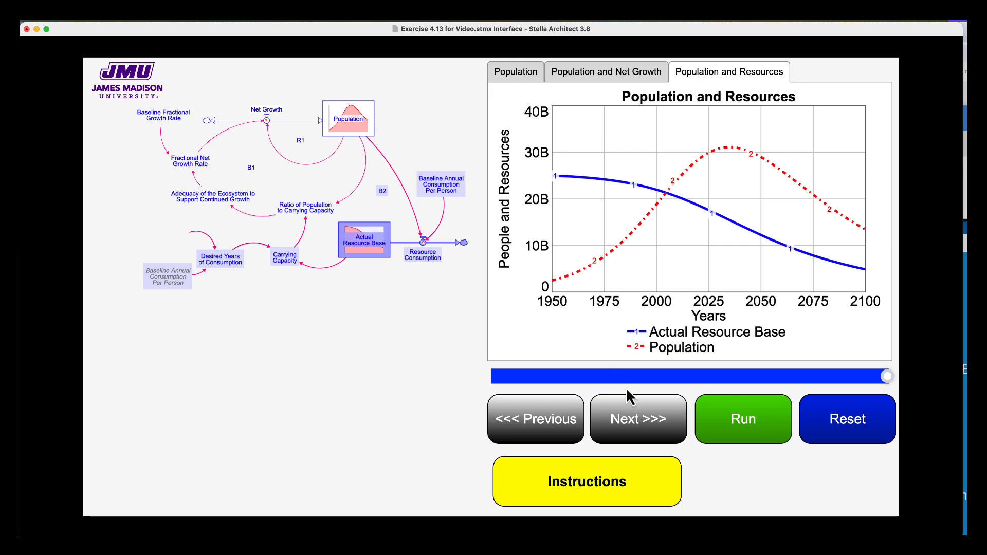
{"action": "left_click", "coordinate": [641, 417]}
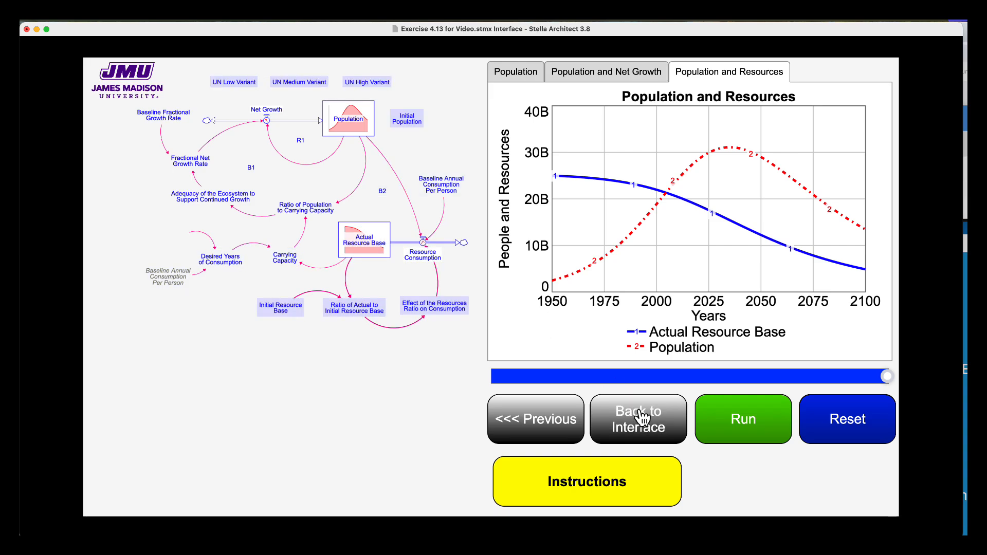
{"action": "left_click", "coordinate": [641, 417]}
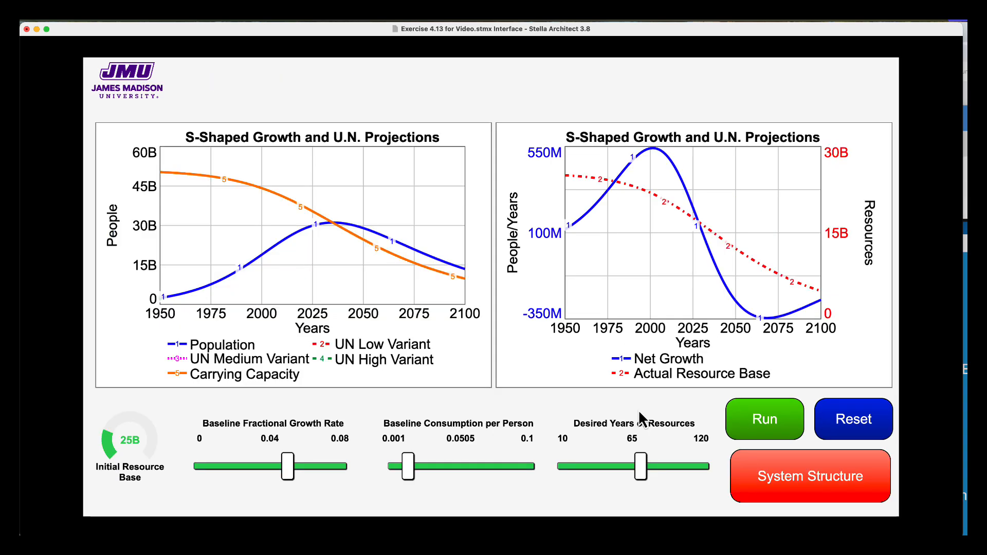
{"action": "left_click", "coordinate": [804, 474]}
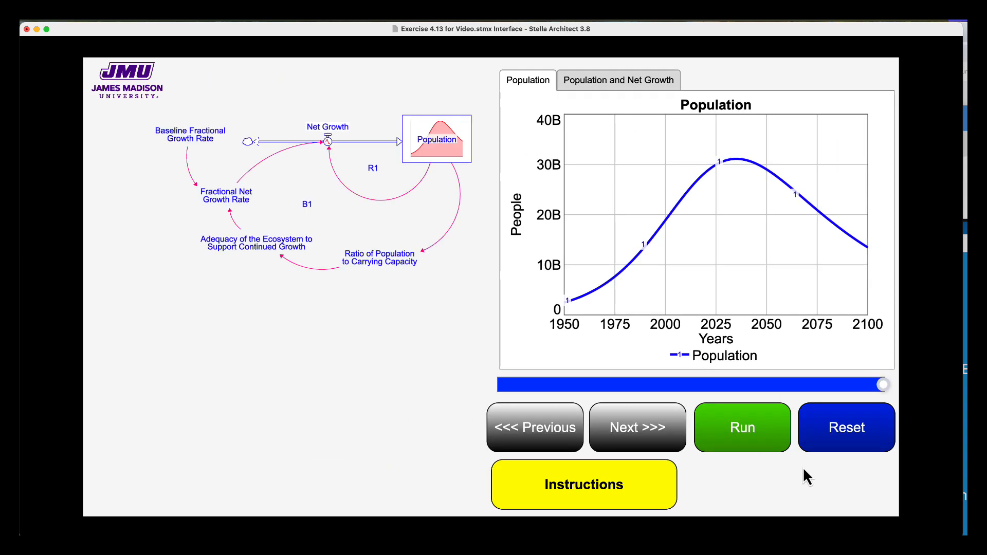
{"action": "left_click", "coordinate": [636, 440]}
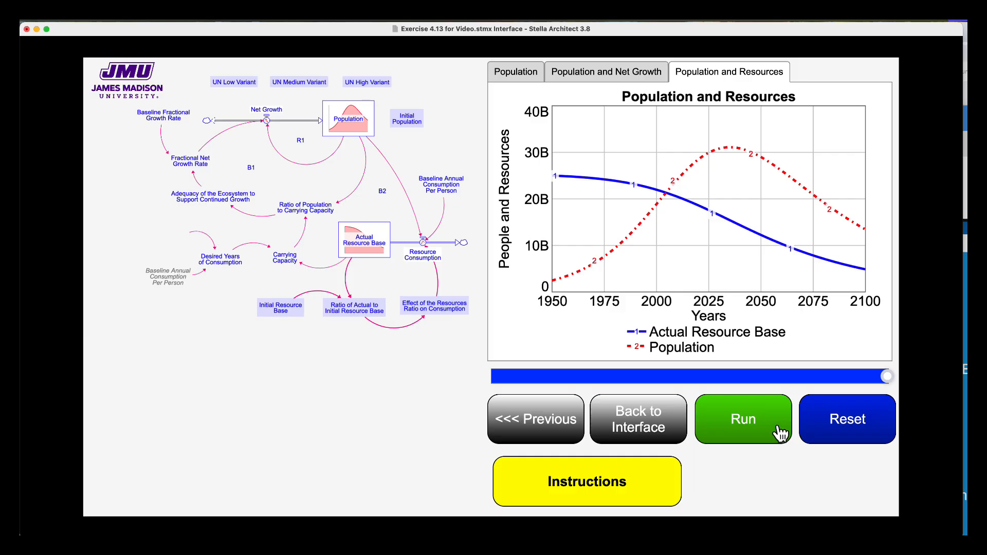
{"action": "left_click", "coordinate": [838, 426]}
{"action": "left_click", "coordinate": [769, 432]}
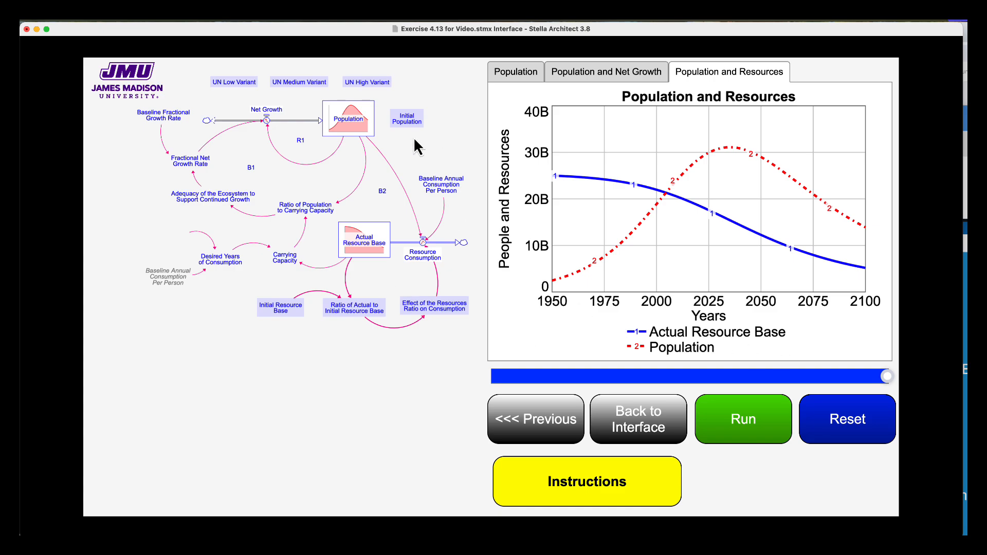
{"action": "key", "text": "Escape"}
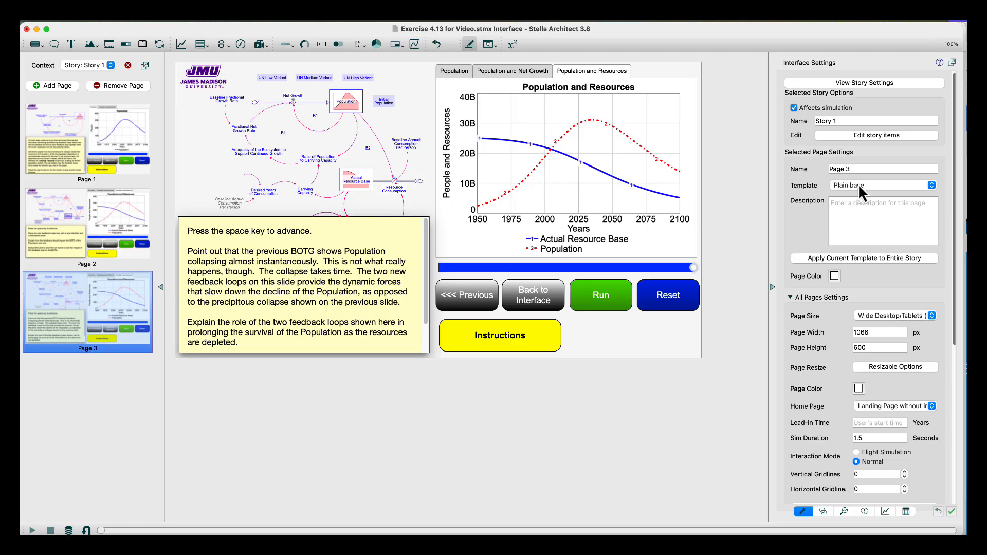
Add Desired Years of Resources and the B3 loop label to the structure visible on Page 3.
{"action": "left_click", "coordinate": [866, 136]}
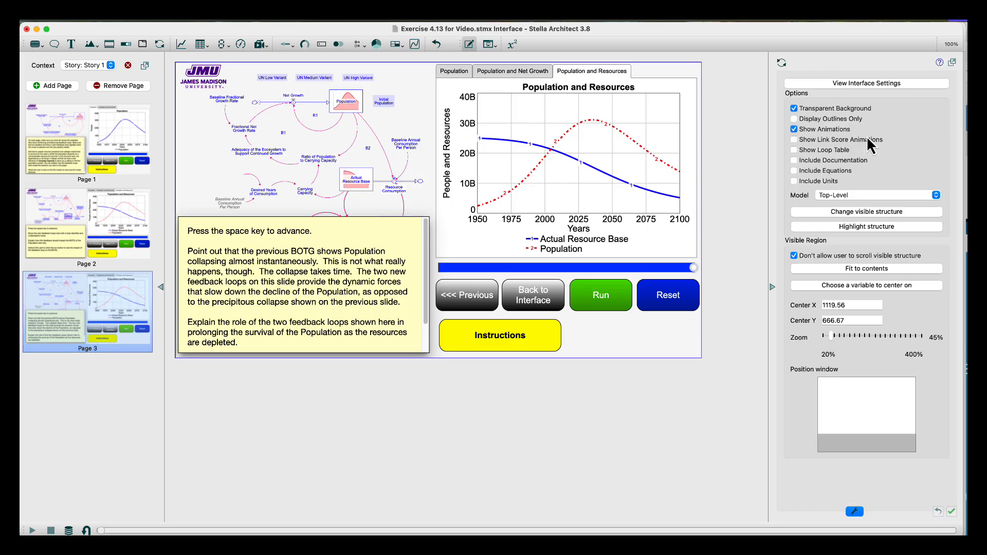
{"action": "left_click", "coordinate": [863, 212]}
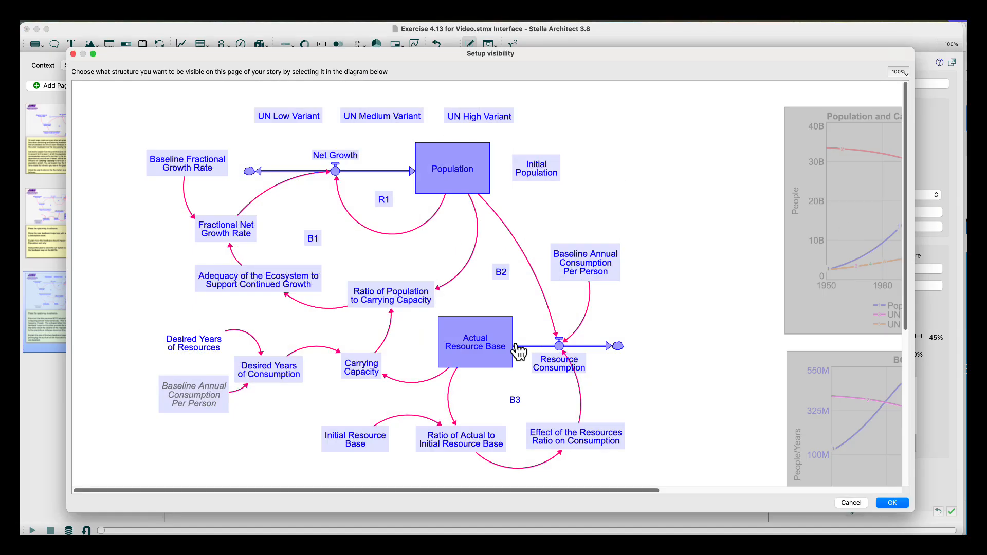
{"action": "left_click", "coordinate": [212, 354]}
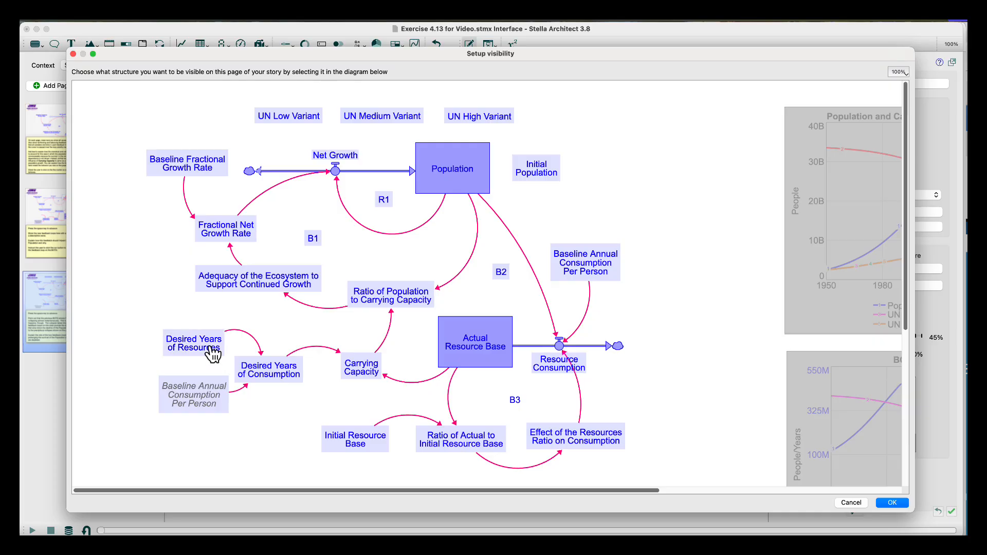
{"action": "left_click", "coordinate": [517, 404]}
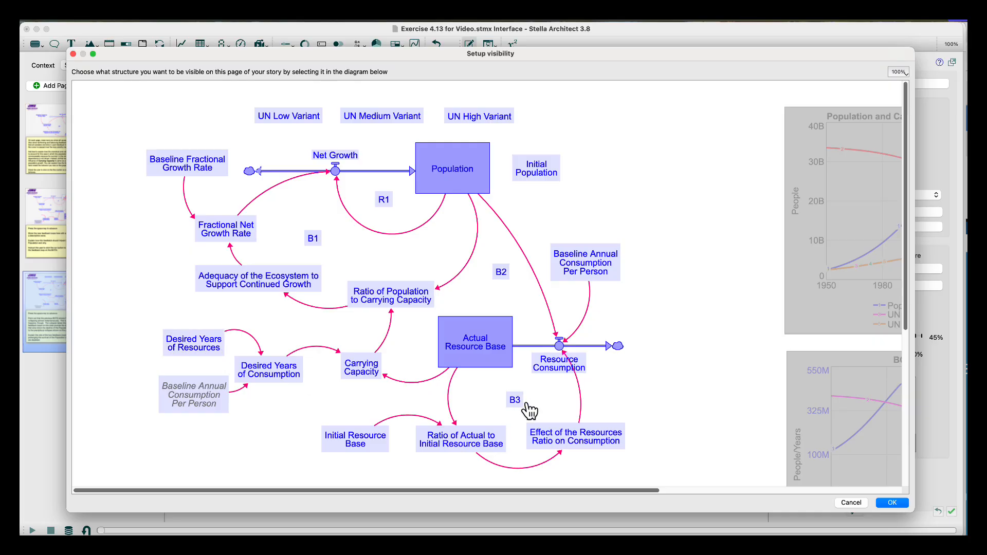
{"action": "left_click", "coordinate": [892, 503]}
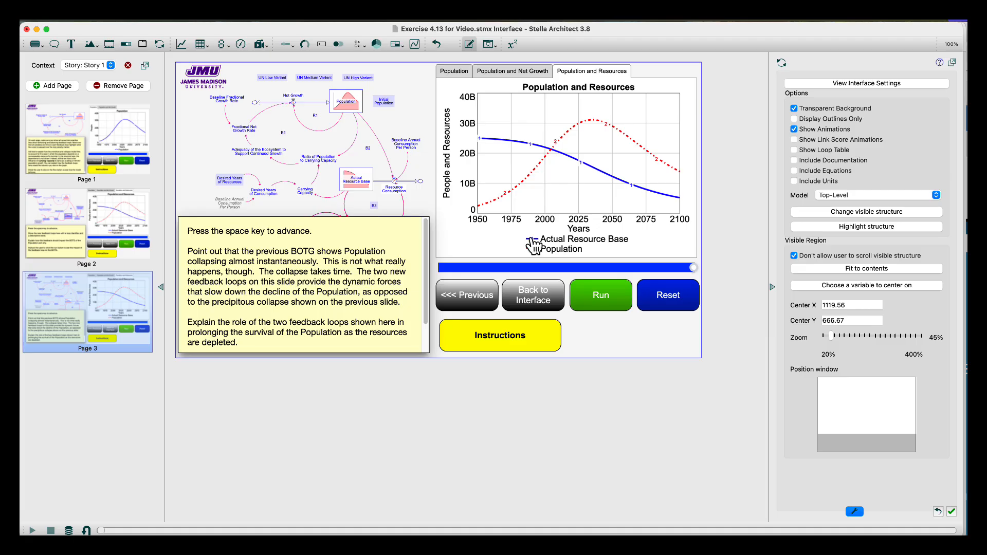
Show the loop table on Page 3 and shift the Run, Reset, Back to Interface and Previous buttons slightly up to clear it.
{"action": "left_click", "coordinate": [794, 150]}
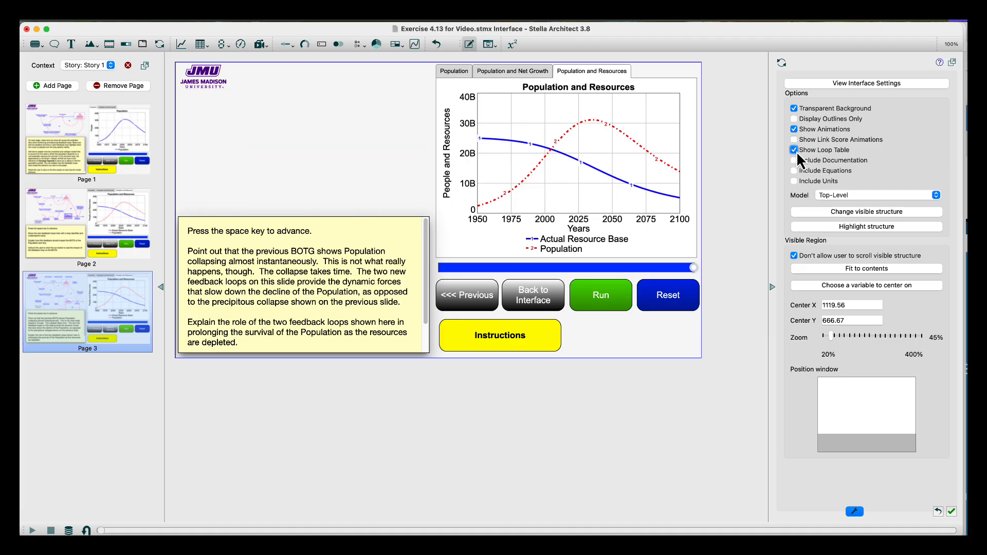
{"action": "left_click", "coordinate": [668, 339]}
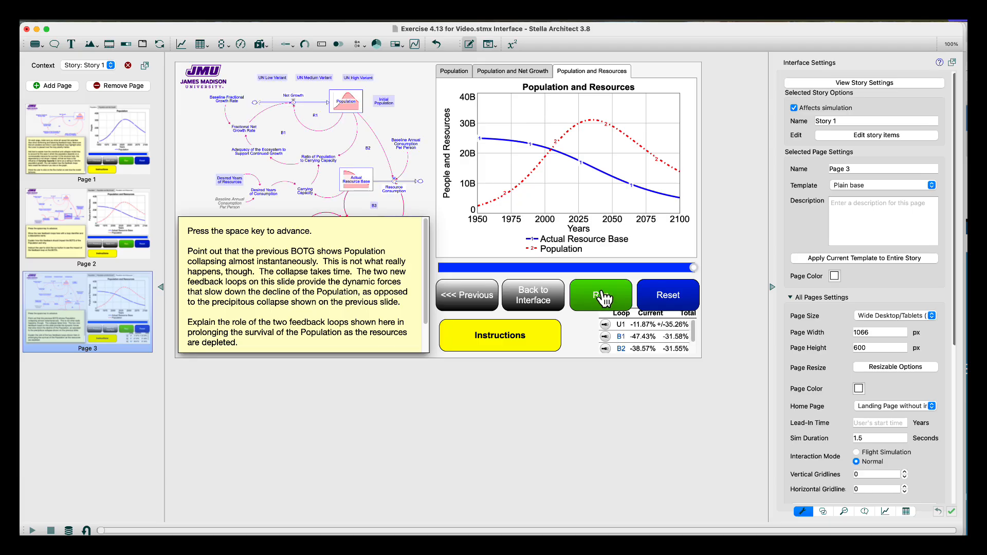
{"action": "left_click_drag", "start_coordinate": [605, 298], "coordinate": [659, 290]}
{"action": "left_click_drag", "start_coordinate": [555, 297], "coordinate": [555, 292]}
{"action": "left_click_drag", "start_coordinate": [491, 295], "coordinate": [492, 292]}
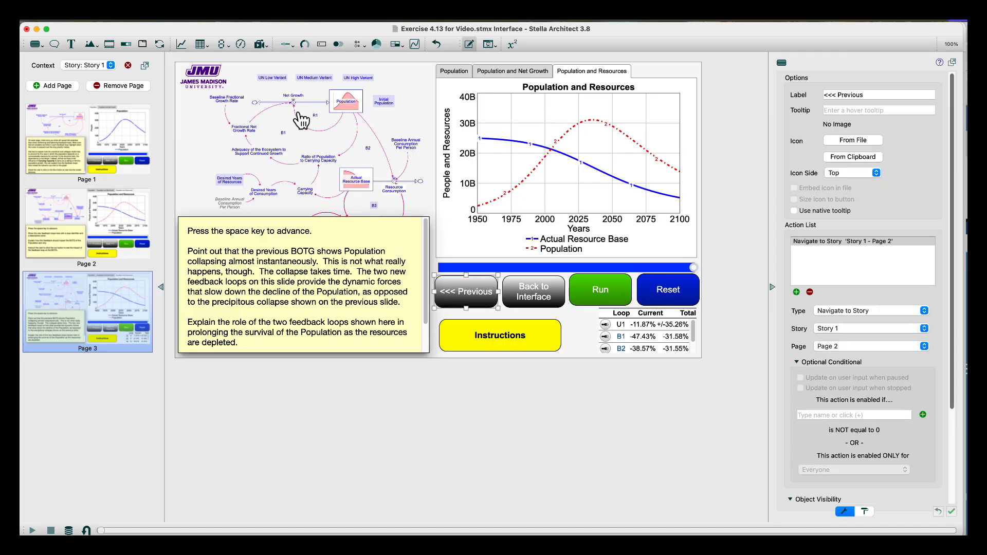
{"action": "left_click", "coordinate": [609, 334]}
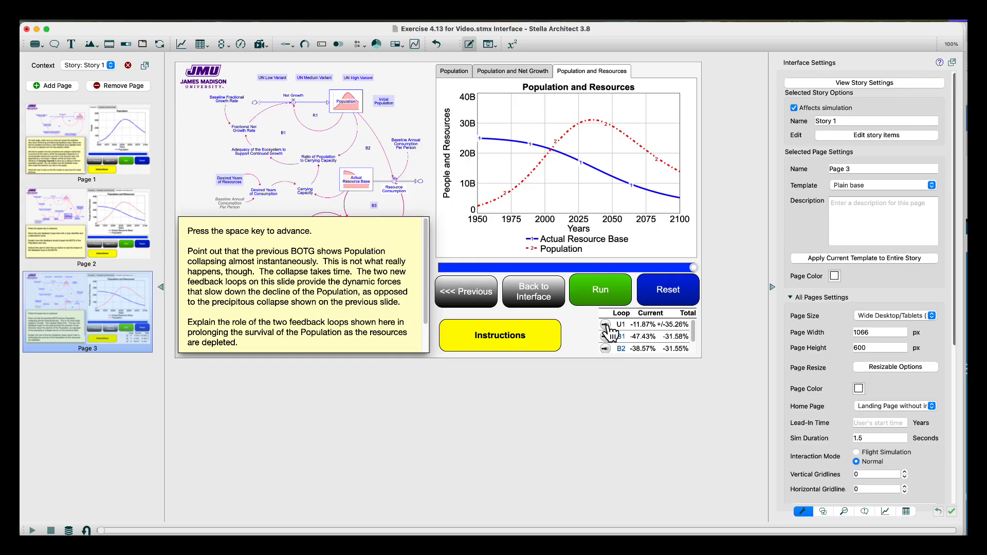
Switch to the model window, examine the link strengths and loop list with loop R1 selected, and return to the interface.
{"action": "left_click", "coordinate": [510, 46]}
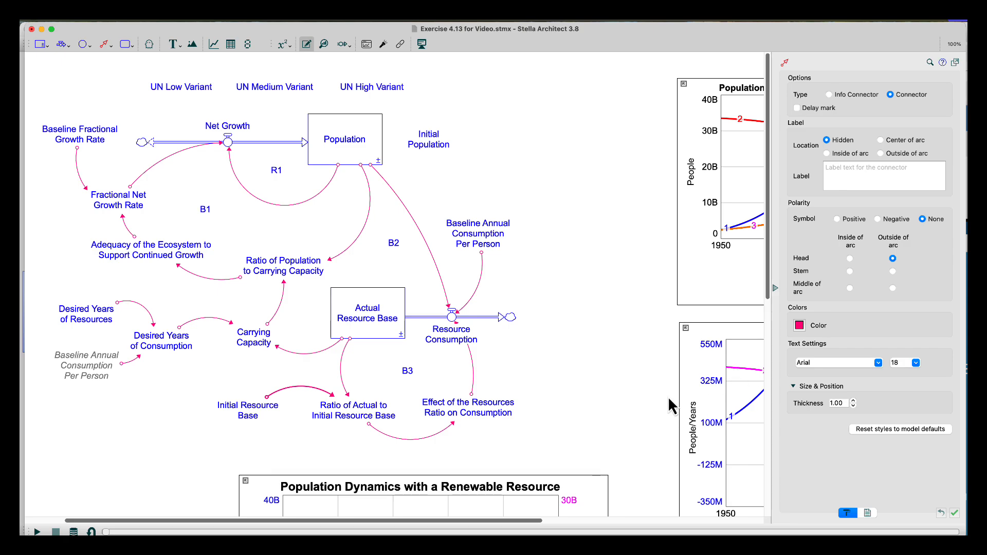
{"action": "scroll", "coordinate": [545, 419], "scroll_direction": "down", "scroll_amount": 2}
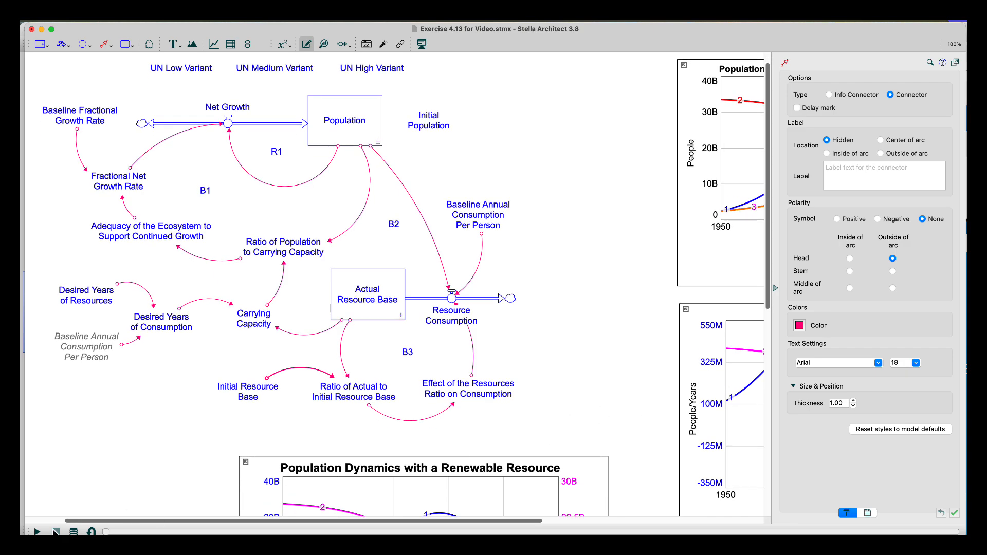
{"action": "left_click", "coordinate": [54, 530]}
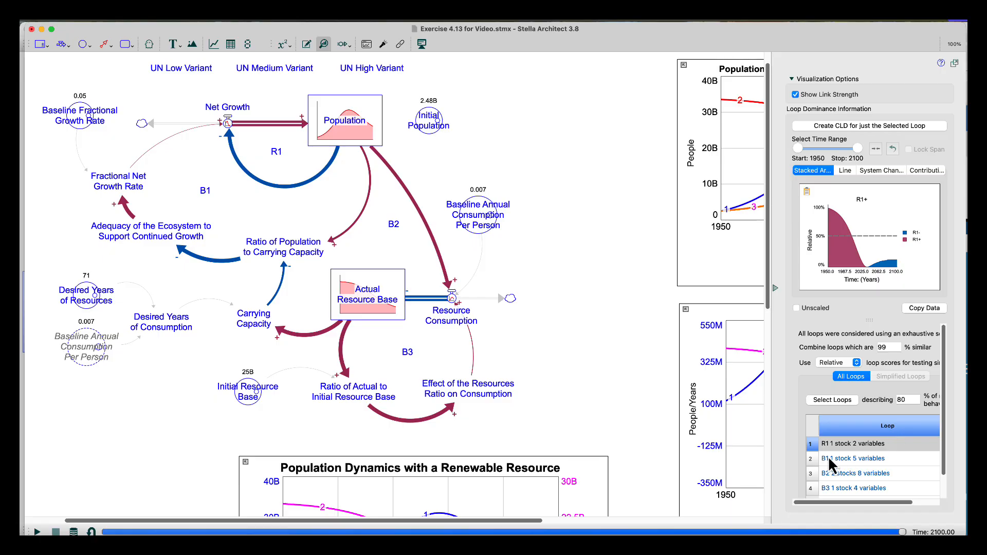
{"action": "scroll", "coordinate": [828, 449], "scroll_direction": "down", "scroll_amount": 2}
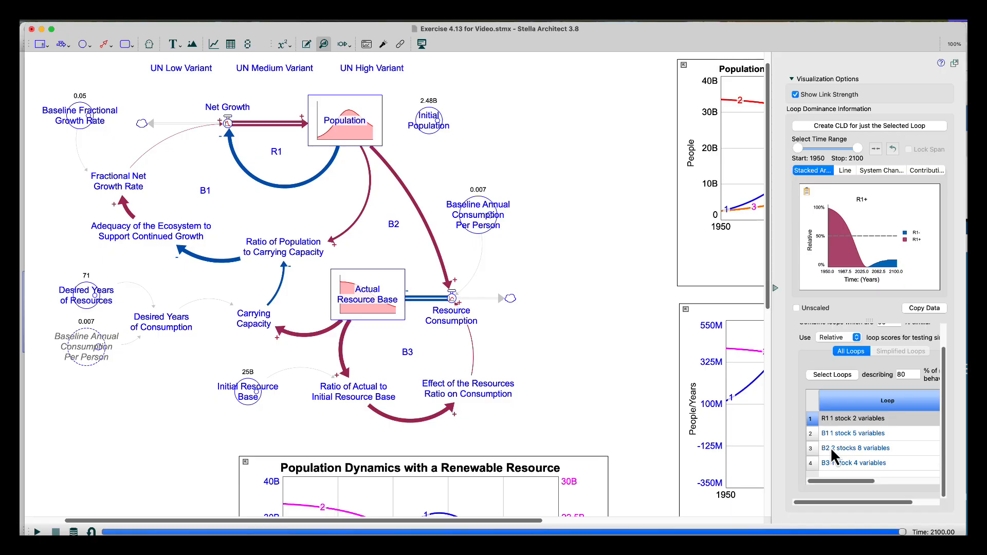
{"action": "scroll", "coordinate": [830, 446], "scroll_direction": "up", "scroll_amount": 2}
{"action": "left_click", "coordinate": [828, 444]}
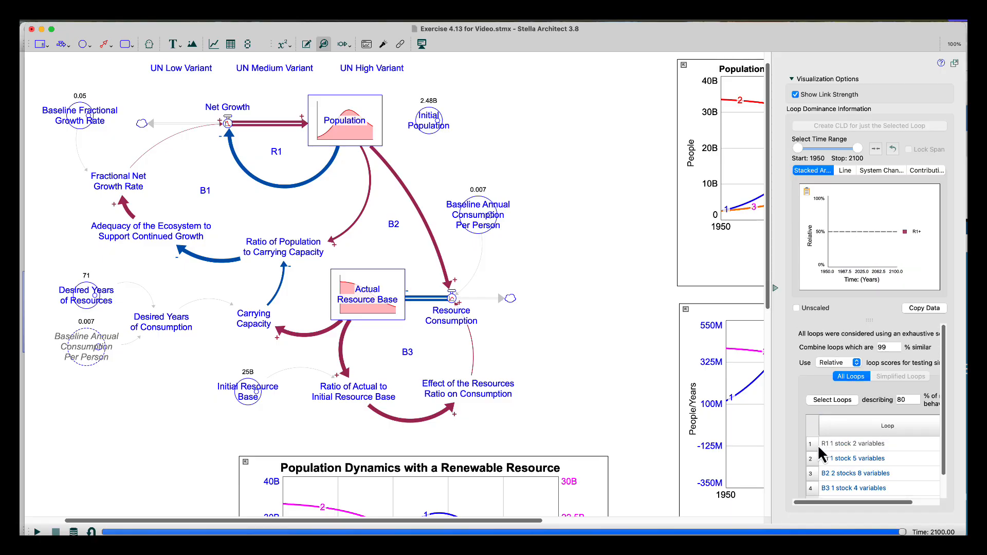
{"action": "left_click", "coordinate": [813, 445]}
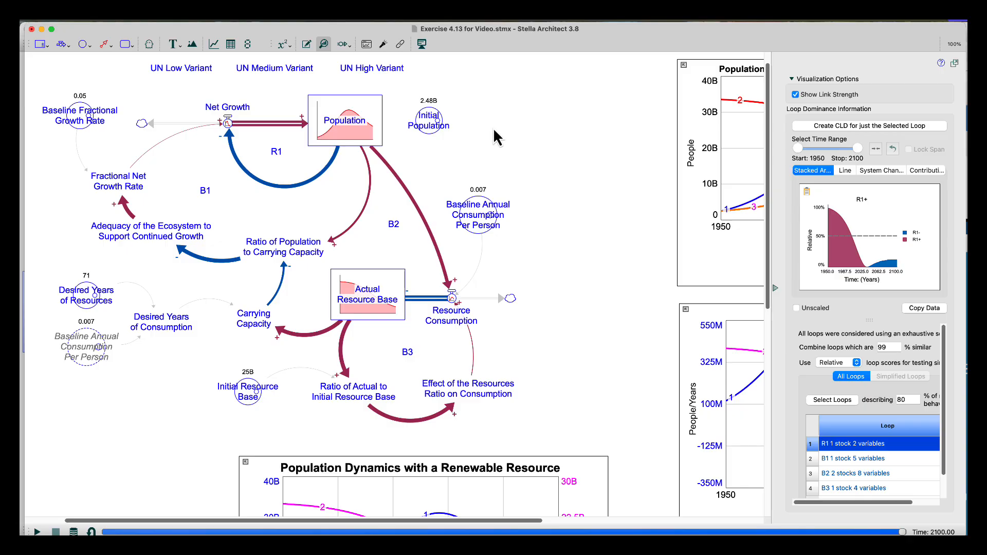
{"action": "left_click", "coordinate": [422, 45]}
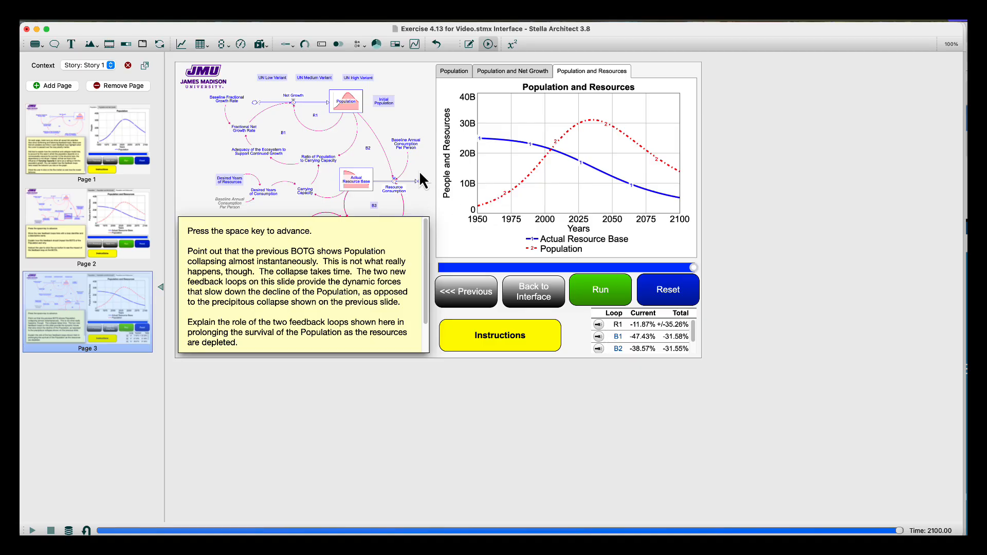
Return to editing Story 1's Page 3 and nudge the Back to Interface button, Previous button and progress bar slightly up.
{"action": "left_click", "coordinate": [540, 301]}
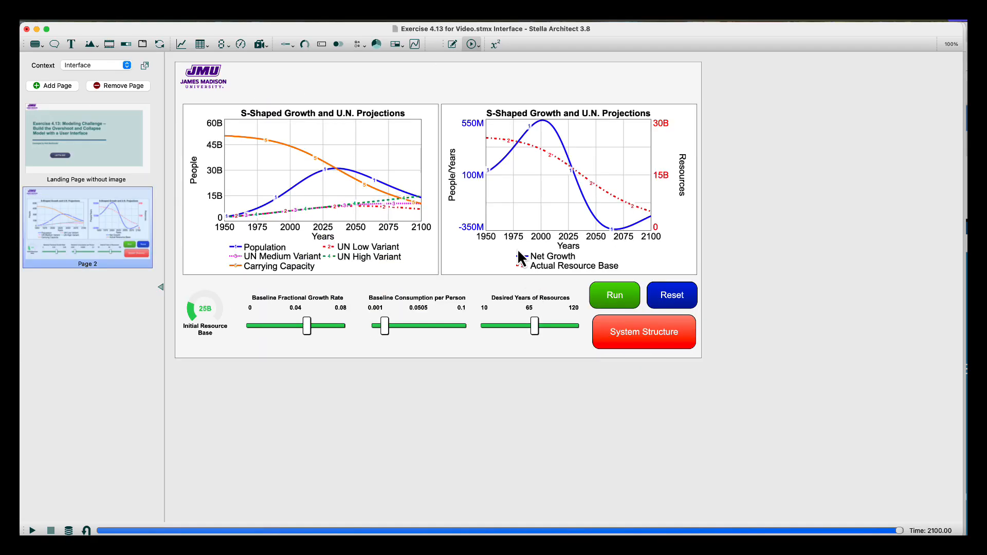
{"action": "left_click", "coordinate": [452, 44]}
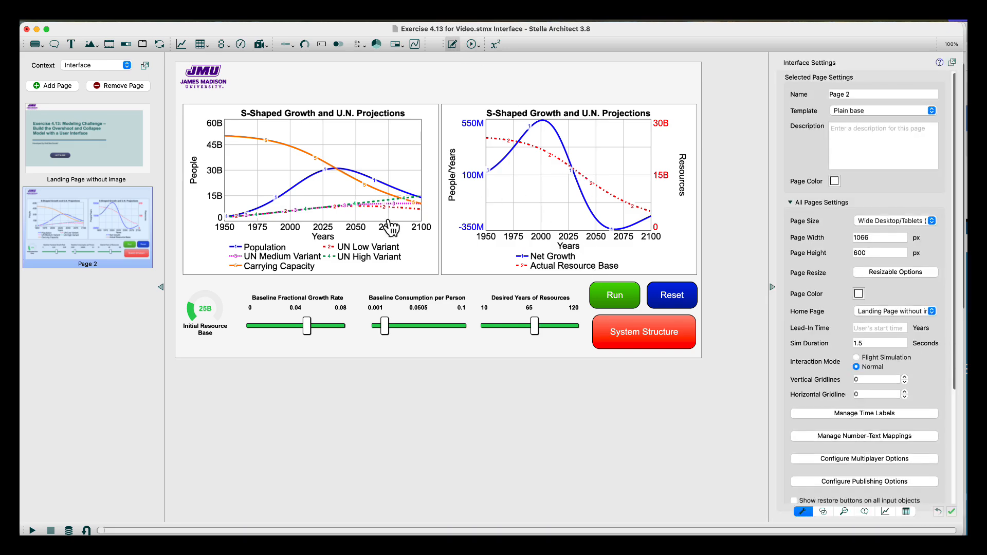
{"action": "left_click", "coordinate": [91, 66]}
{"action": "left_click", "coordinate": [83, 88]}
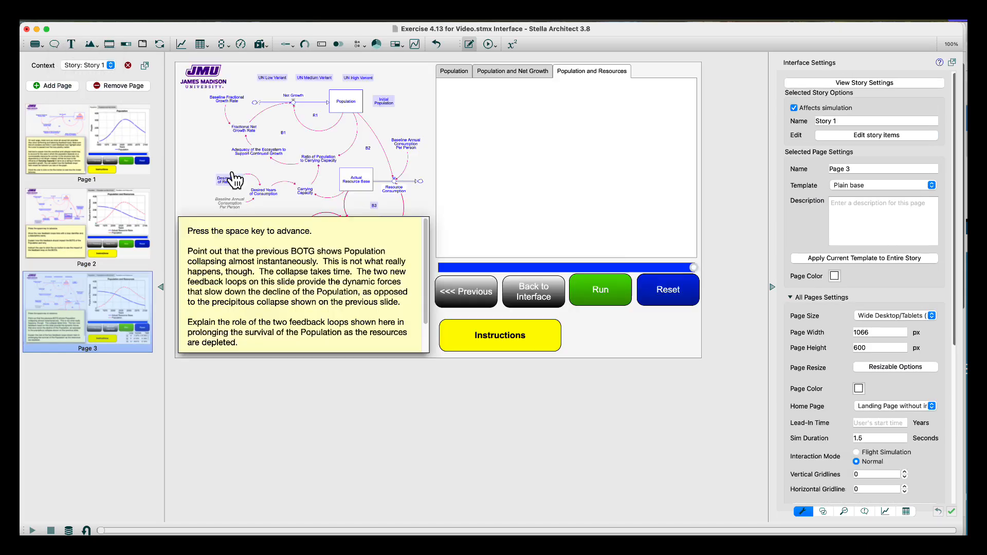
{"action": "left_click", "coordinate": [535, 293]}
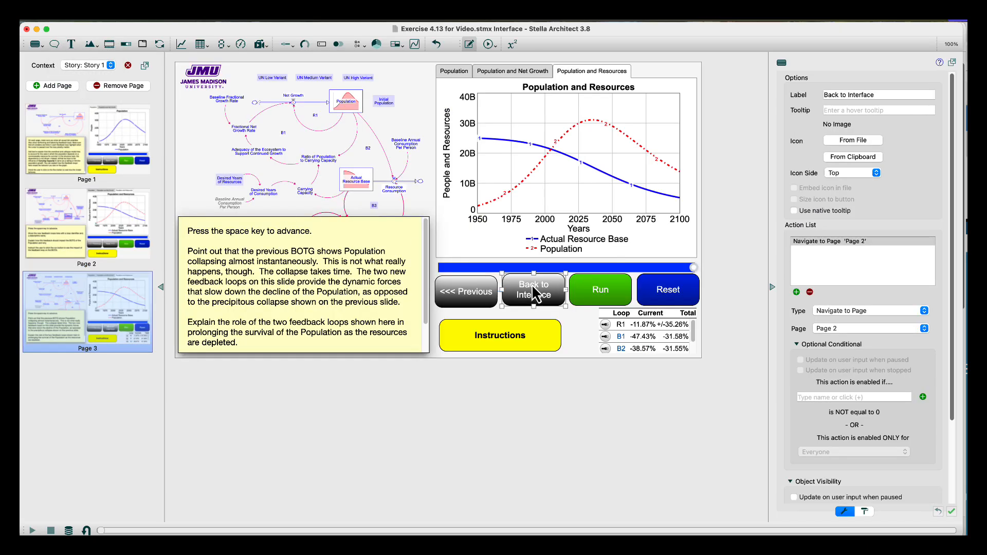
{"action": "left_click", "coordinate": [483, 292]}
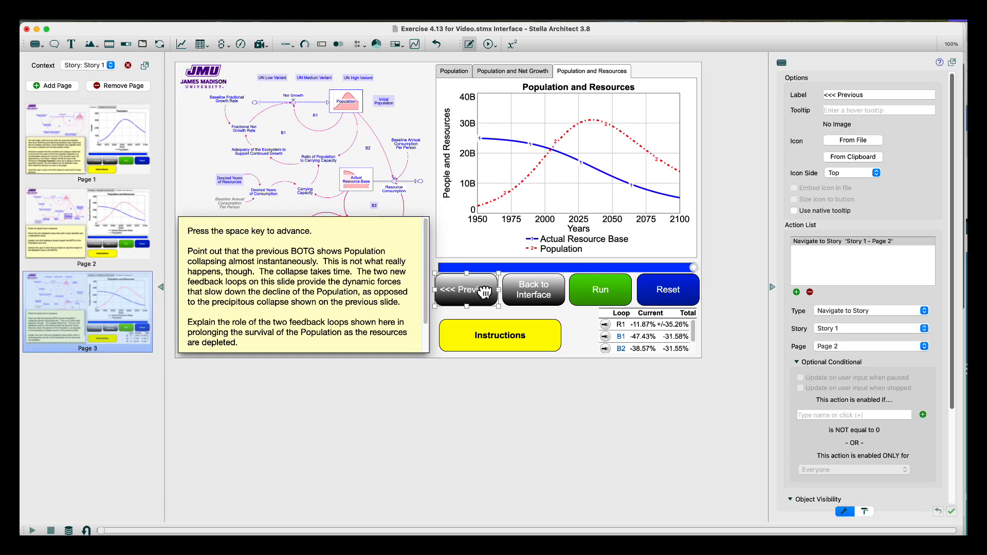
{"action": "left_click", "coordinate": [515, 267]}
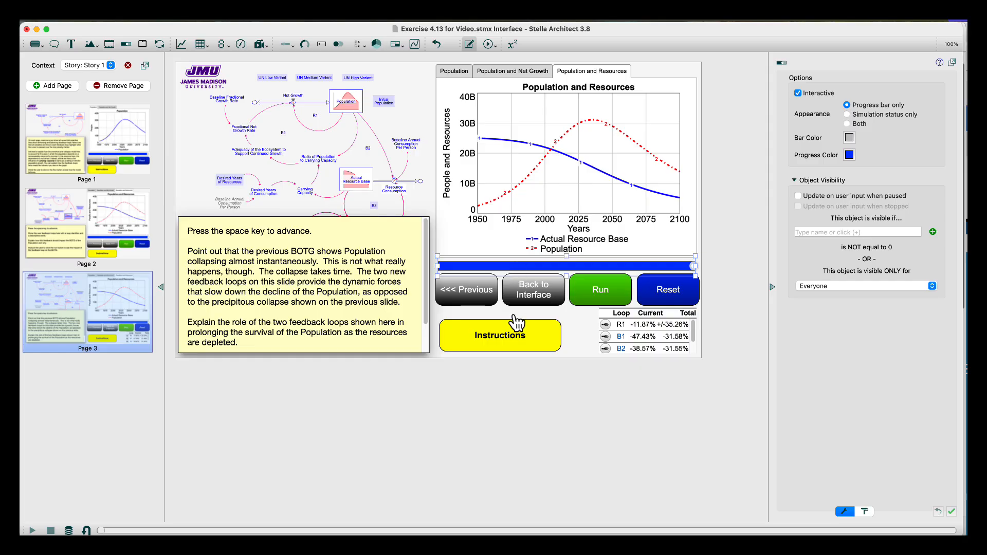